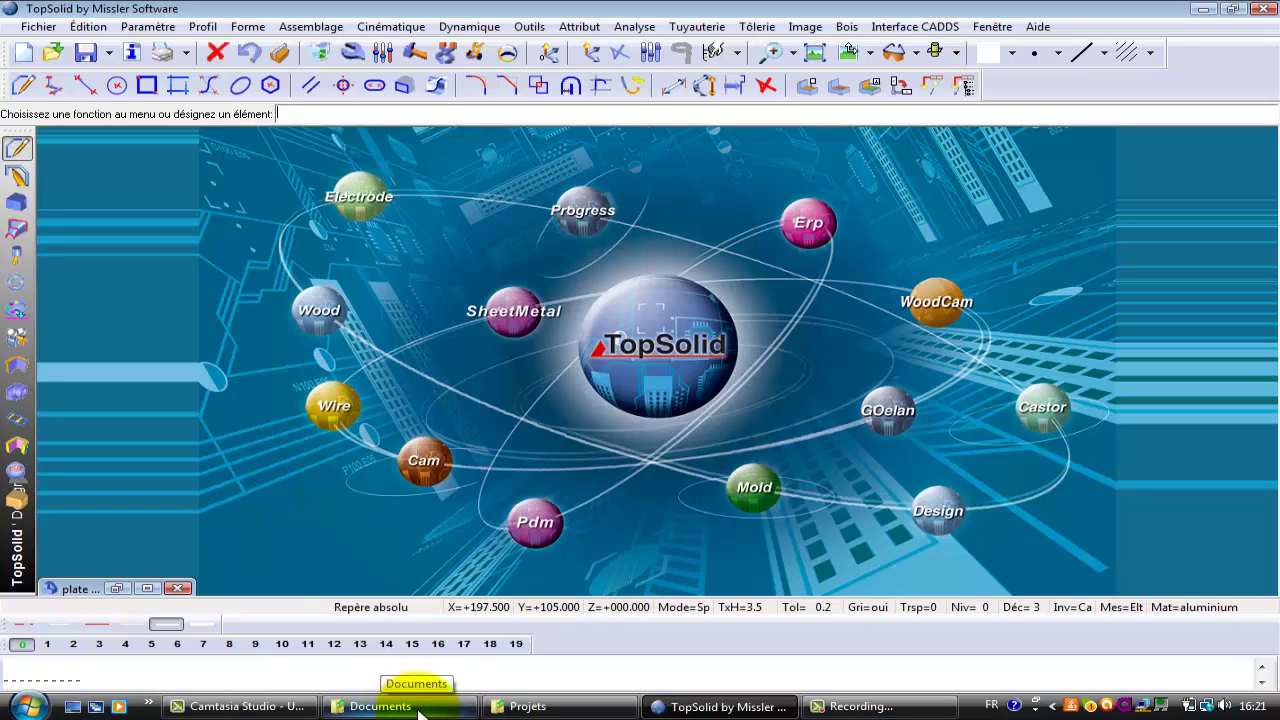
Browse the computer's Vista (C:) drive and open the Missler folder.
left_click(28, 706)
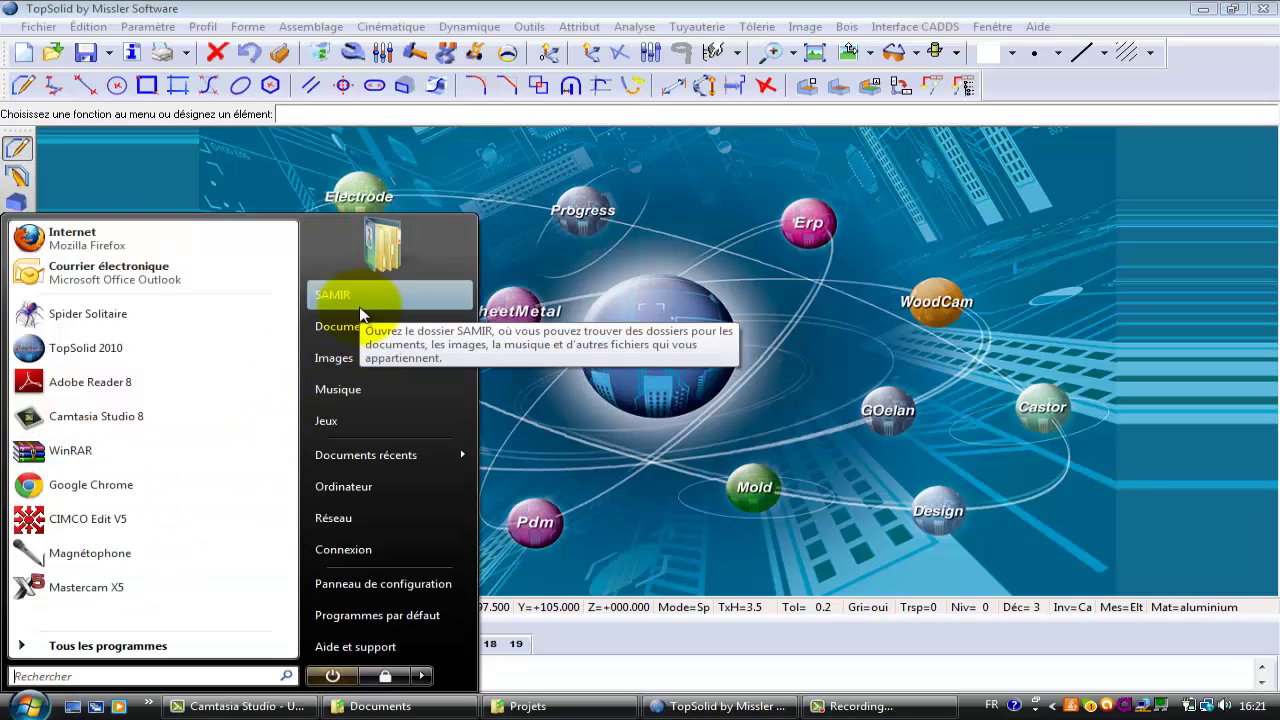
left_click(343, 486)
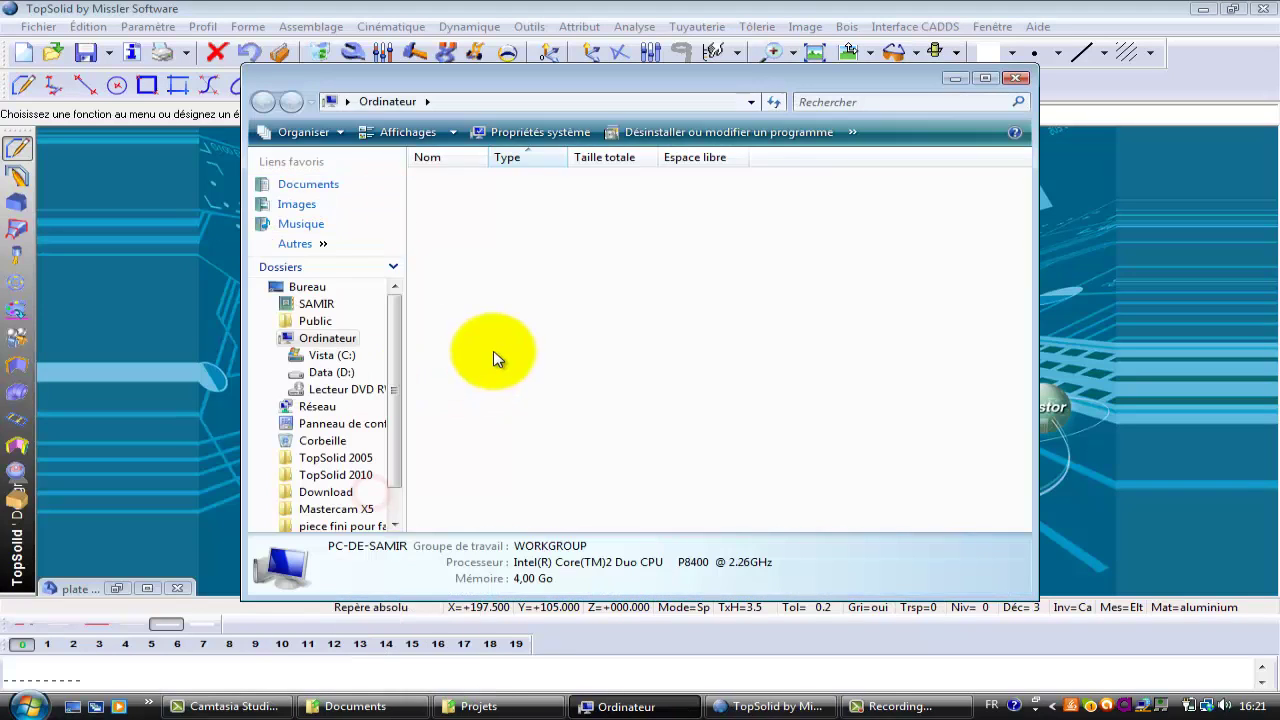
double_click(491, 221)
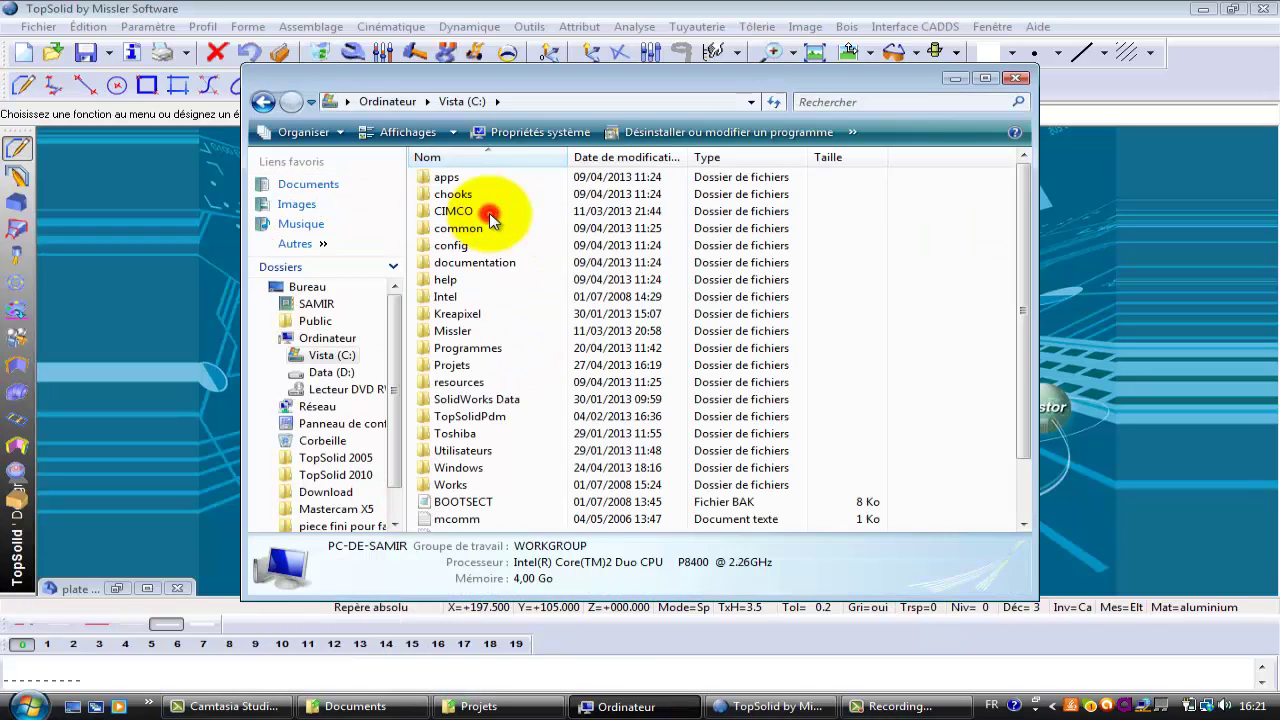
double_click(457, 333)
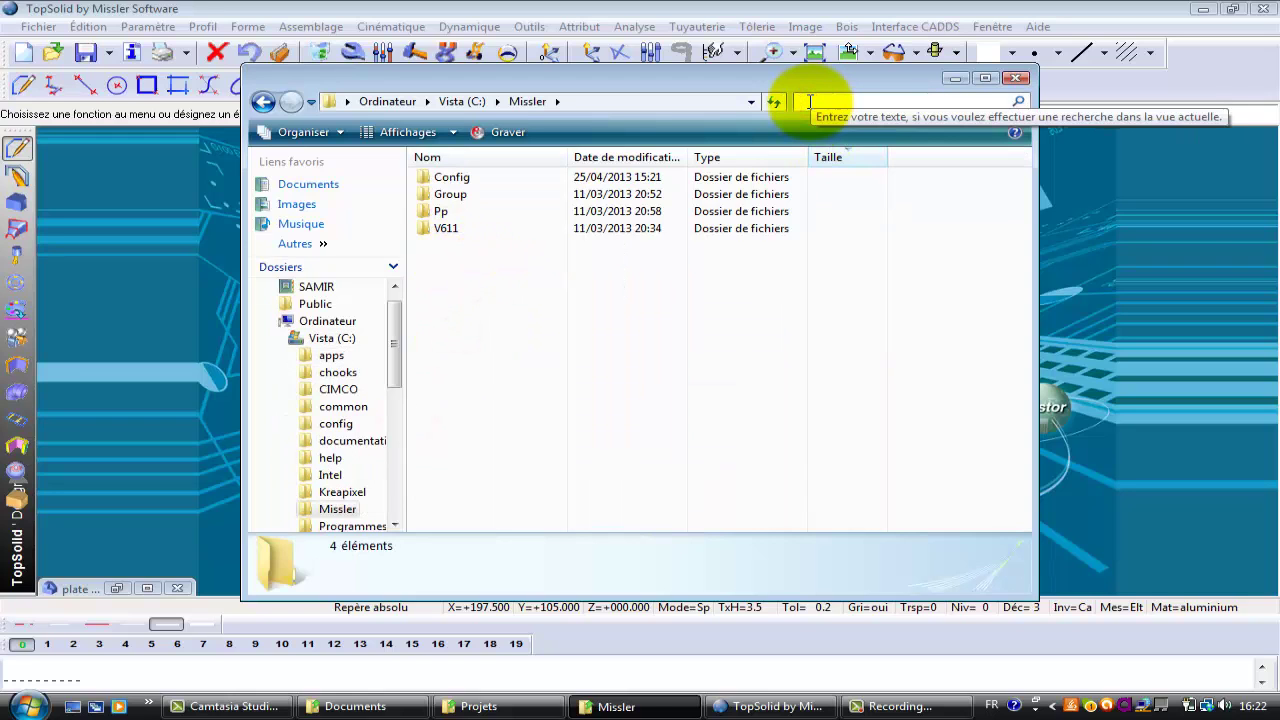
Search the Missler folder for "wood" and open the flat band type 1 I=01 design document from the wood tool folder.
left_click(810, 102)
type("wood")
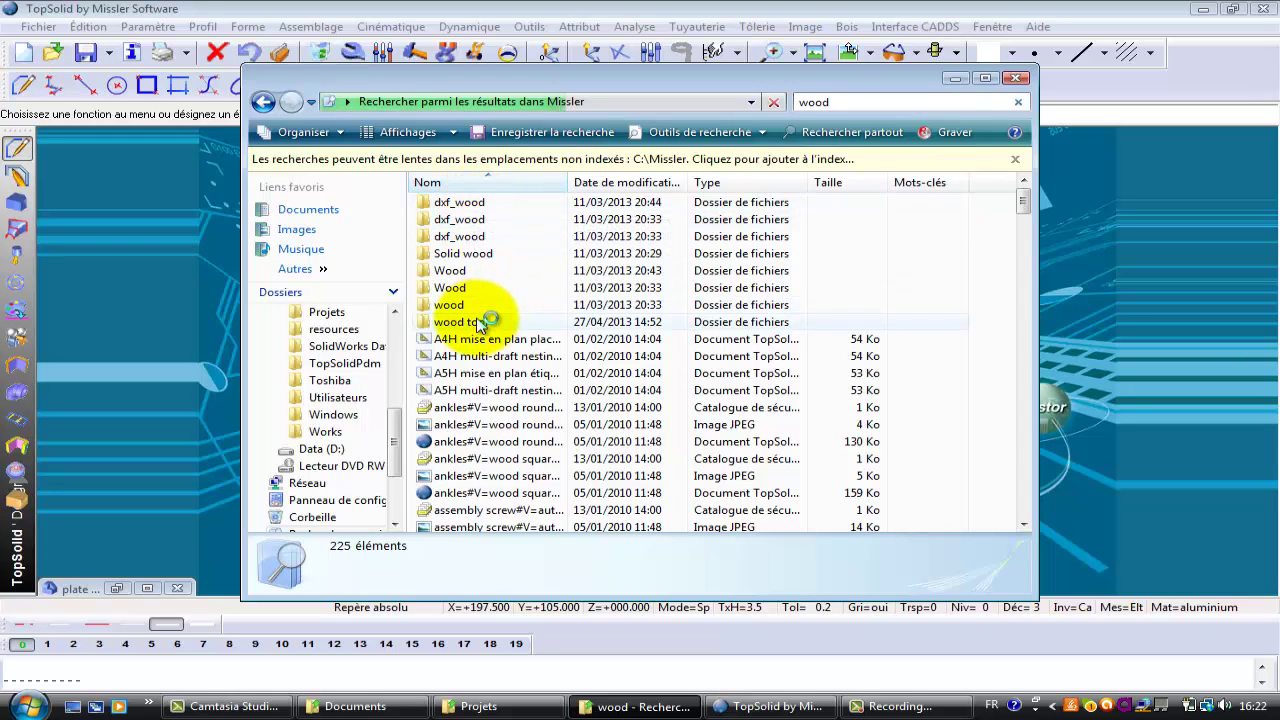
double_click(480, 322)
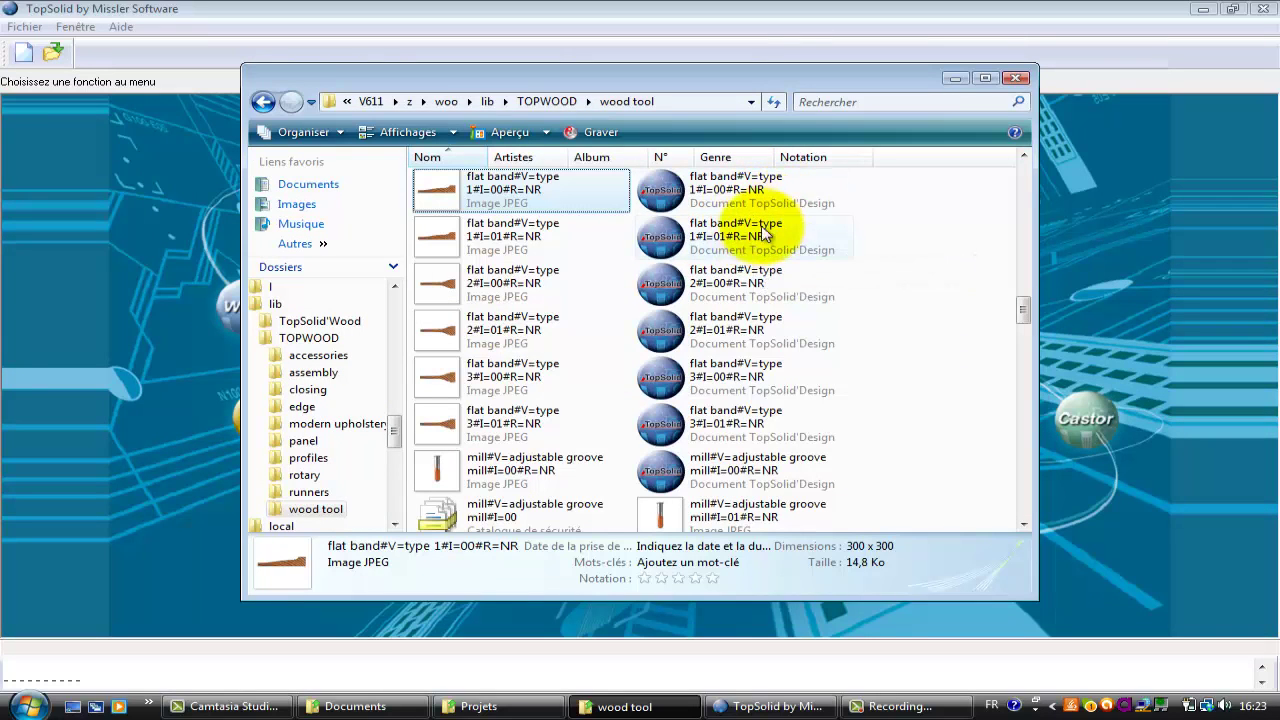
double_click(731, 240)
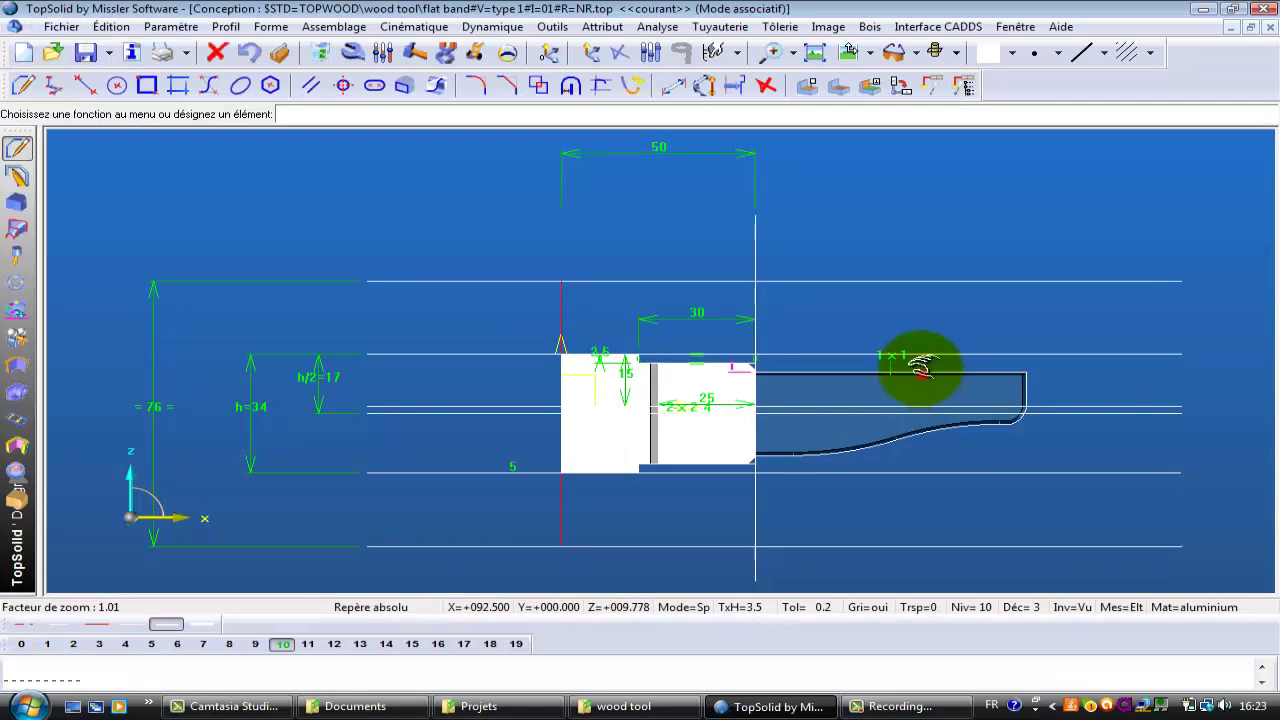
mouse_move(920, 370)
middle_mouse_down()
mouse_move(903, 320)
mouse_move(880, 352)
middle_mouse_up()
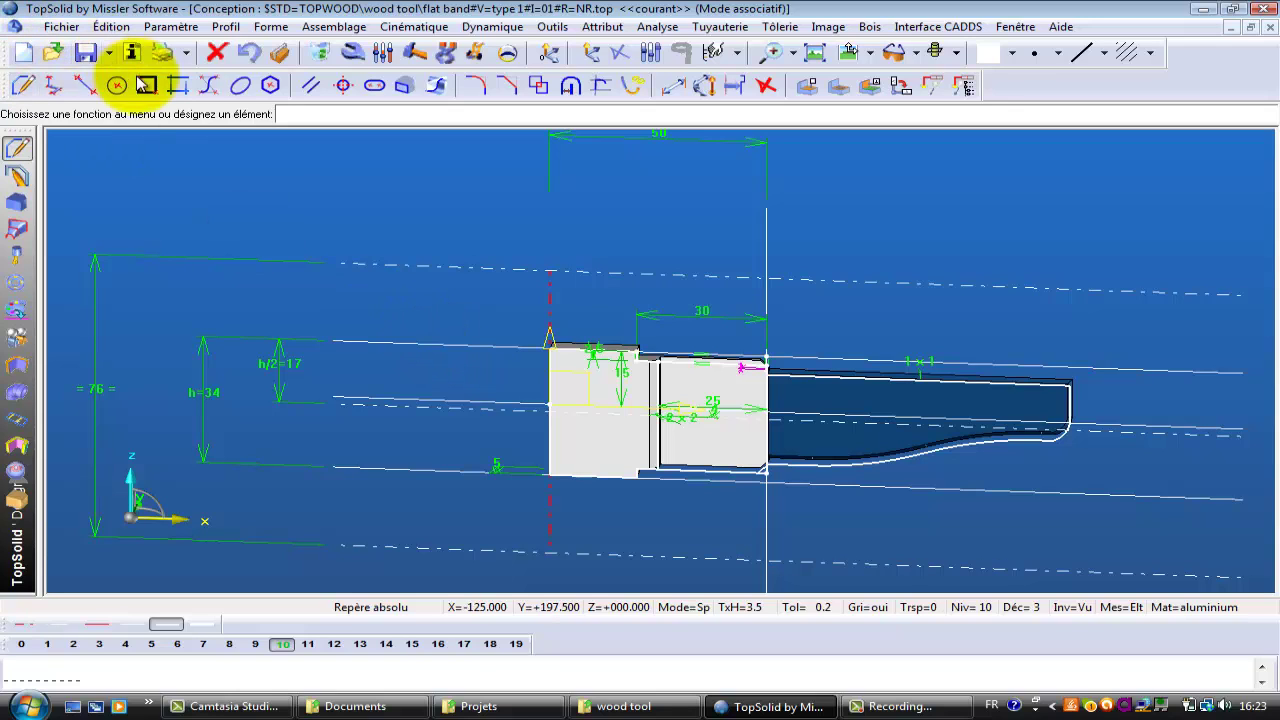
Save a copy of the flat band tool document as PLATEBANDE in the Documents folder.
left_click(109, 55)
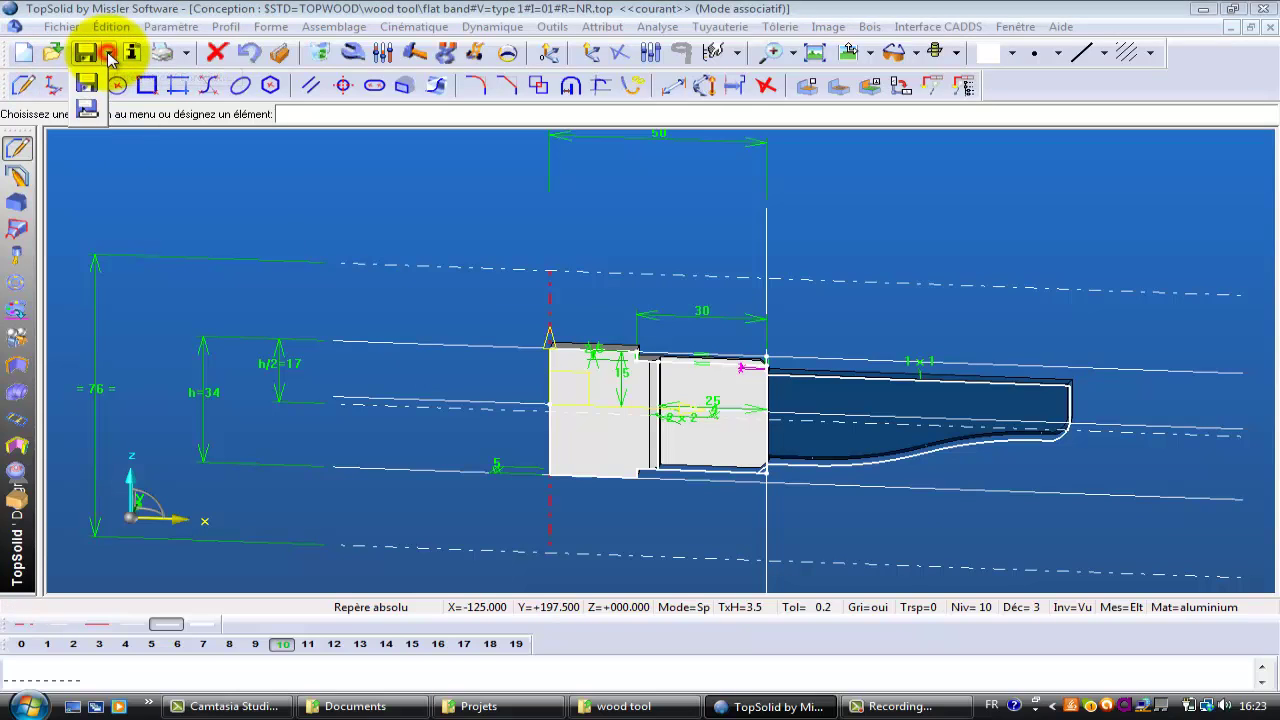
left_click(89, 112)
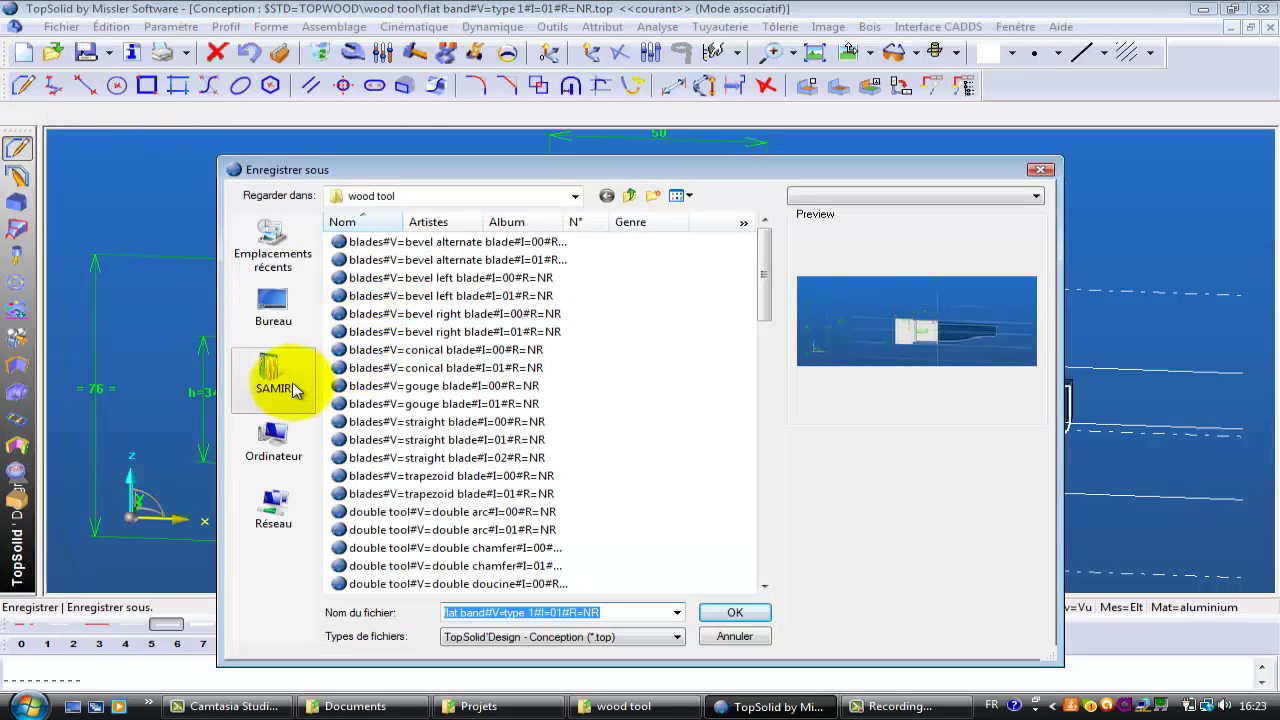
left_click(278, 388)
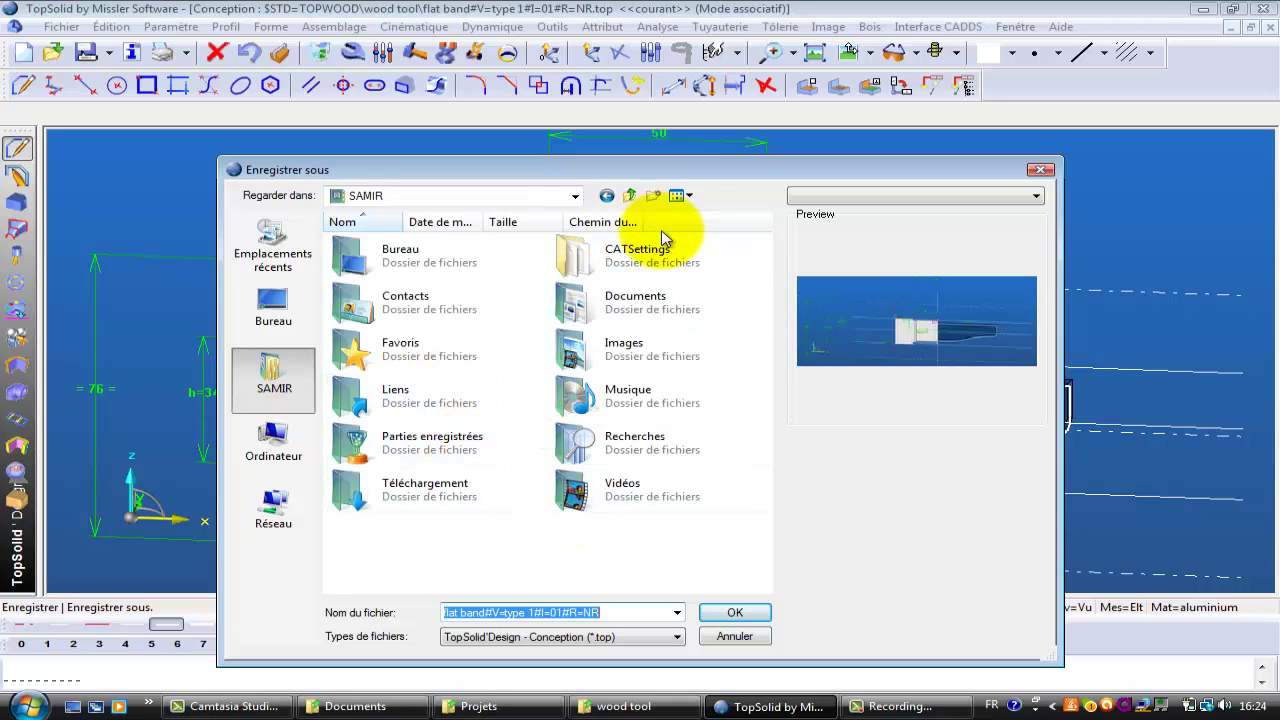
double_click(617, 306)
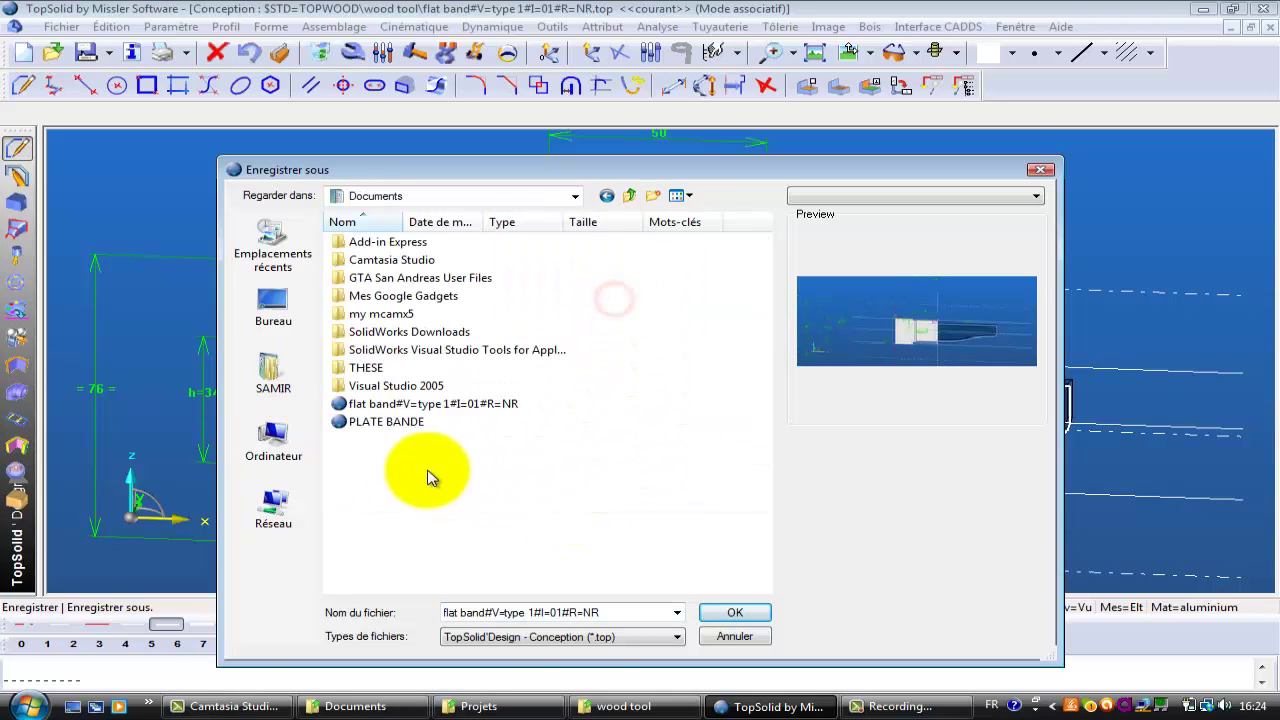
left_click(382, 422)
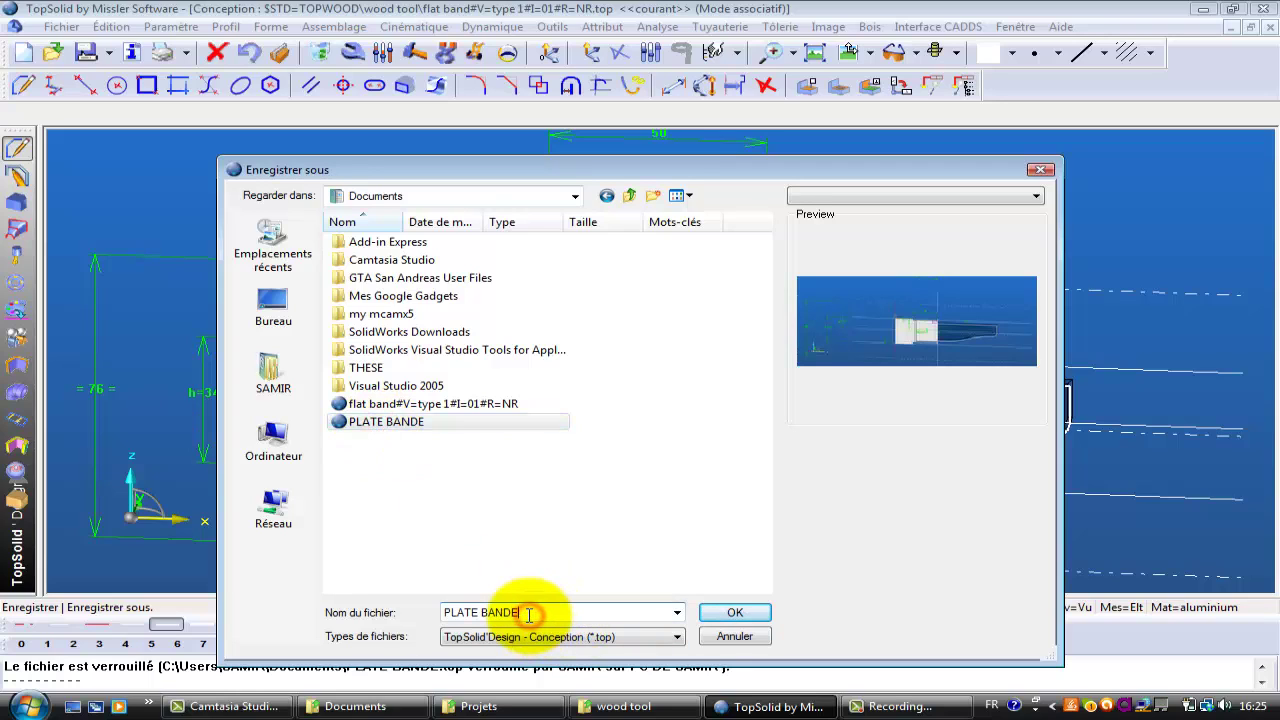
key("BackSpace")
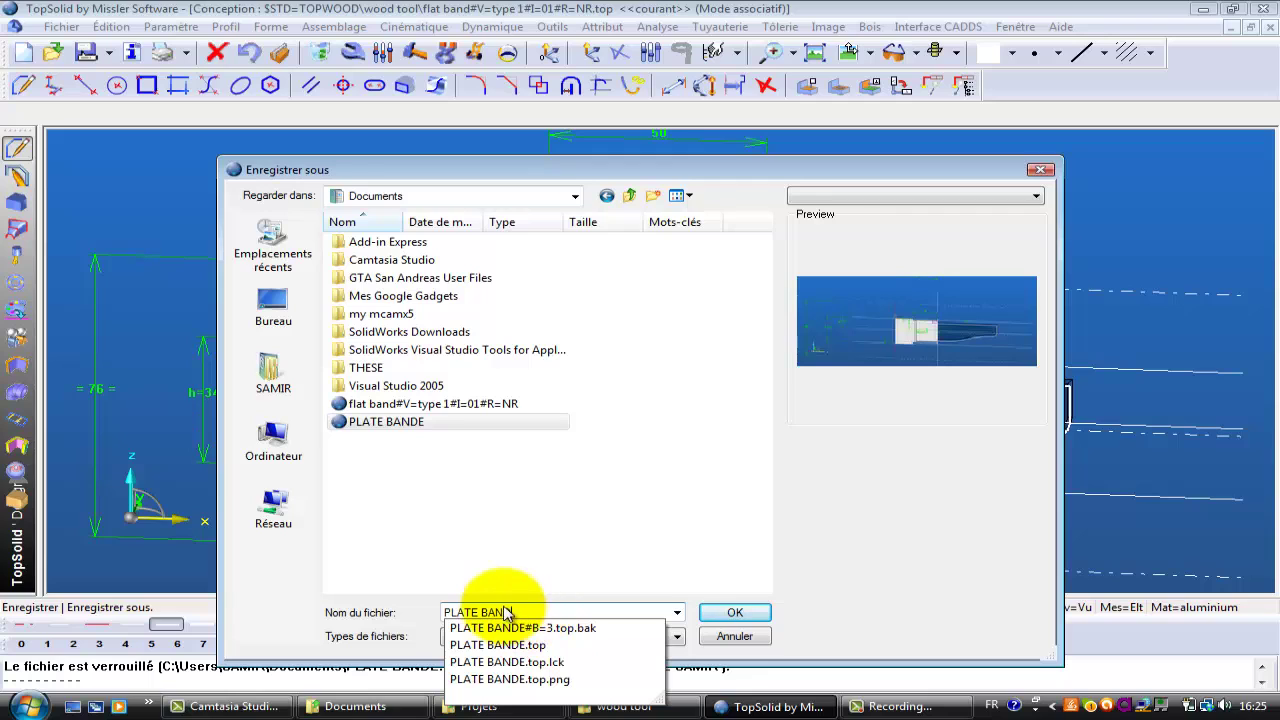
left_click(481, 614)
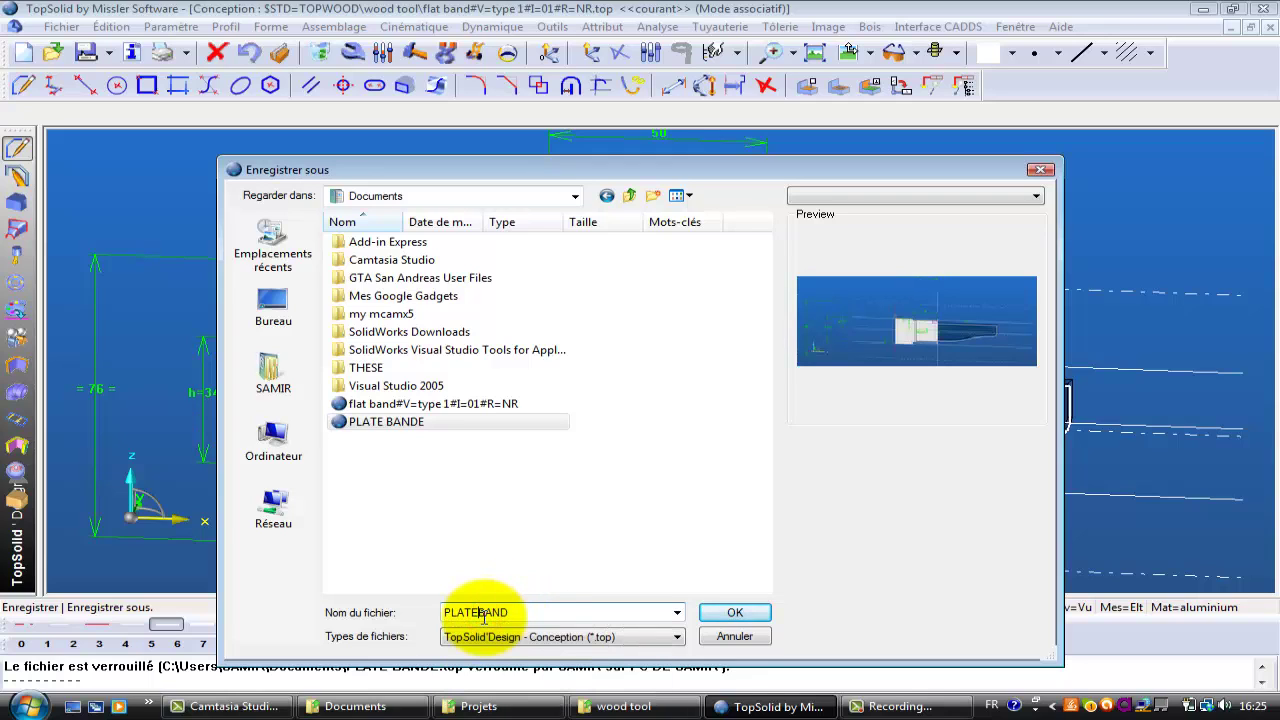
key("BackSpace")
left_click(508, 612)
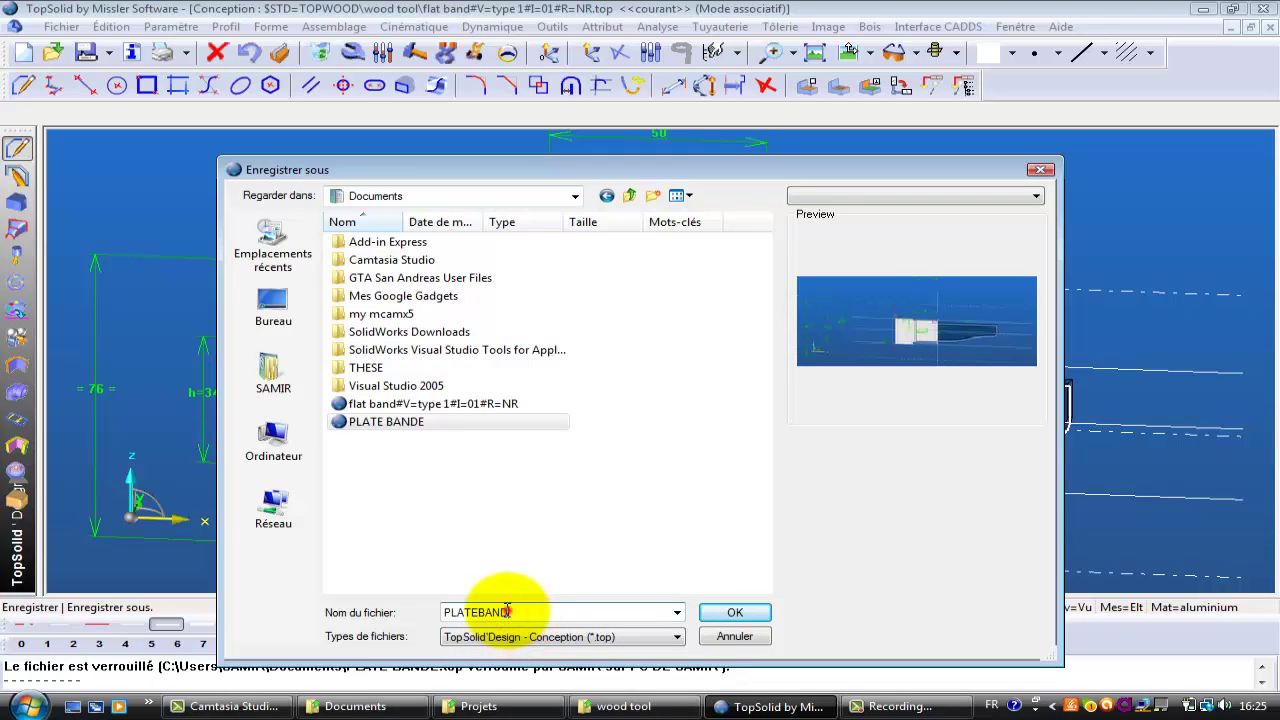
type("e")
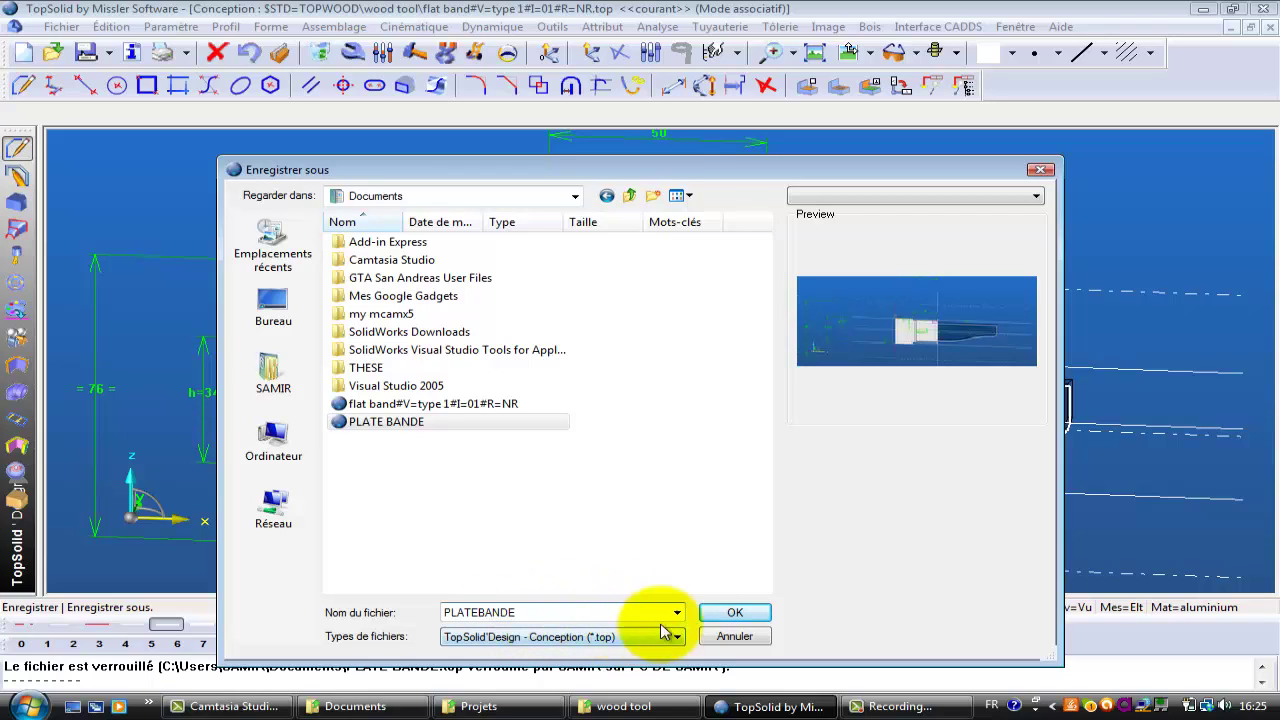
left_click(734, 612)
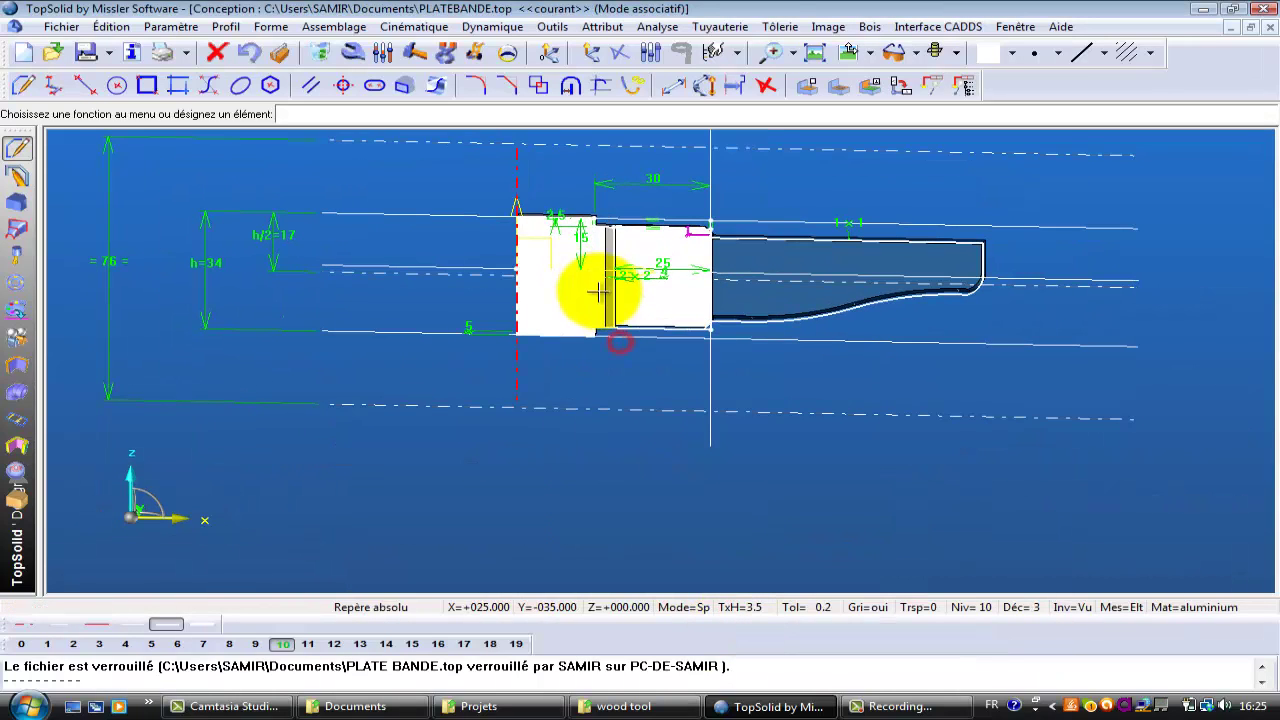
Delete the tool's shank solid with its profile and the solid construction lines along its upper and lower edges.
left_click(321, 52)
left_click(404, 214)
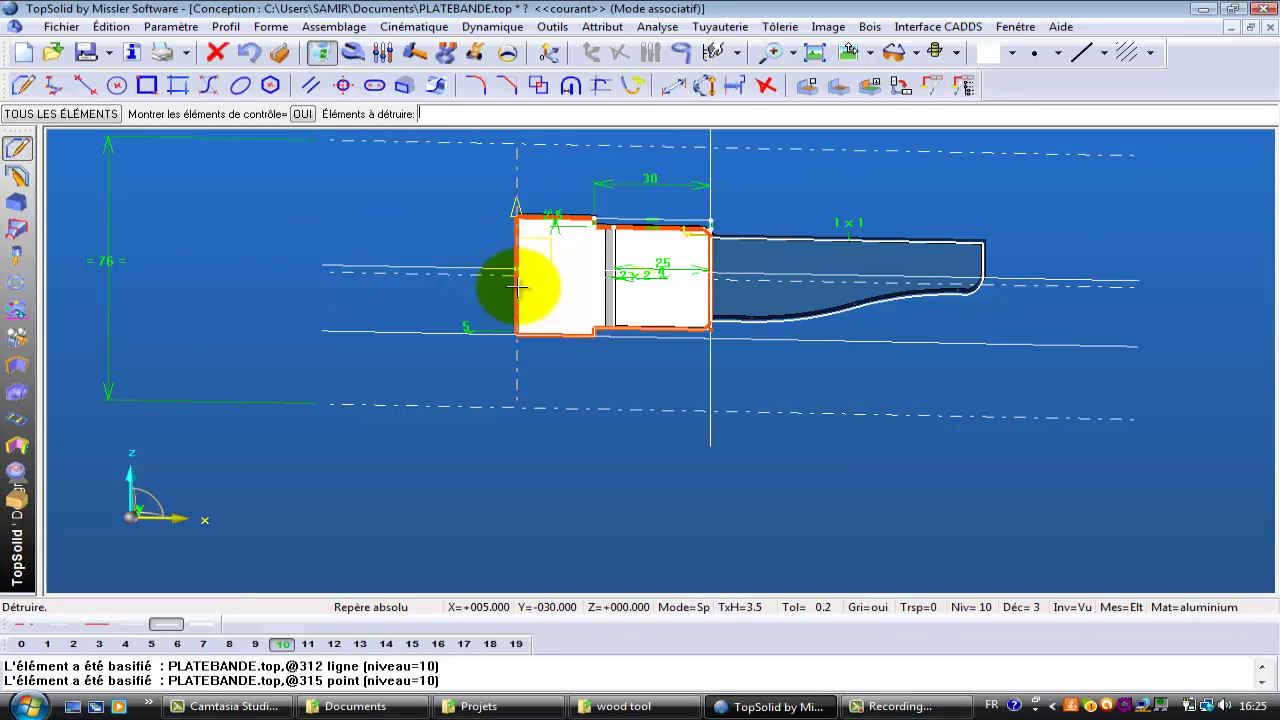
left_click(517, 287)
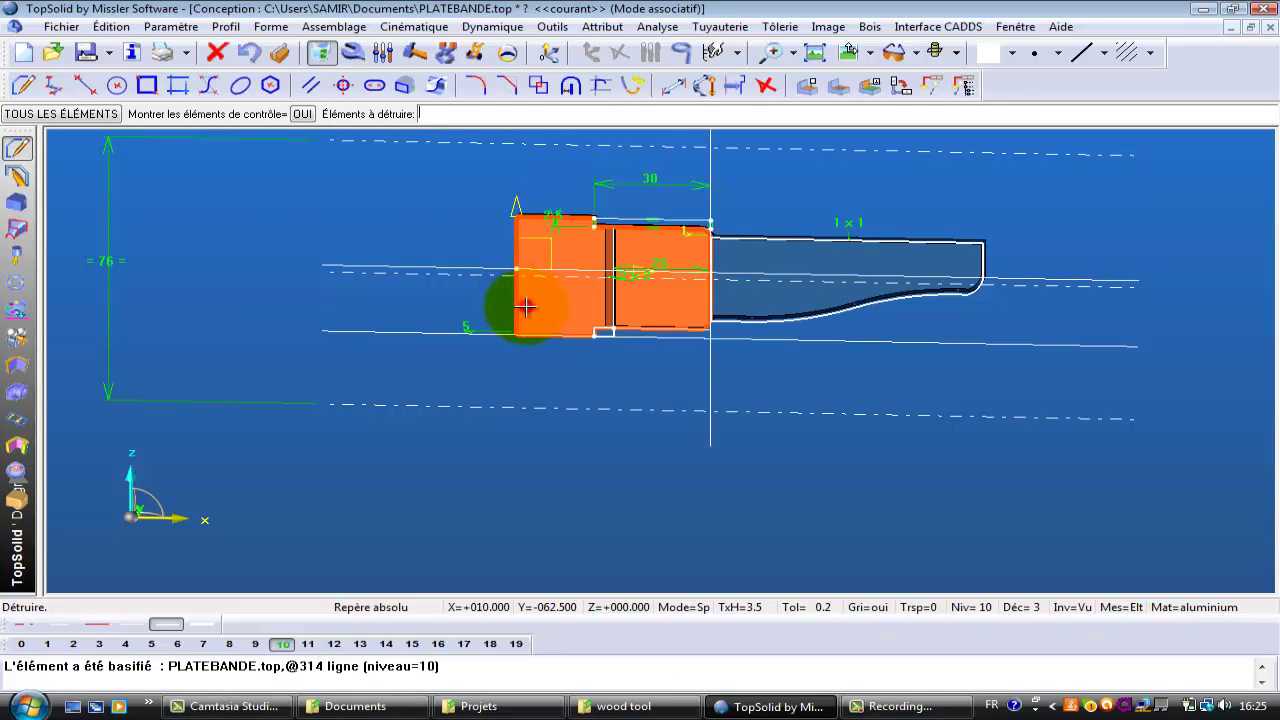
left_click(545, 337)
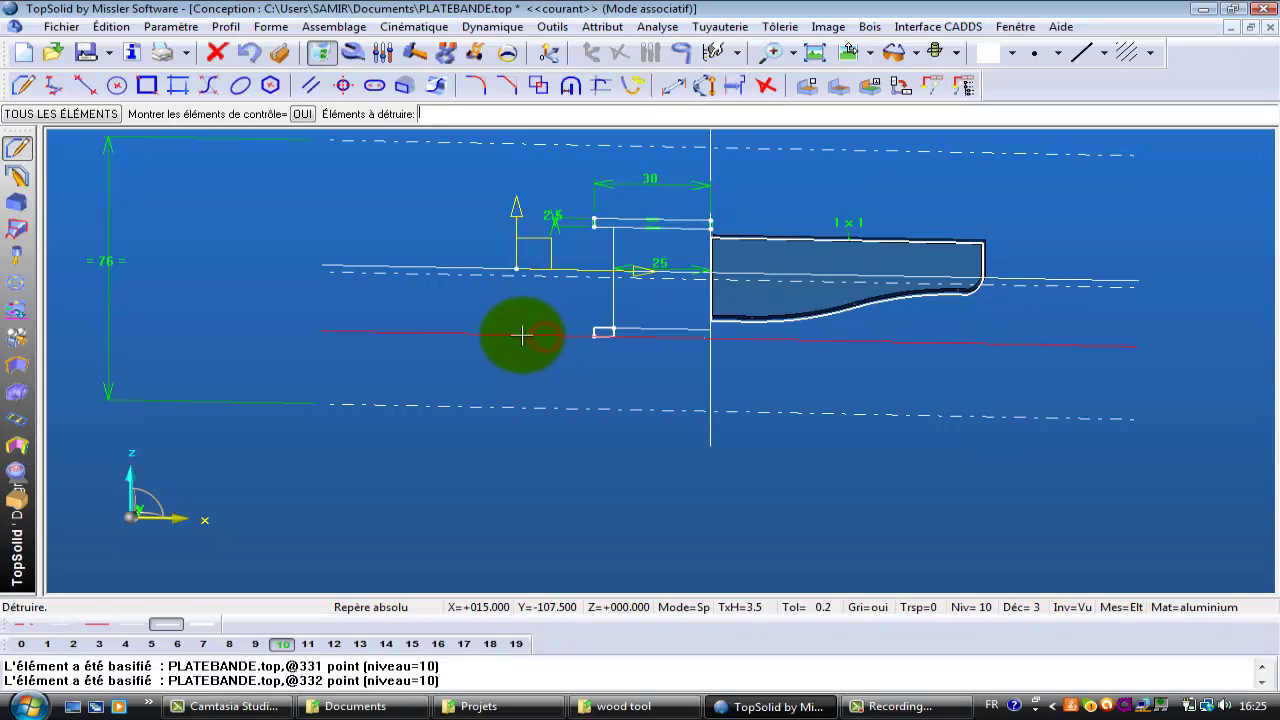
left_click(521, 335)
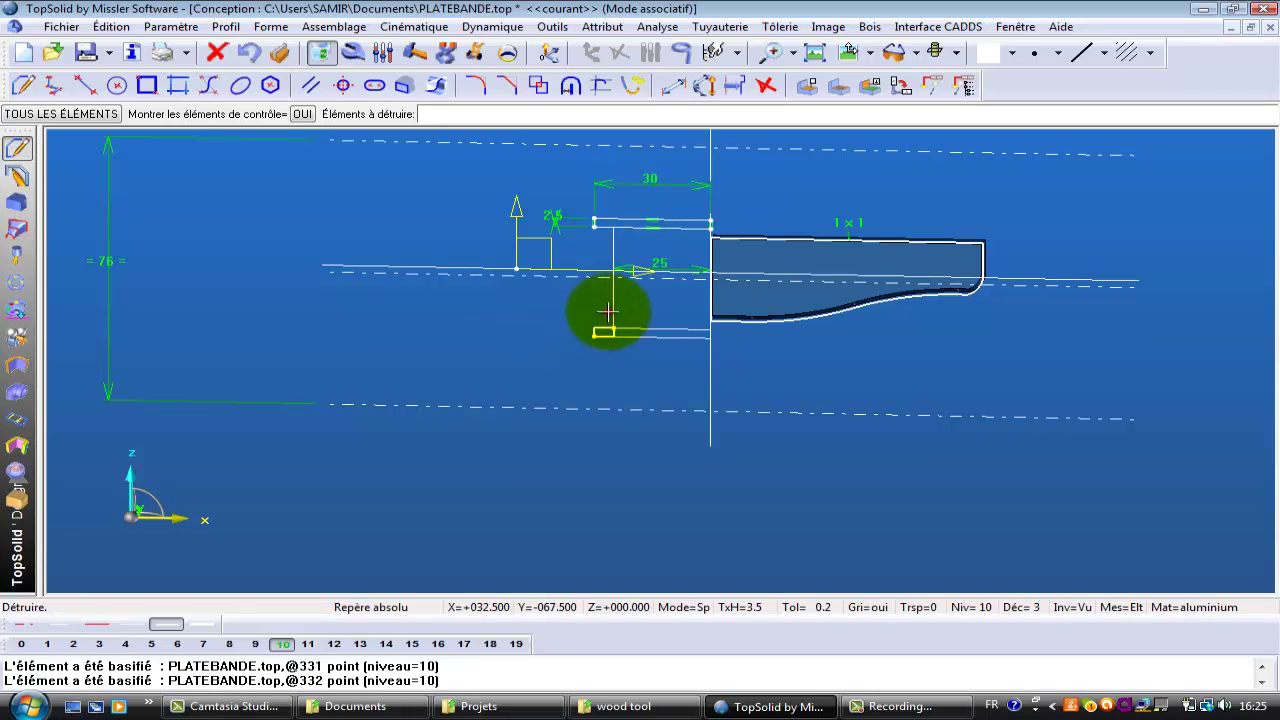
Delete the leftover rectangles and vertical line below the shank axis, plus the lower dash-dot line.
left_click(610, 330)
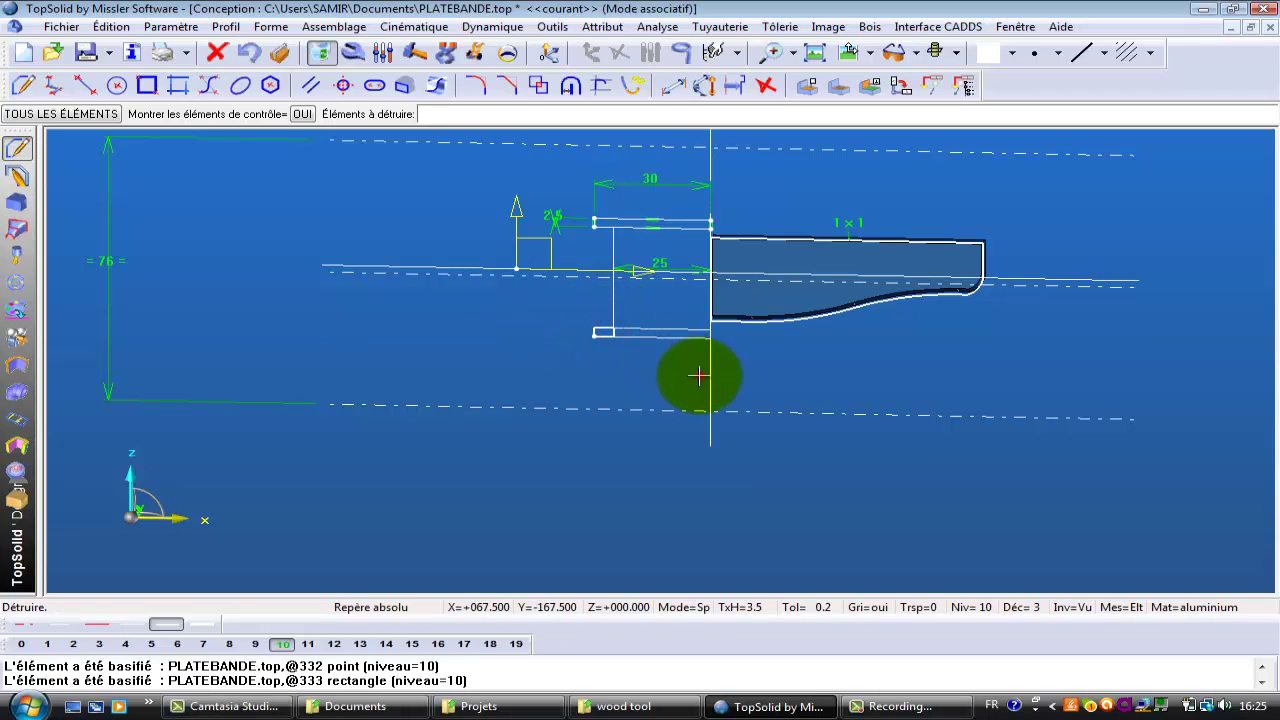
left_click(574, 287)
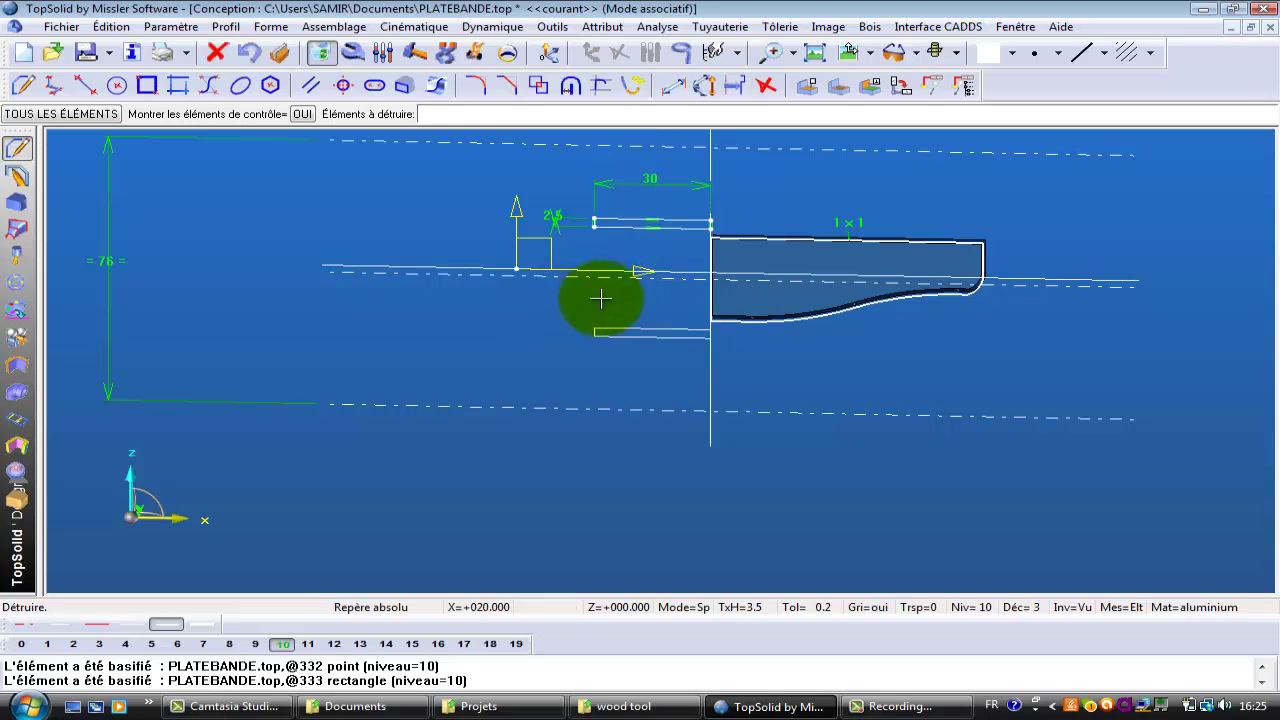
left_click(727, 409)
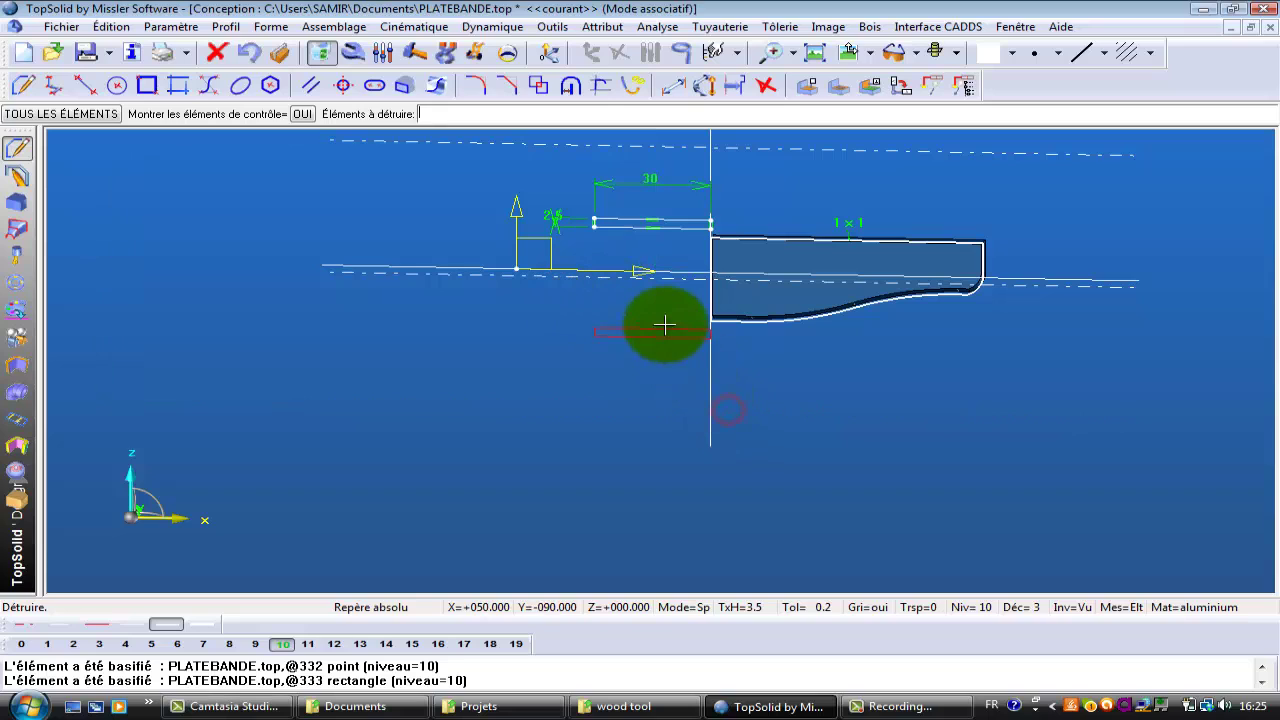
left_click(667, 331)
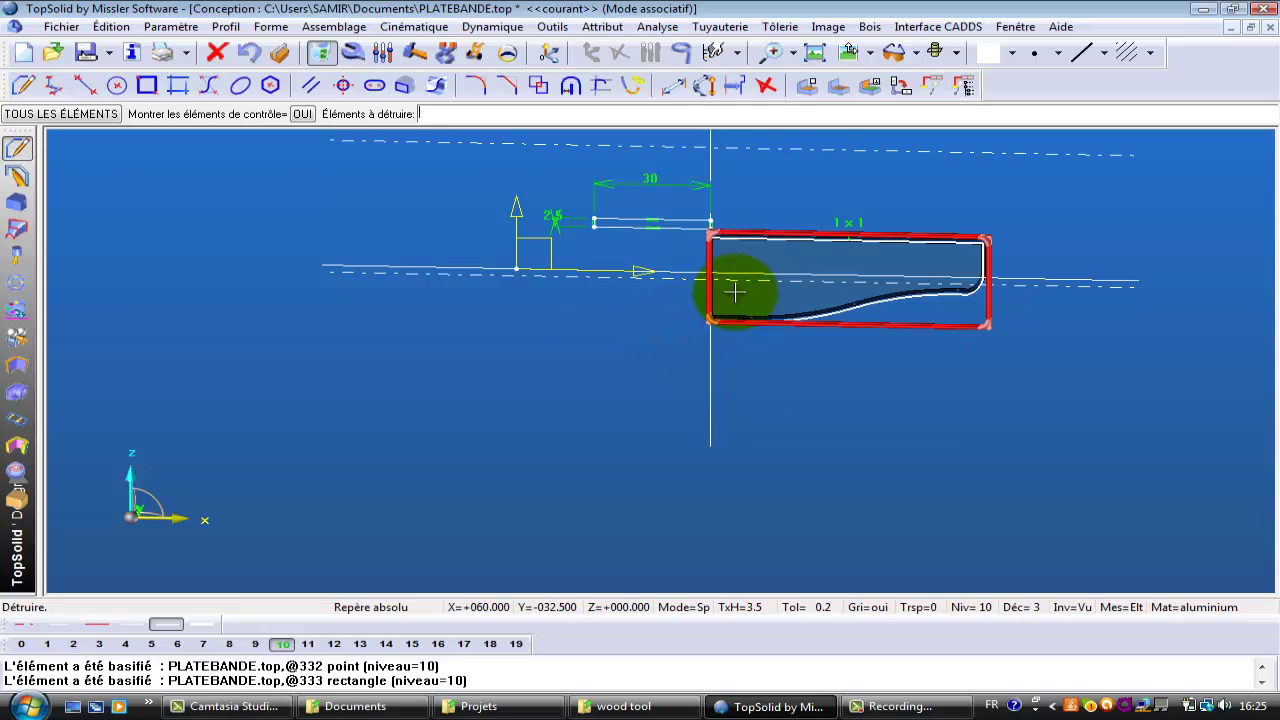
Delete the blade solid and the remaining dash-dot lines, keeping only the blade profile curve, the frame and the solid reference lines.
left_click(734, 291)
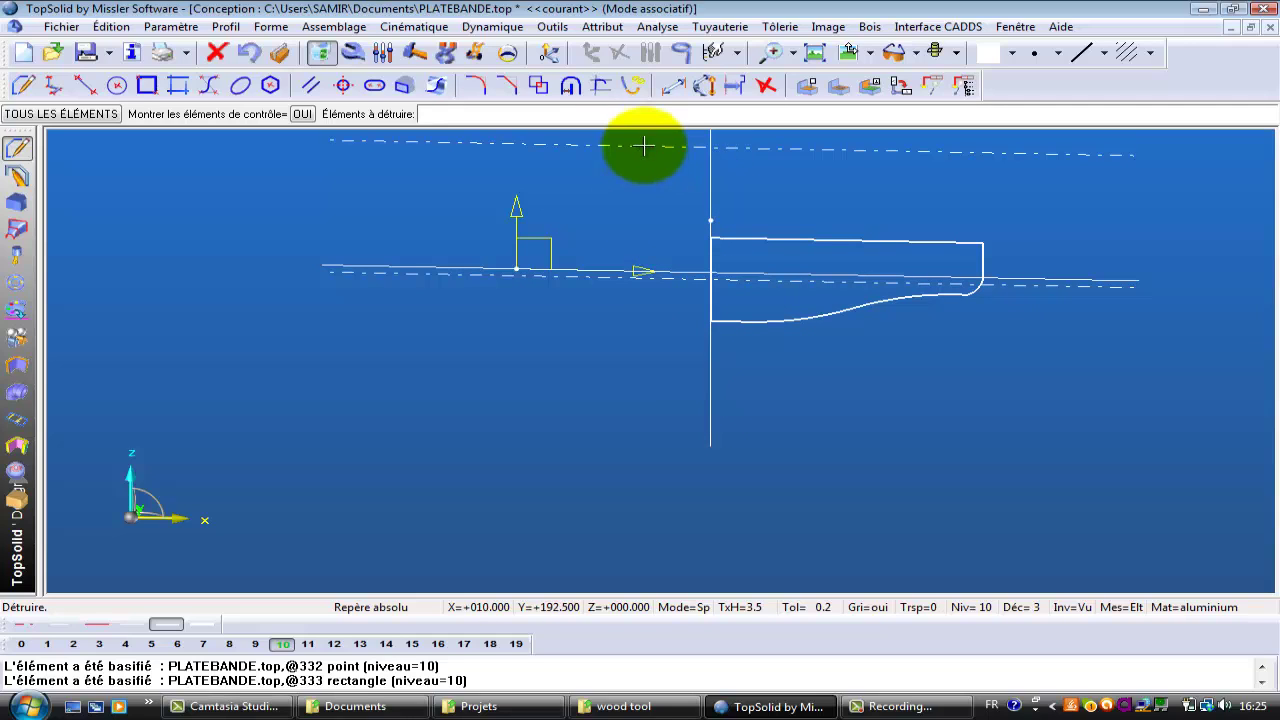
left_click(643, 146)
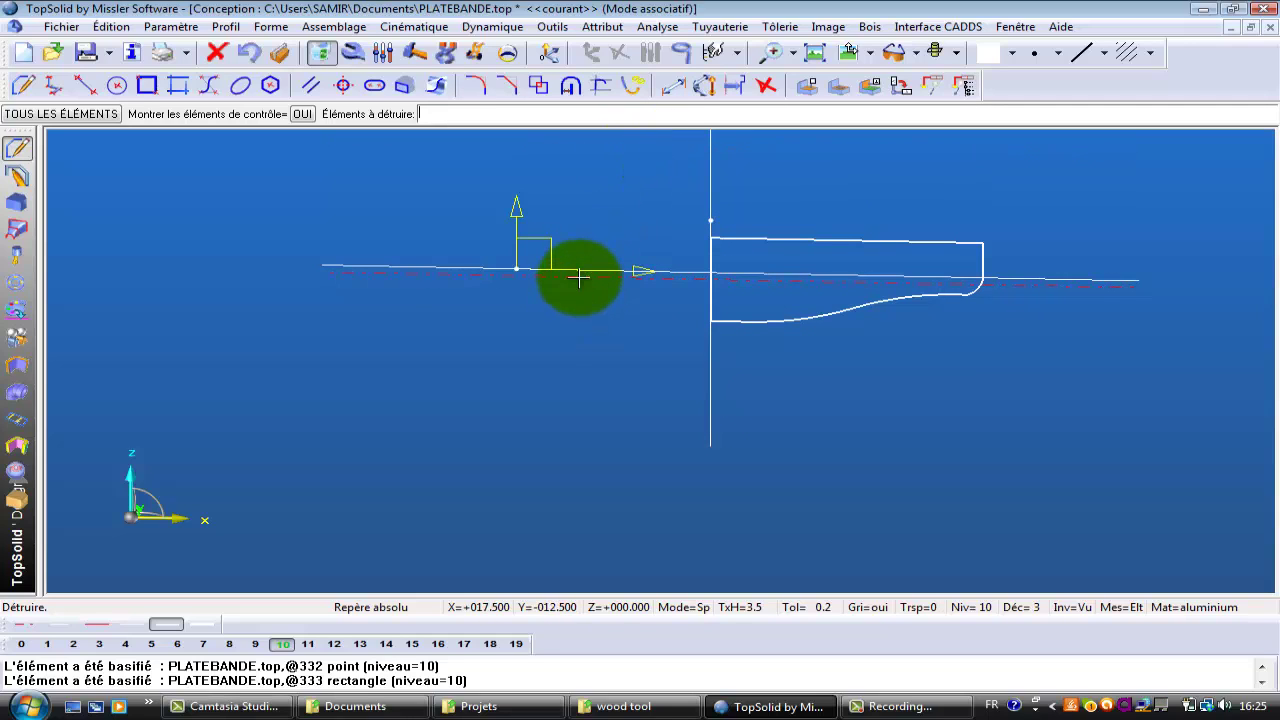
left_click(579, 278)
left_click_drag(860, 421, 836, 447, "ctrl")
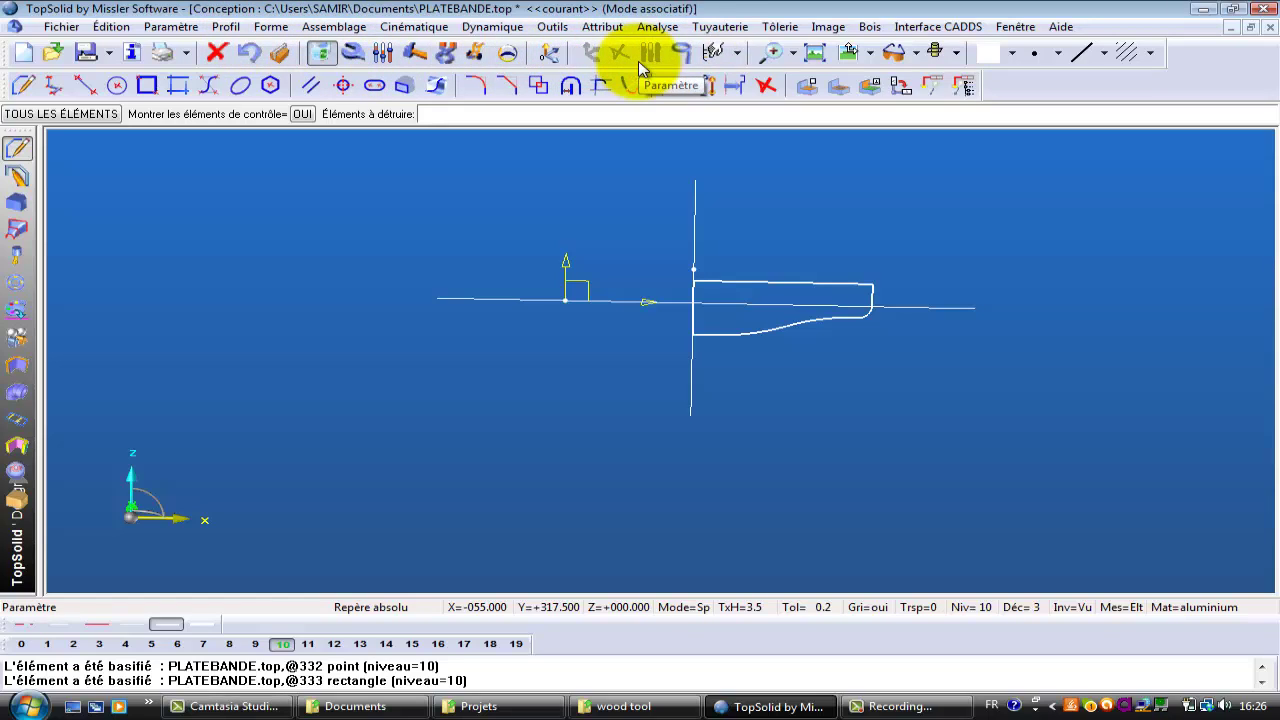
key("Escape")
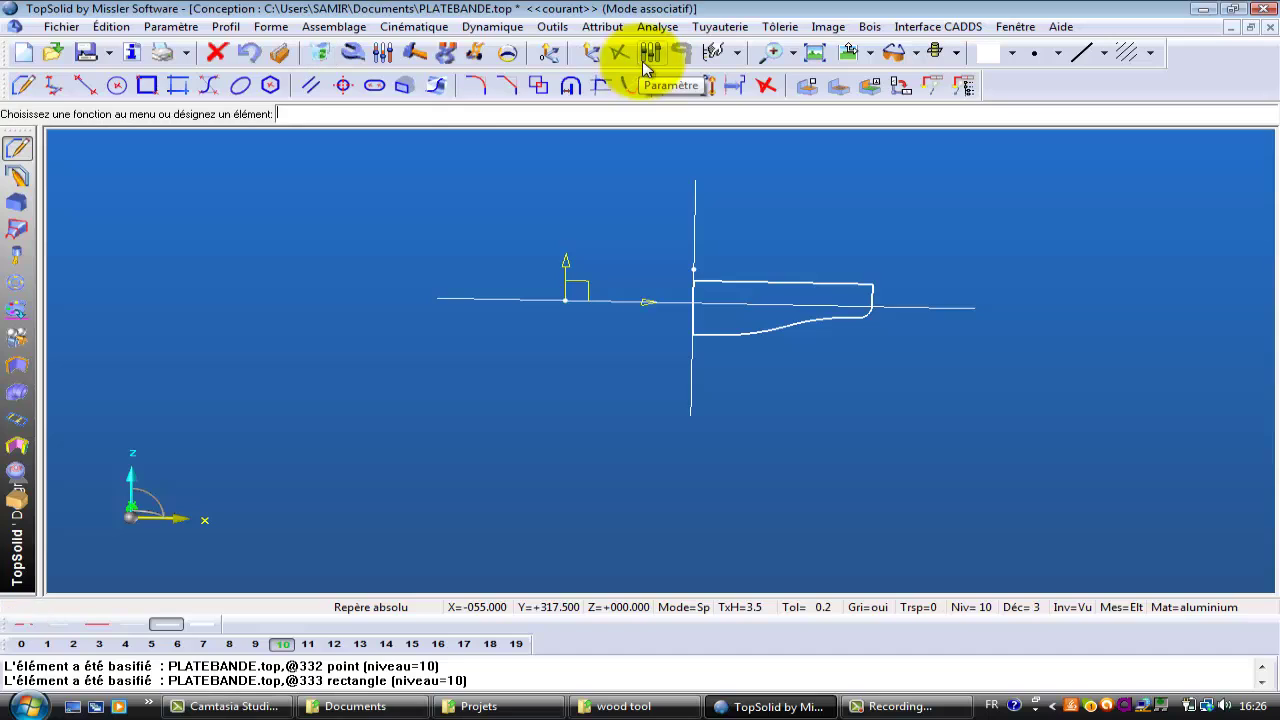
Create a coordinate system on point, using a basic point at the origin of the existing frame.
left_click(589, 55)
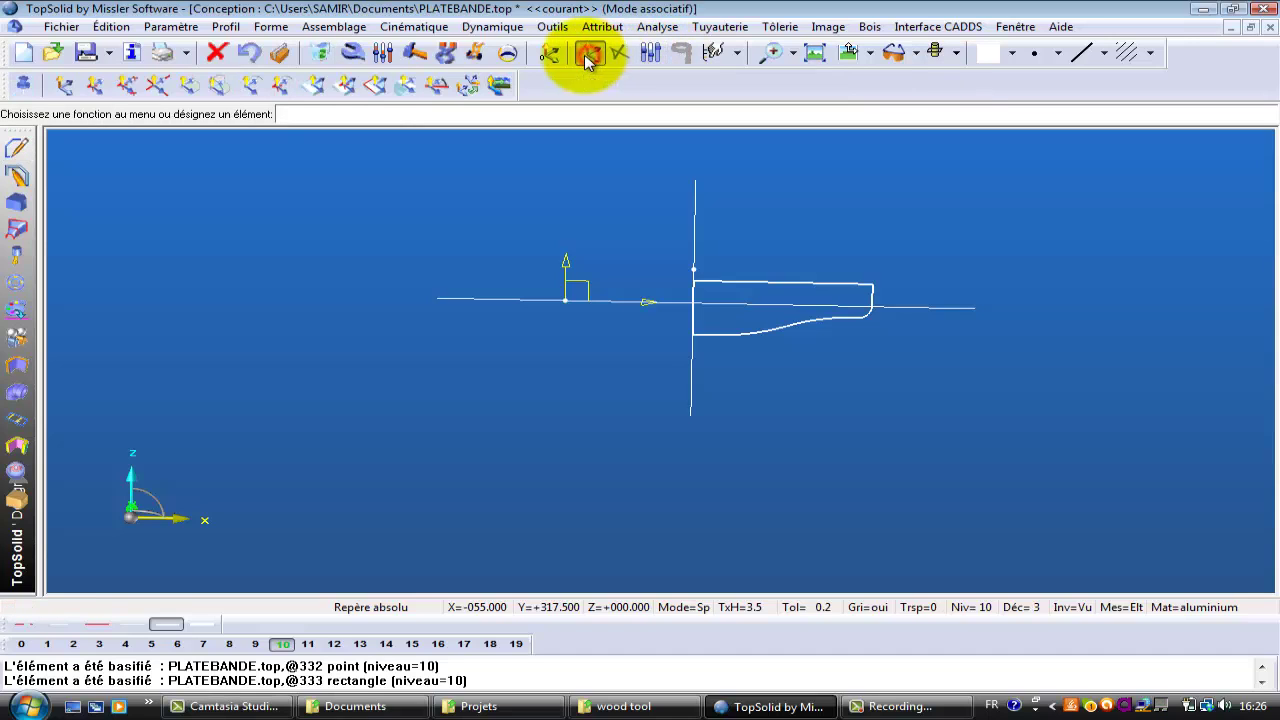
left_click(95, 86)
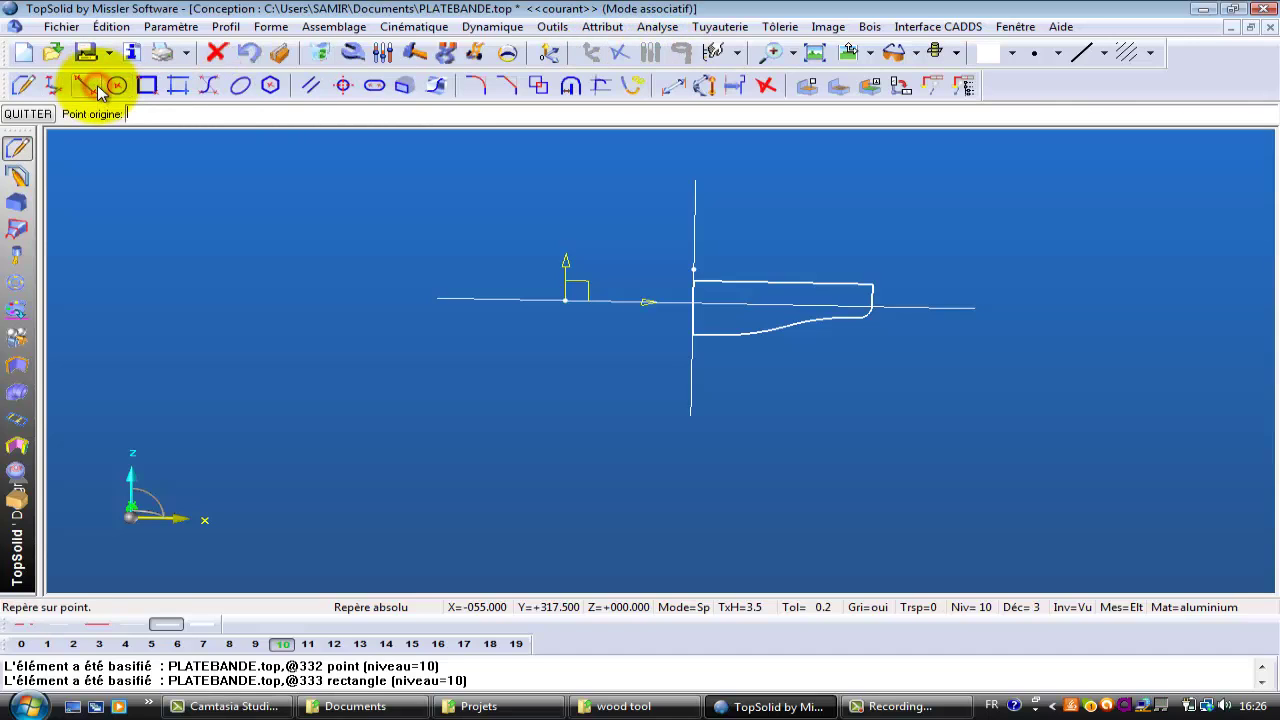
left_click(619, 55)
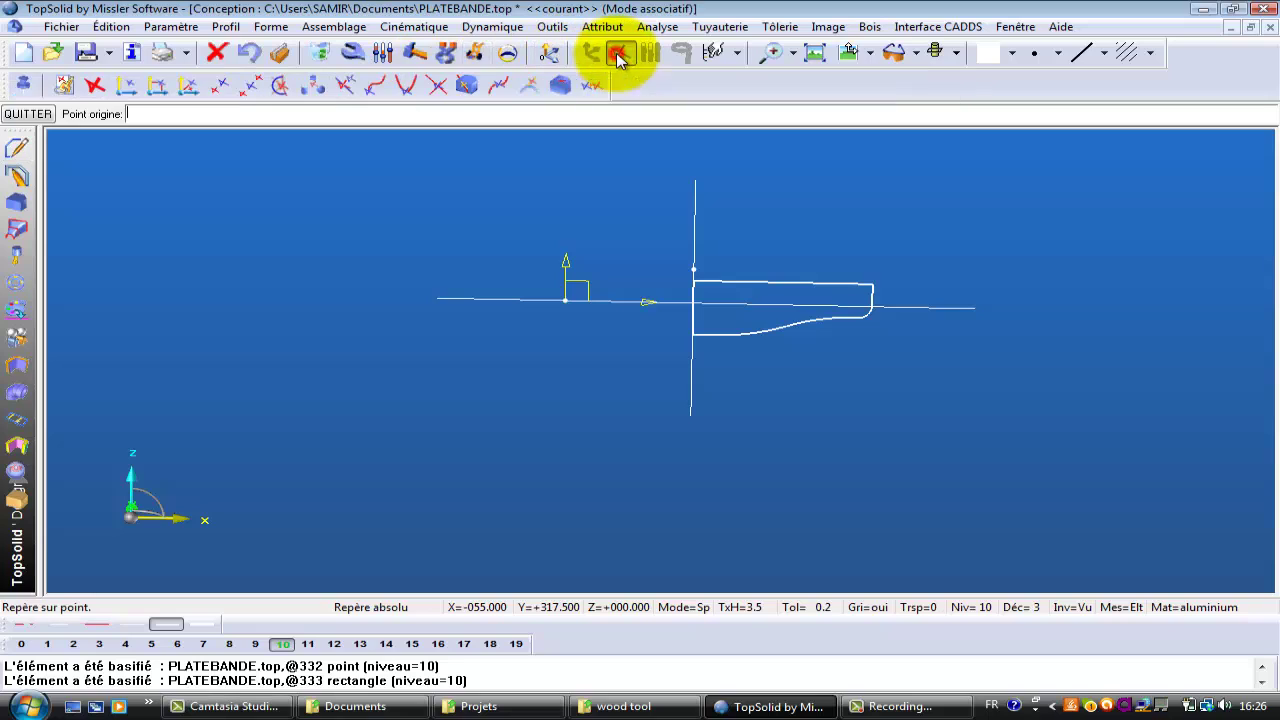
left_click(95, 87)
left_click(565, 300)
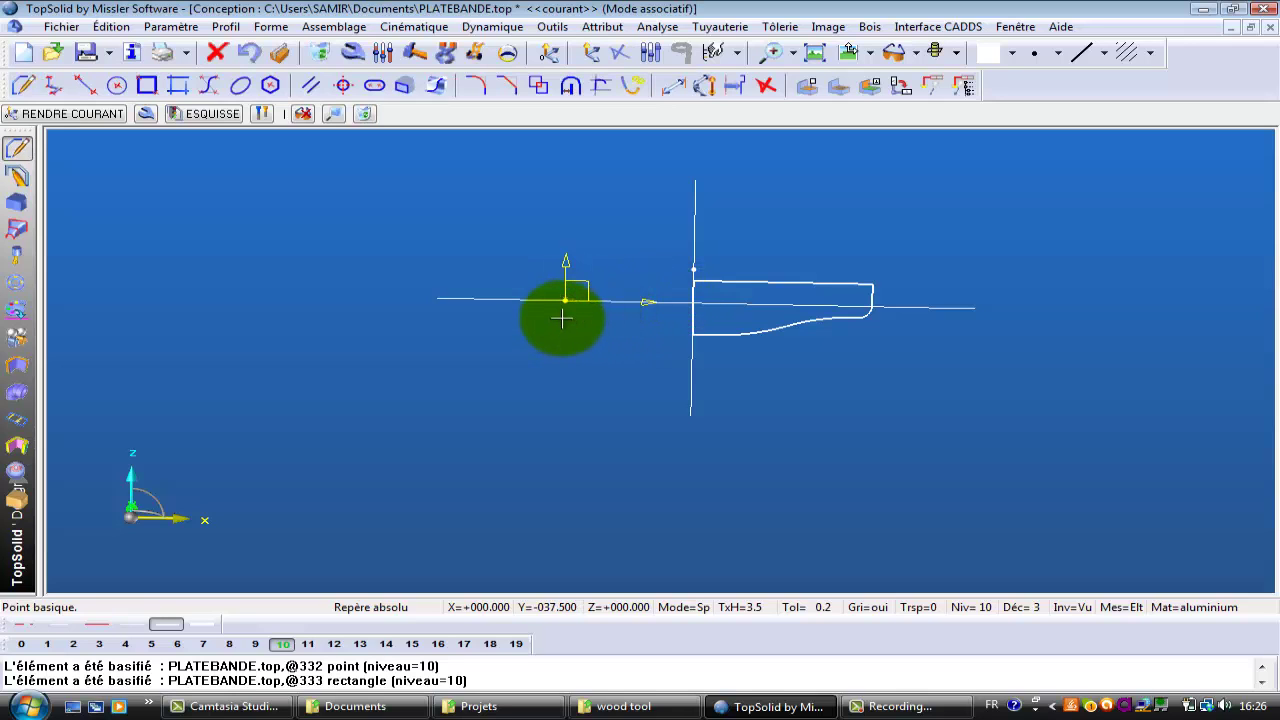
middle_click_drag(565, 318, 545, 50)
middle_click_drag(555, 243, 634, 143)
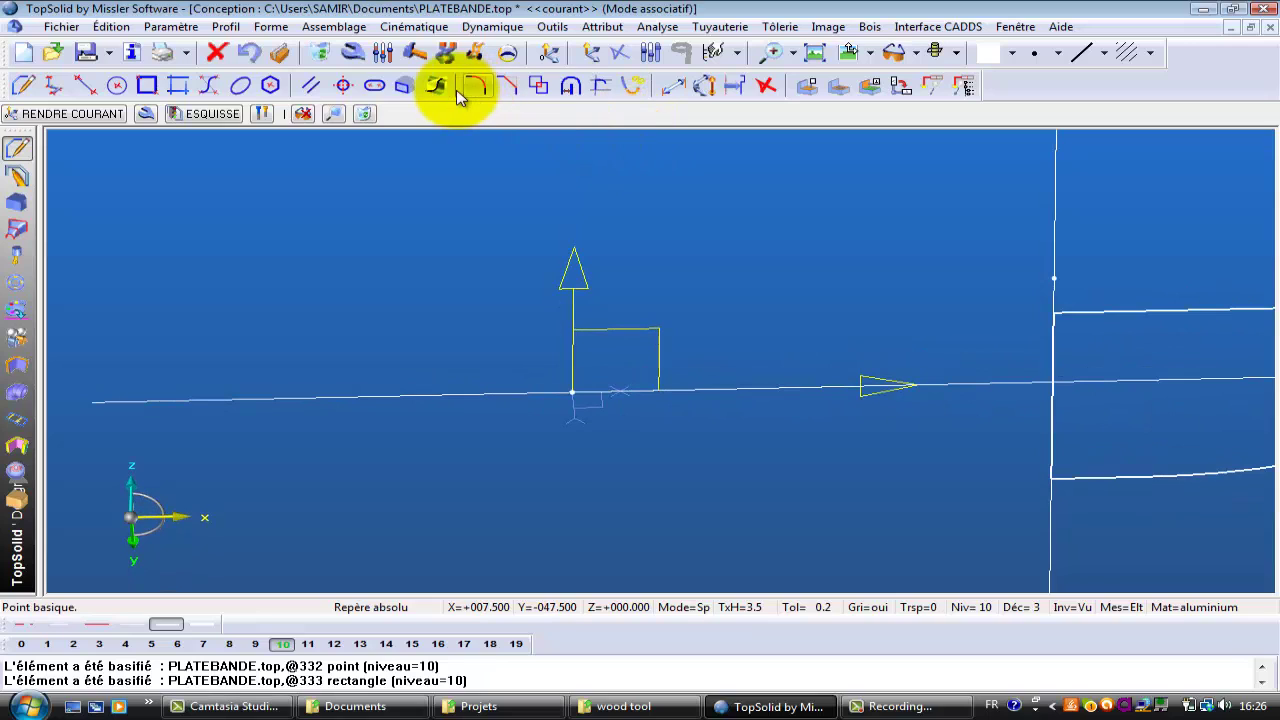
Make the new coordinate system at the frame's origin the current coordinate system.
left_click(549, 54)
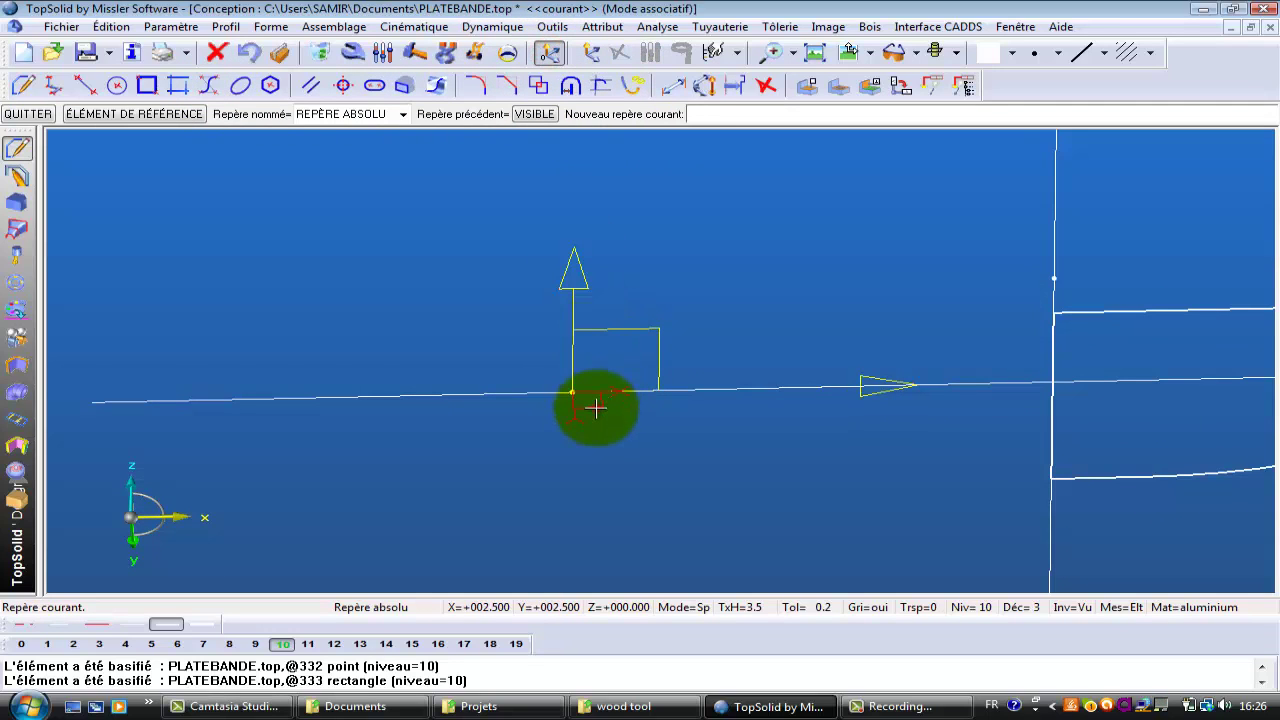
left_click(595, 407)
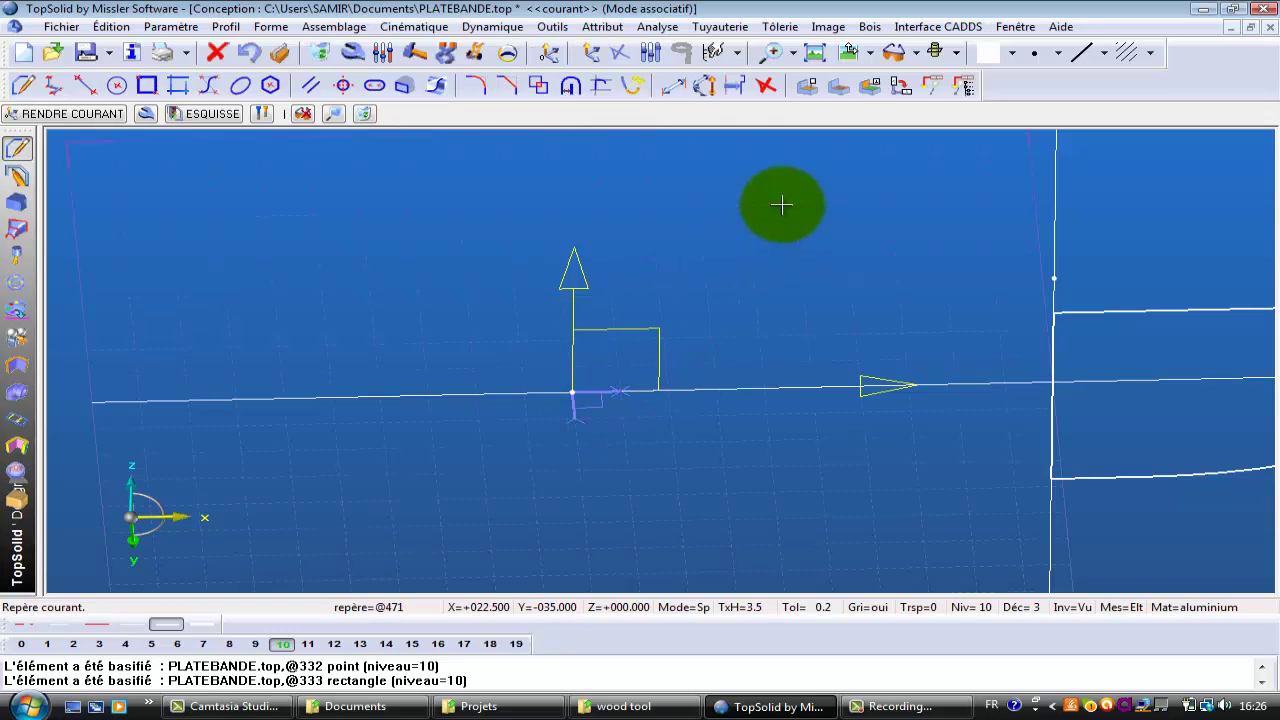
scroll(754, 246, "down", 1)
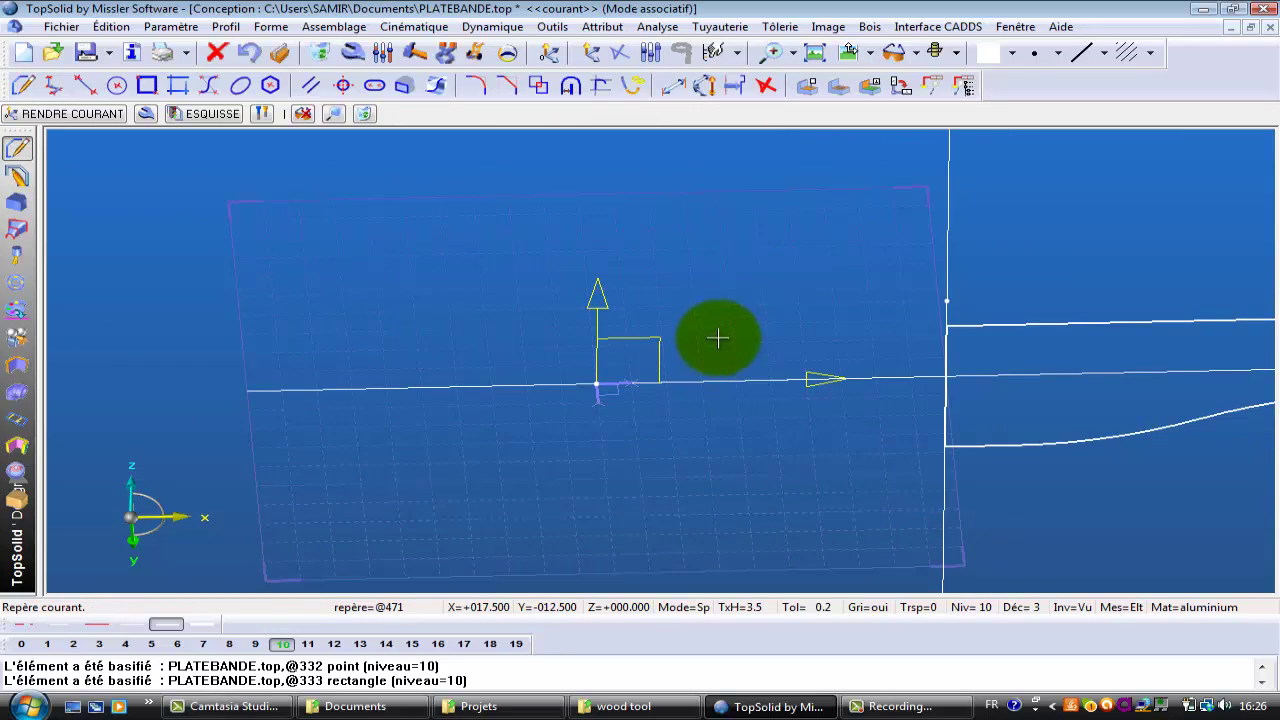
scroll(677, 449, "down", 1)
scroll(660, 510, "down", 1)
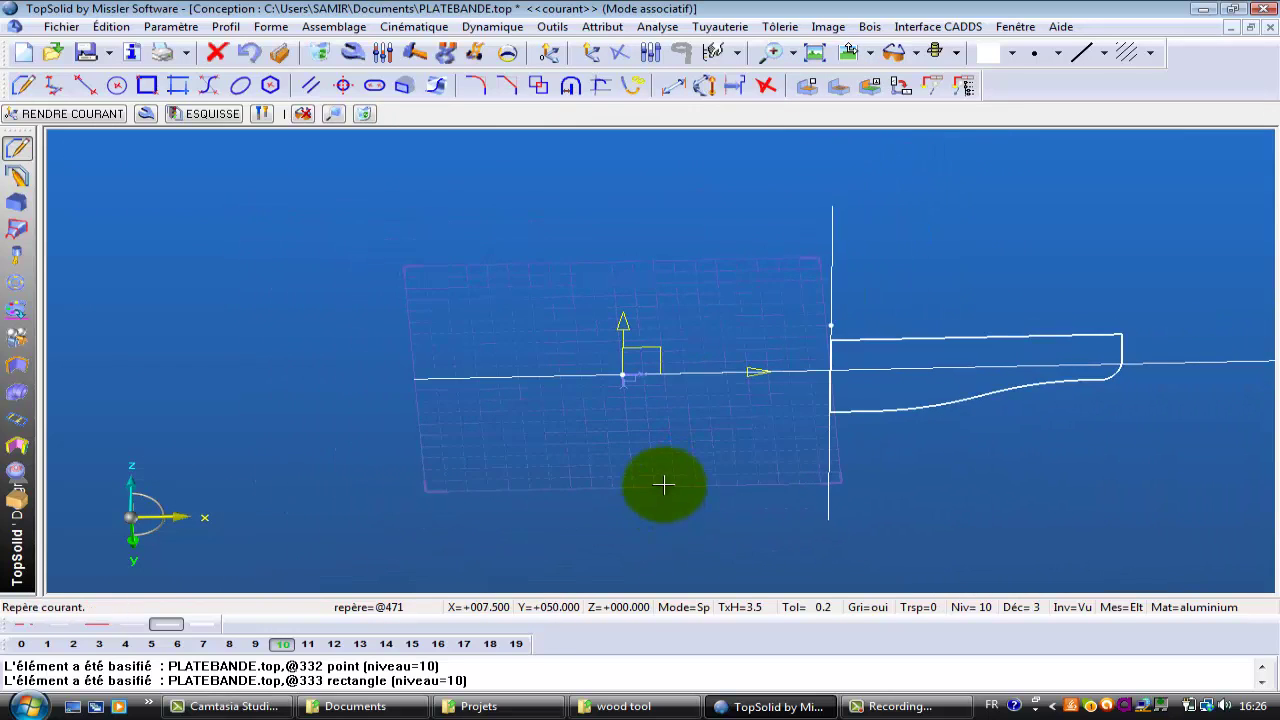
middle_click_drag(663, 485, 666, 428)
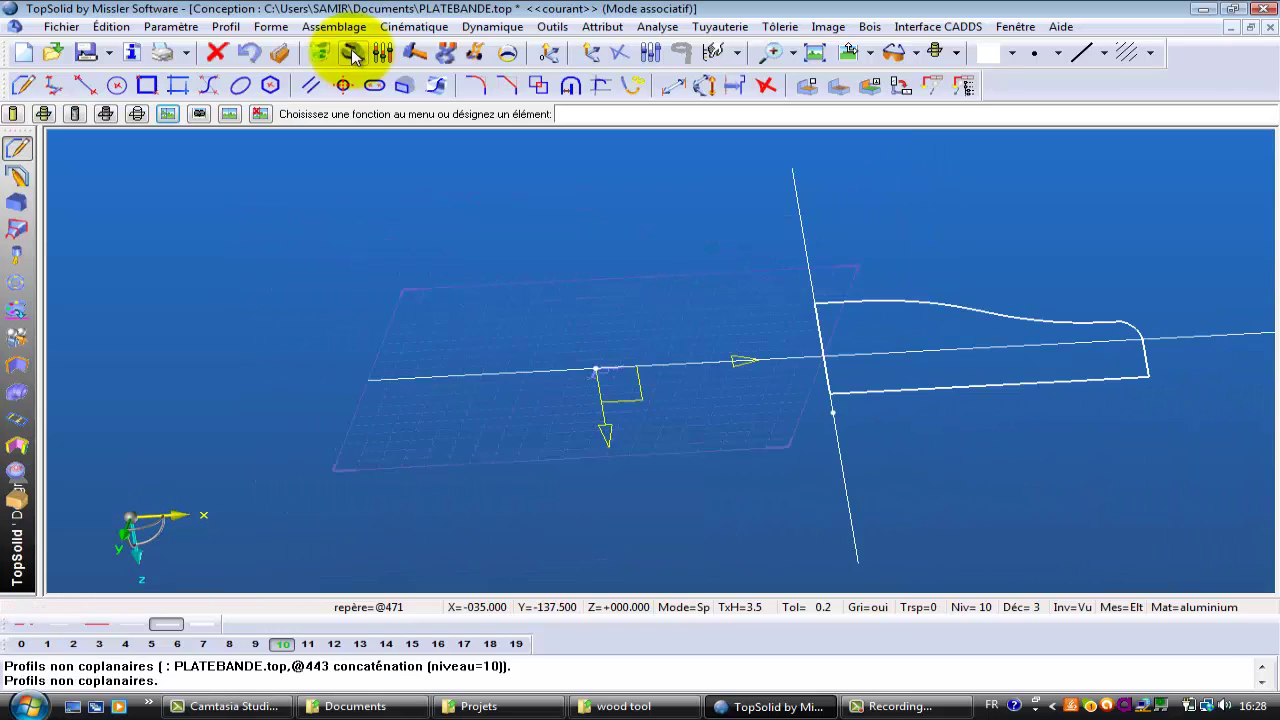
Rotate the current coordinate system 180° about its X axis in two 90° turns.
left_click(352, 52)
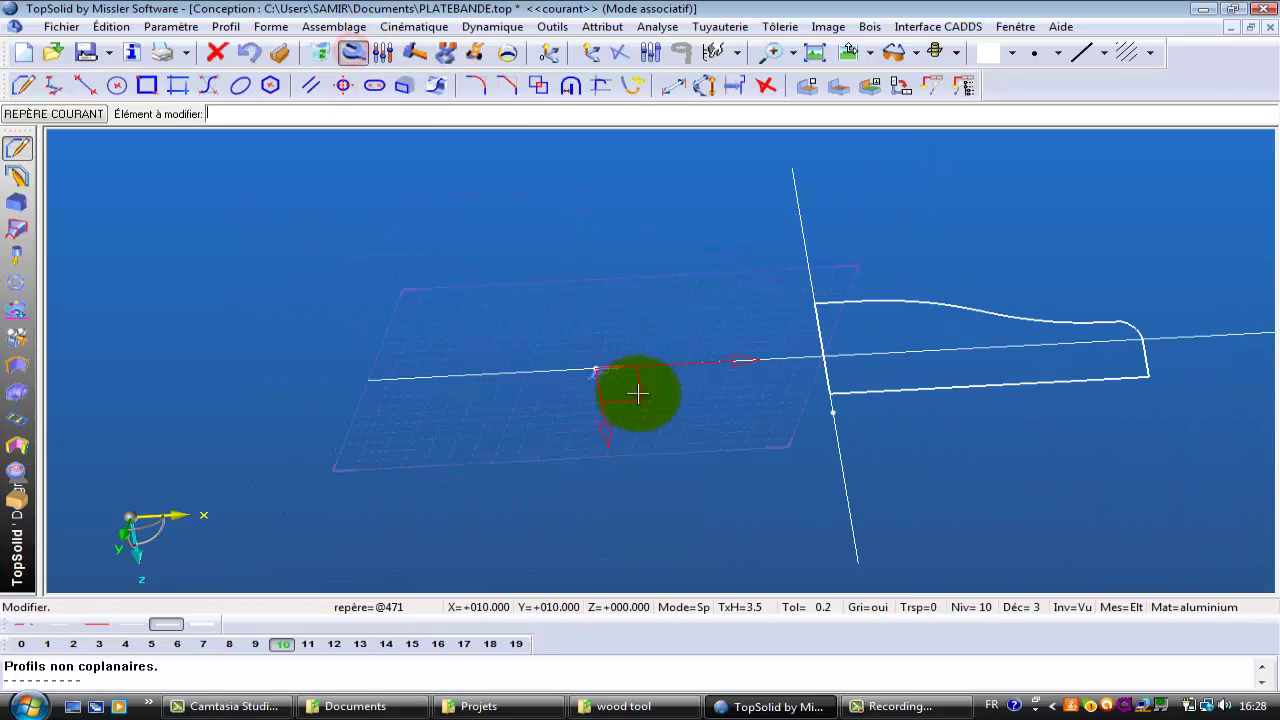
left_click(610, 372)
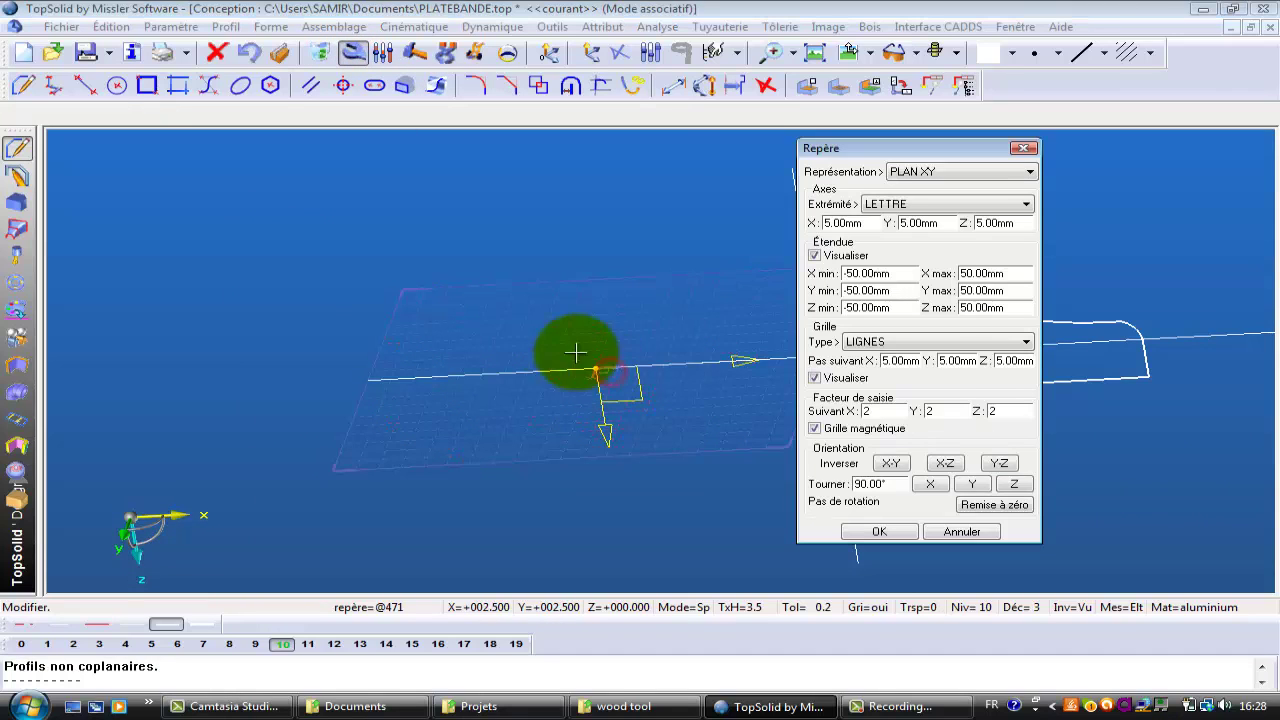
left_click(932, 485)
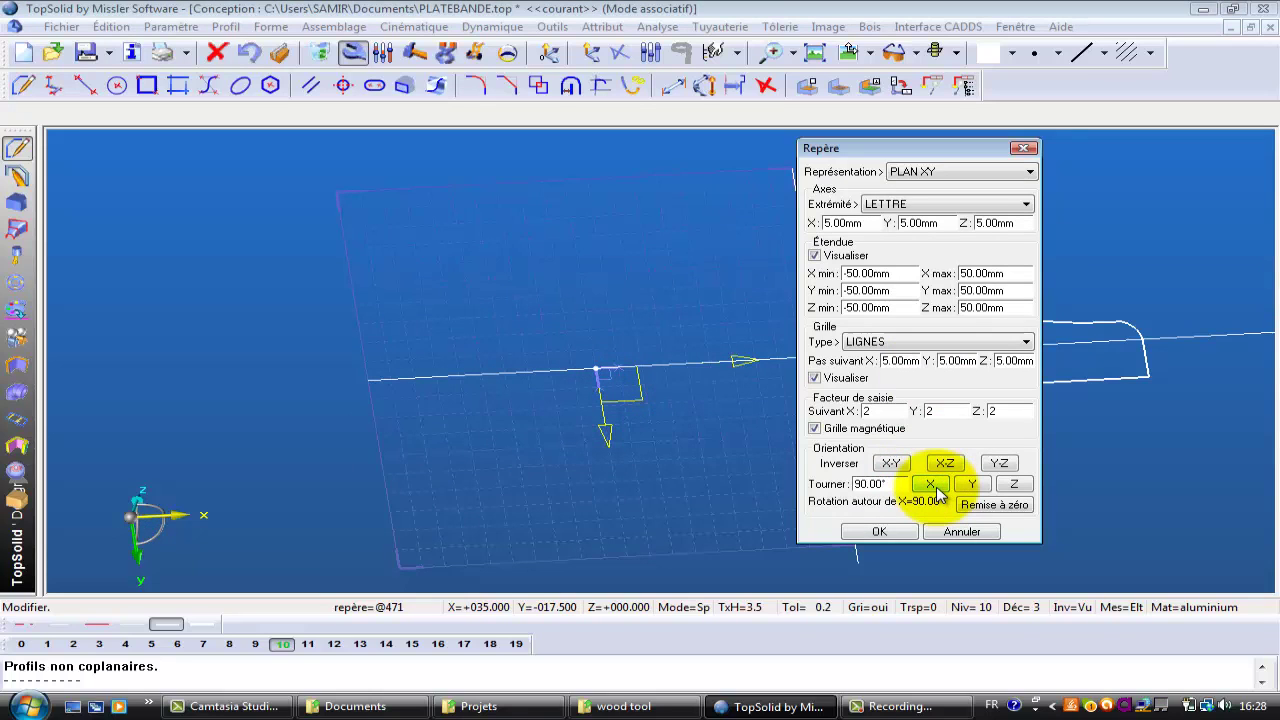
left_click(932, 485)
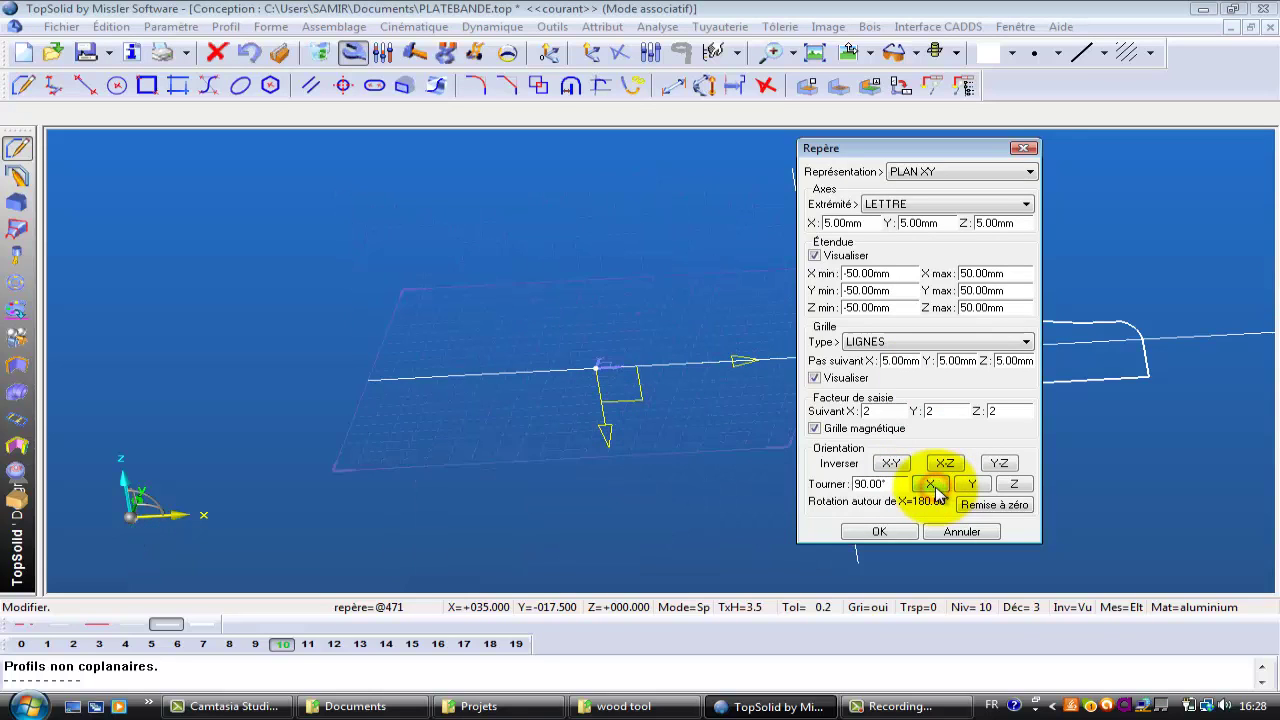
left_click(879, 532)
Translate the blade profile 10 mm in the Z+ direction so its straight lower edge lies on the tool axis line.
scroll(851, 277, "up", 1)
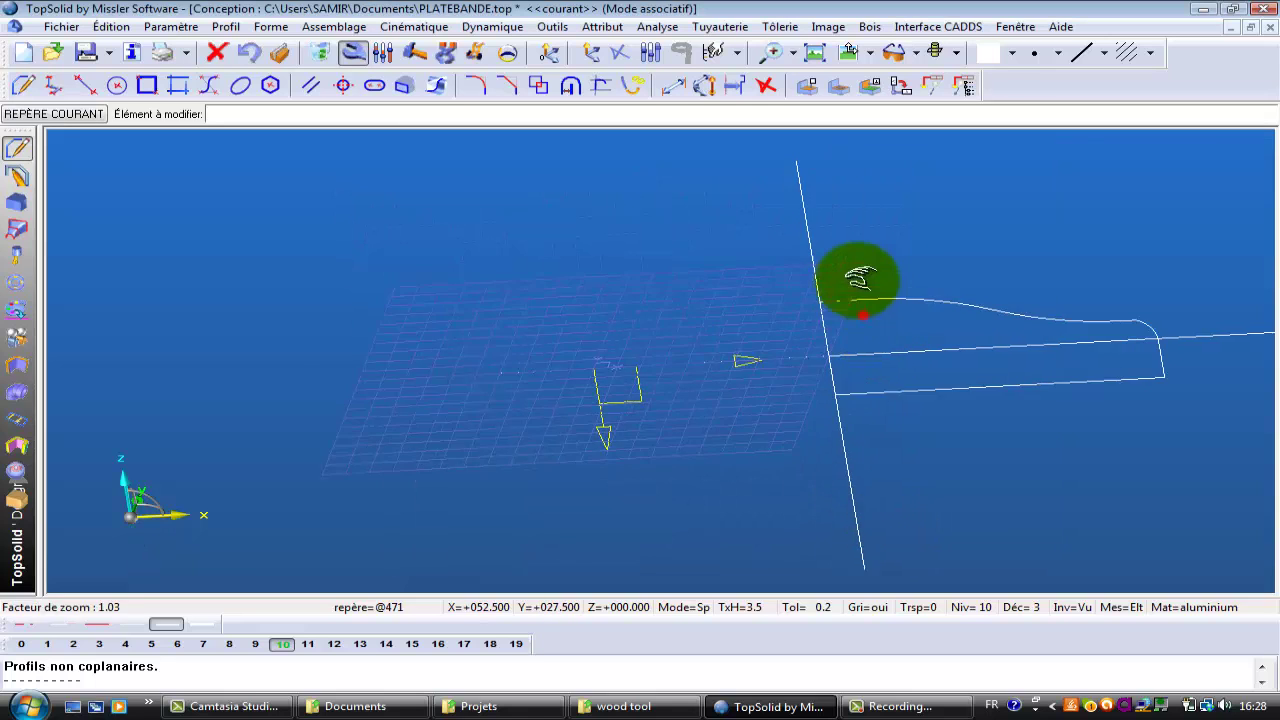
left_click(855, 53)
left_click_drag(875, 347, 836, 235, "ctrl")
middle_click_drag(836, 235, 847, 129)
left_click_drag(903, 321, 797, 493, "ctrl")
middle_click_drag(799, 480, 803, 450)
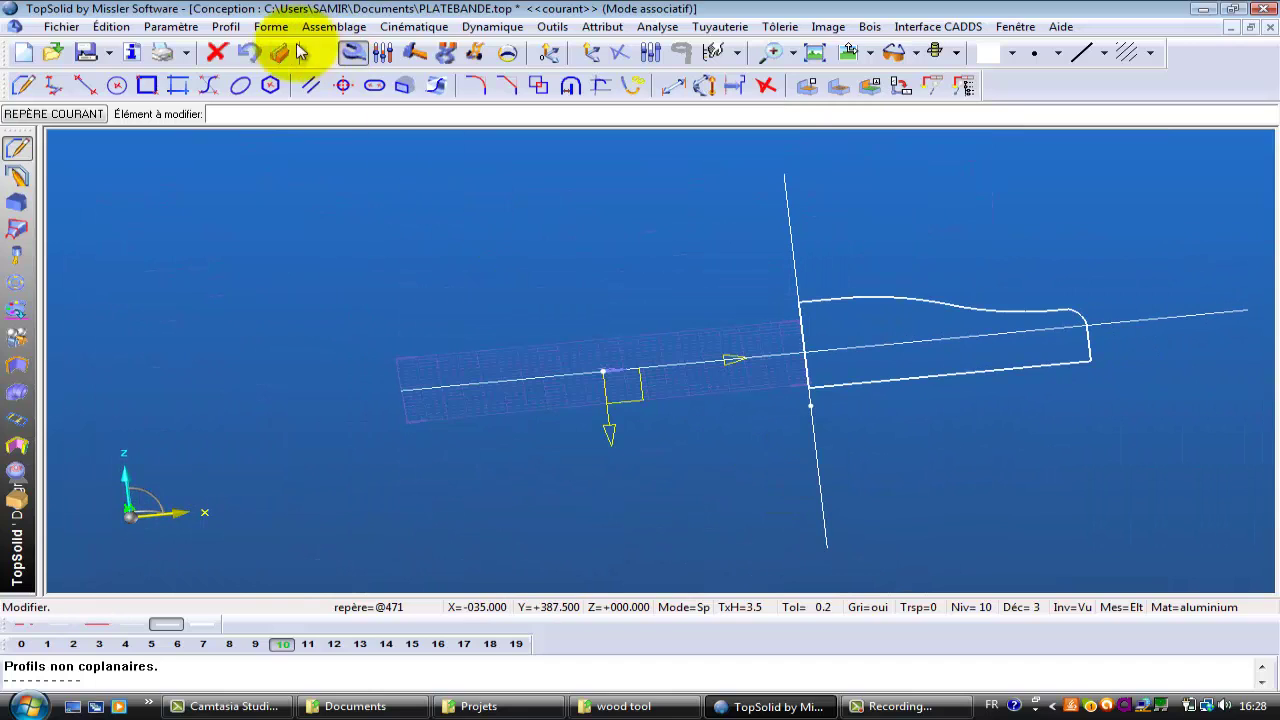
left_click(227, 27)
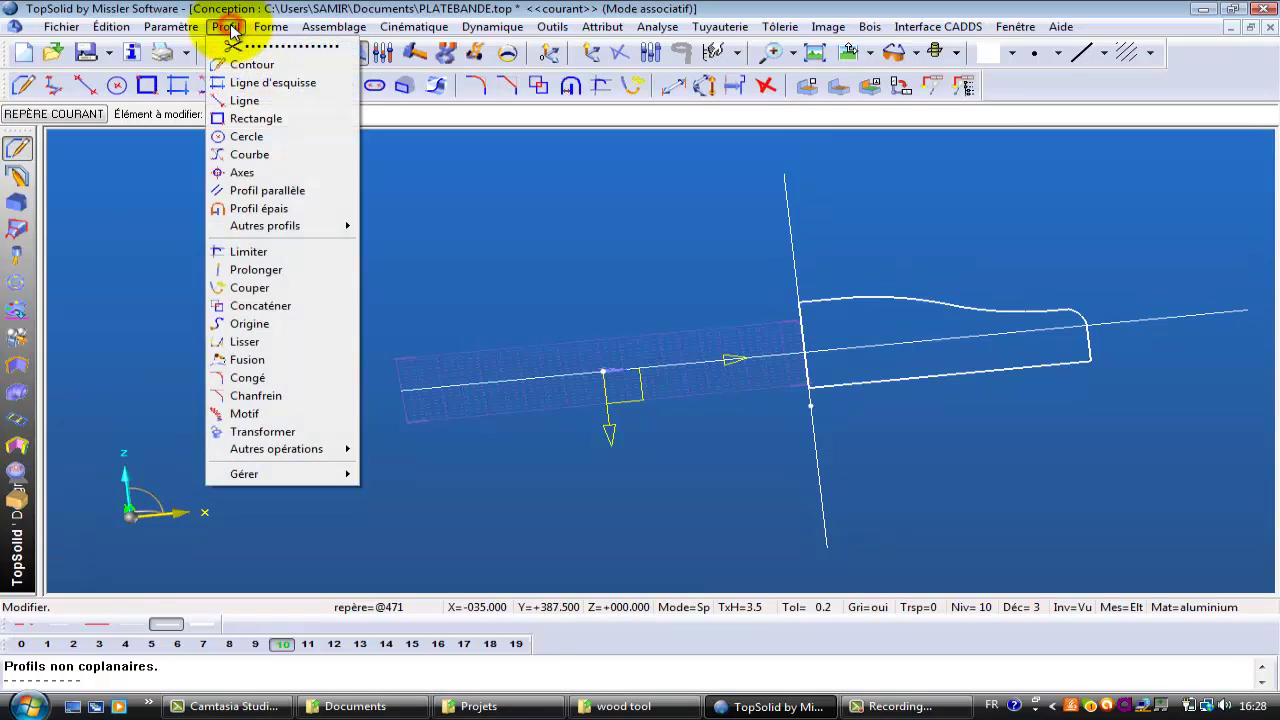
left_click(328, 443)
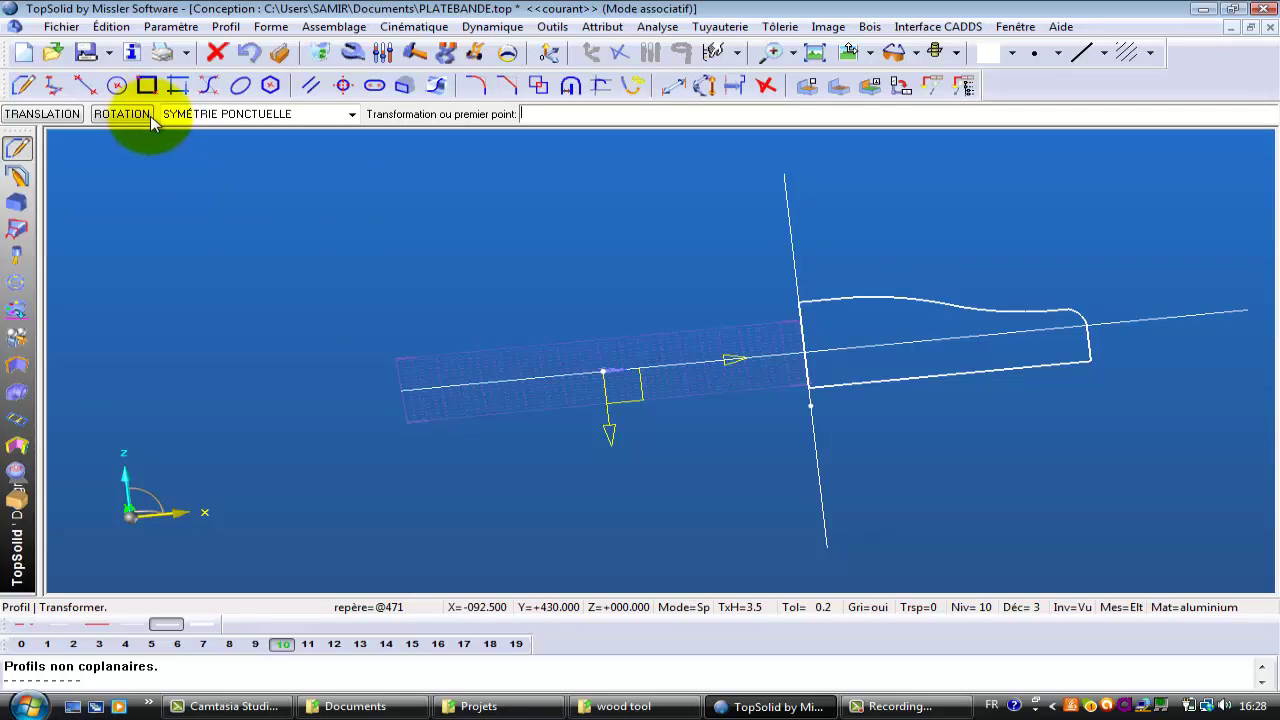
left_click(42, 114)
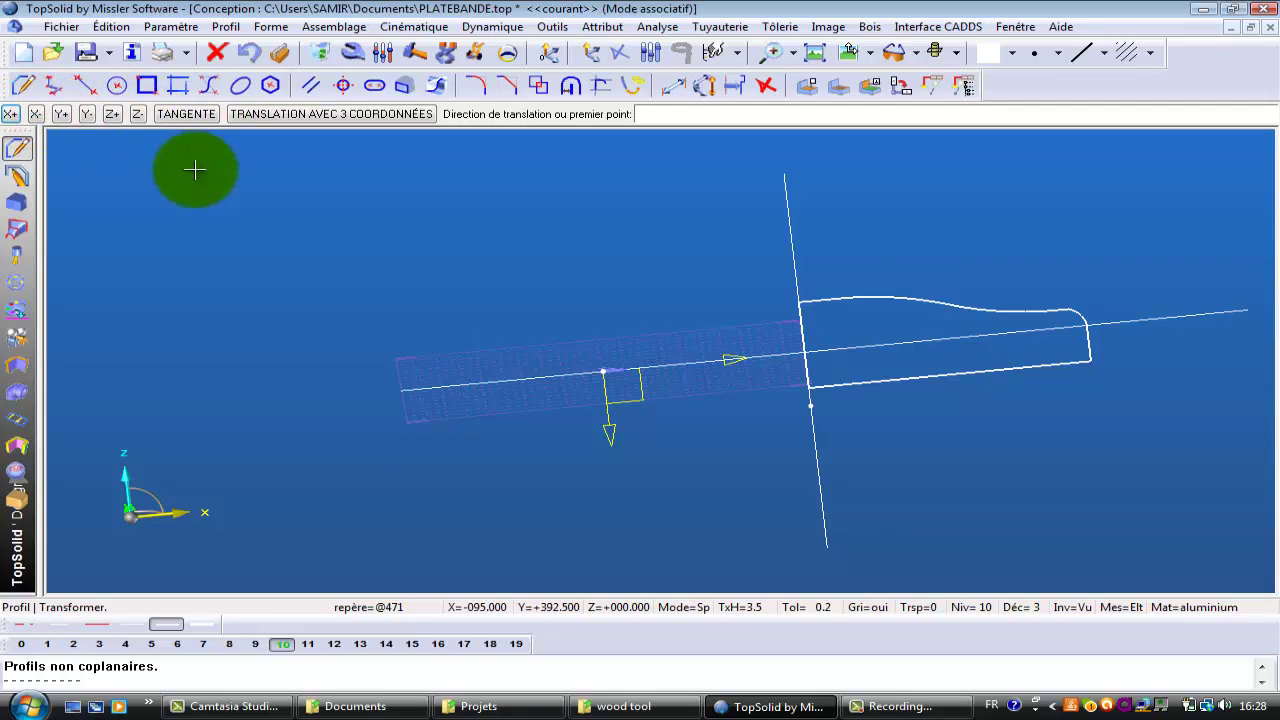
middle_click_drag(391, 376, 387, 349)
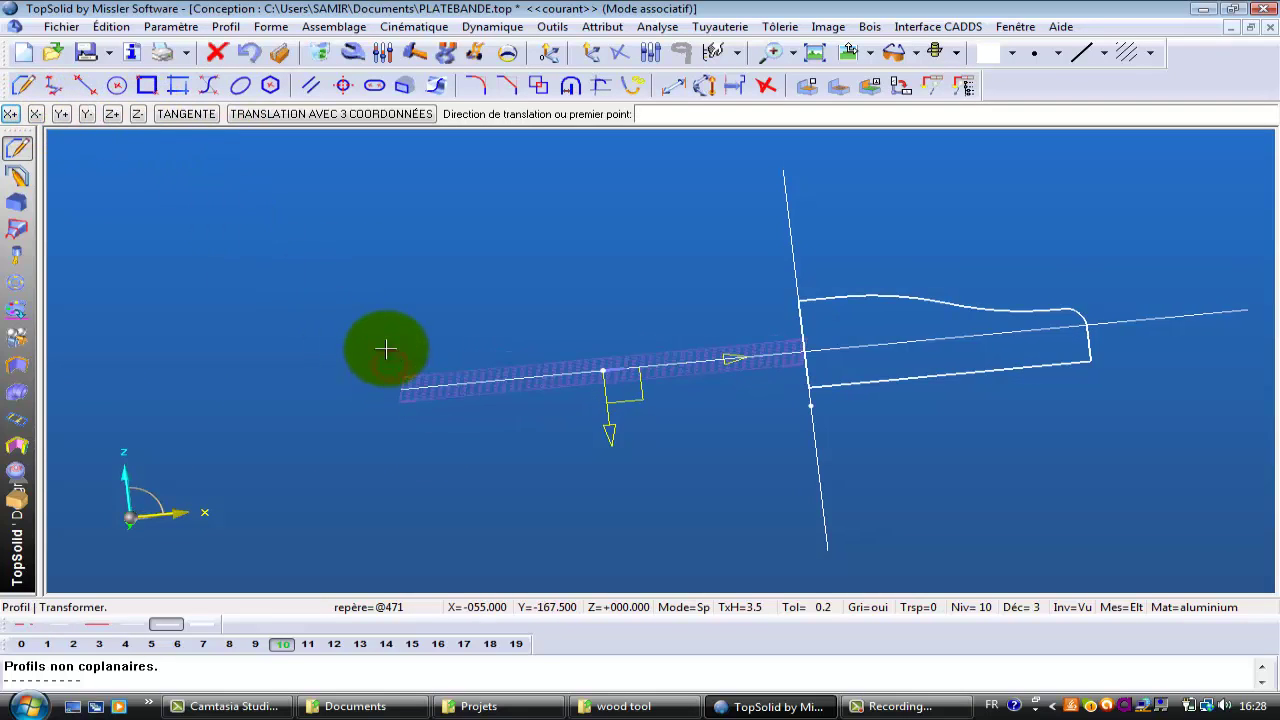
left_click(114, 116)
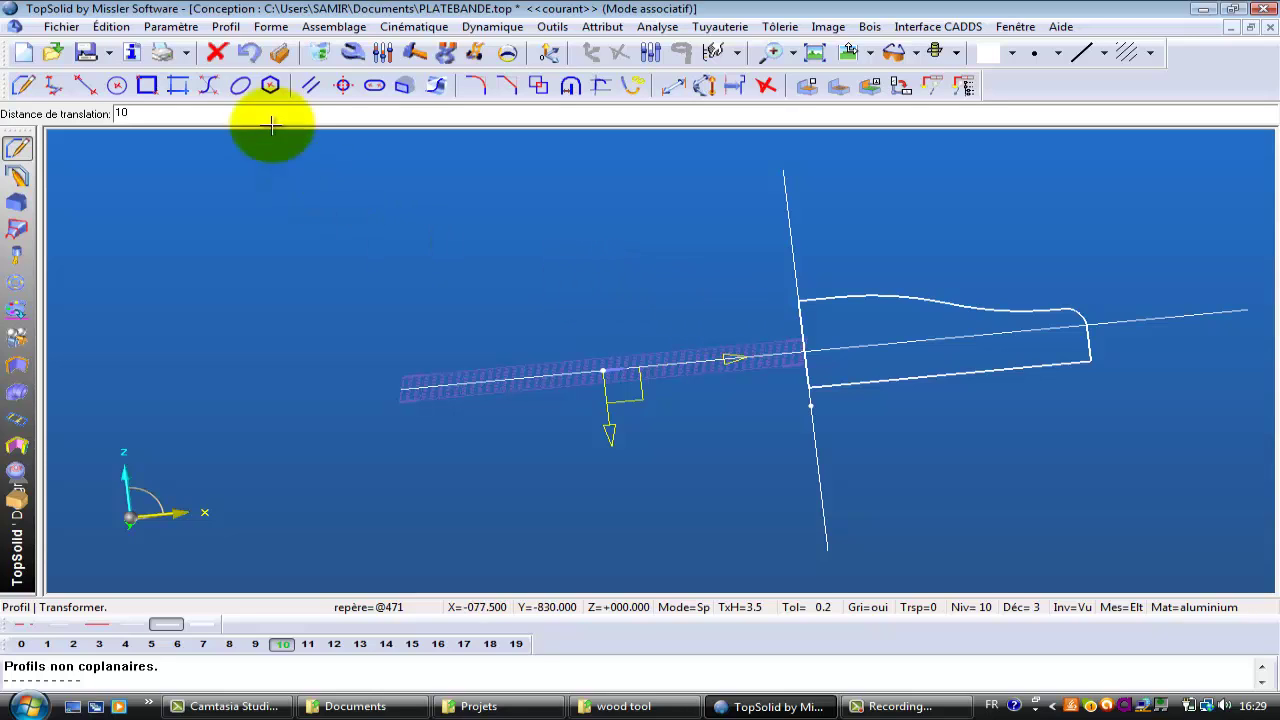
key("Return")
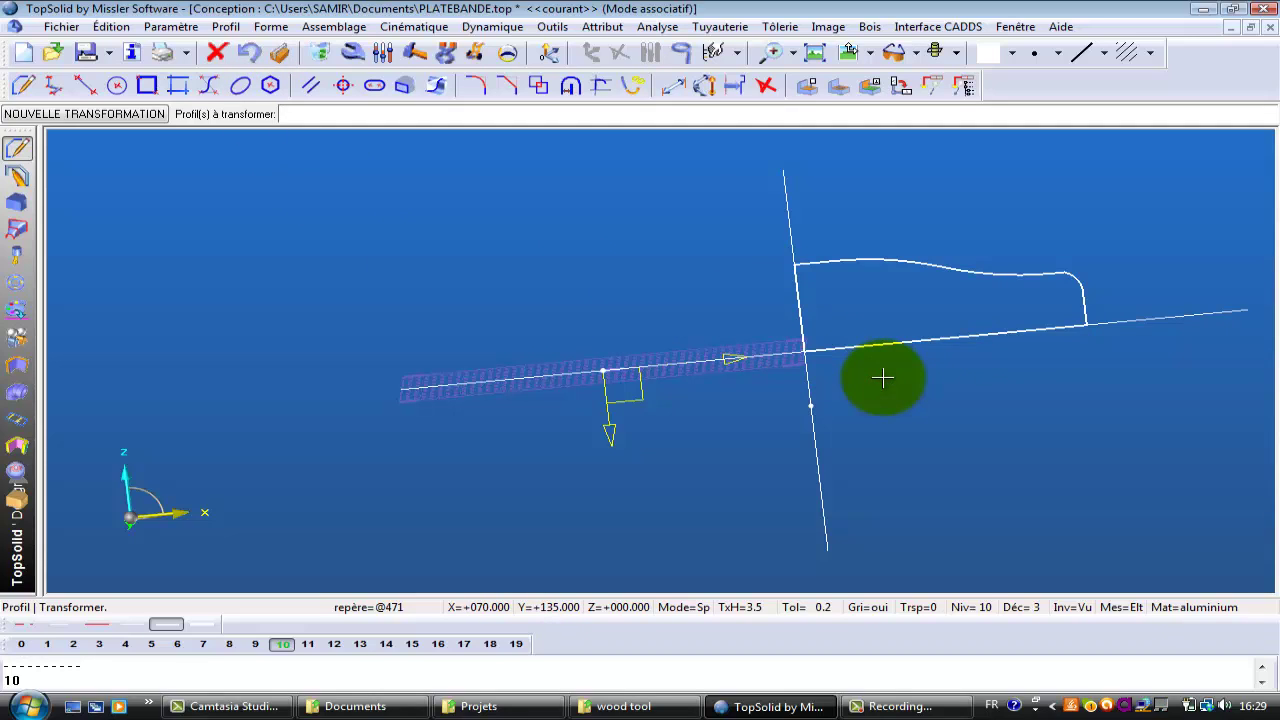
Measure the distance from the origin point to the blade profile's far corner on the axis line.
middle_click_drag(876, 356, 864, 384)
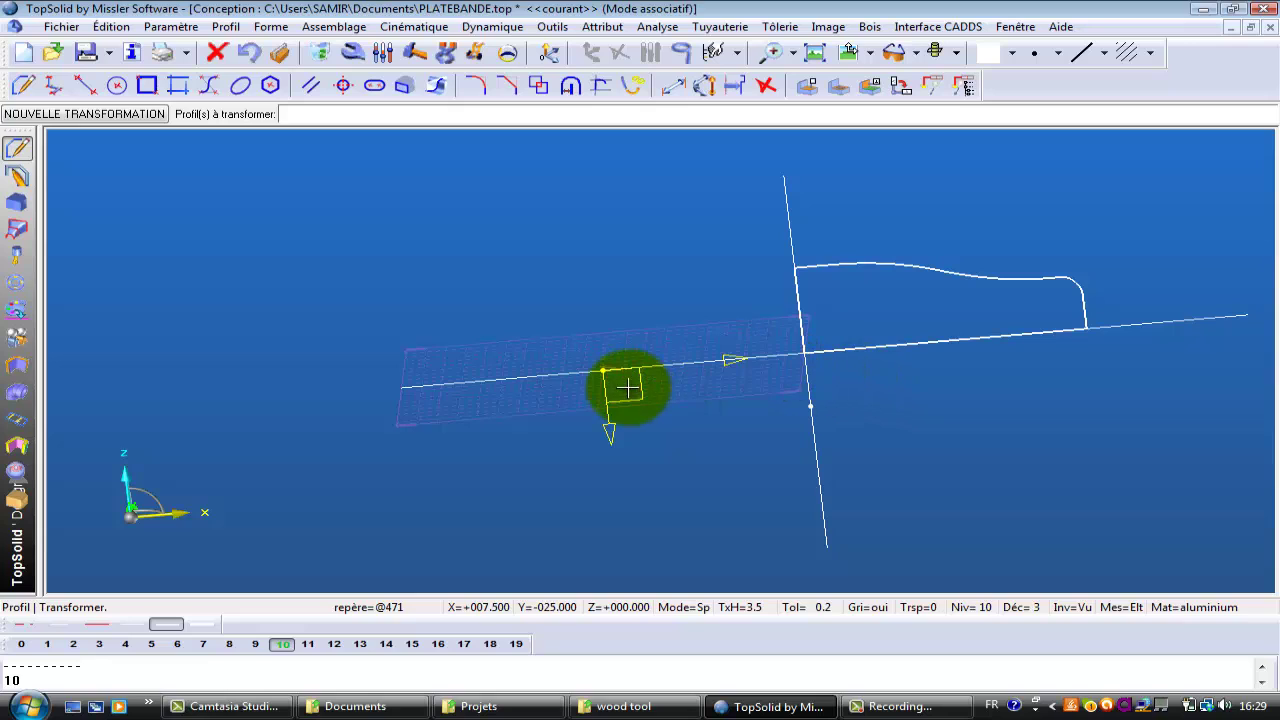
left_click(655, 27)
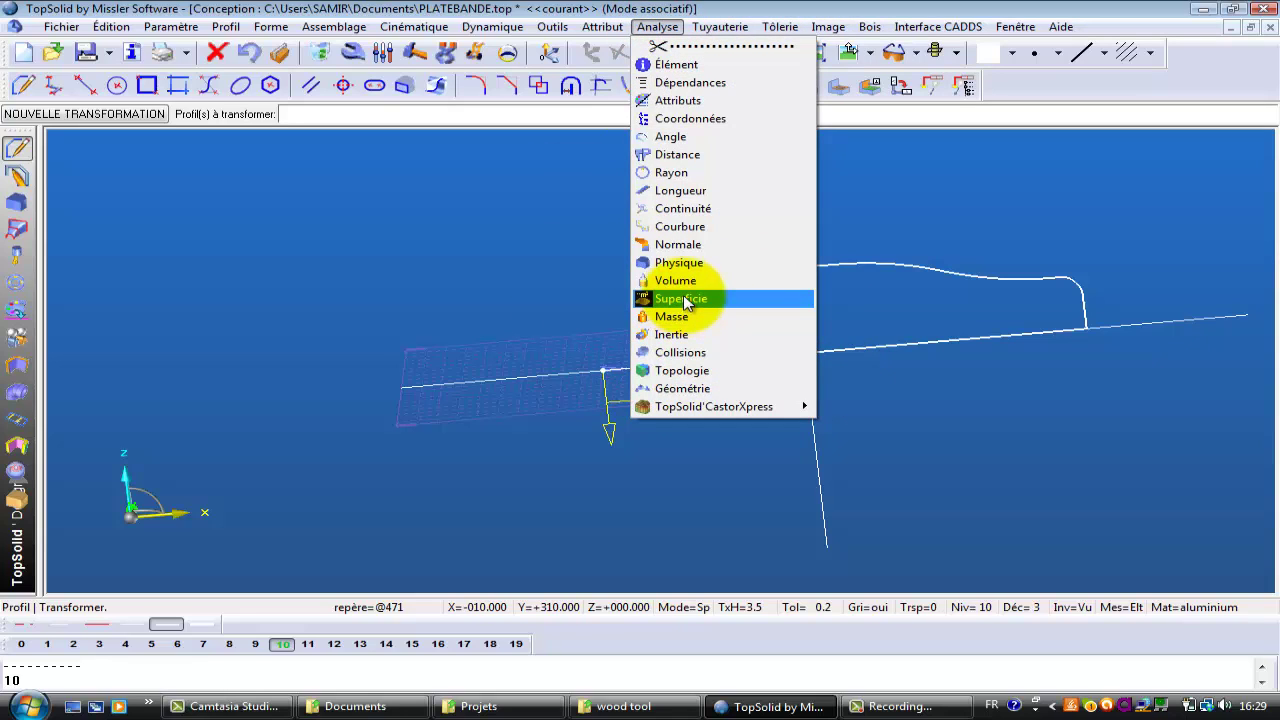
left_click(648, 158)
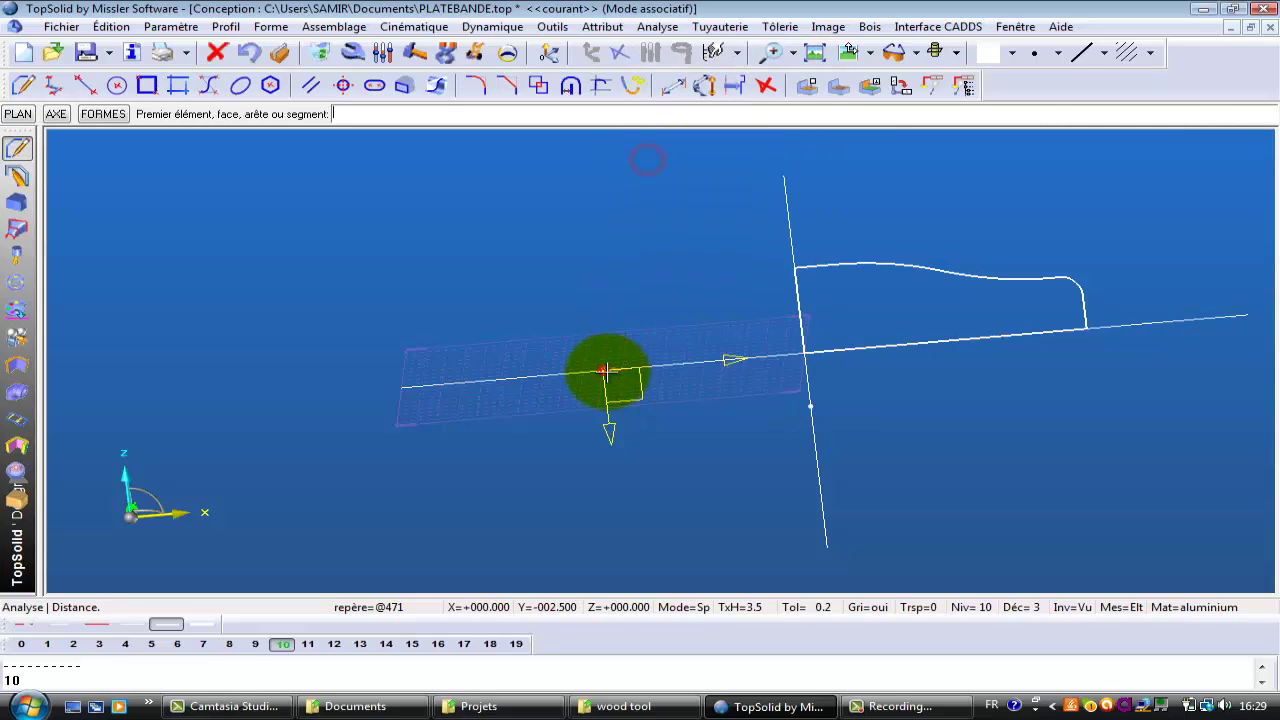
left_click(604, 371)
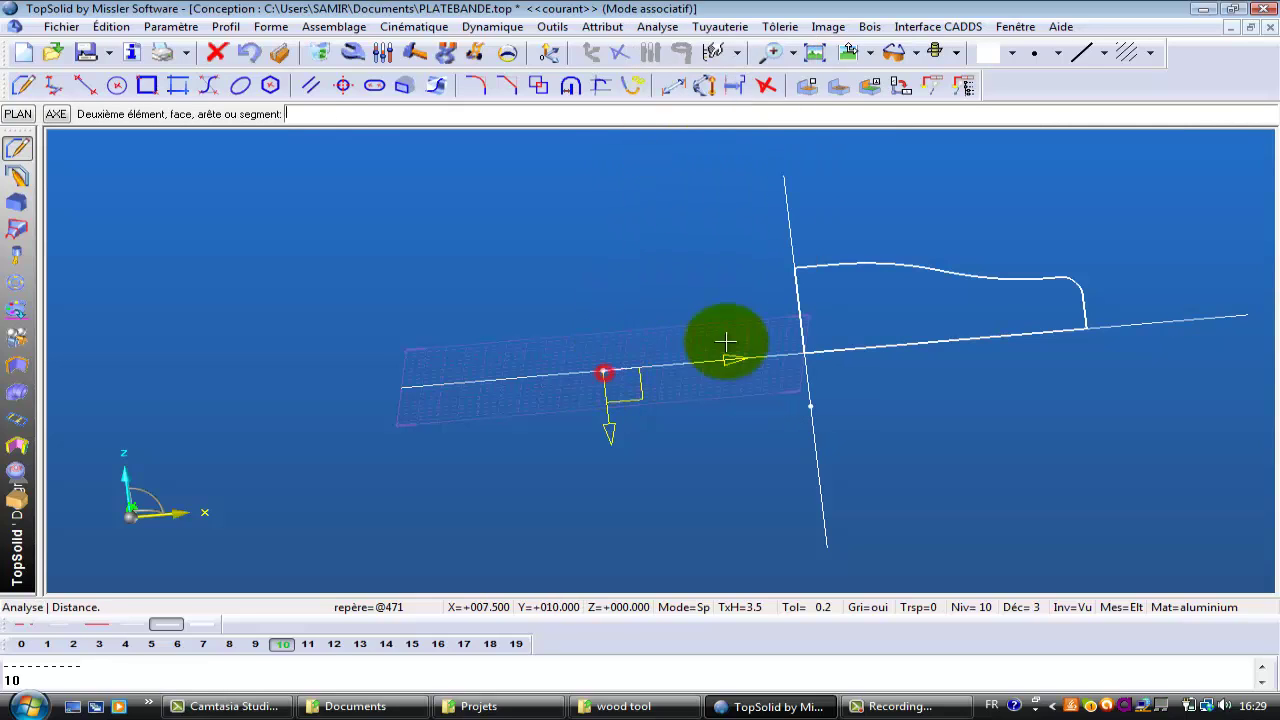
left_click(1085, 328)
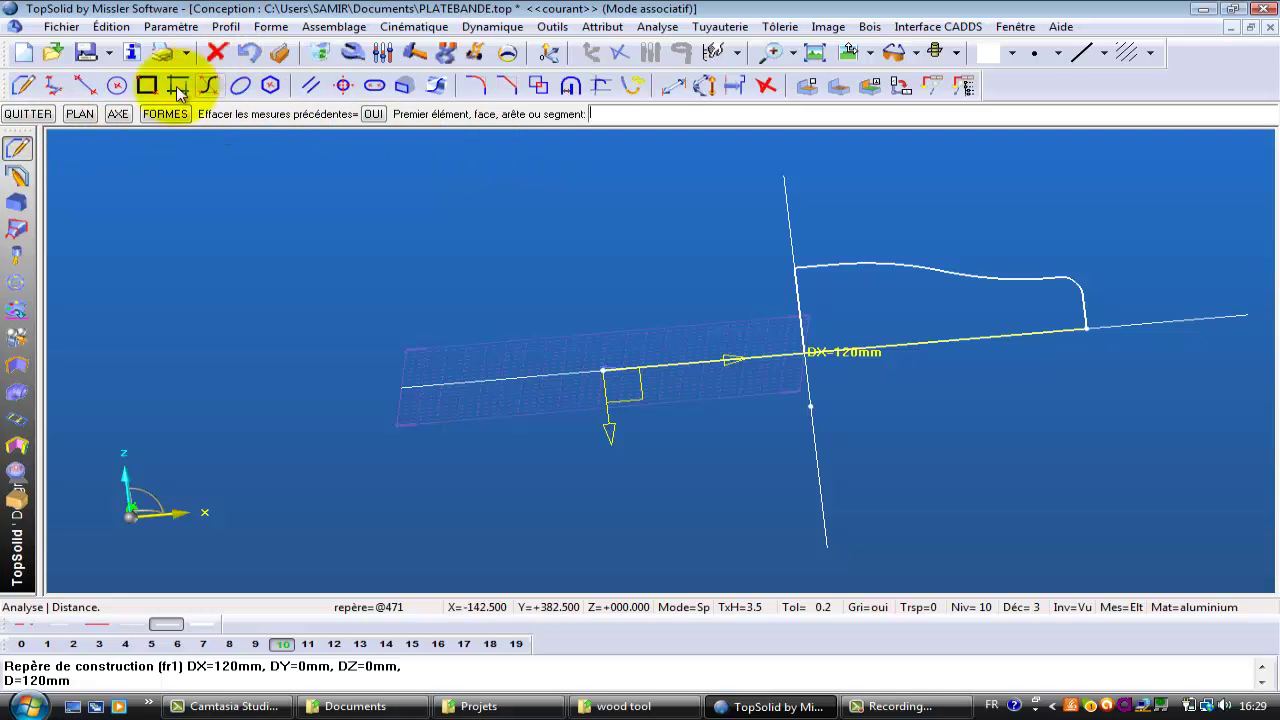
key("Escape")
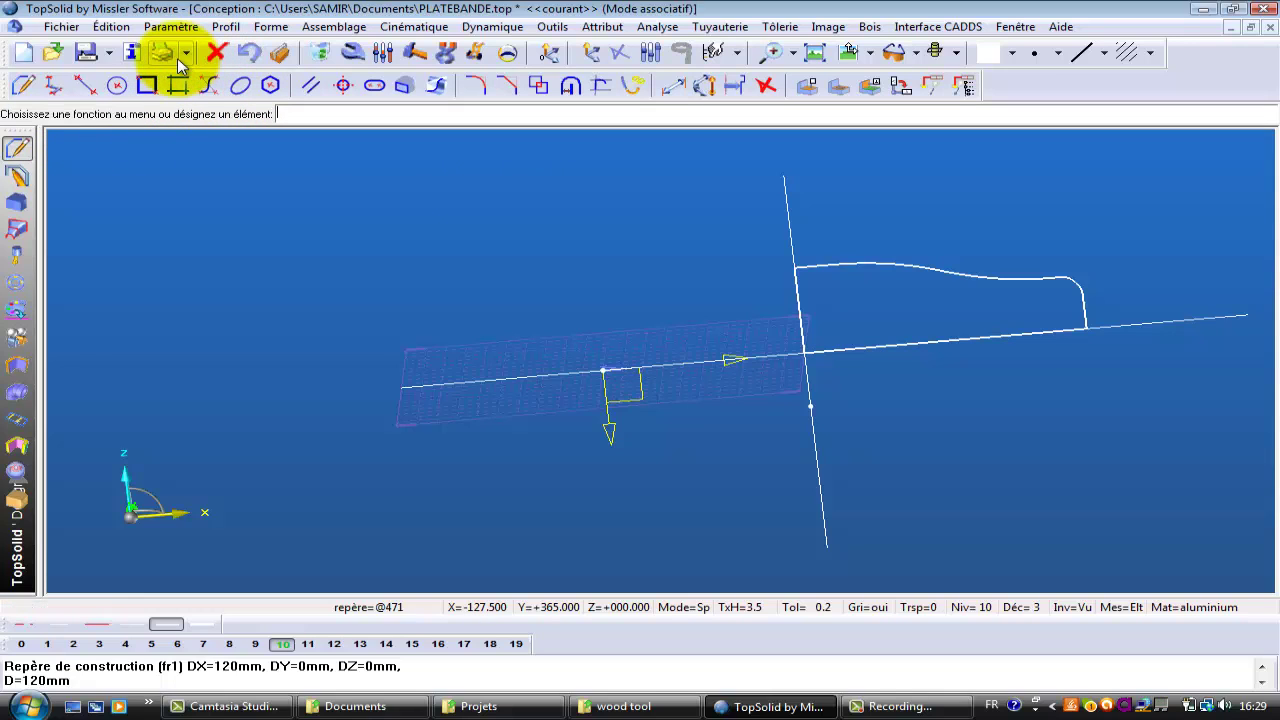
Translate the blade profile 20 mm in the X- direction along the tool axis line.
left_click(225, 27)
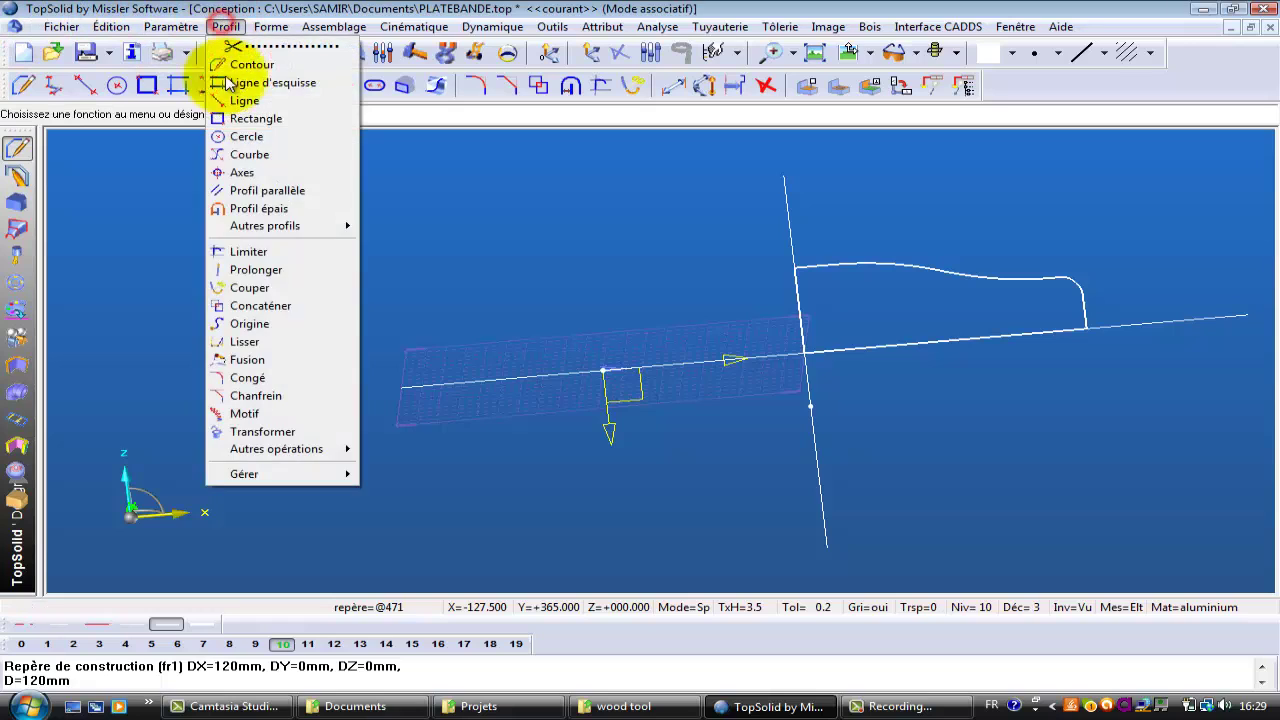
left_click(310, 435)
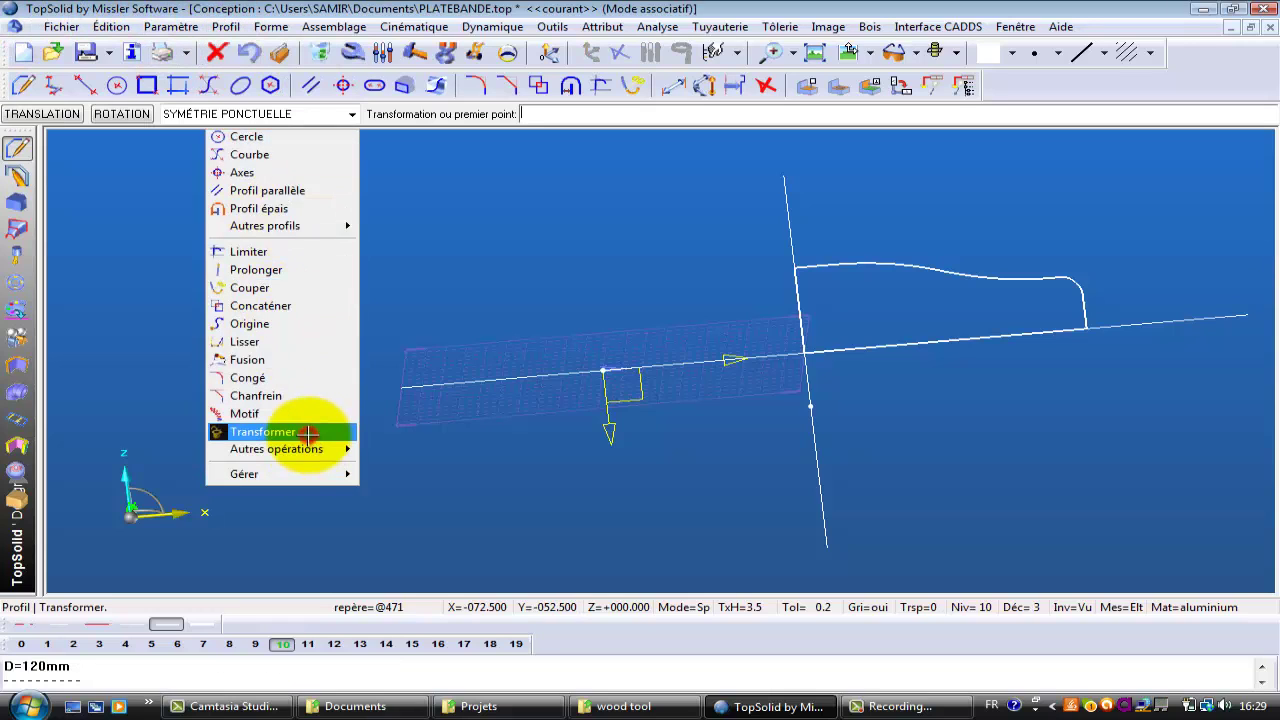
left_click(29, 114)
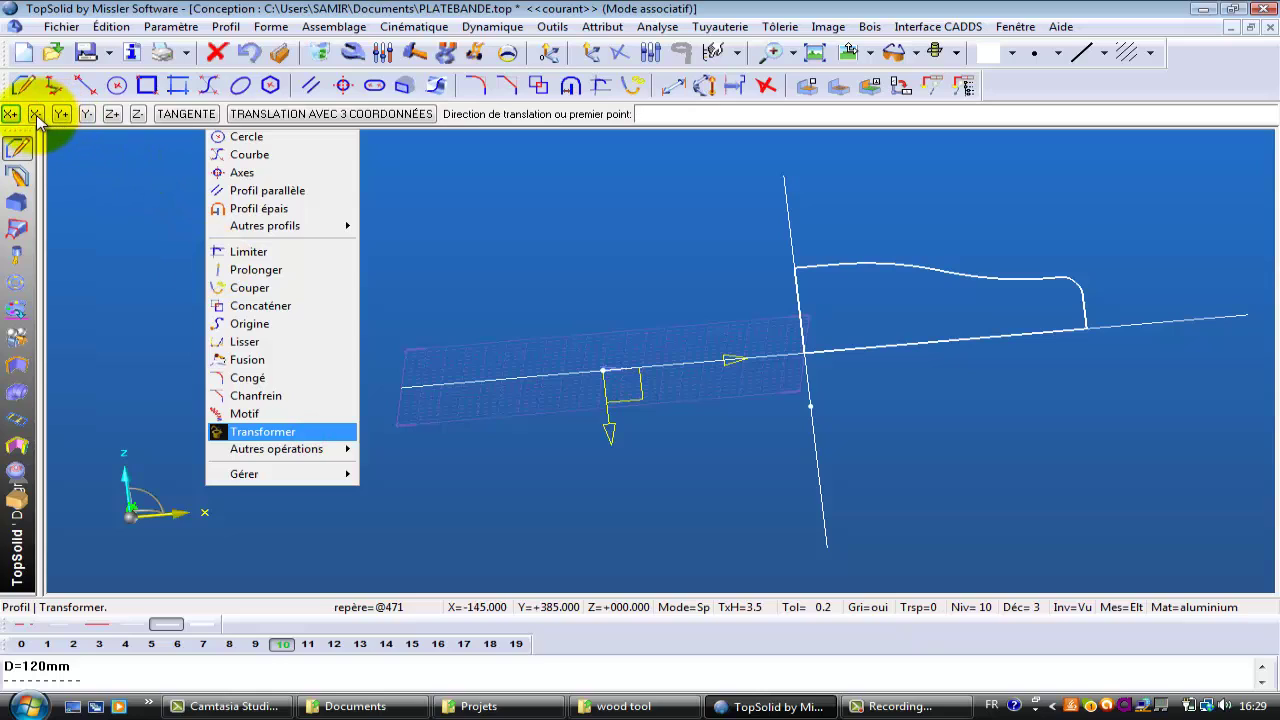
left_click(35, 114)
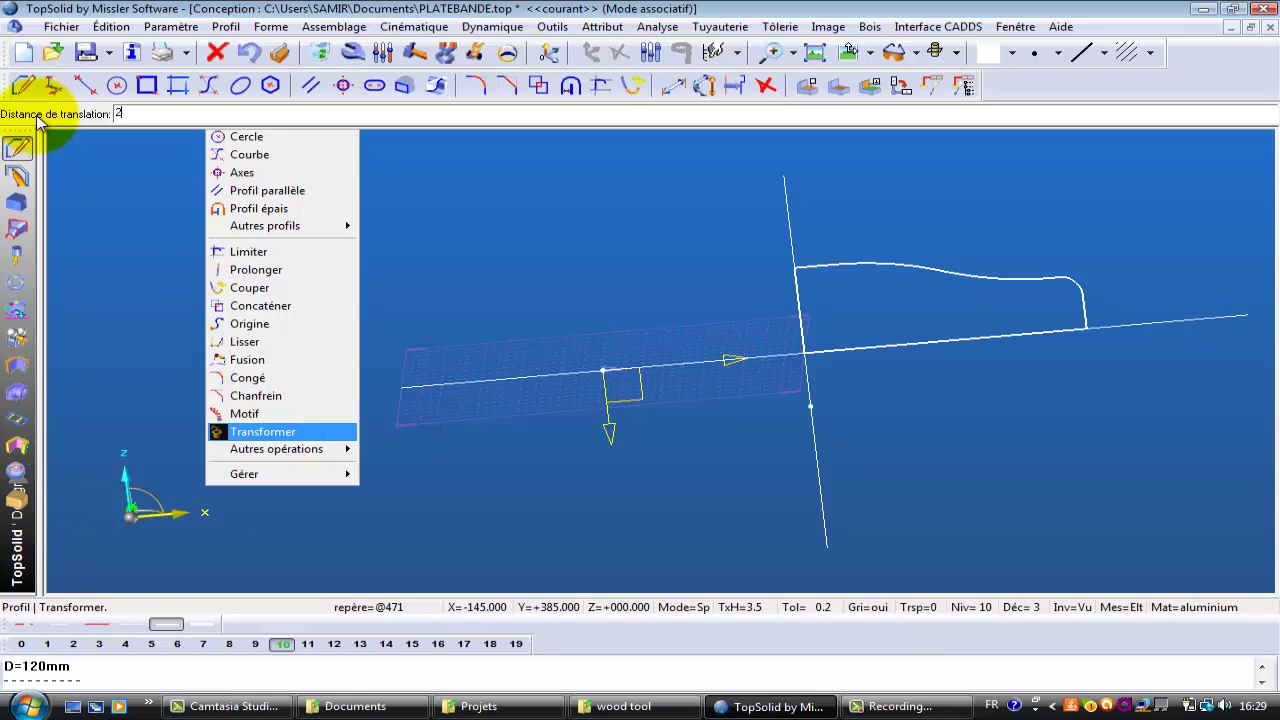
type("20")
key("Return")
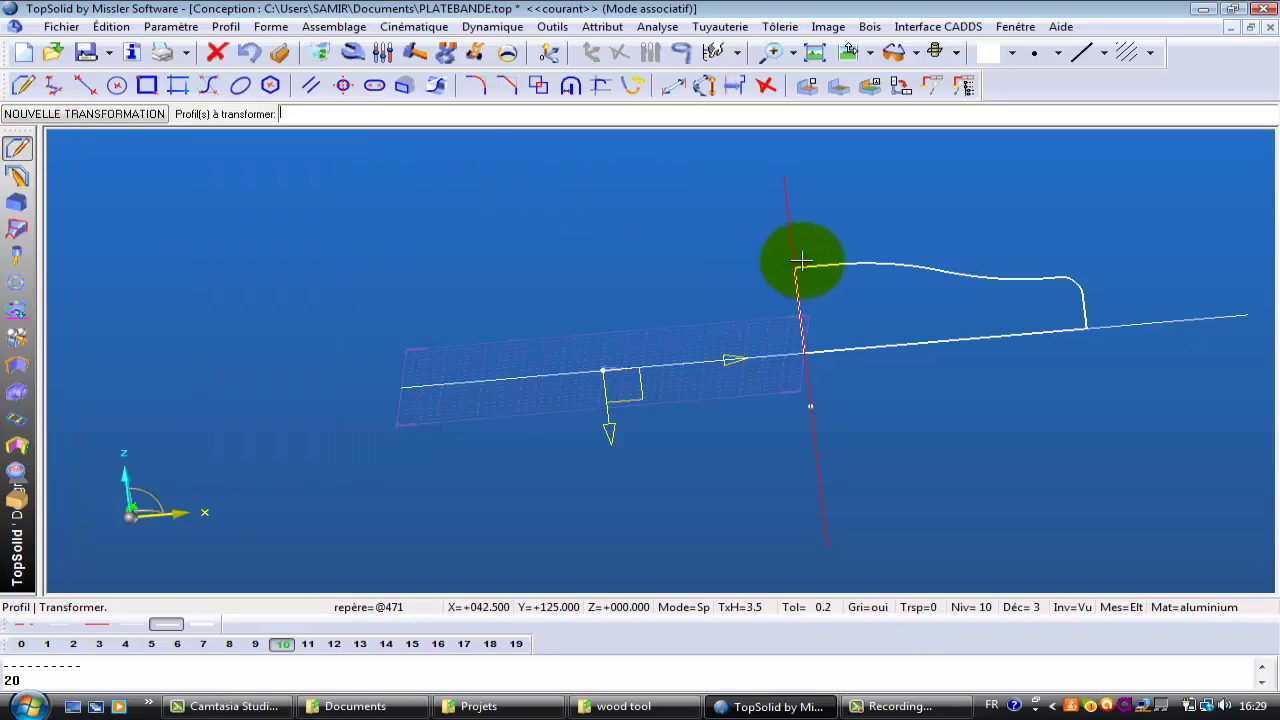
left_click(831, 263)
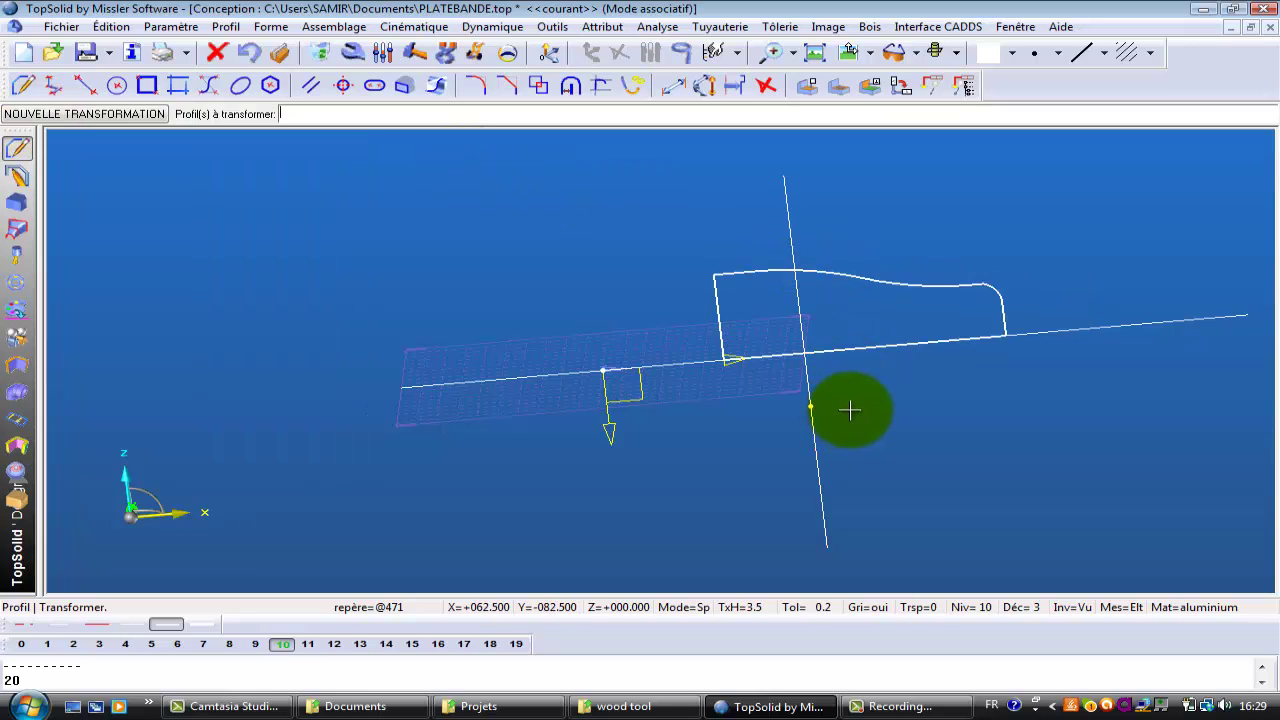
Create a left-handed spiral centred on the origin point with 30 mm radius, 10 mm pitch, 15 mm radial pitch and 95° angle.
left_click_drag(850, 410, 835, 472, "ctrl")
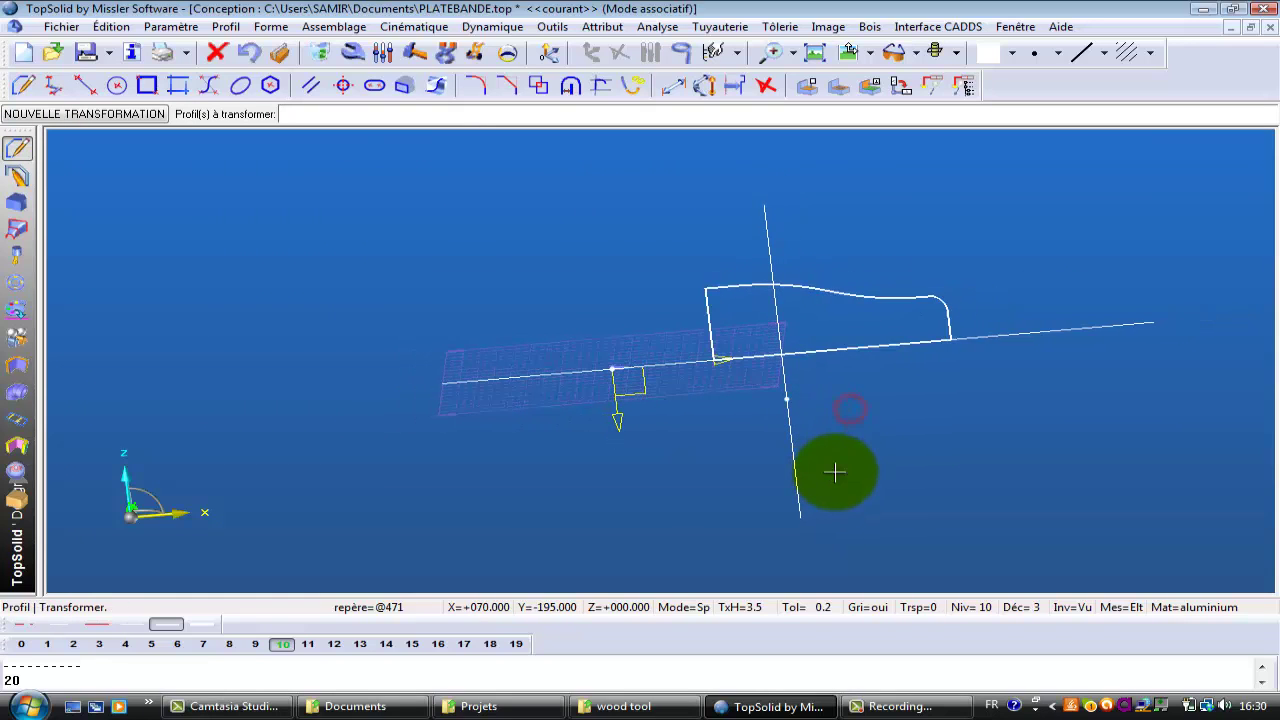
left_click_drag(343, 271, 335, 229, "ctrl")
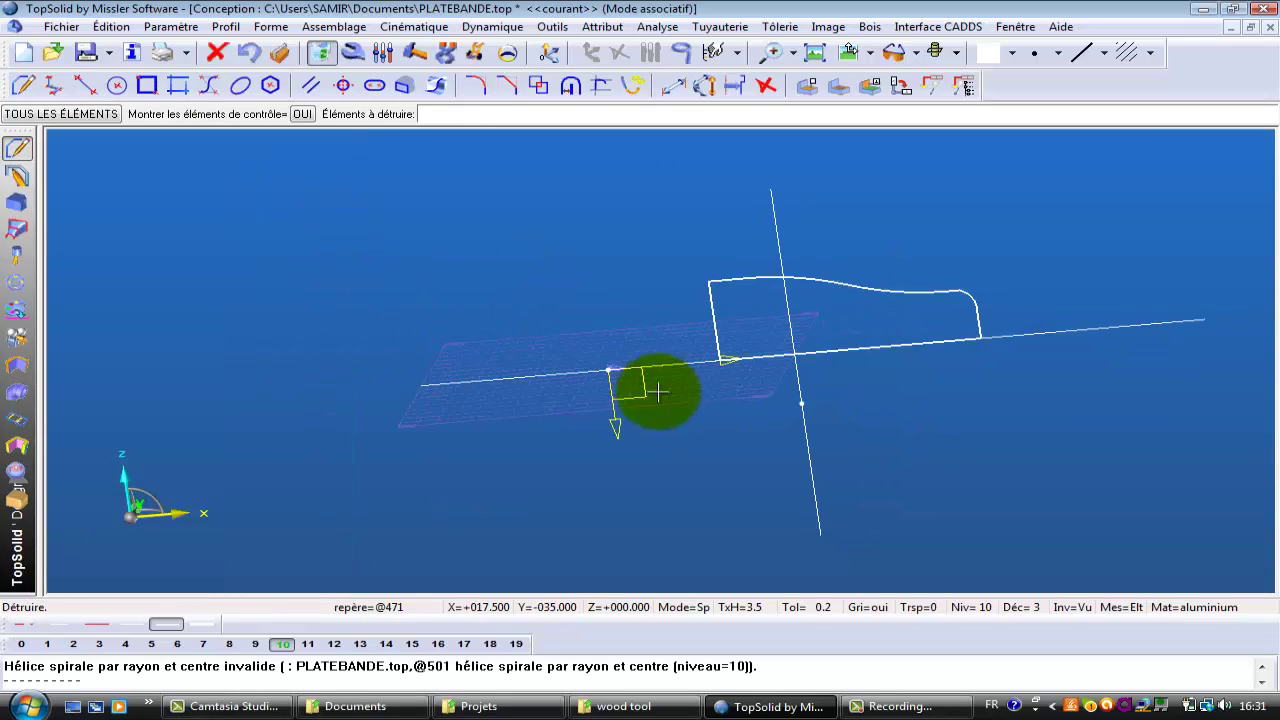
left_click_drag(607, 386, 582, 322, "ctrl")
left_click(229, 29)
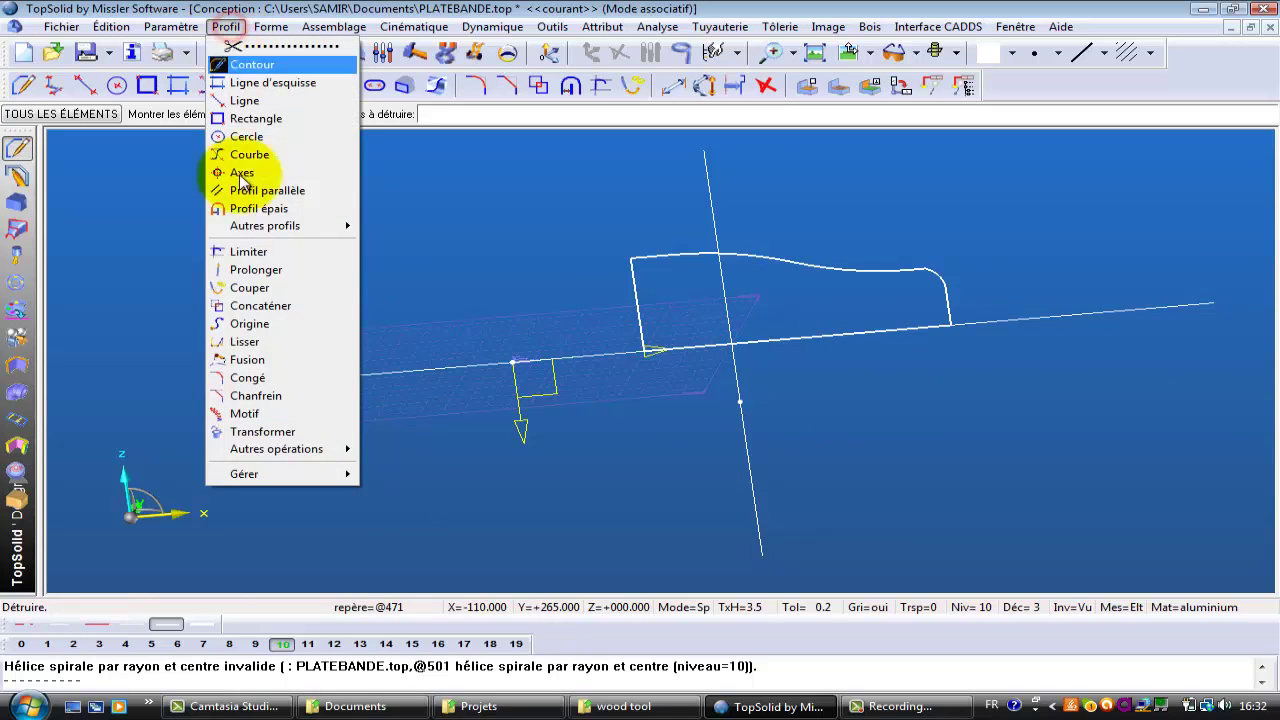
mouse_move(300, 226)
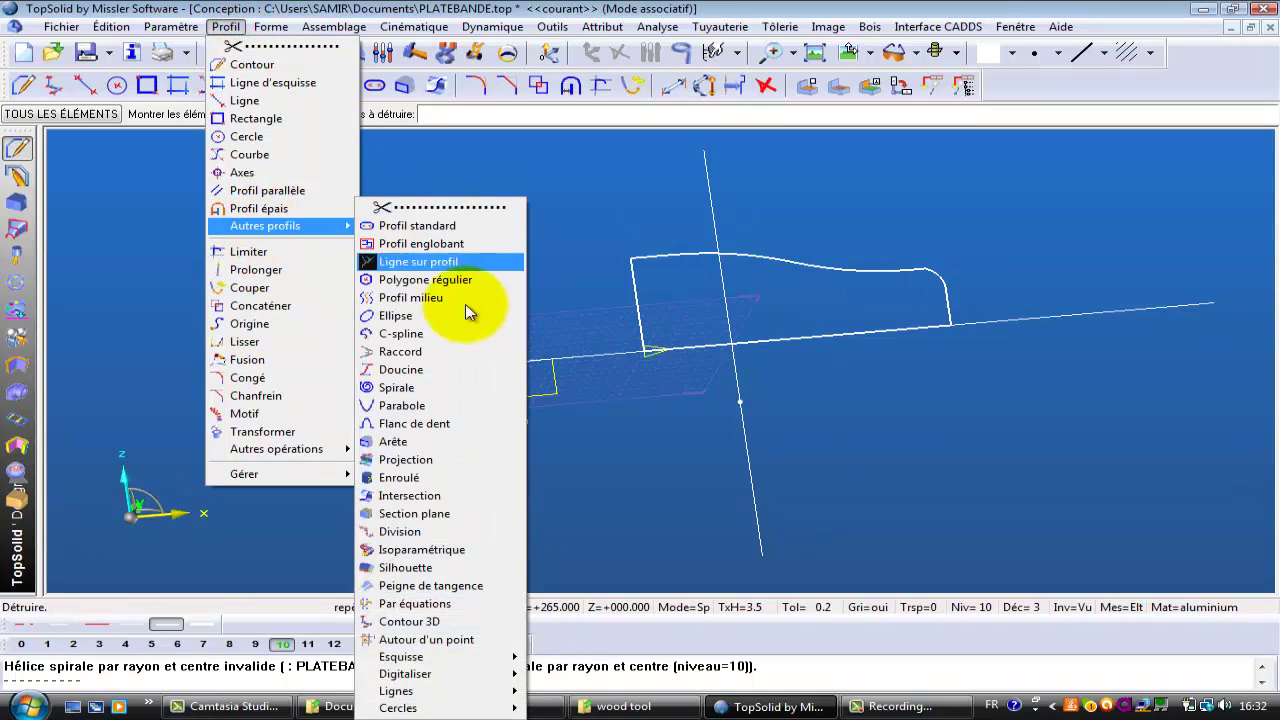
left_click(467, 393)
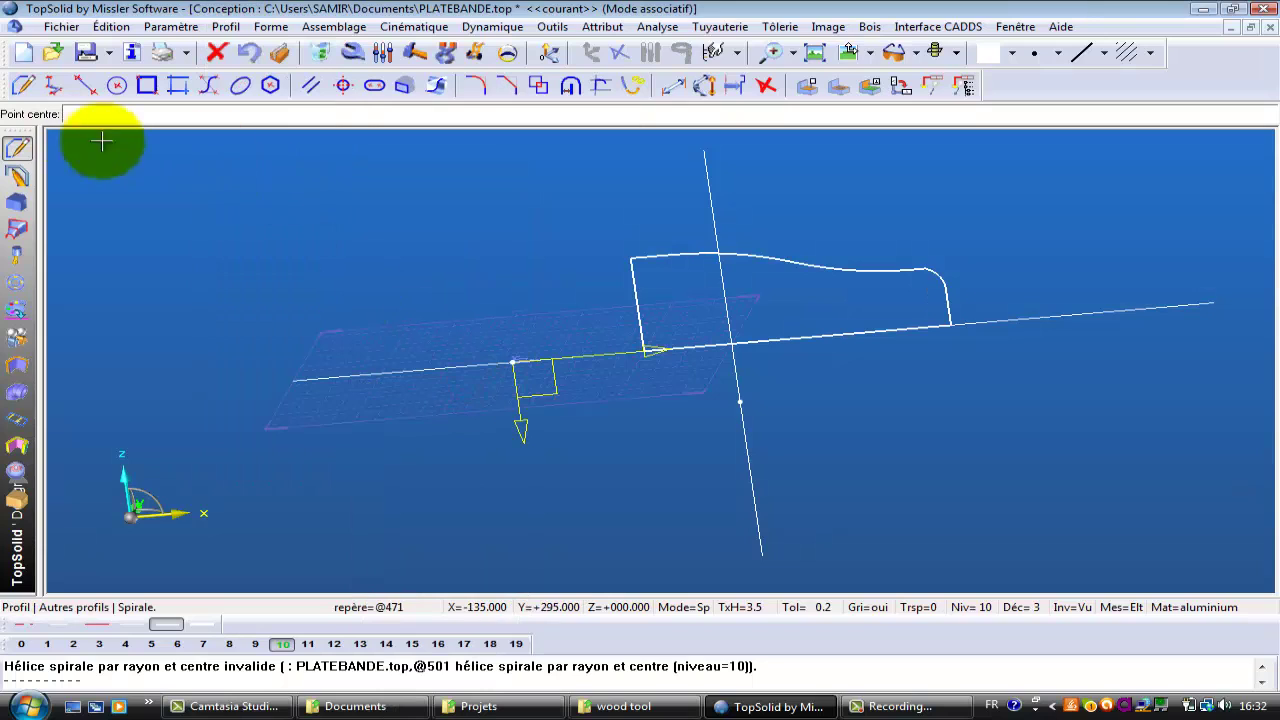
left_click(512, 362)
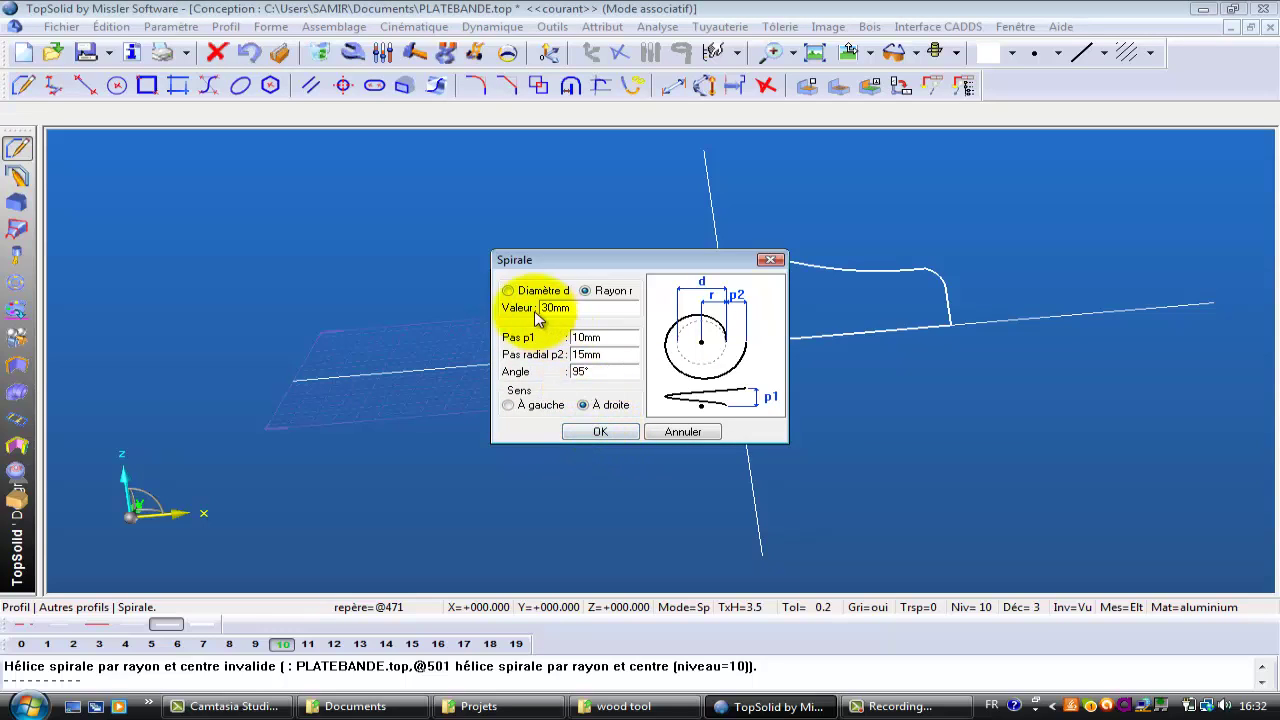
left_click(506, 406)
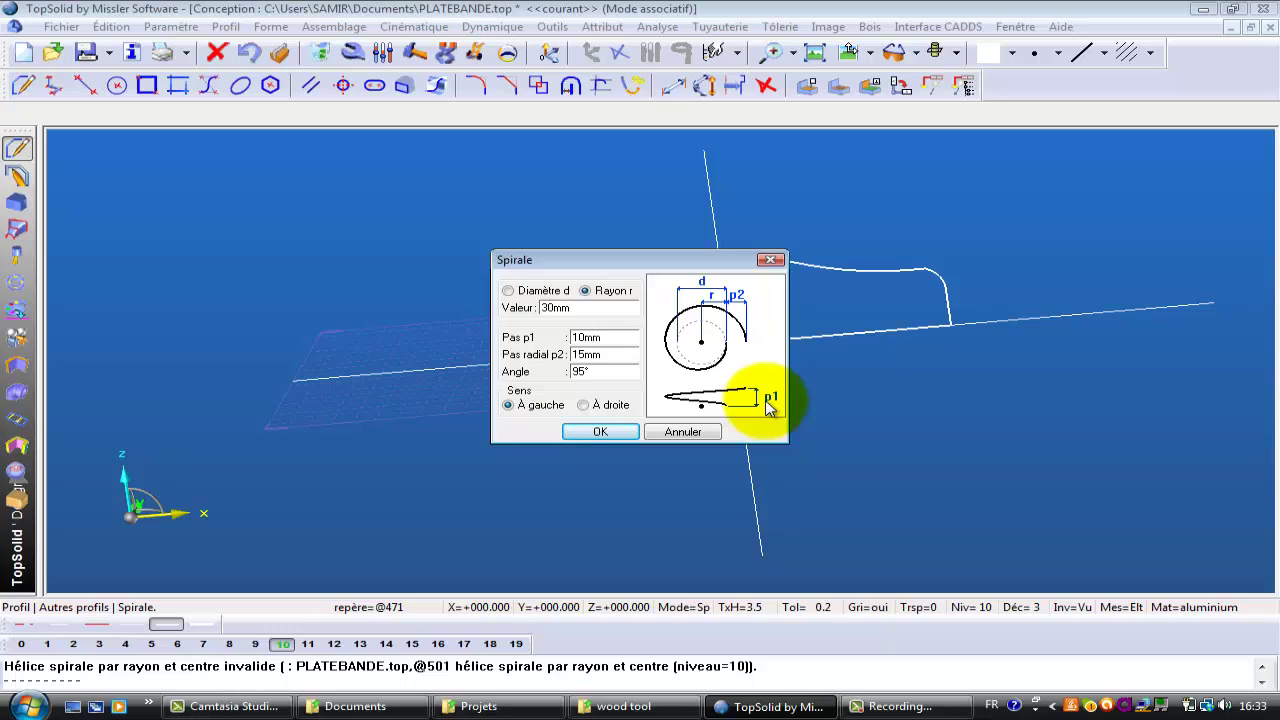
left_click(604, 432)
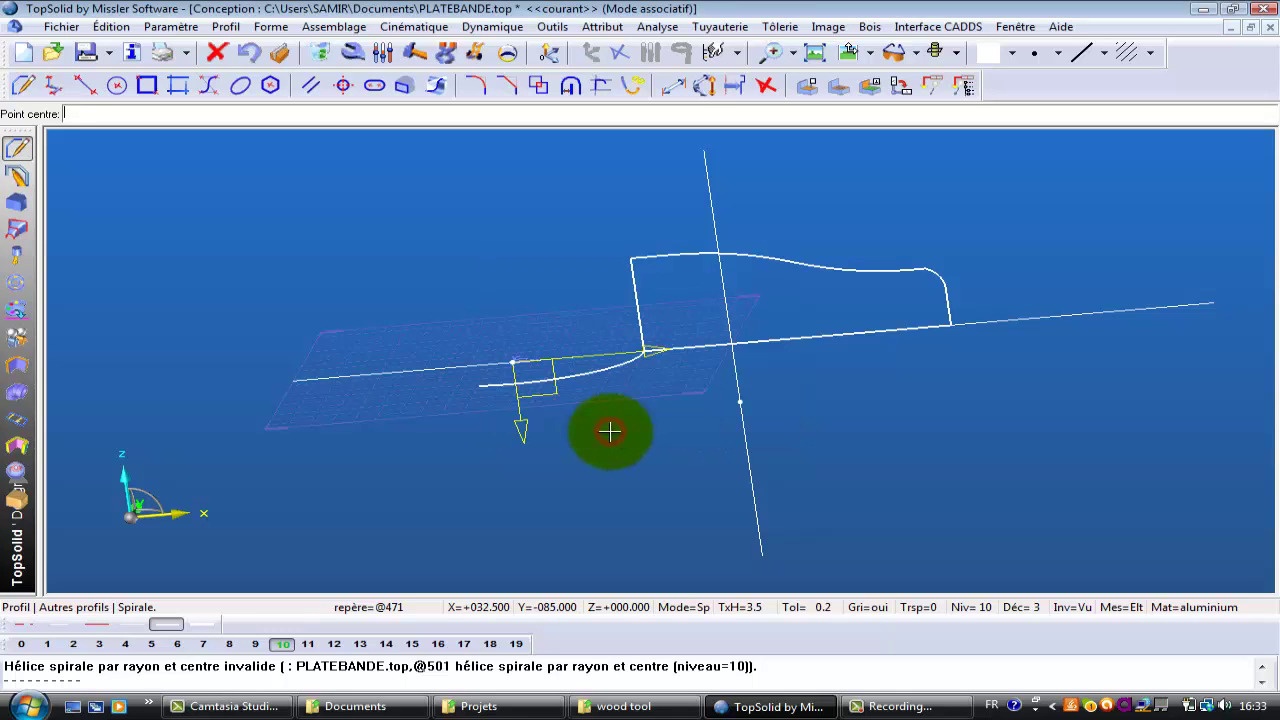
Set the spiral's pitch to -10 mm so it runs to the opposite side of the origin plane.
left_click(645, 350)
middle_click_drag(645, 350, 645, 333)
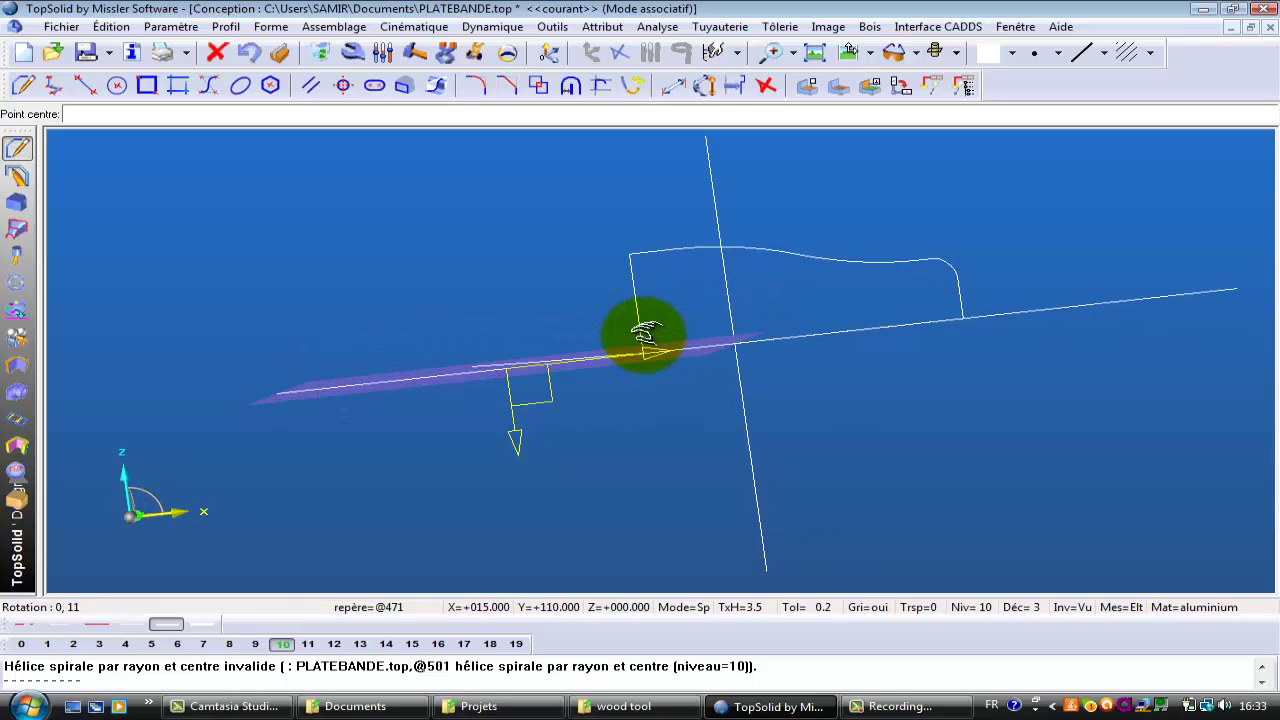
middle_click_drag(645, 333, 640, 337)
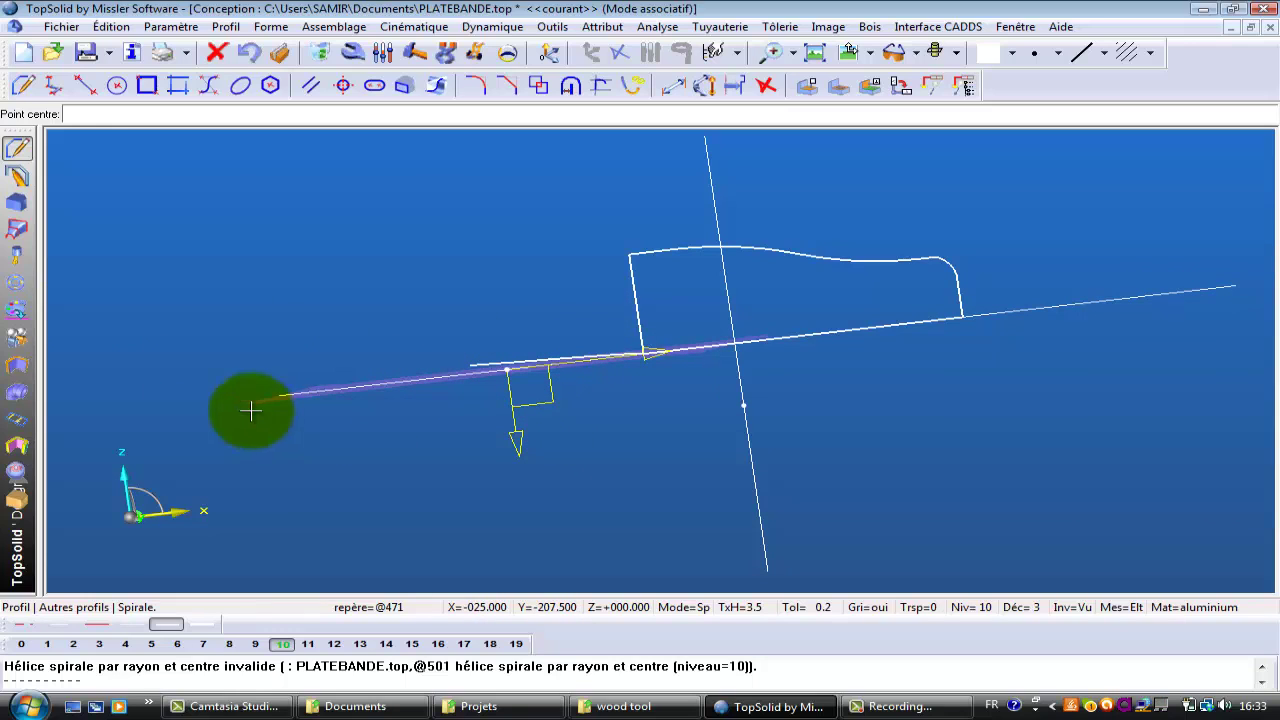
mouse_move(23, 286)
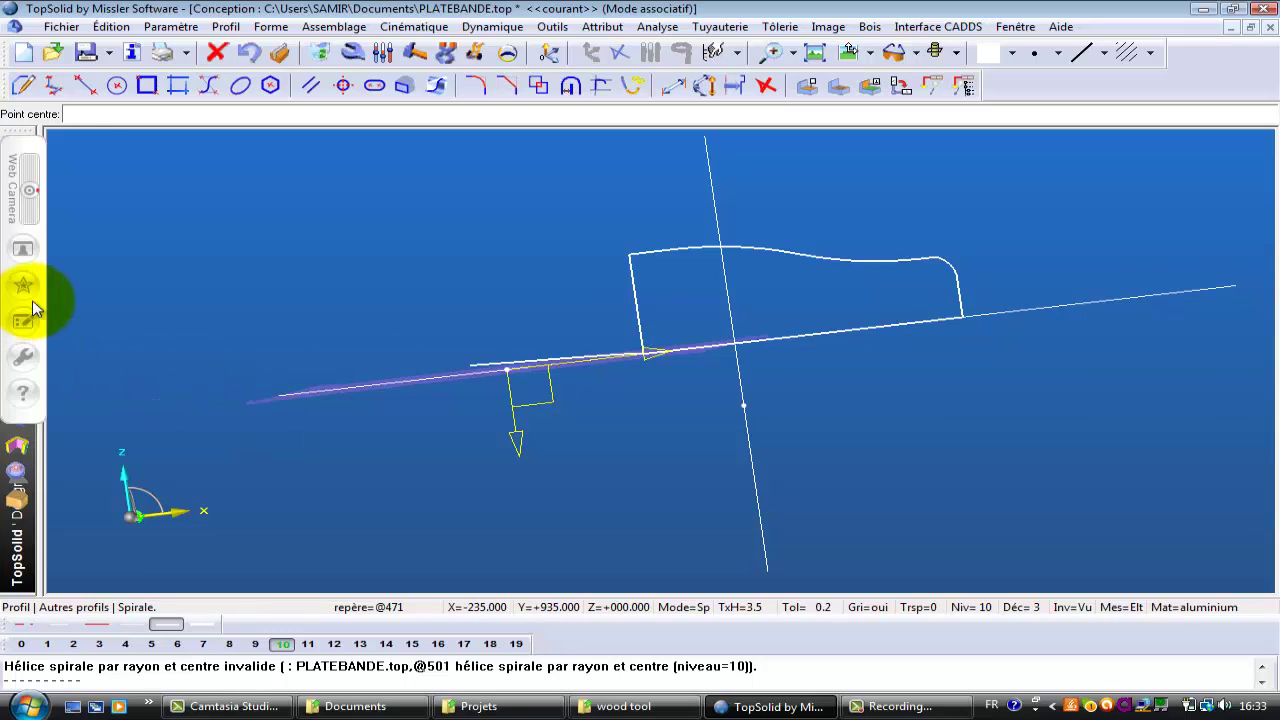
left_click(44, 446)
right_click(146, 196)
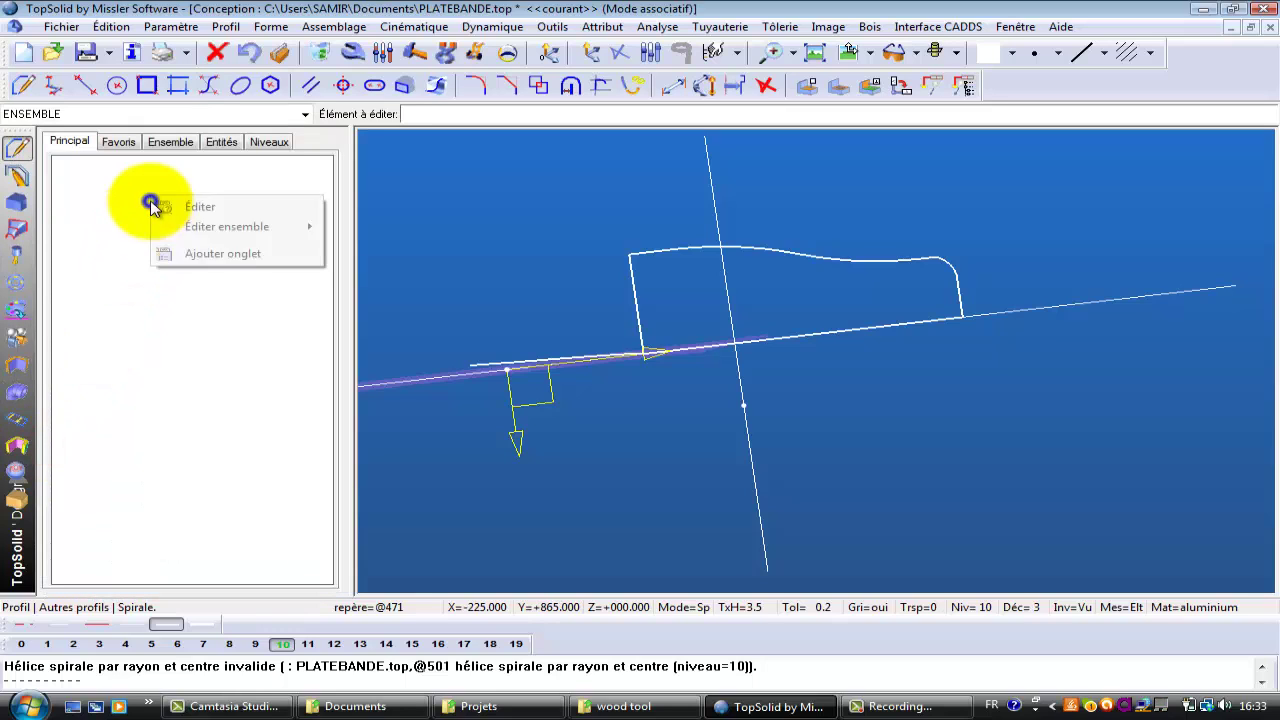
left_click(200, 208)
scroll(586, 364, "down", 2)
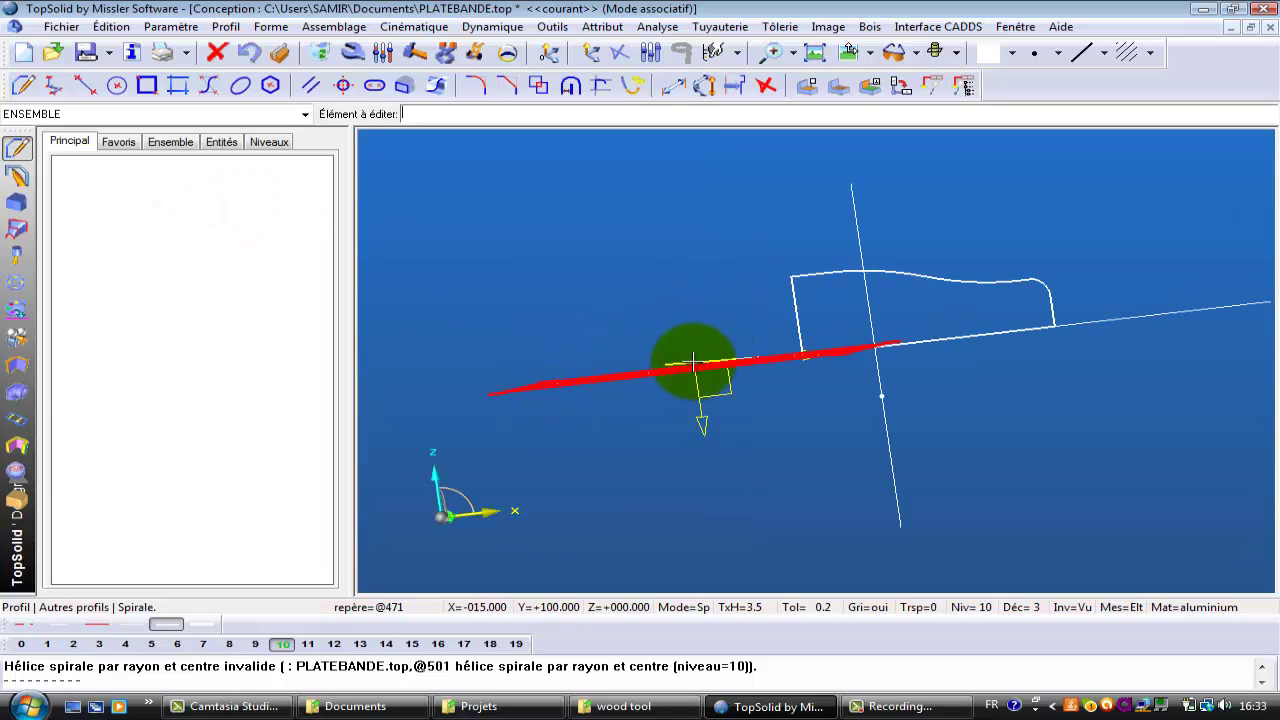
left_click(681, 358)
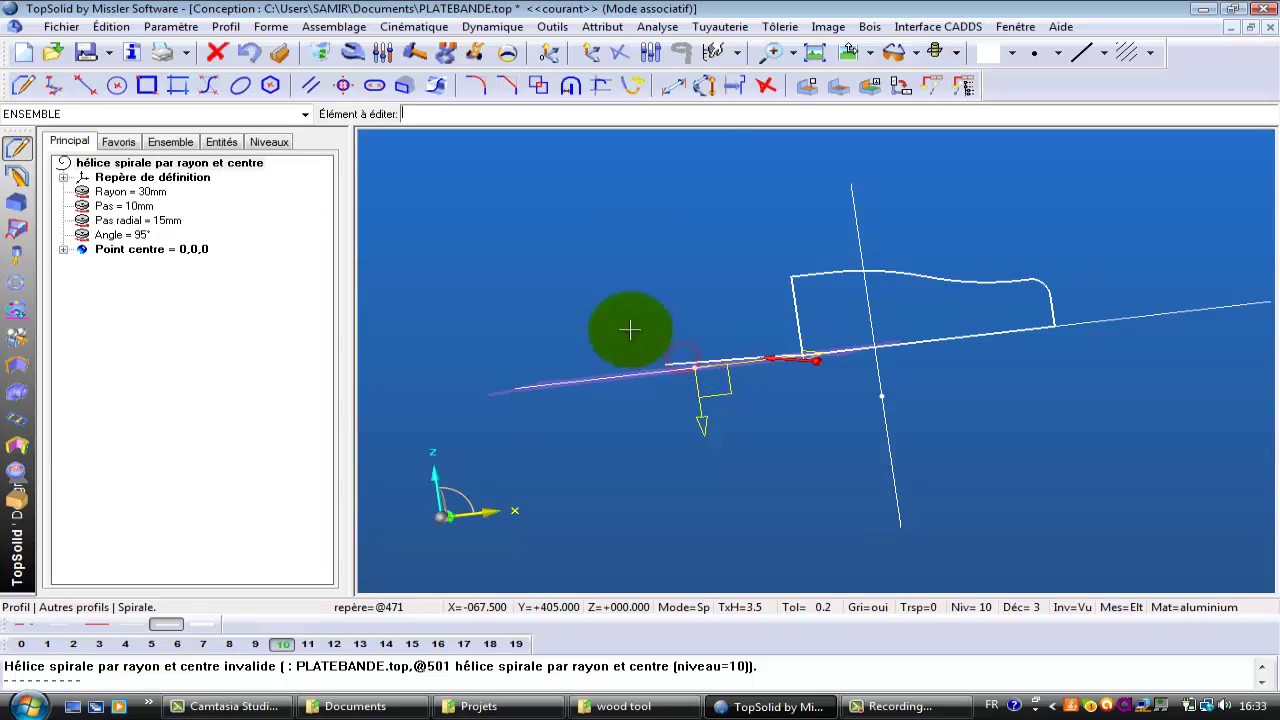
double_click(127, 207)
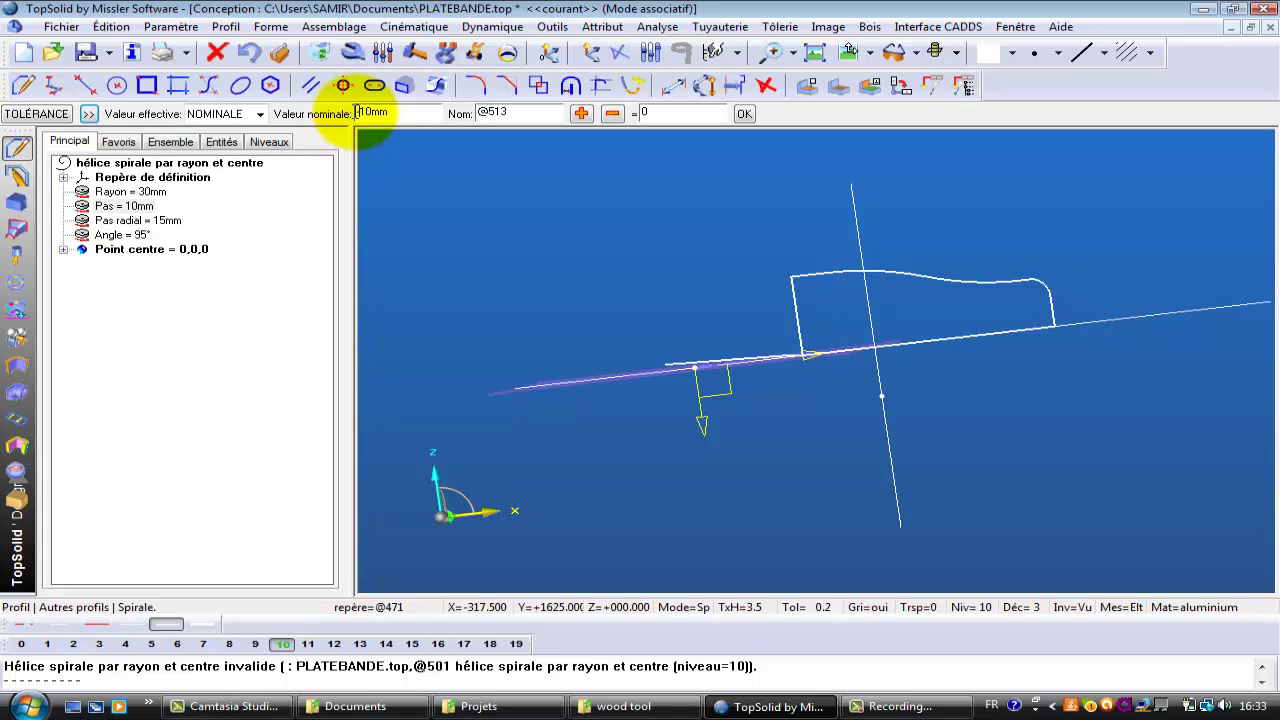
type("-")
key("Return")
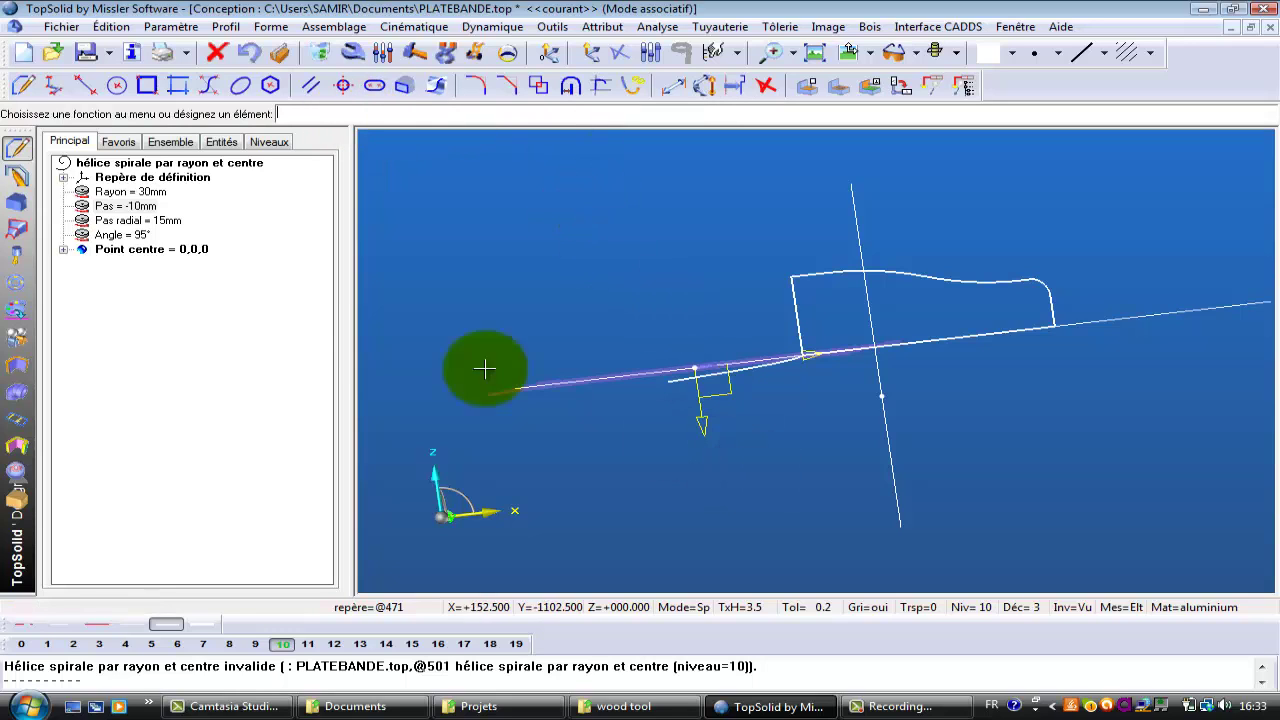
double_click(352, 354)
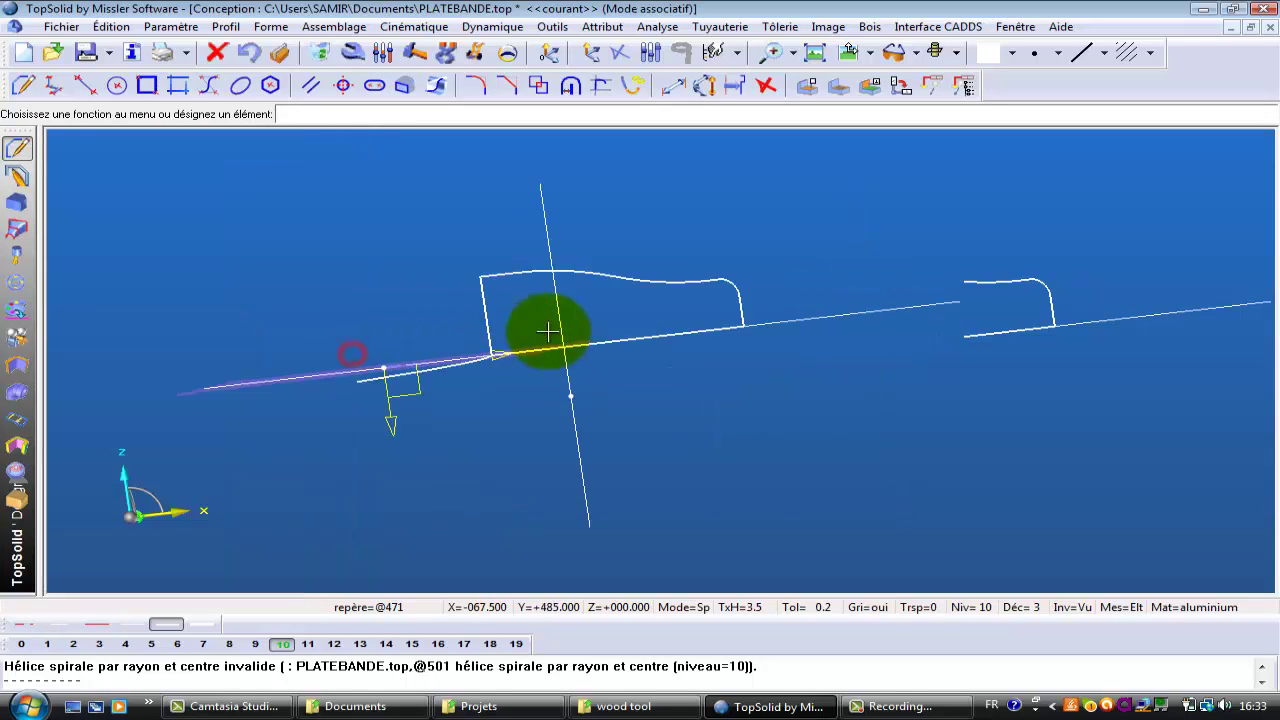
Sweep the blade profile along the spiral as a pipe shape with normal sweeping, constant mode and Z+ as the vertical direction.
middle_click_drag(554, 360, 480, 383)
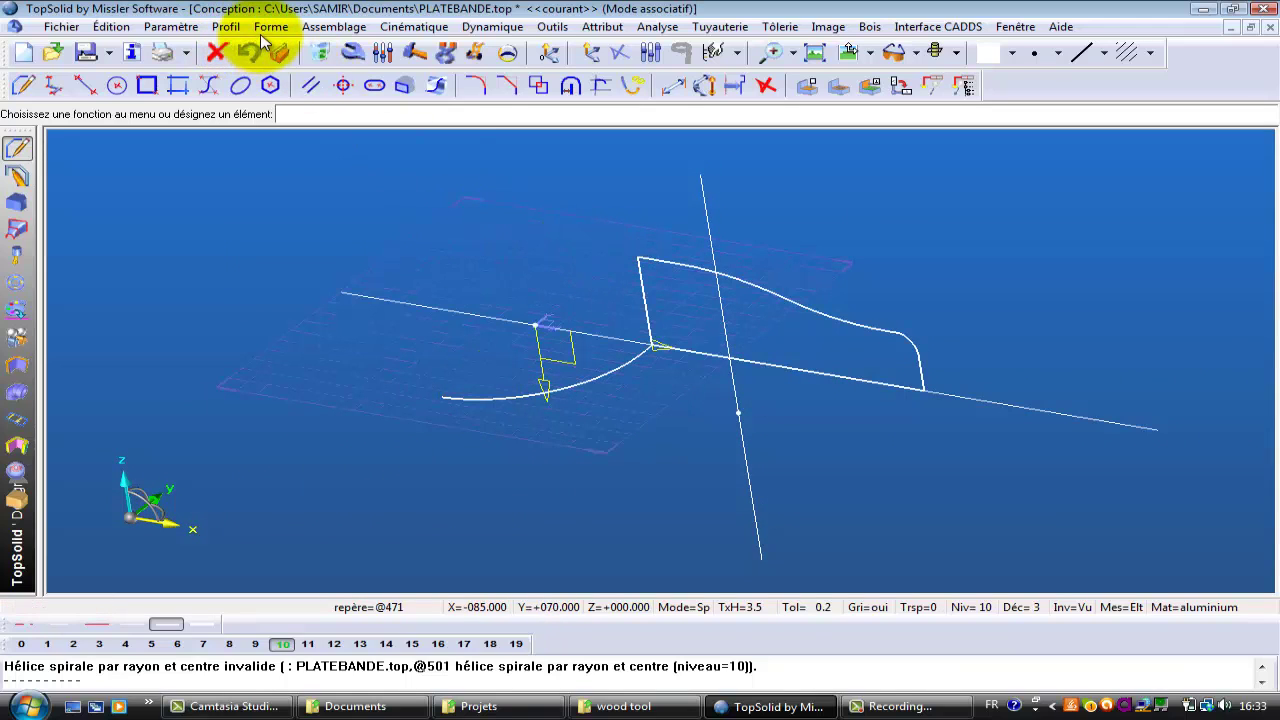
left_click(17, 202)
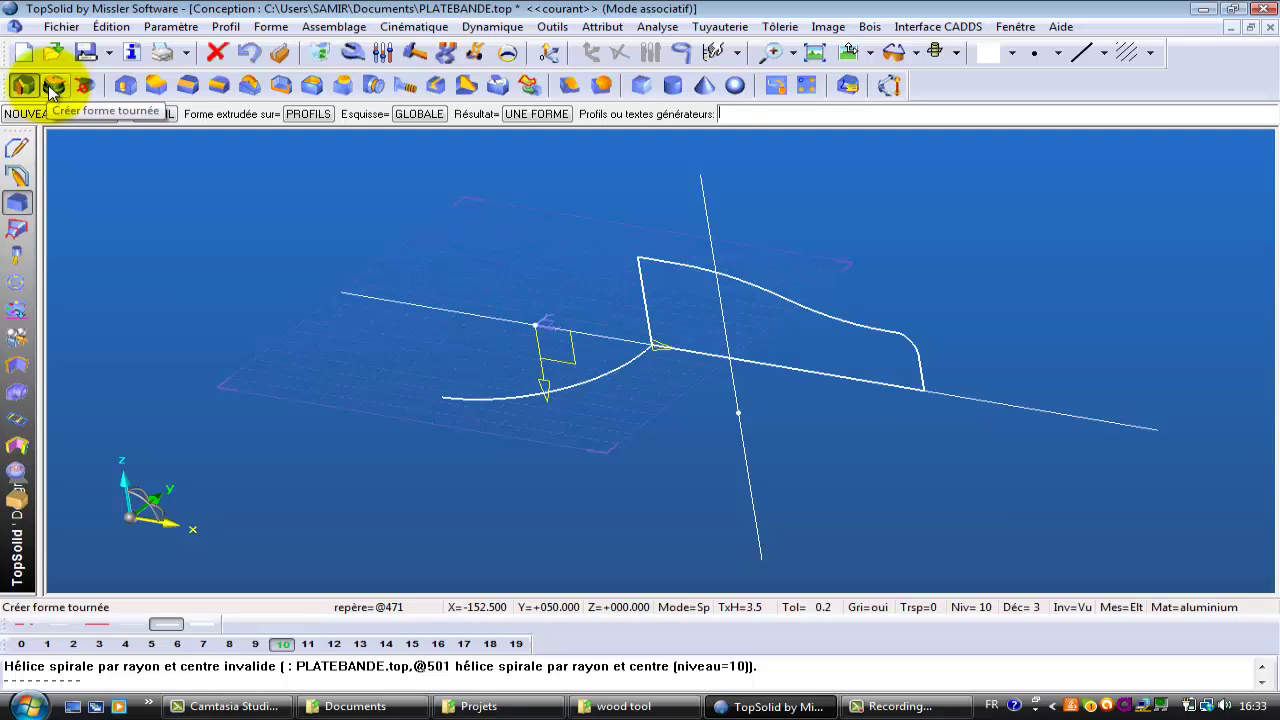
left_click(271, 27)
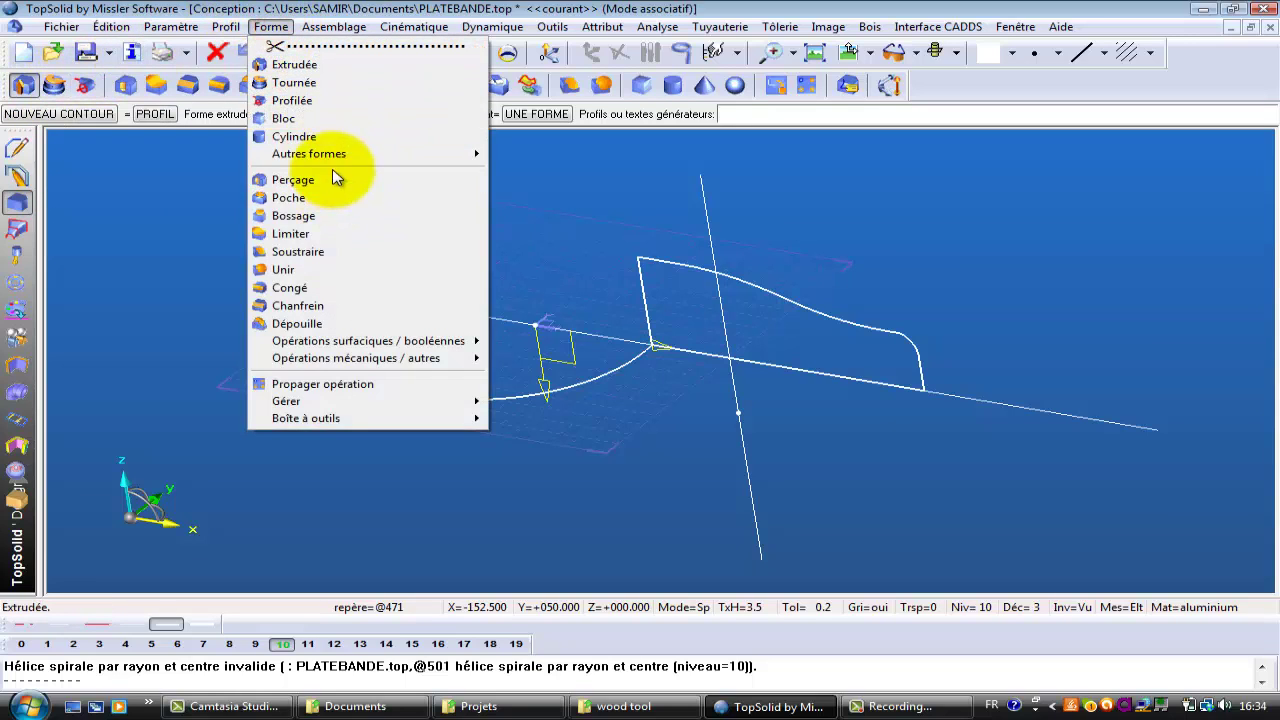
mouse_move(334, 160)
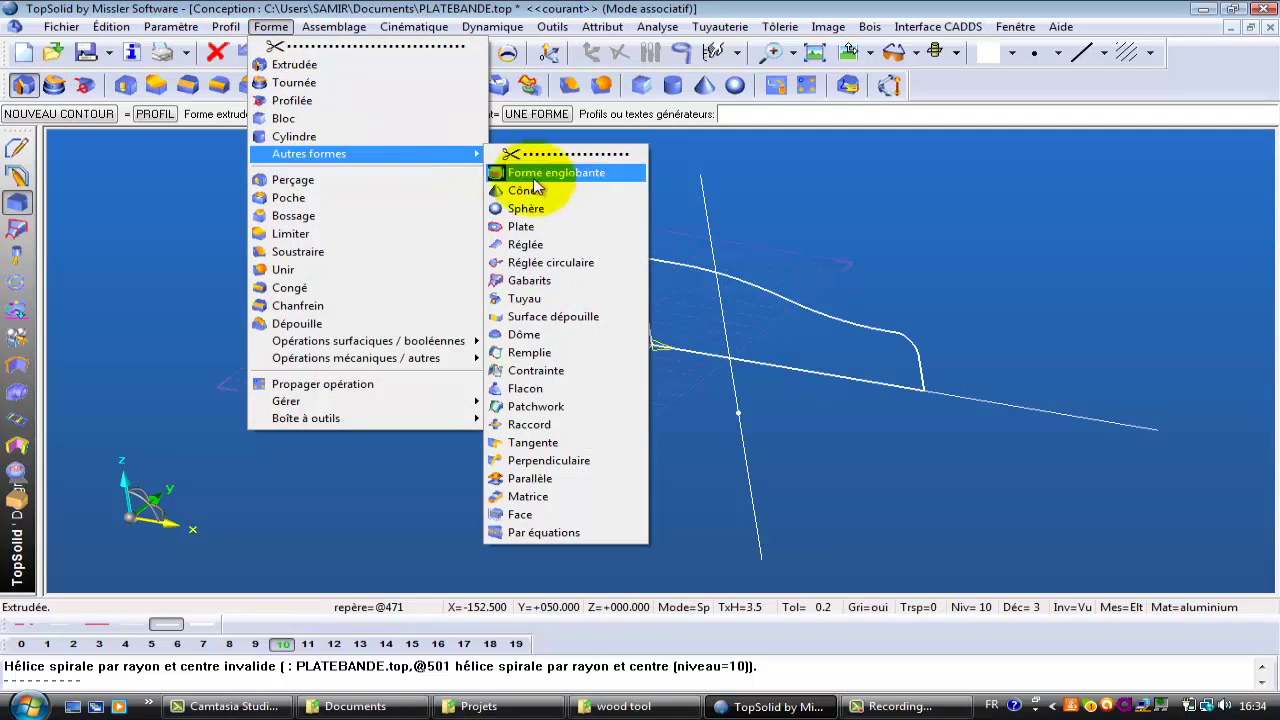
left_click(537, 300)
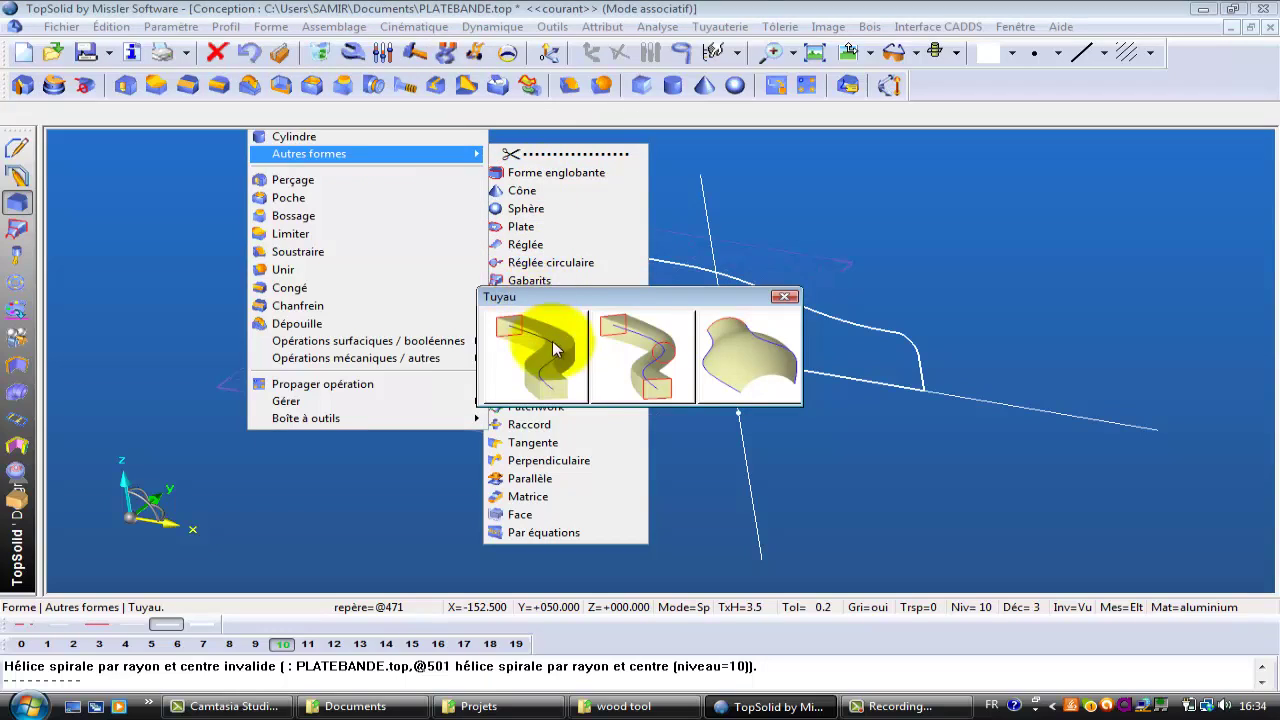
left_click(551, 369)
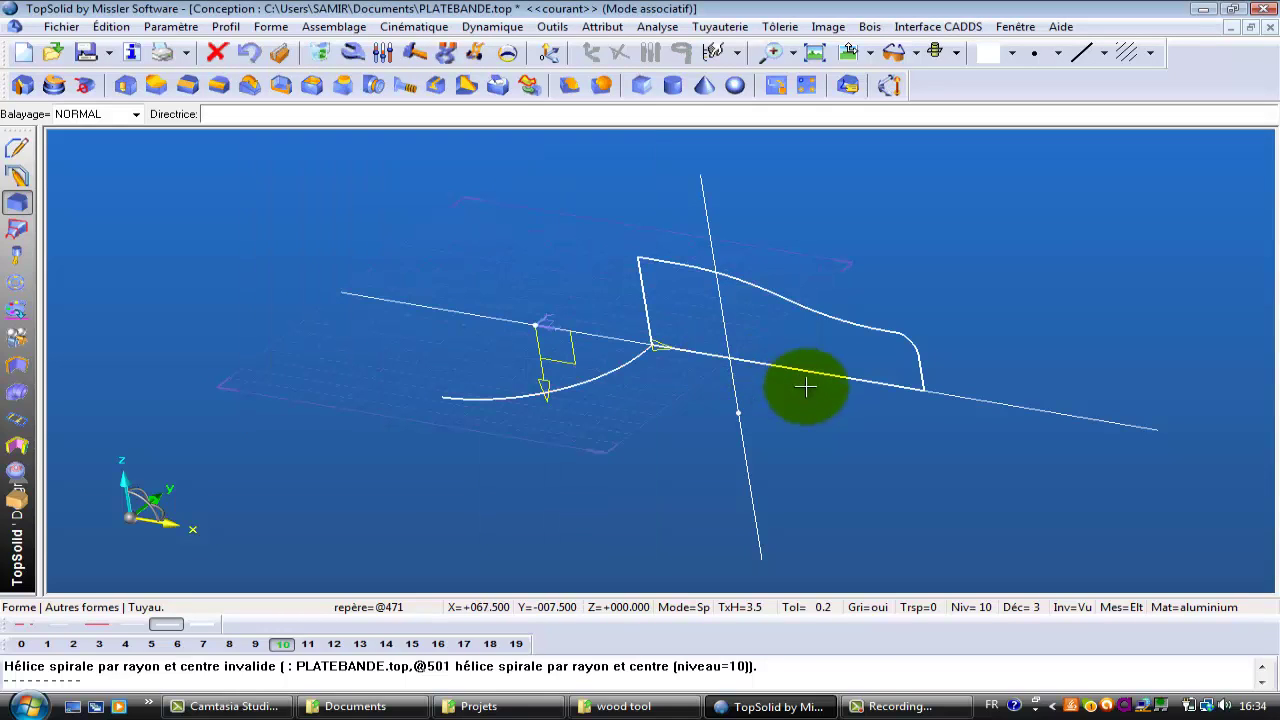
left_click(595, 378)
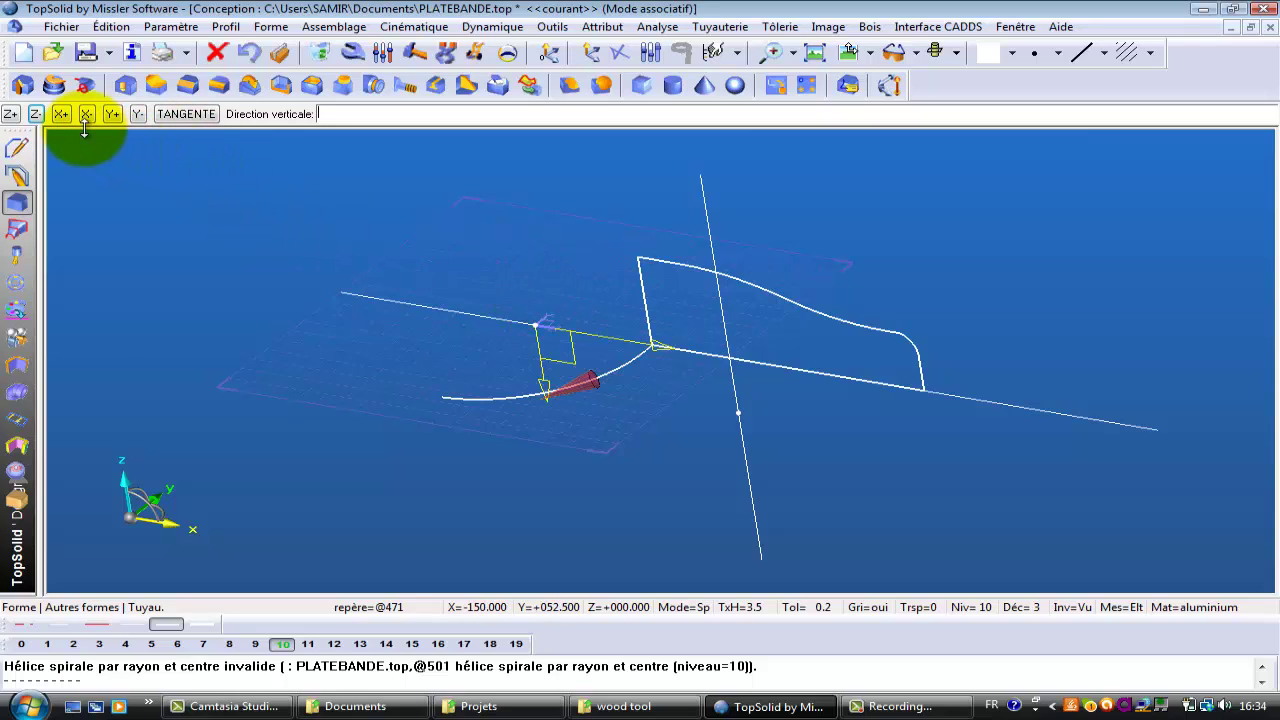
left_click(12, 116)
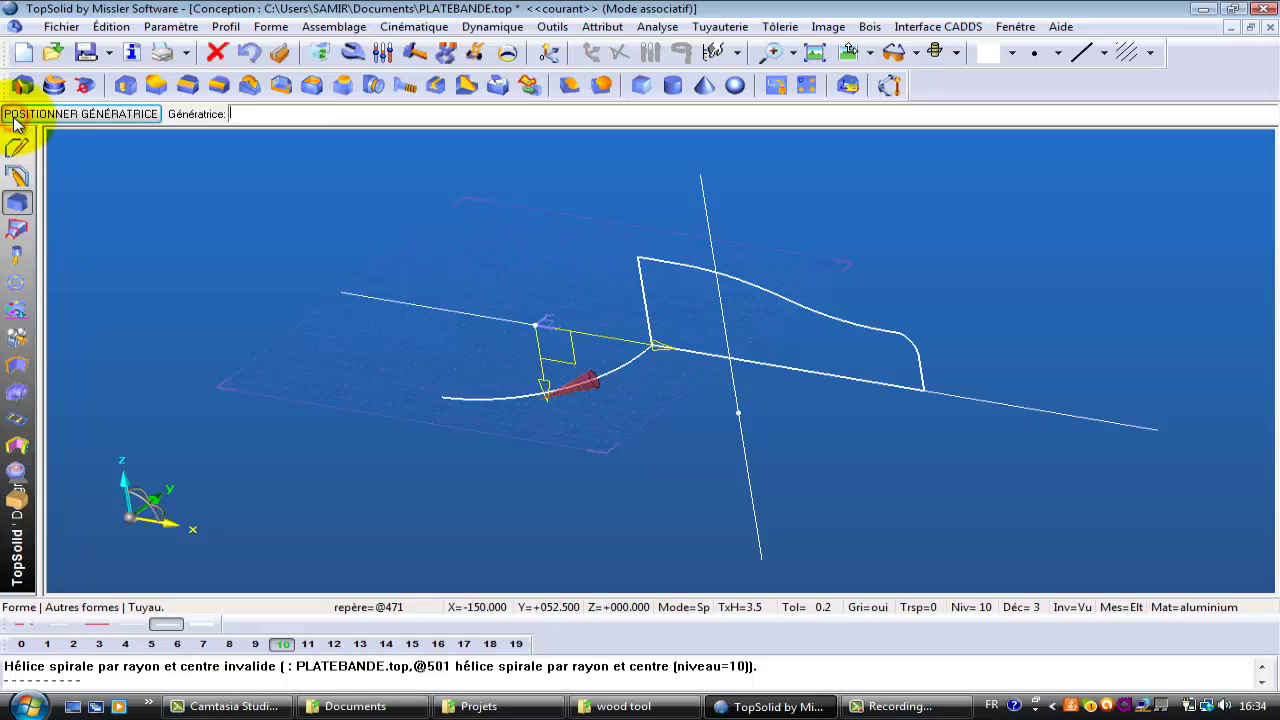
left_click(642, 271)
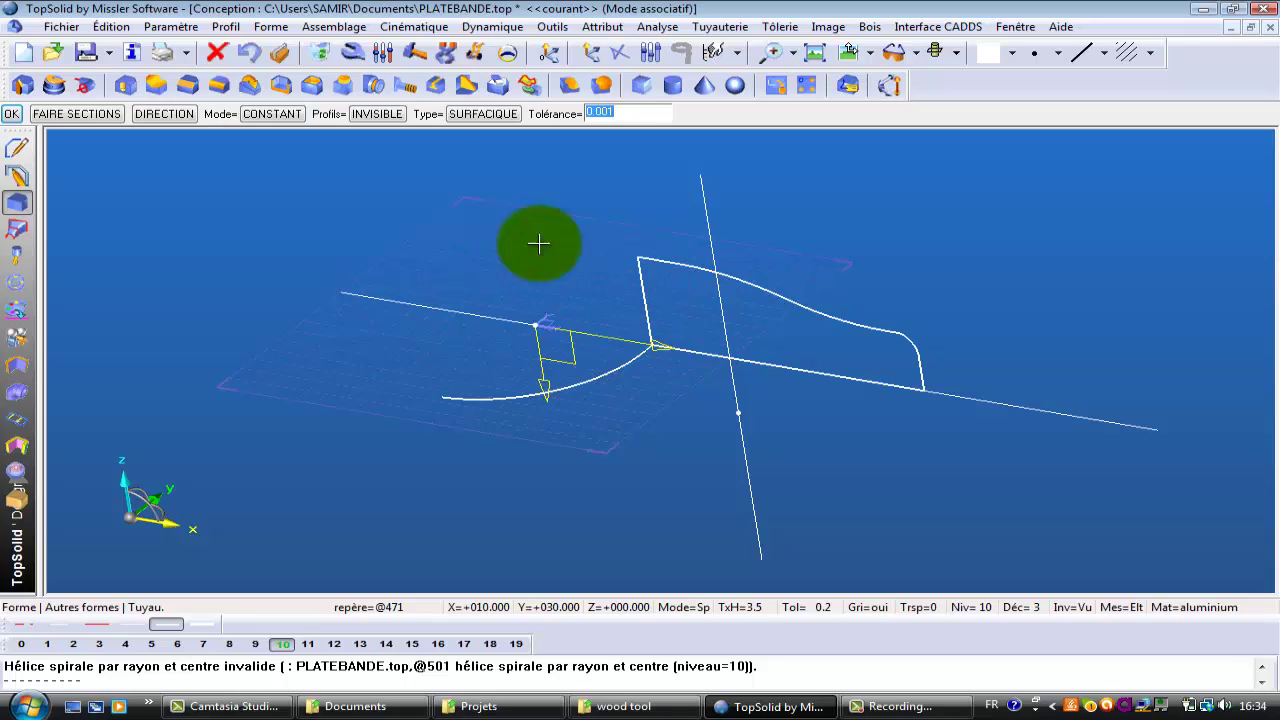
left_click(500, 115)
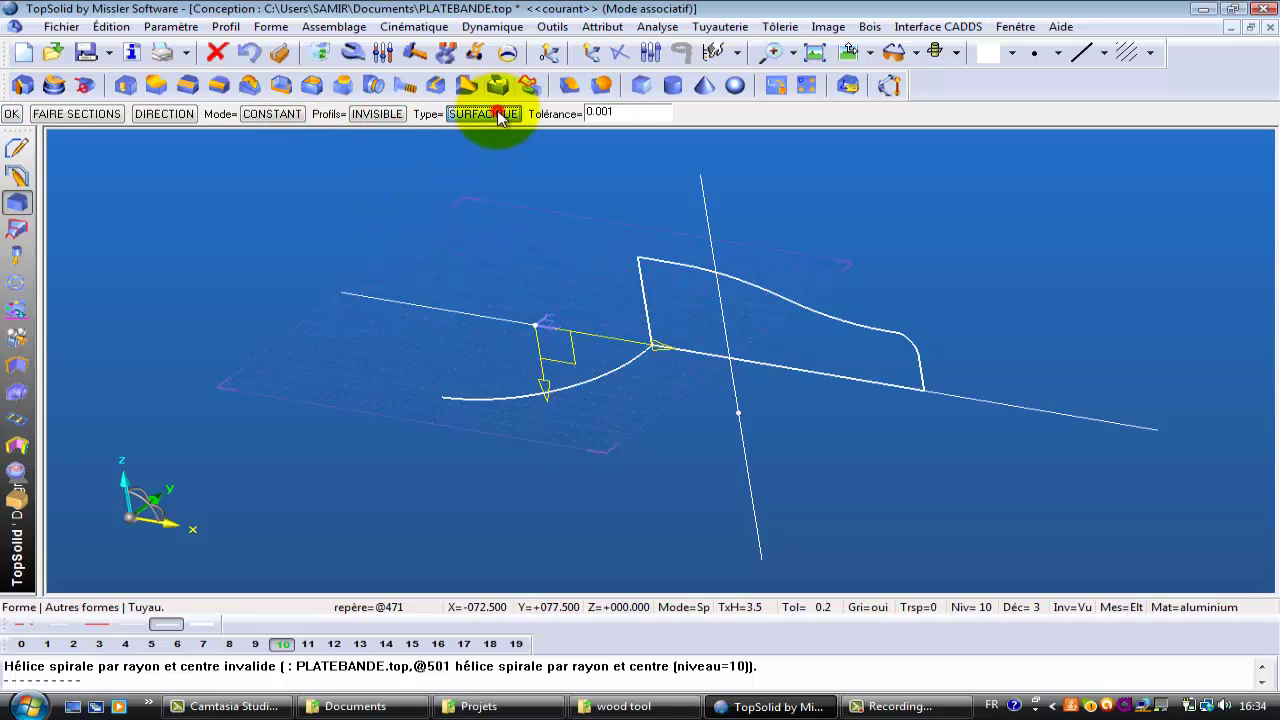
left_click(11, 113)
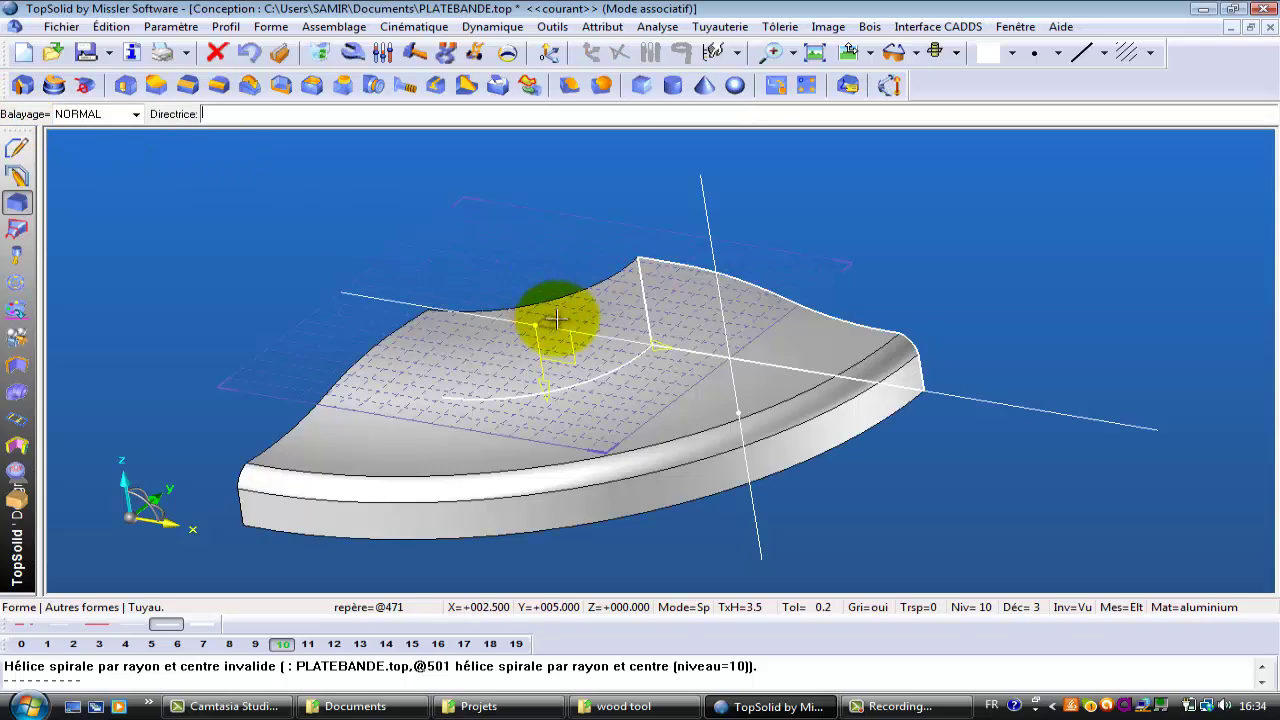
Duplicate the swept blade body with a 120° rotation about the Z+ axis.
middle_click_drag(557, 318, 340, 345)
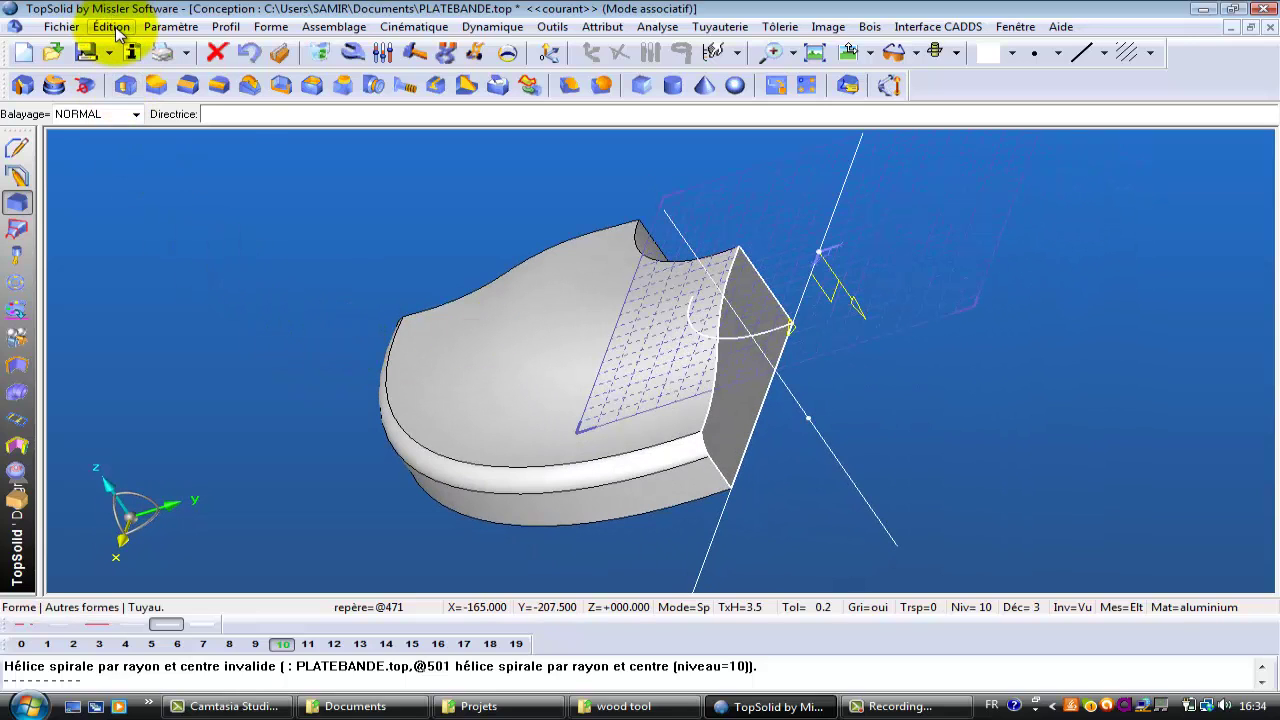
left_click(113, 28)
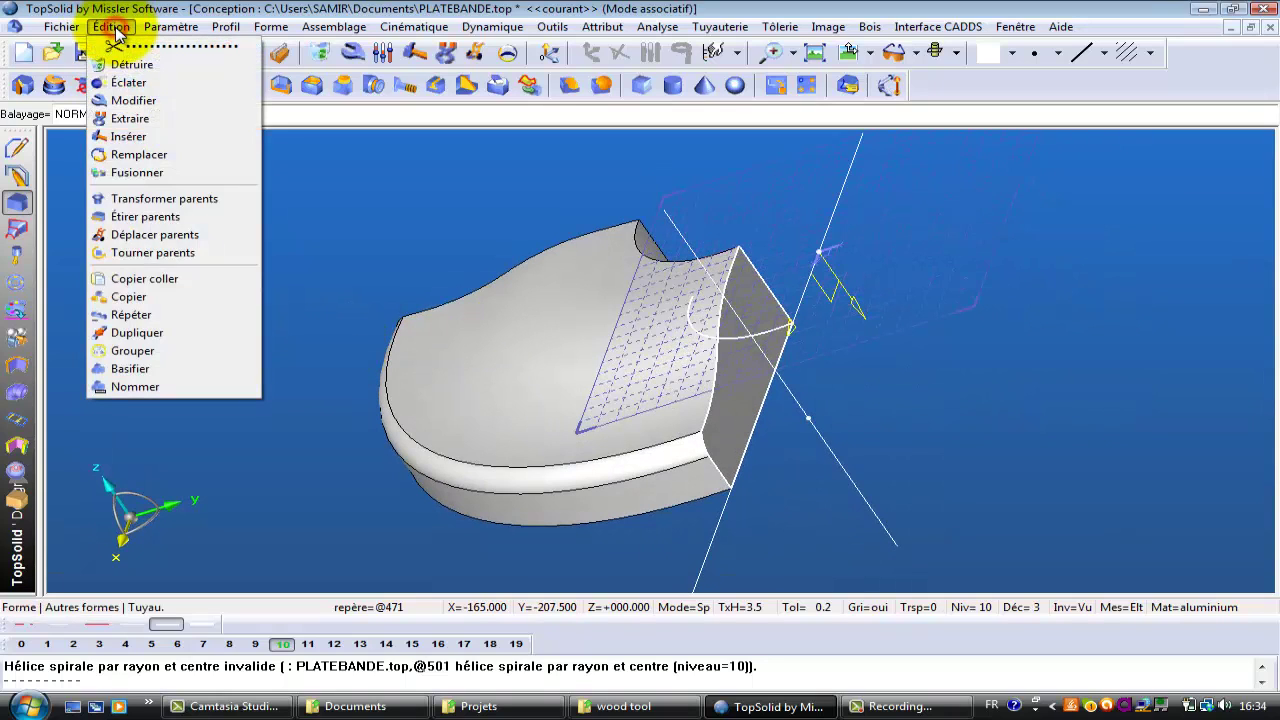
left_click(163, 334)
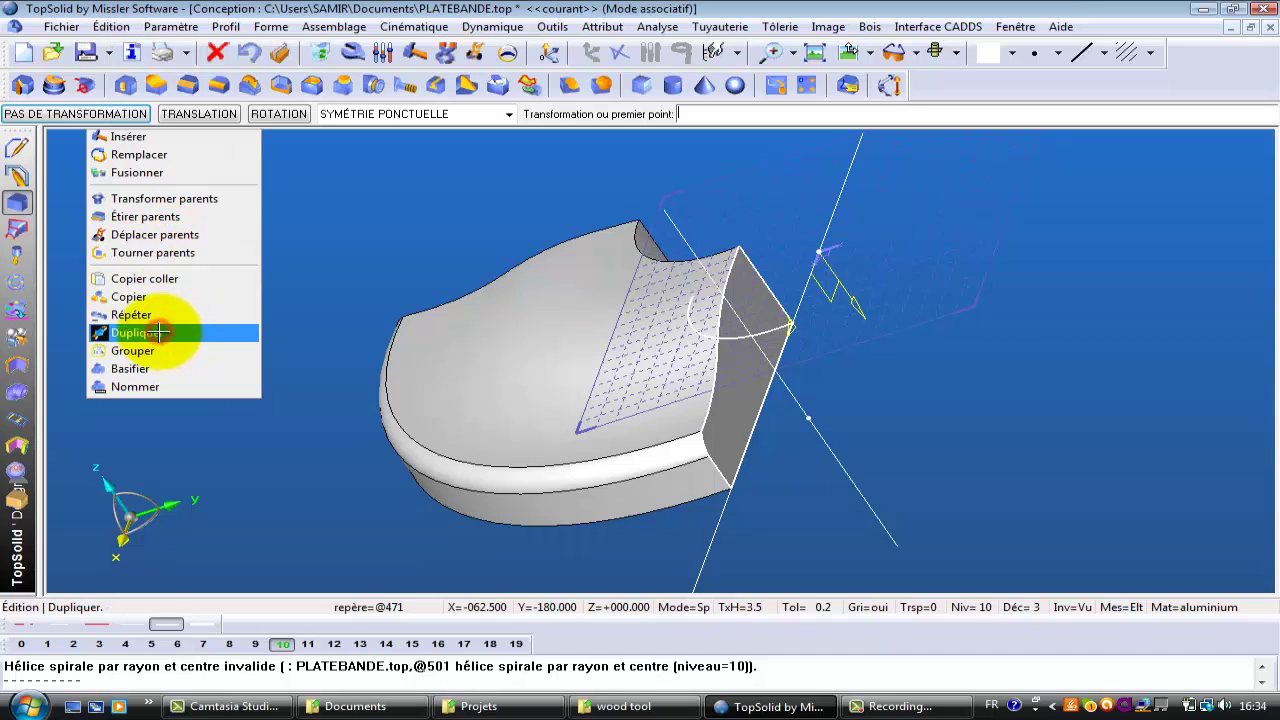
left_click(272, 114)
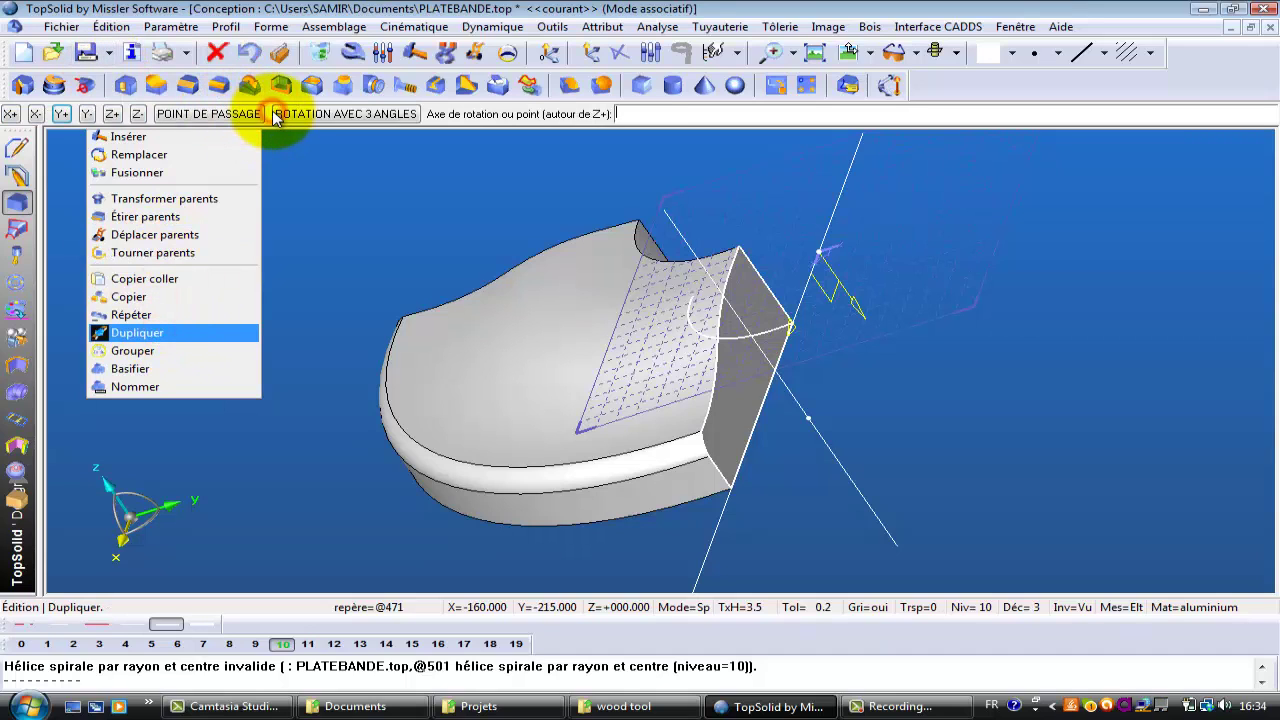
left_click(113, 114)
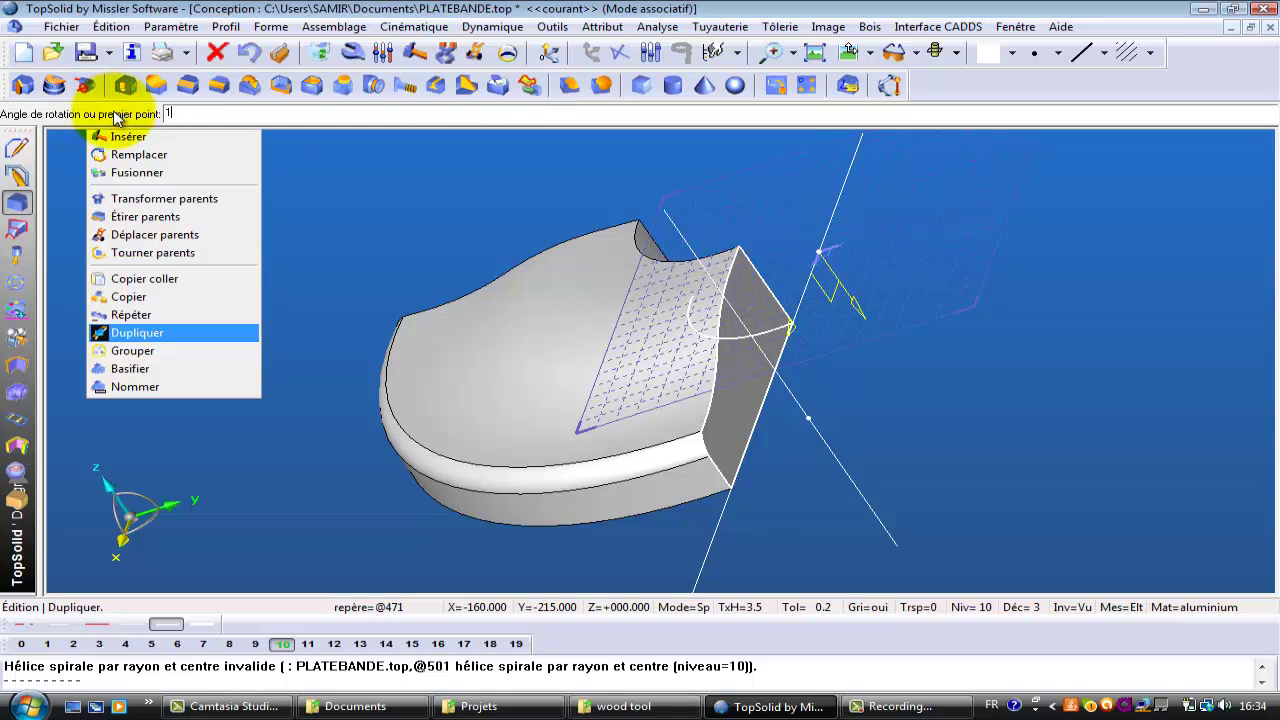
type("120")
key("Return")
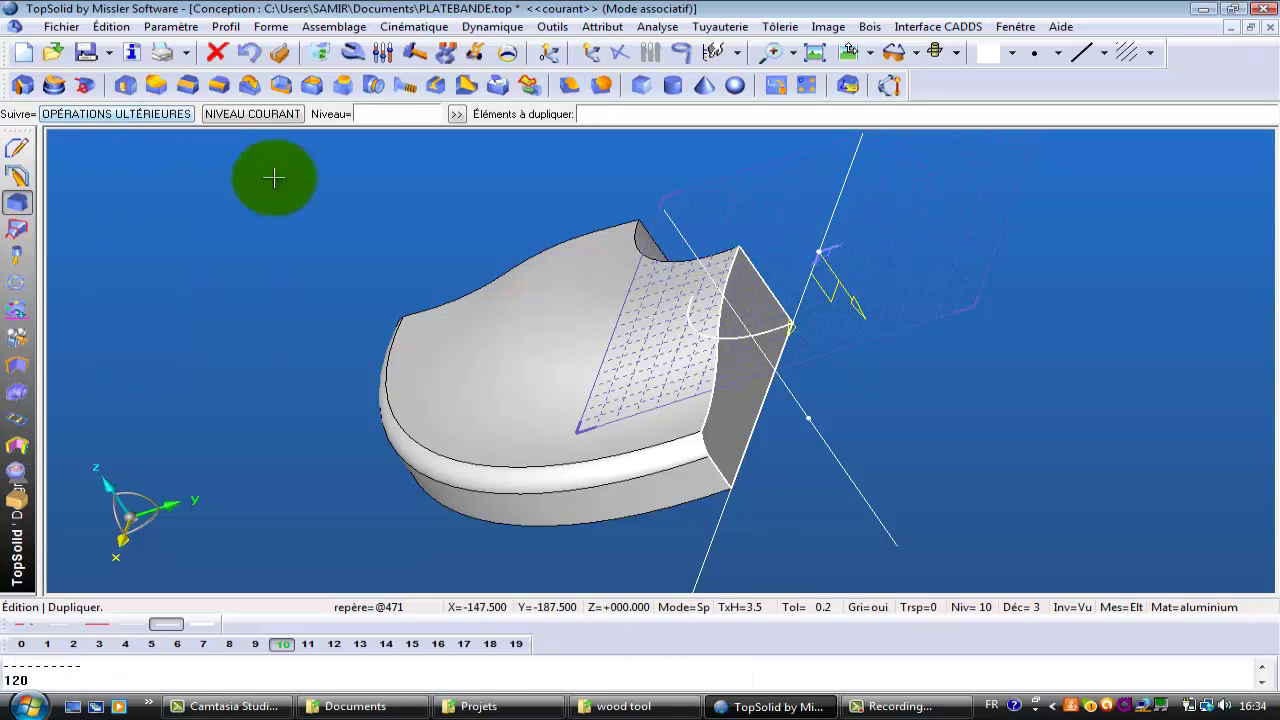
left_click(457, 360)
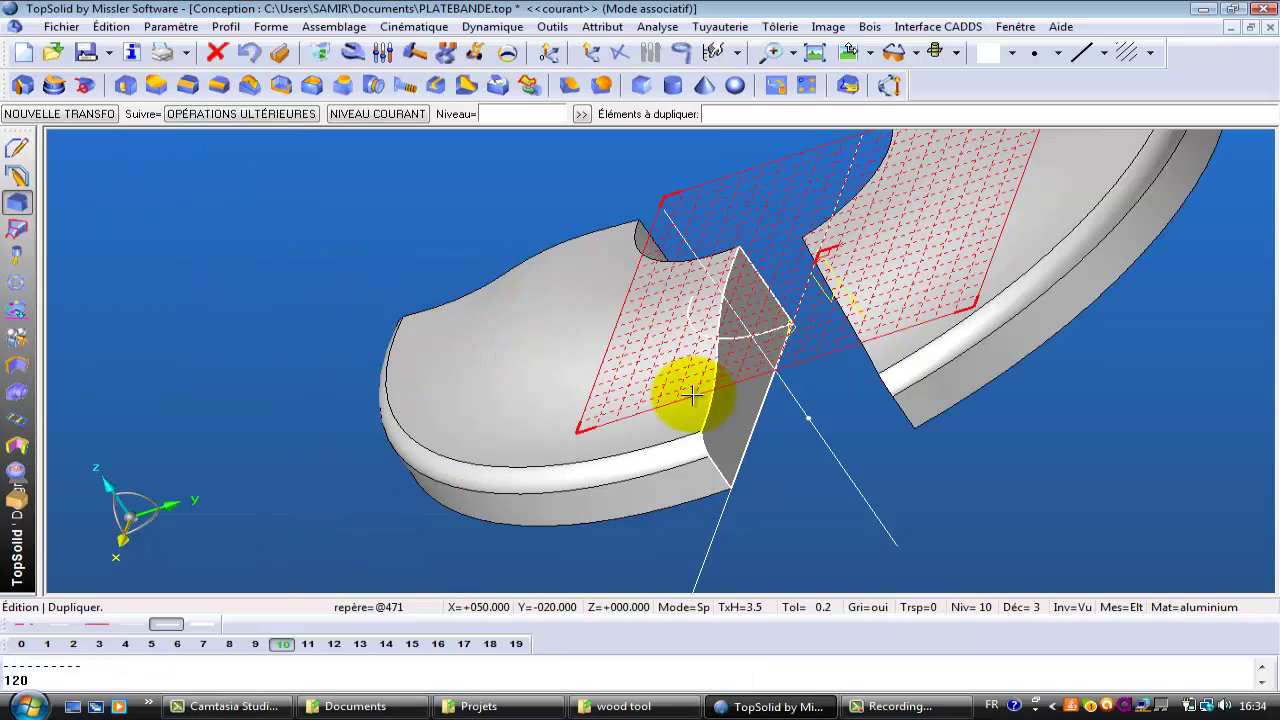
Duplicate the swept blade once more with the 120° rotation to complete three blades around the axis.
left_click_drag(694, 393, 590, 608, "ctrl")
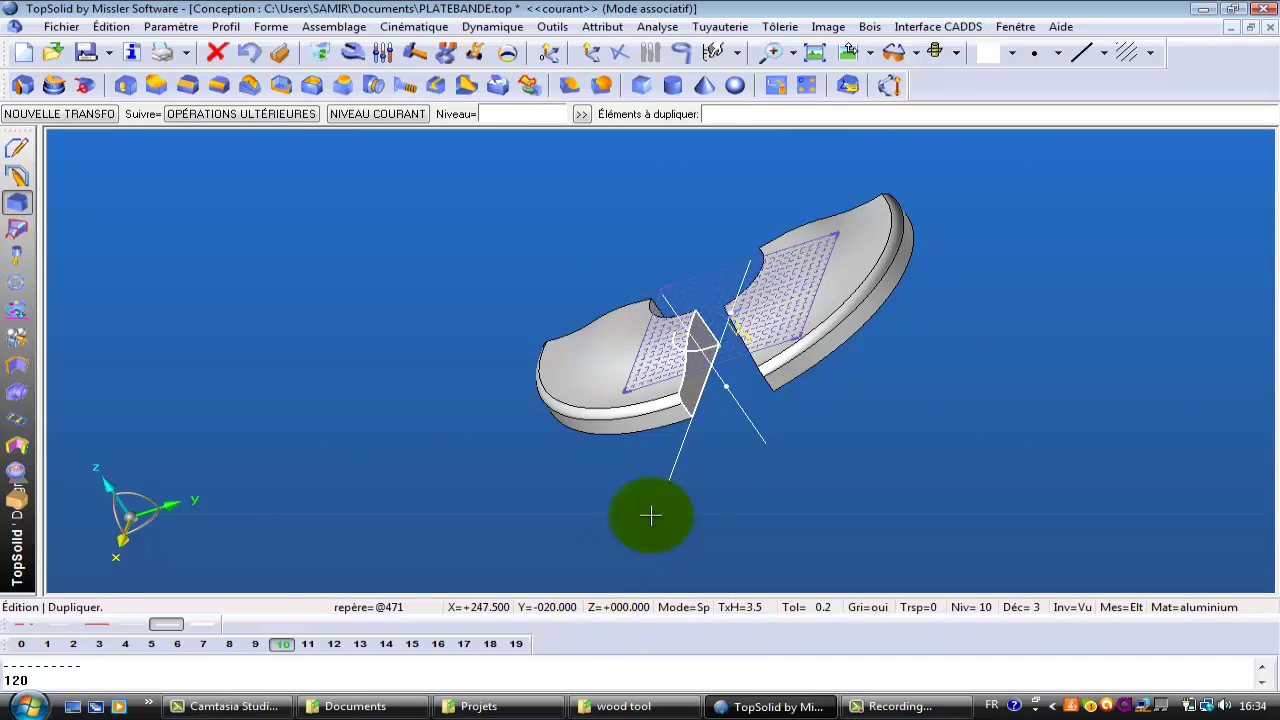
left_click(855, 270)
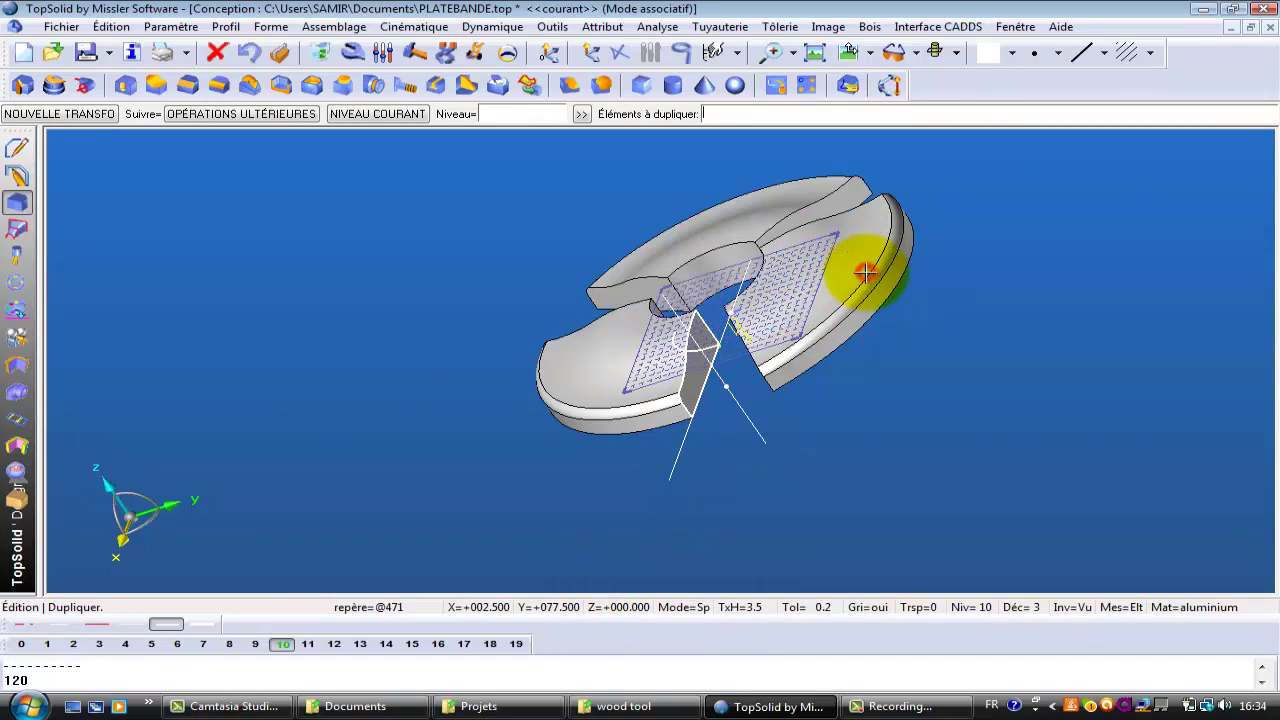
left_click_drag(812, 262, 823, 480)
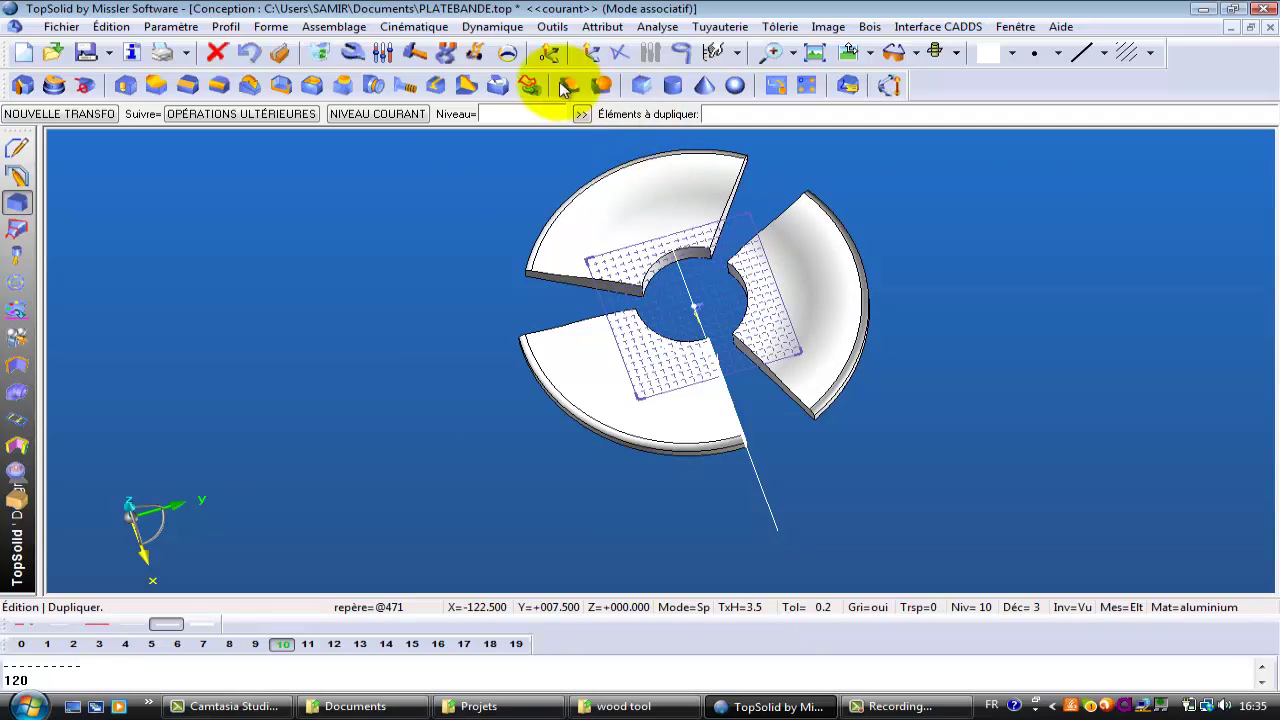
Create a central hub cylinder of 100 mm diameter and 18 mm height along Z+, centred on the blade axis.
left_click(670, 87)
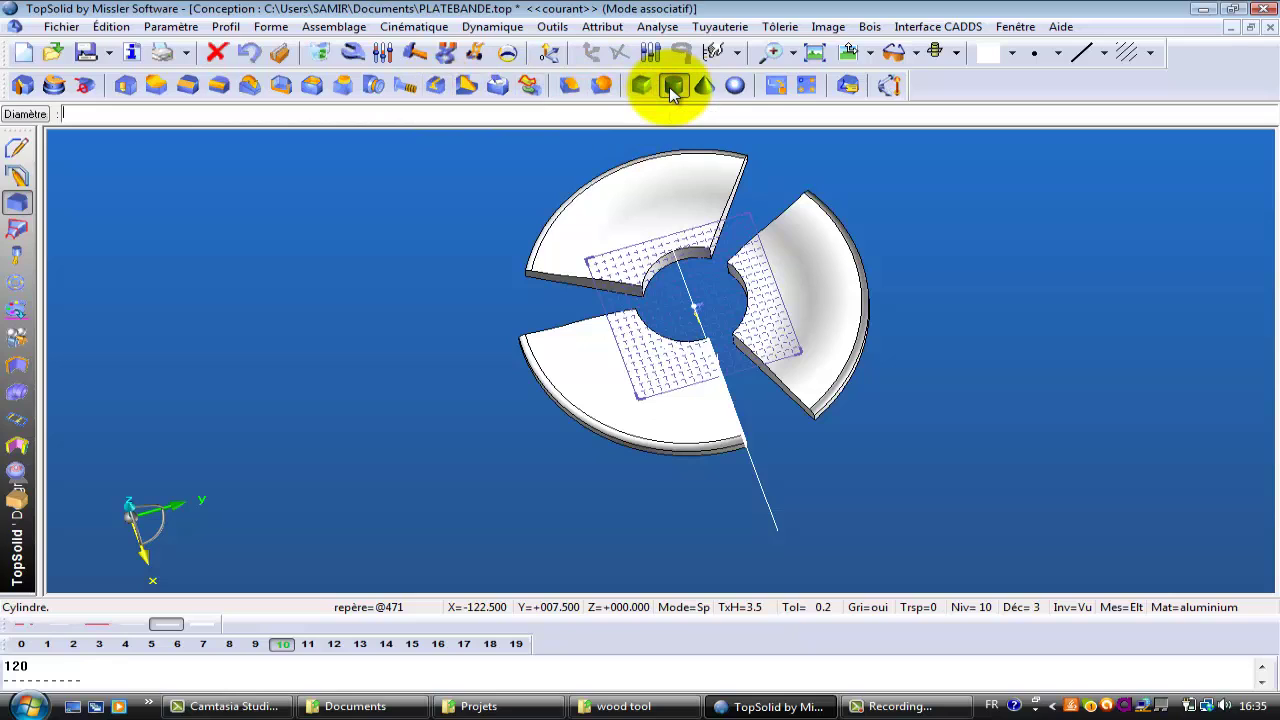
key("Return")
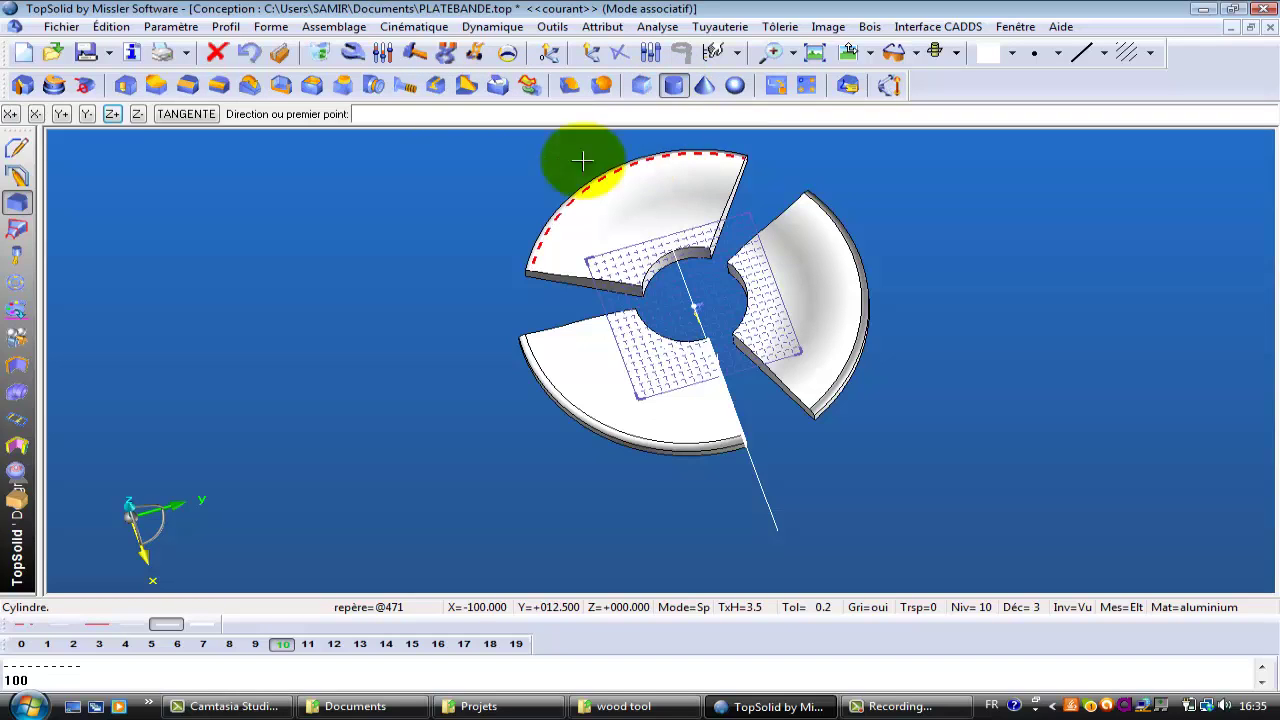
left_click(112, 113)
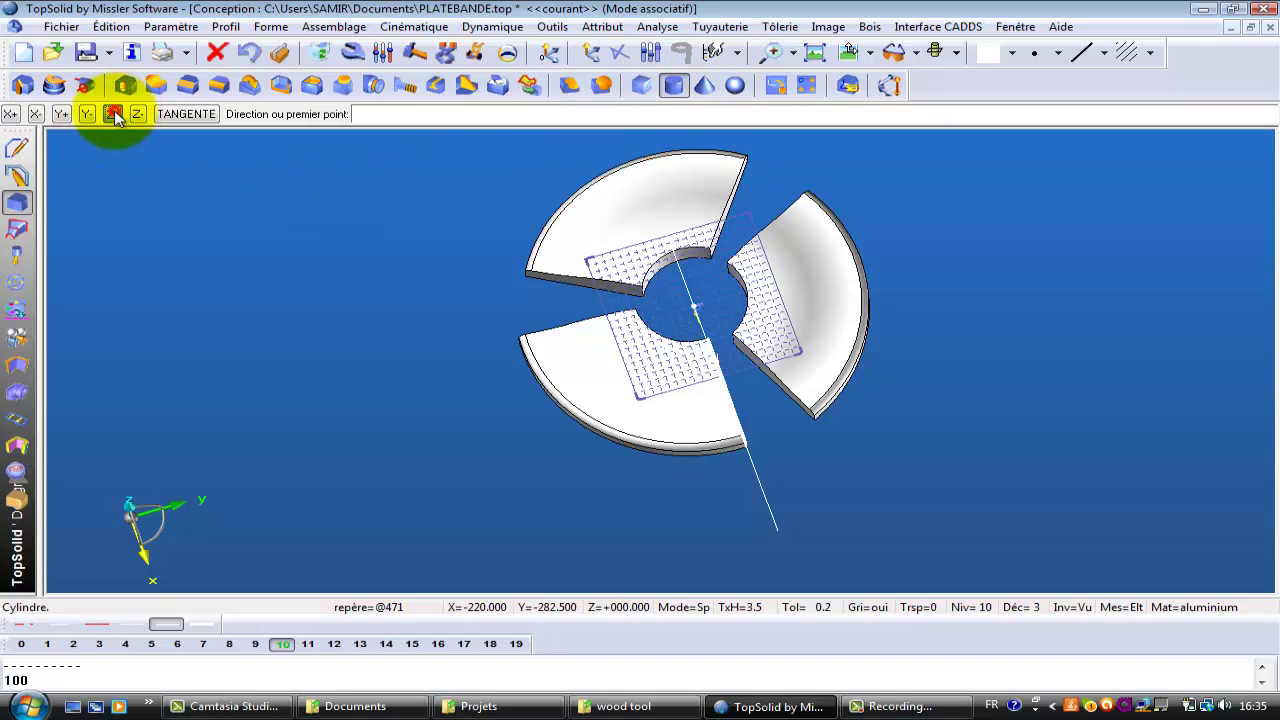
type("18")
key("Return")
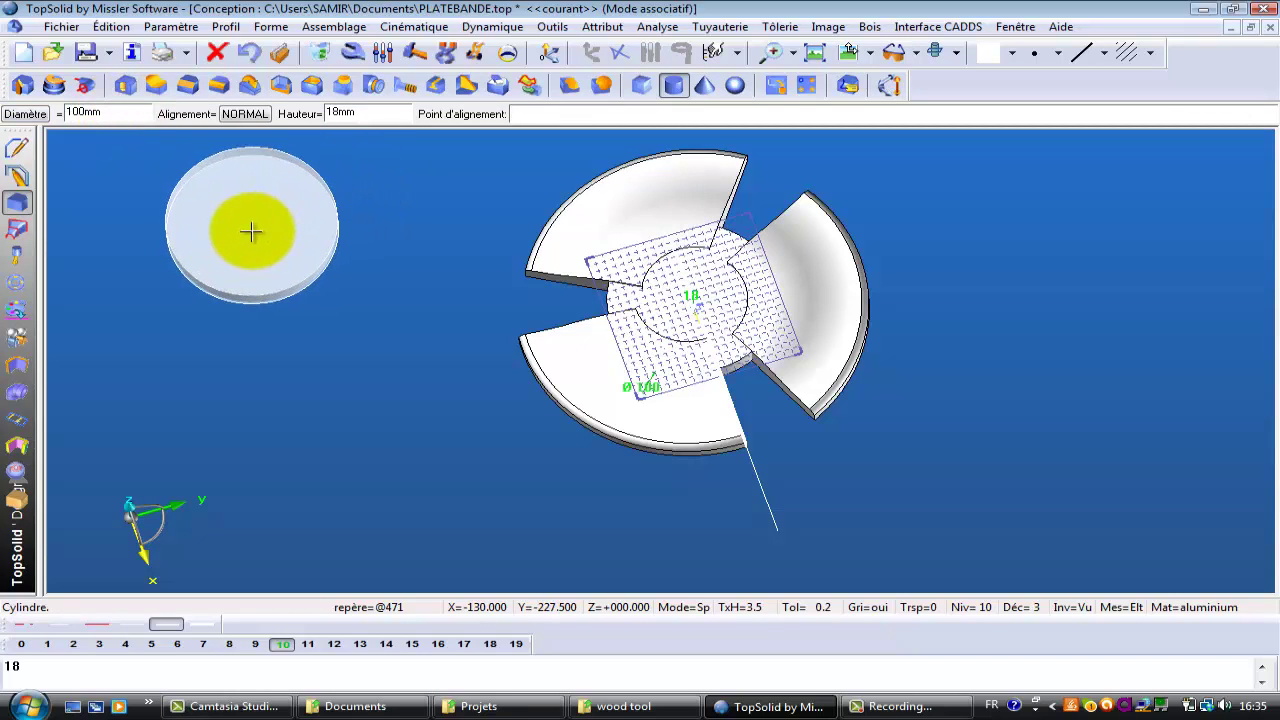
key("Escape")
Unite the hub cylinder with each of the three blades into one body, with the status bar's Inv option set to Ca.
middle_click_drag(583, 397, 555, 405)
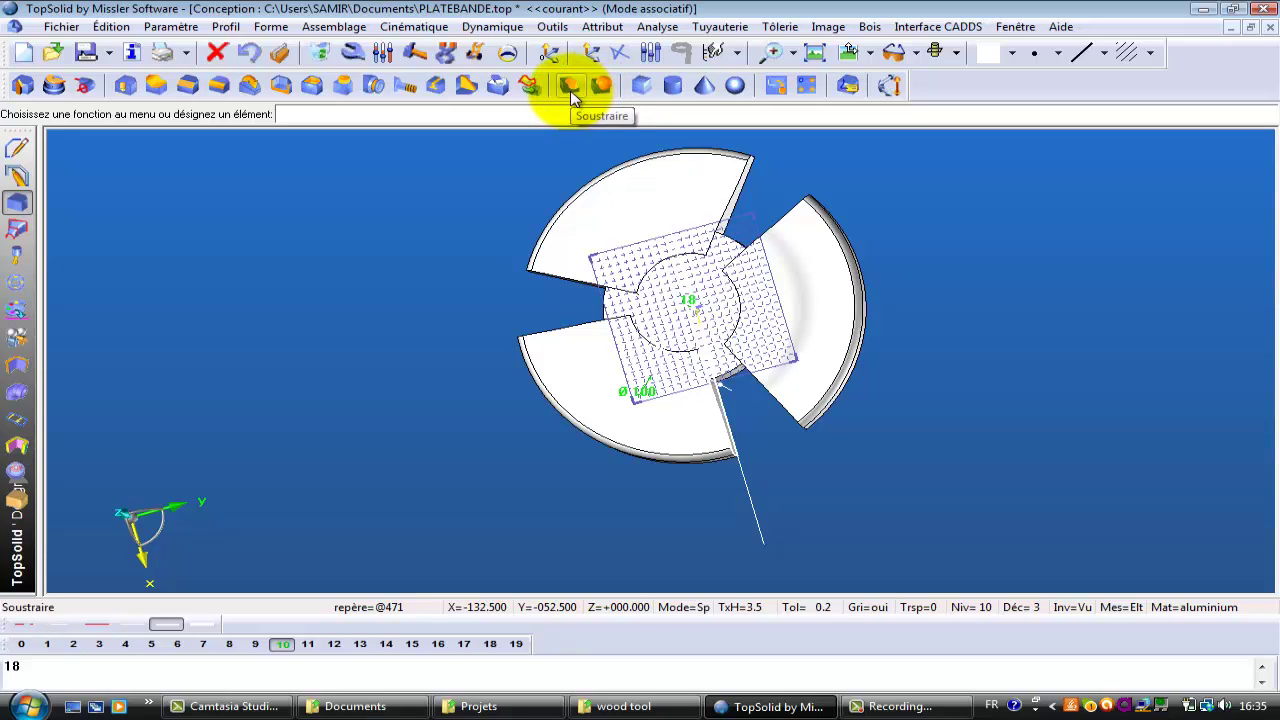
left_click(600, 92)
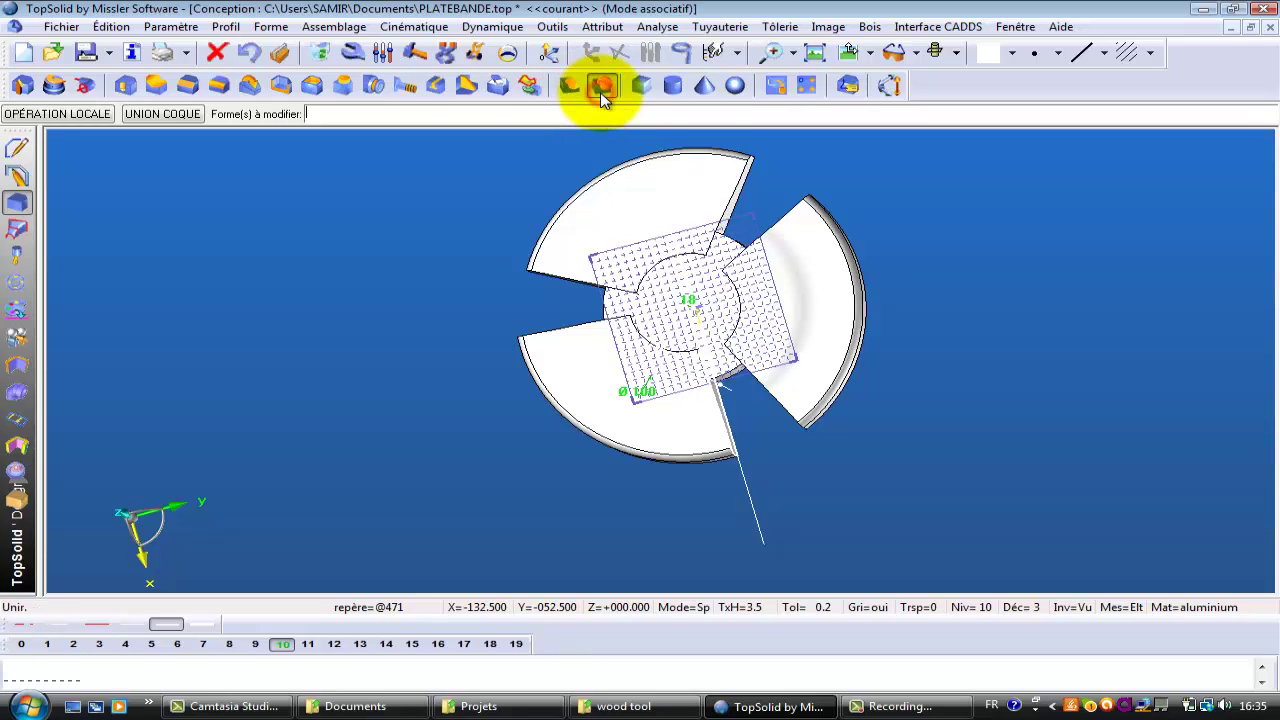
left_click(676, 327)
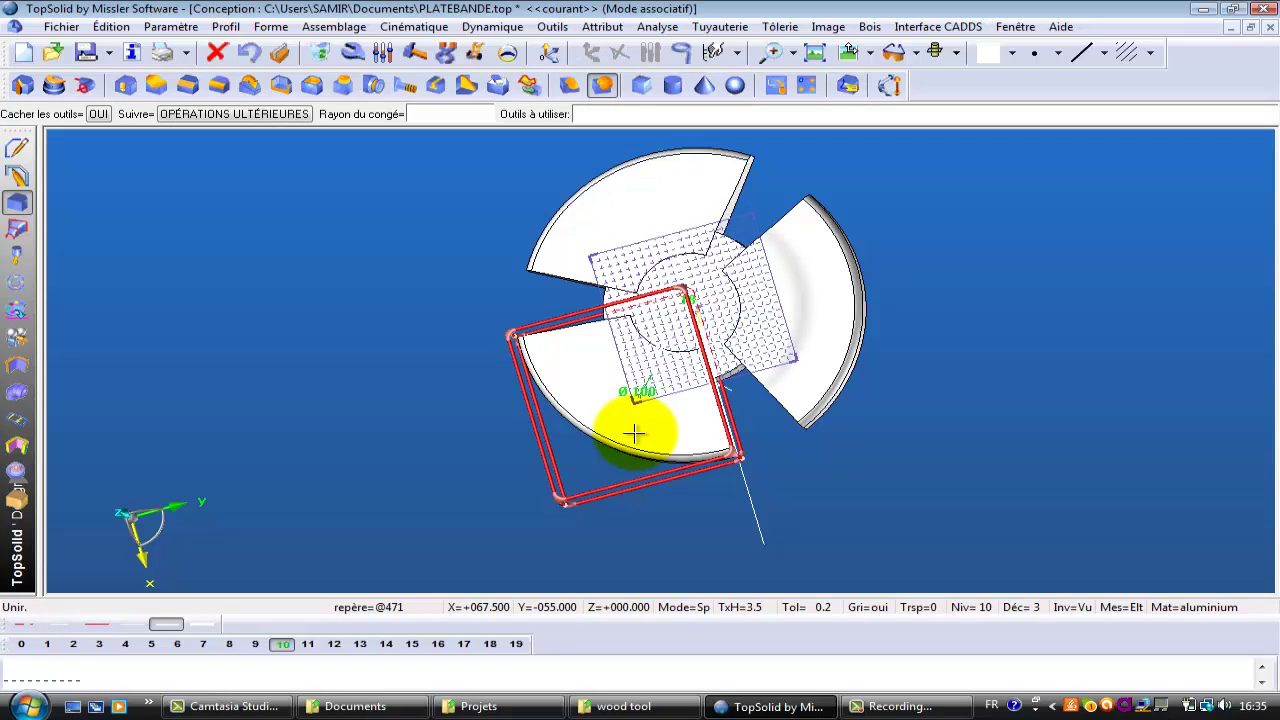
left_click(635, 434)
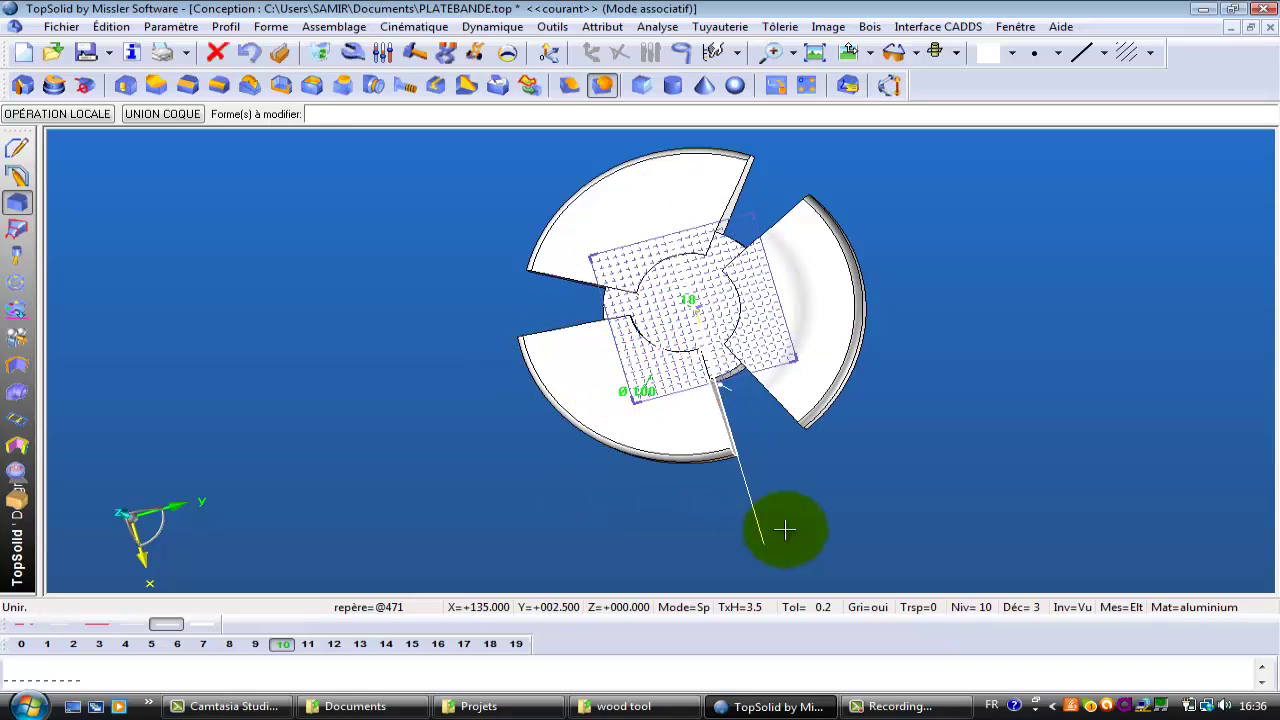
left_click(1070, 607)
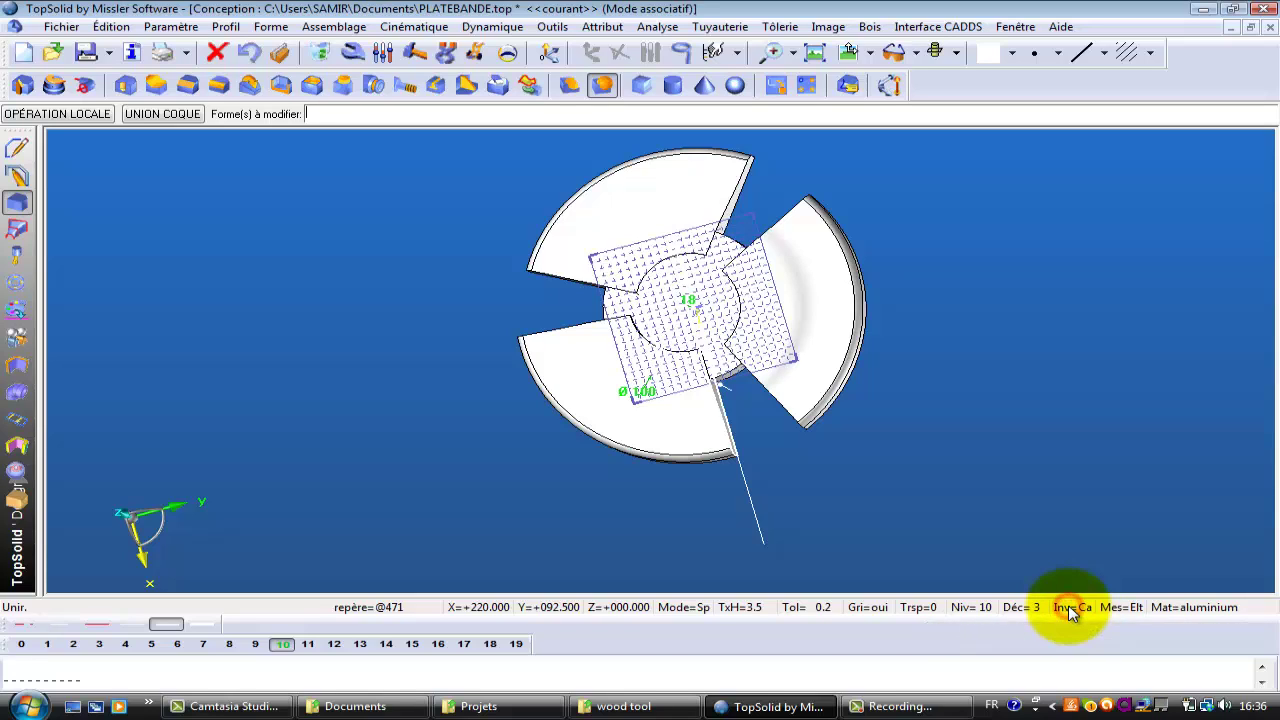
left_click(588, 366)
left_click(788, 302)
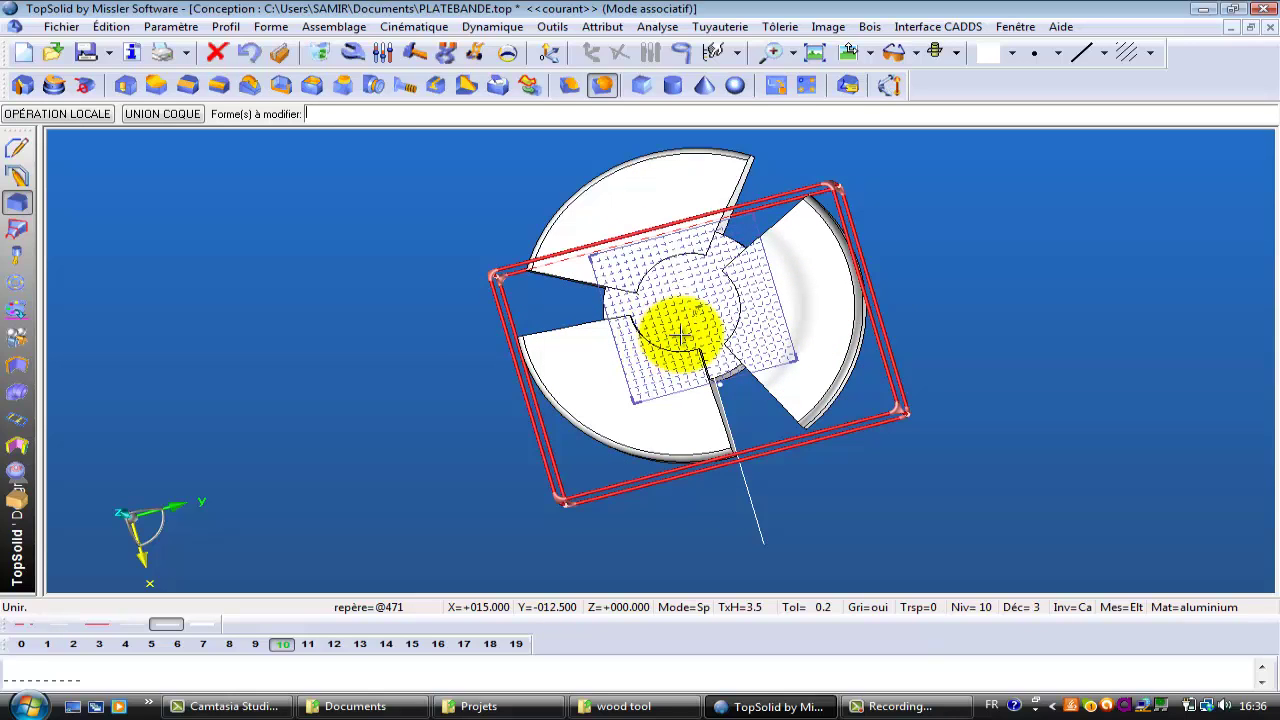
left_click(620, 214)
left_click(620, 180)
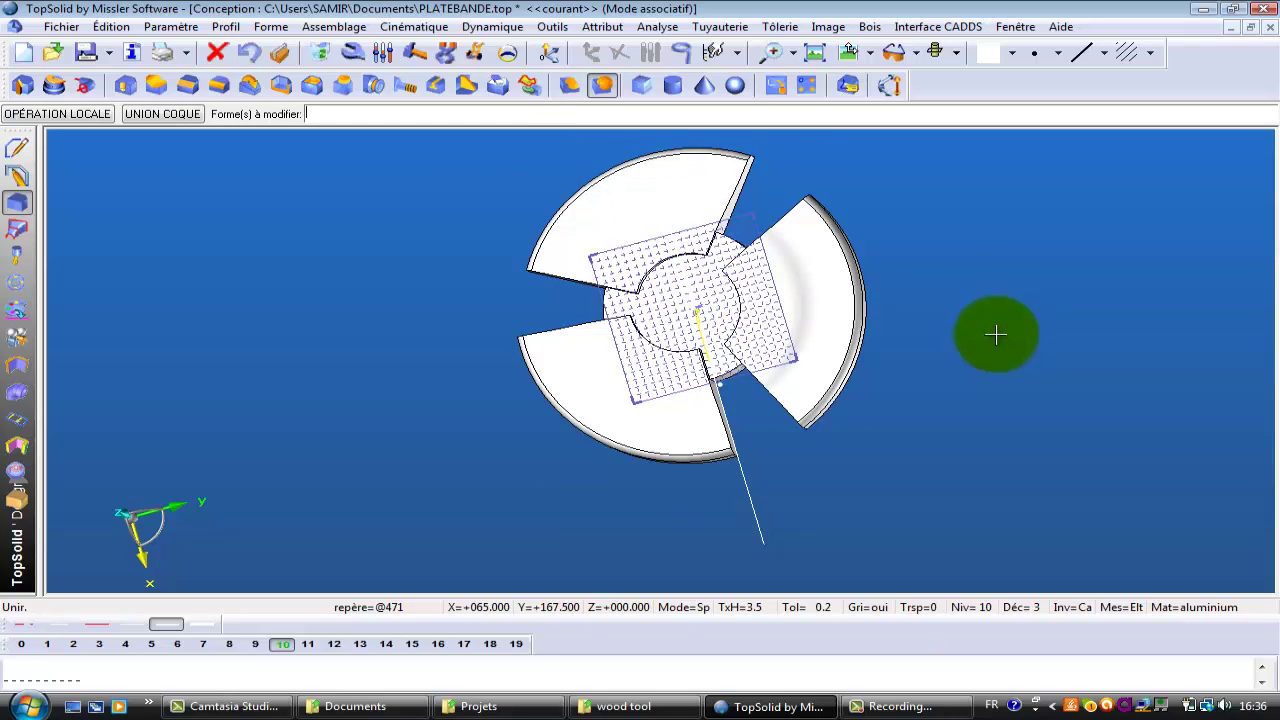
key("Escape")
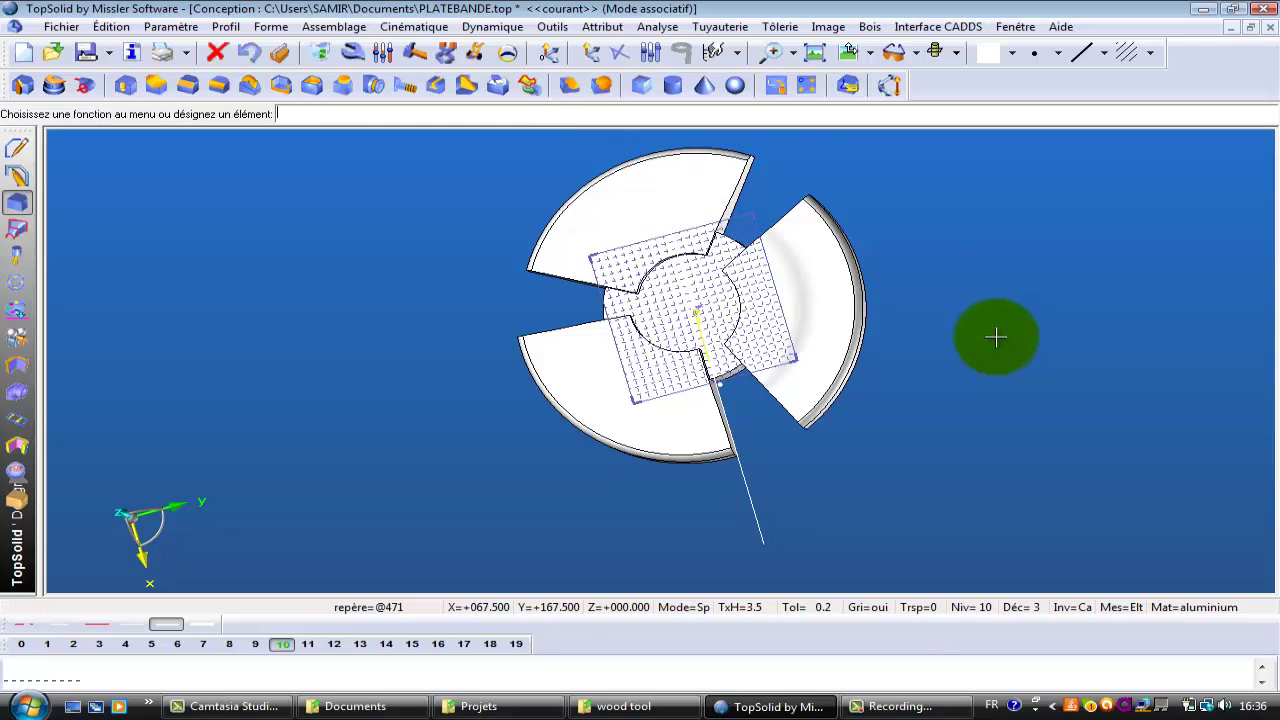
Create a cylinder of 250 mm diameter and 10 mm height along Z-, centred on the blade axis beneath the tool.
middle_click_drag(838, 463, 800, 263)
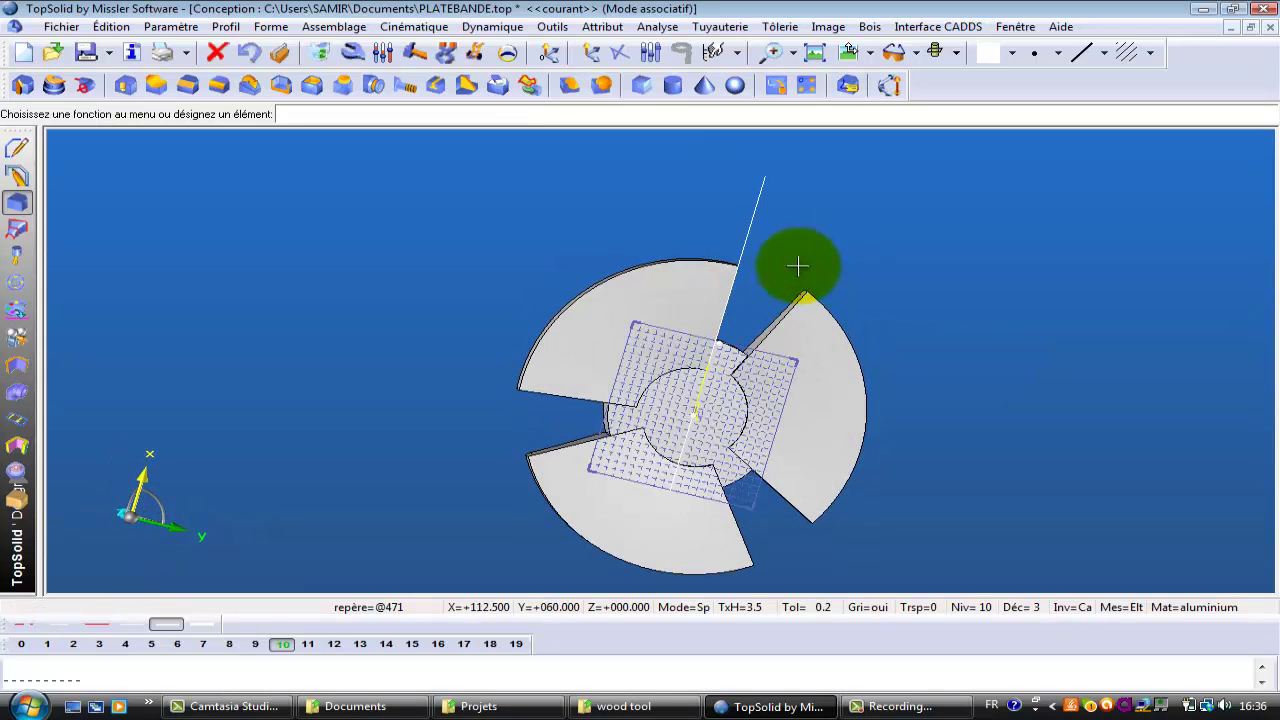
left_click(678, 92)
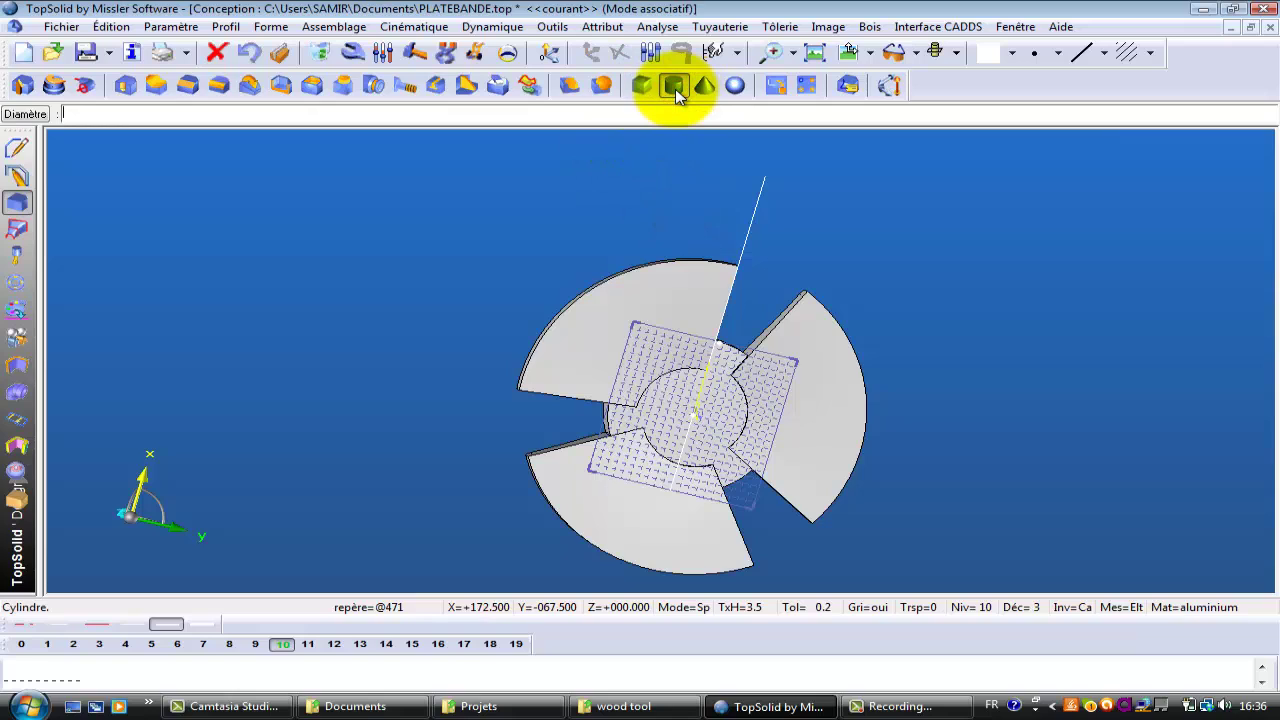
key("Return")
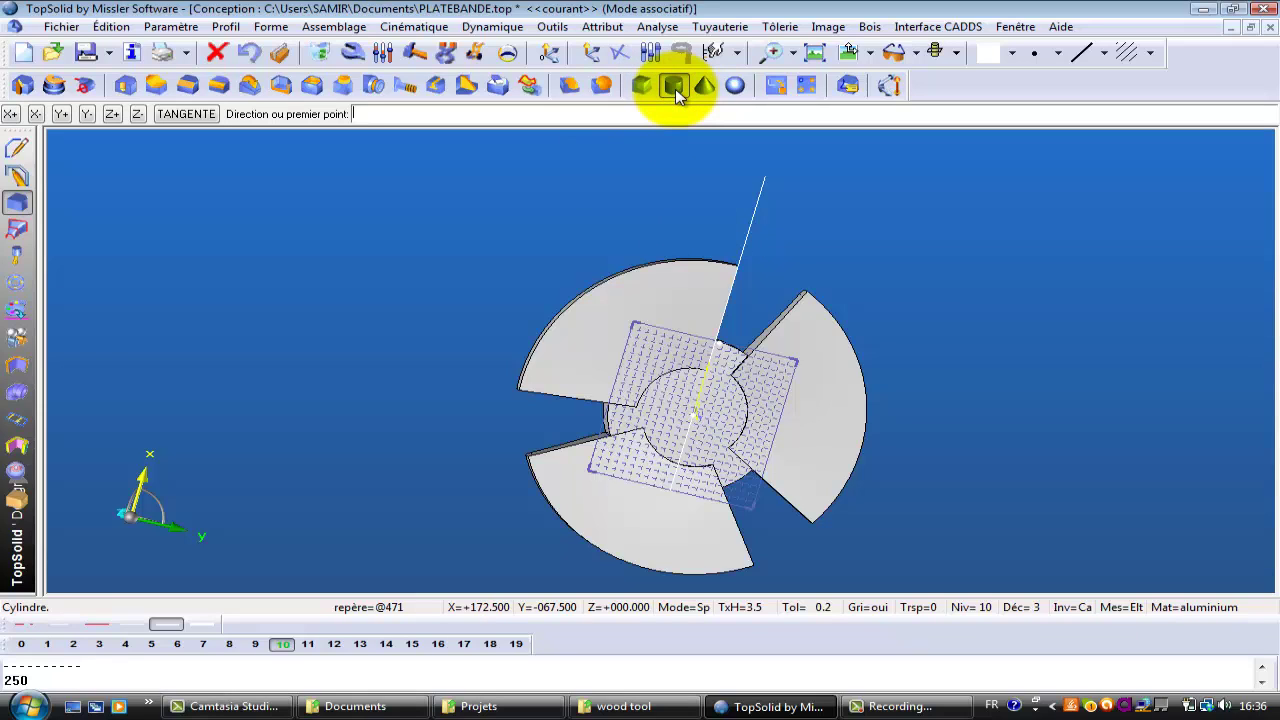
left_click(137, 114)
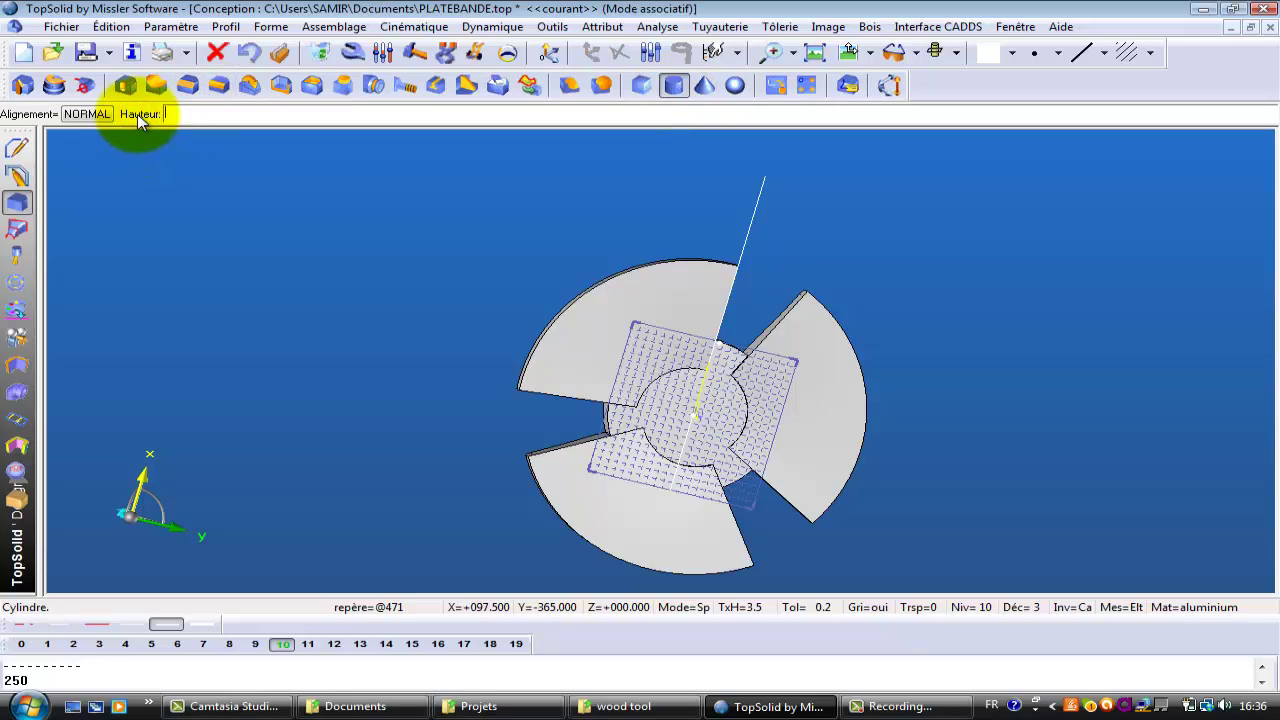
key("Return")
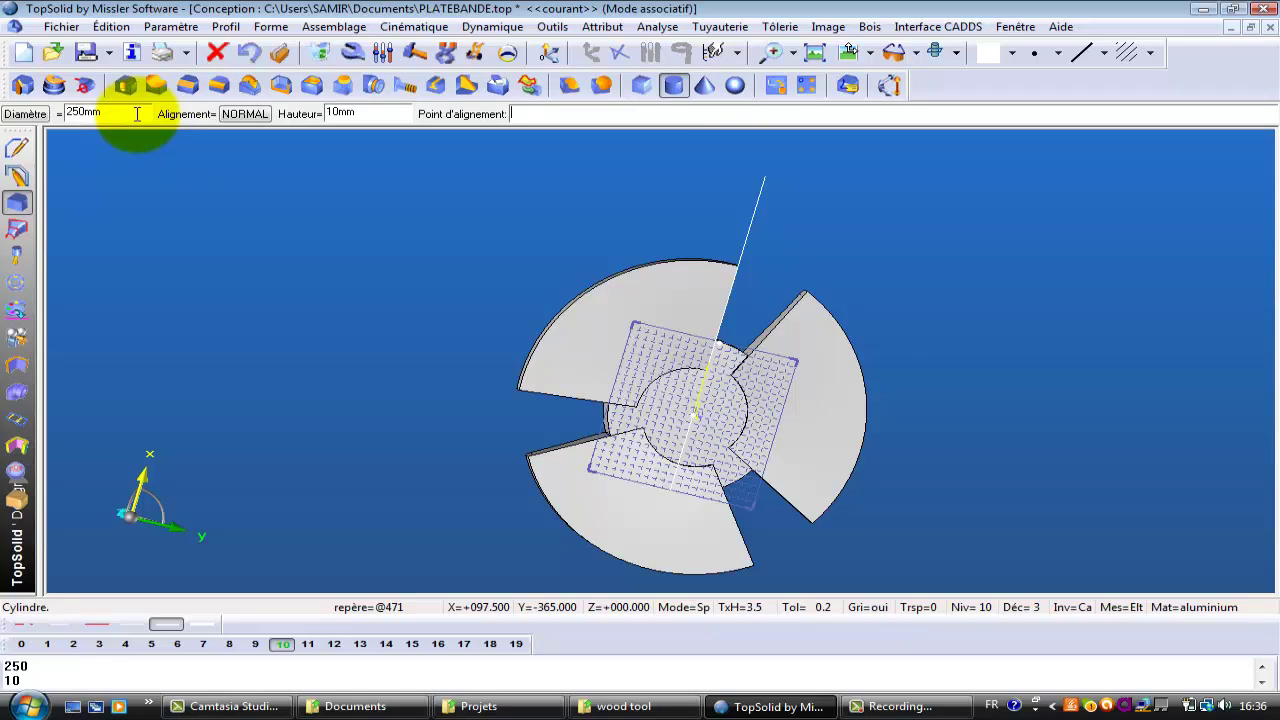
left_click(523, 204)
Subtract the 250 mm cylinder from the united tool body to trim its underside flat.
middle_click_drag(536, 220, 486, 329)
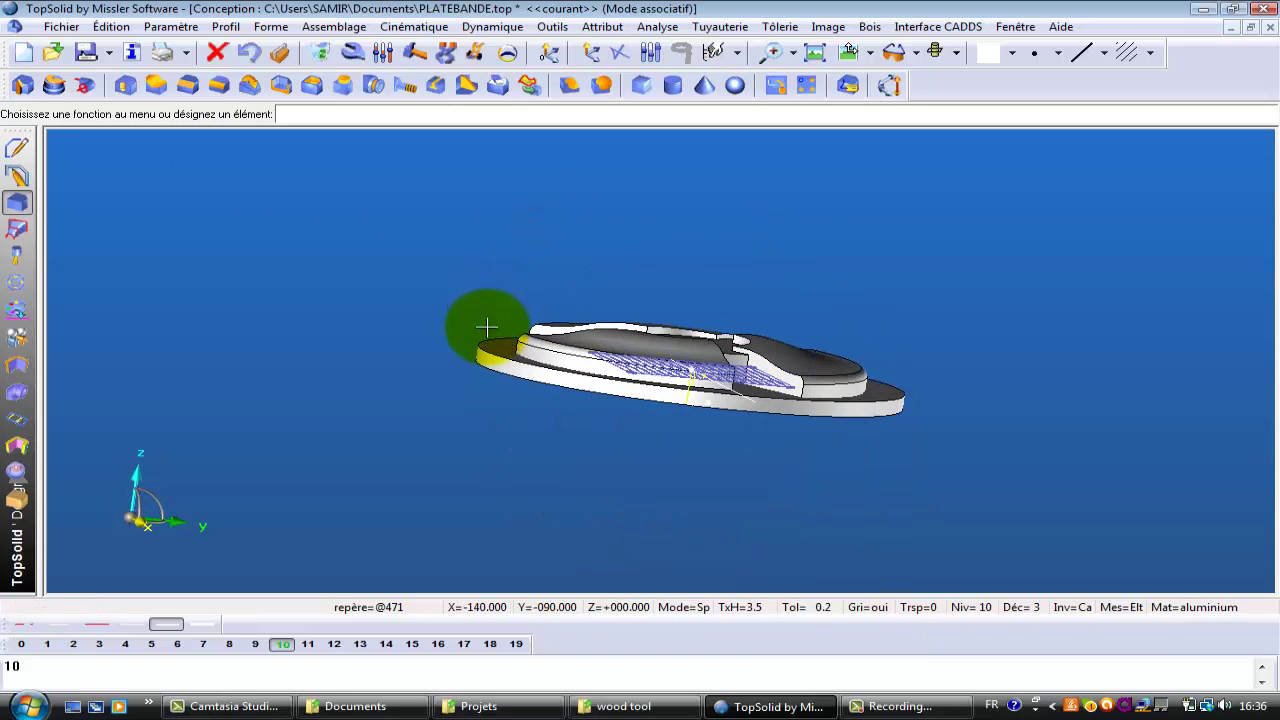
left_click(571, 84)
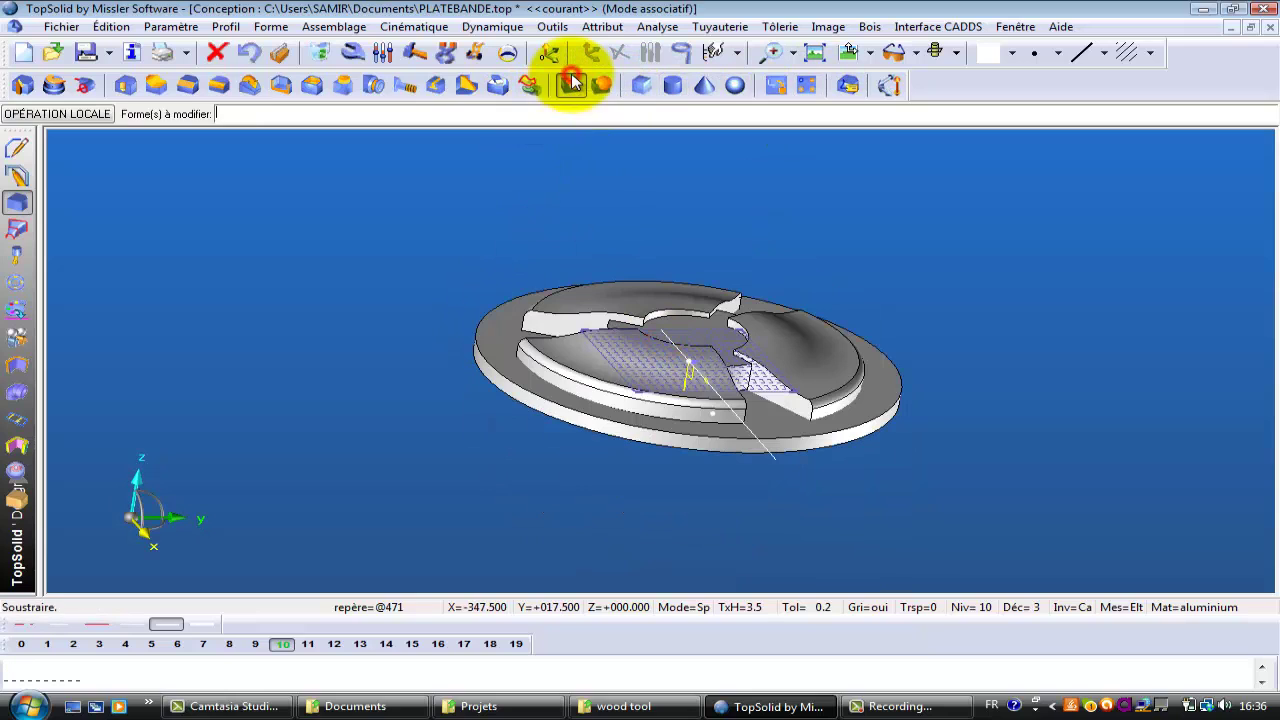
left_click(663, 369)
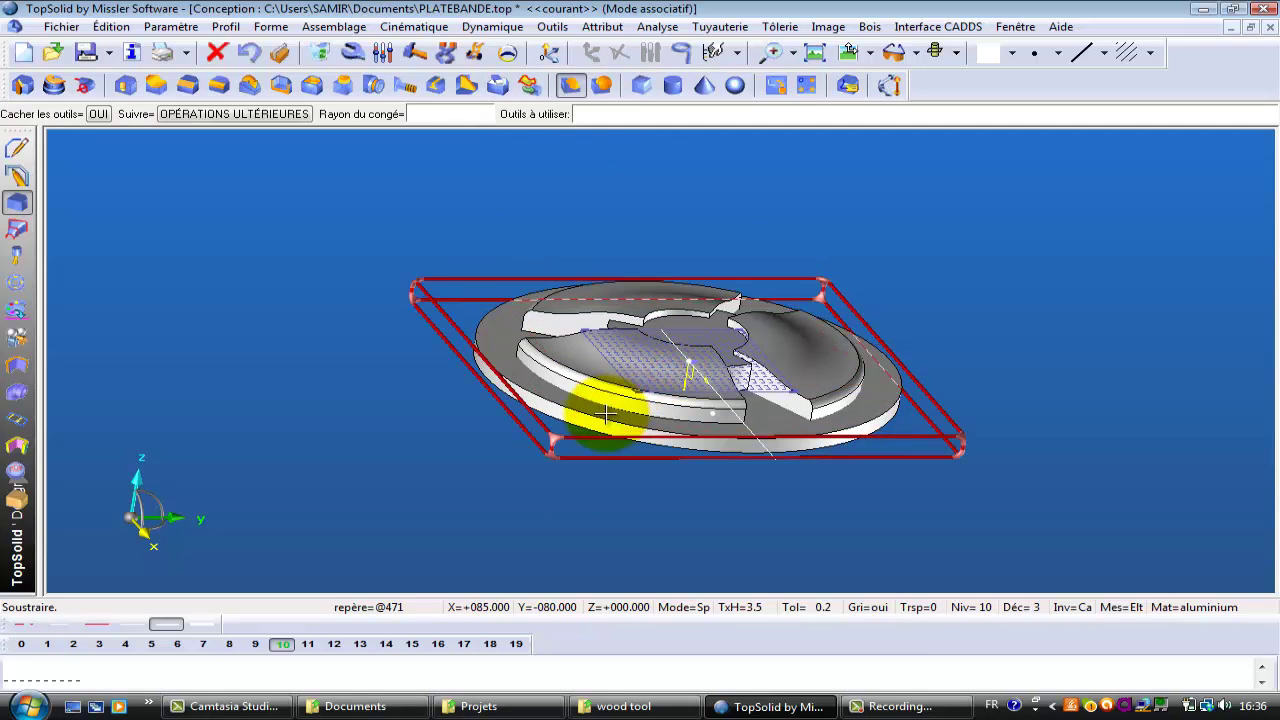
left_click(602, 409)
middle_click_drag(606, 413, 667, 463)
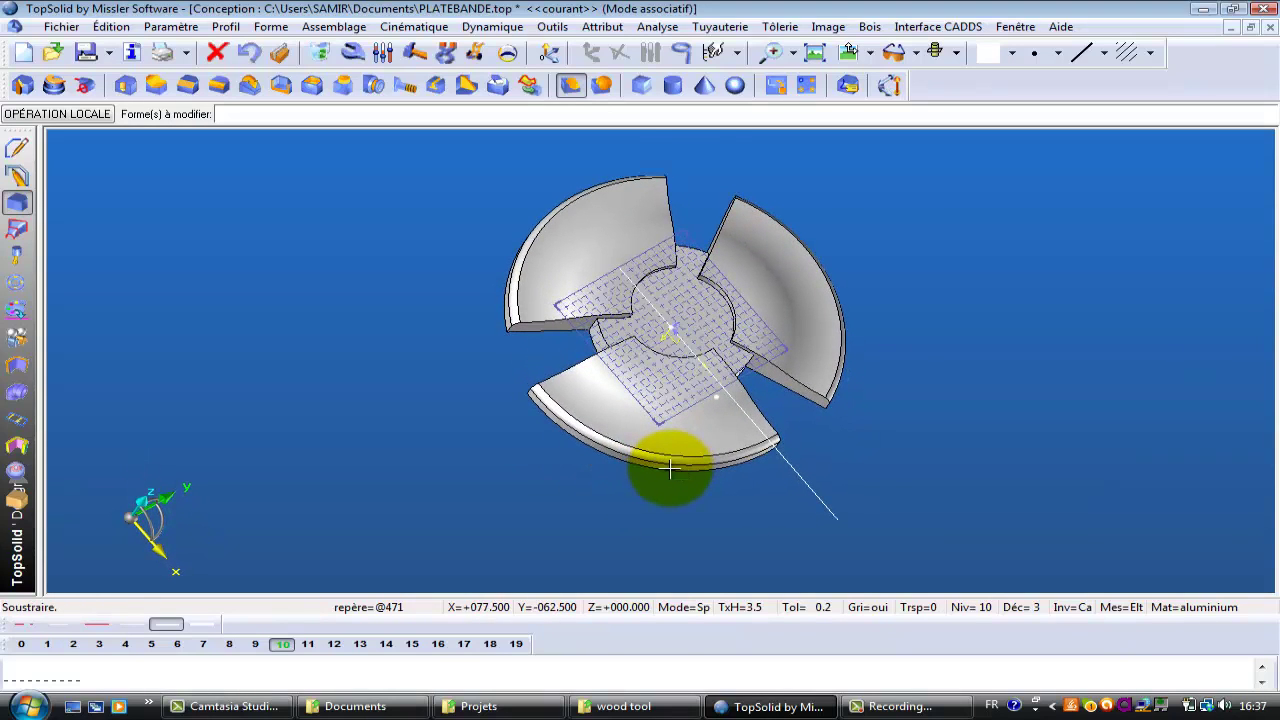
Drill a blind plain hole of 98 mm diameter, 2 mm depth and 0° bottom angle, centred on the hub's upper face.
left_click(125, 86)
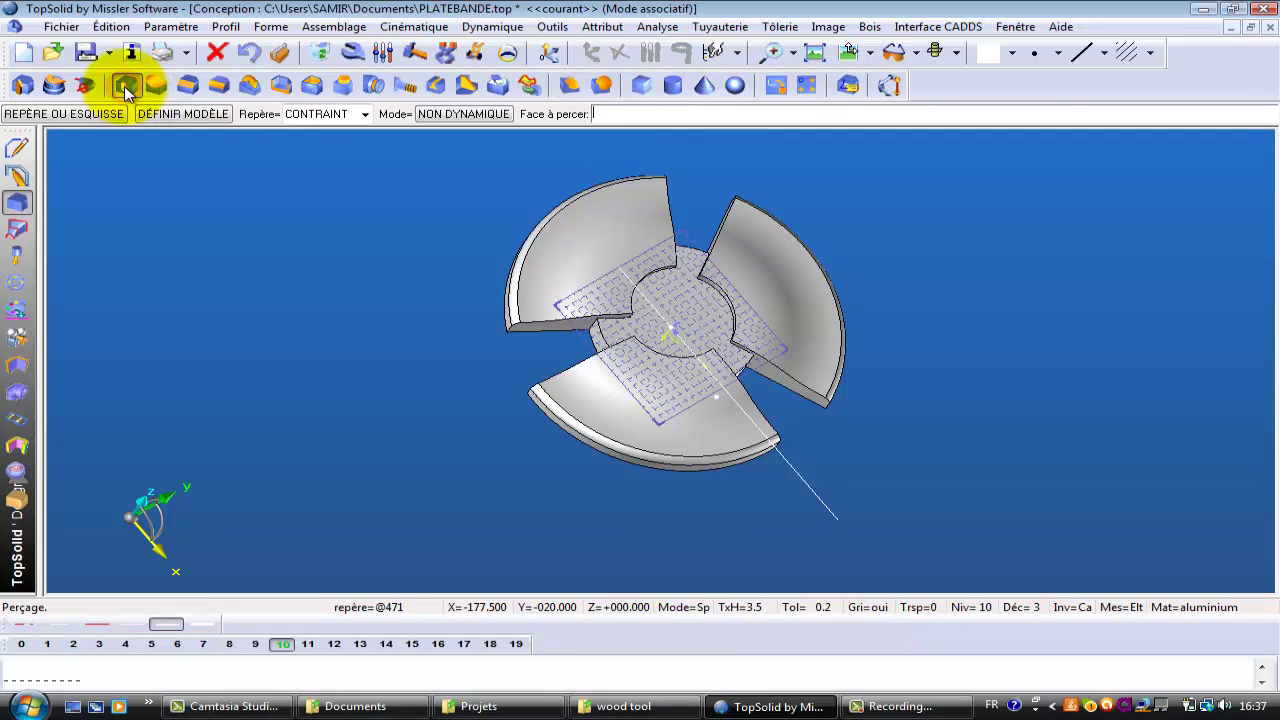
left_click(662, 316)
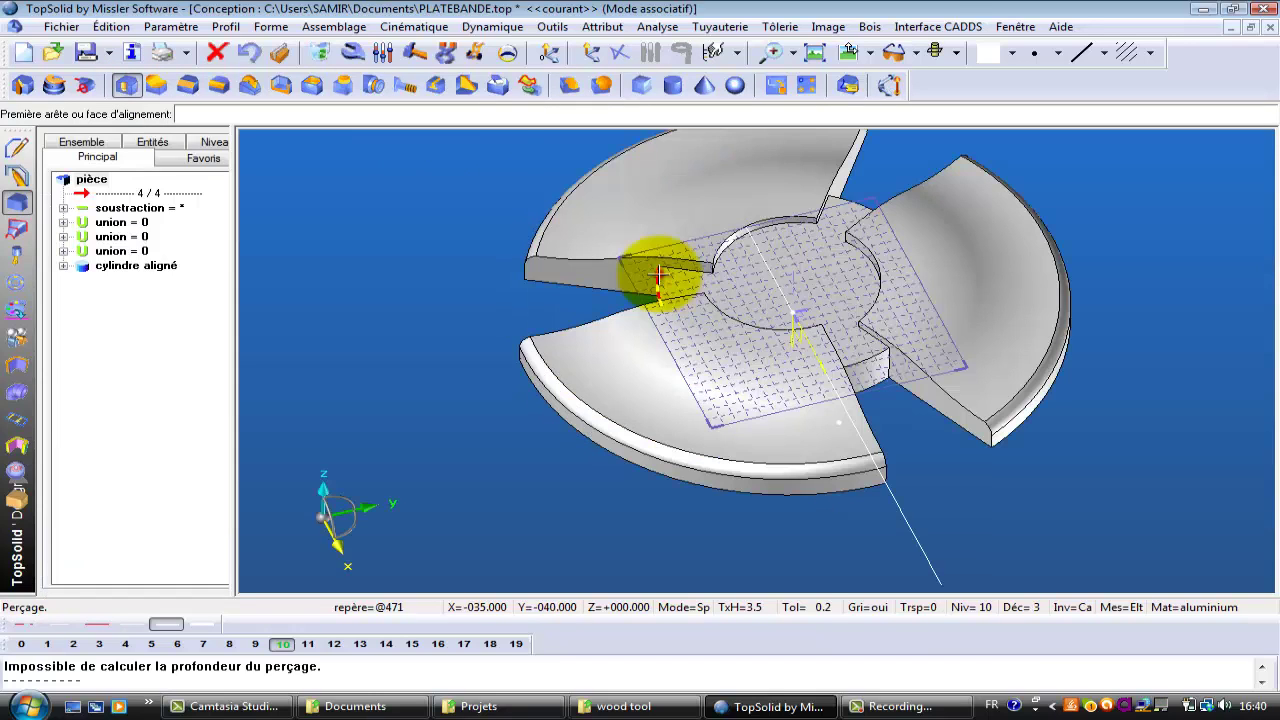
left_click(659, 272)
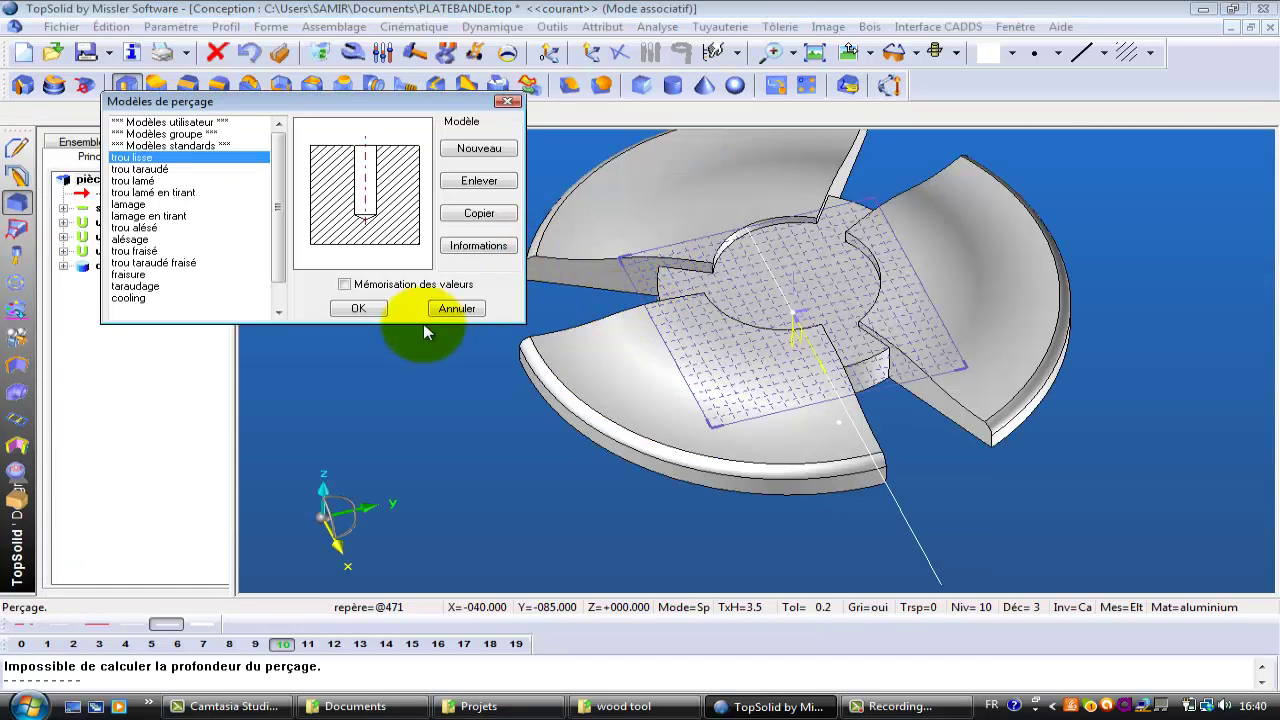
left_click(358, 308)
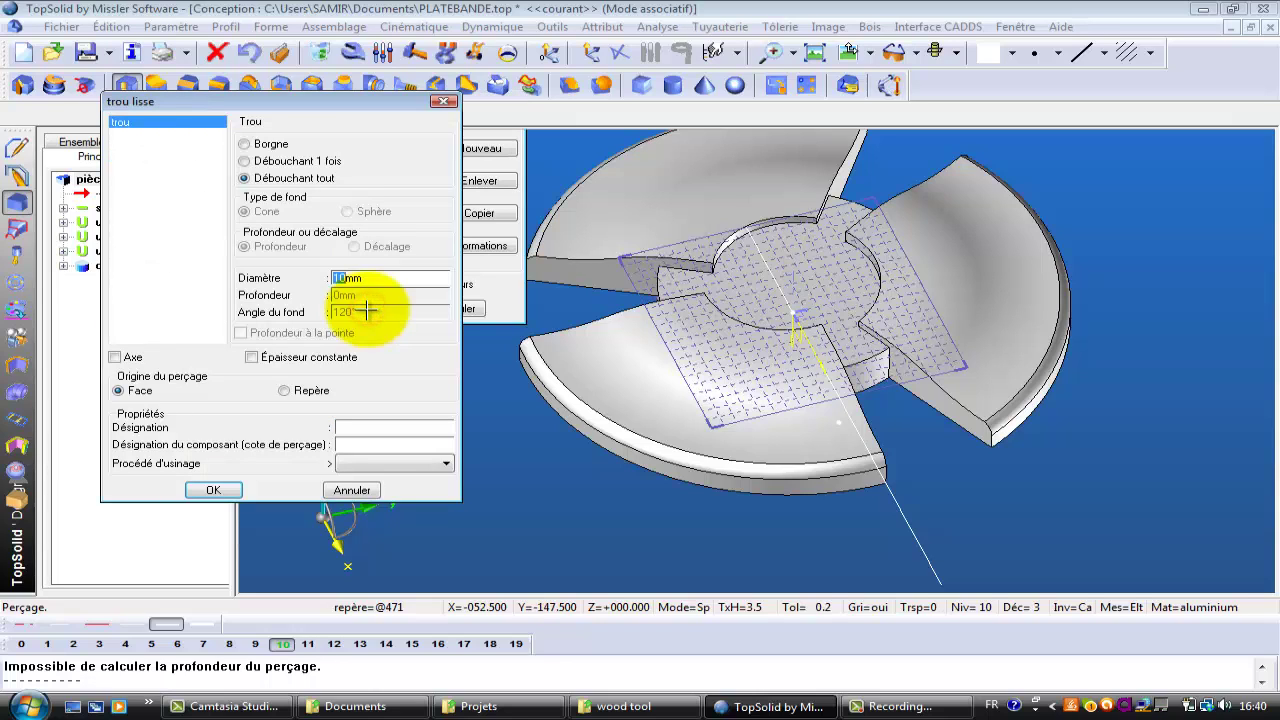
left_click(245, 146)
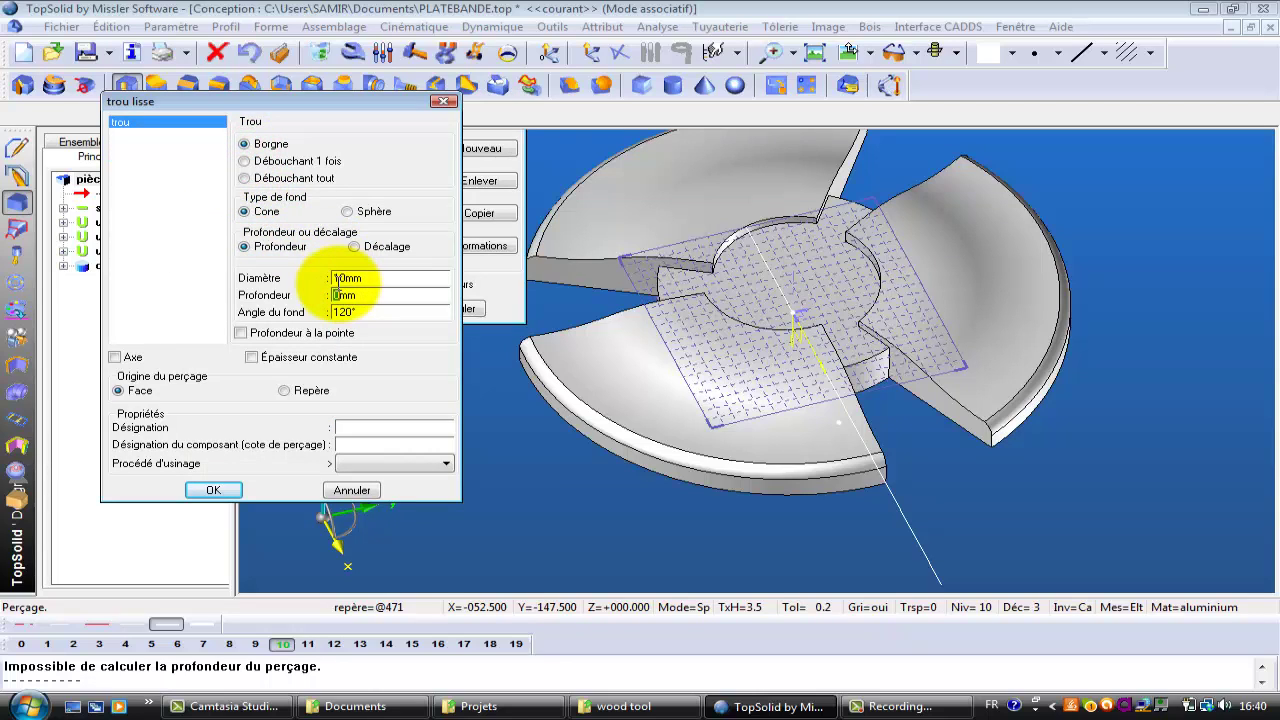
left_click(342, 281)
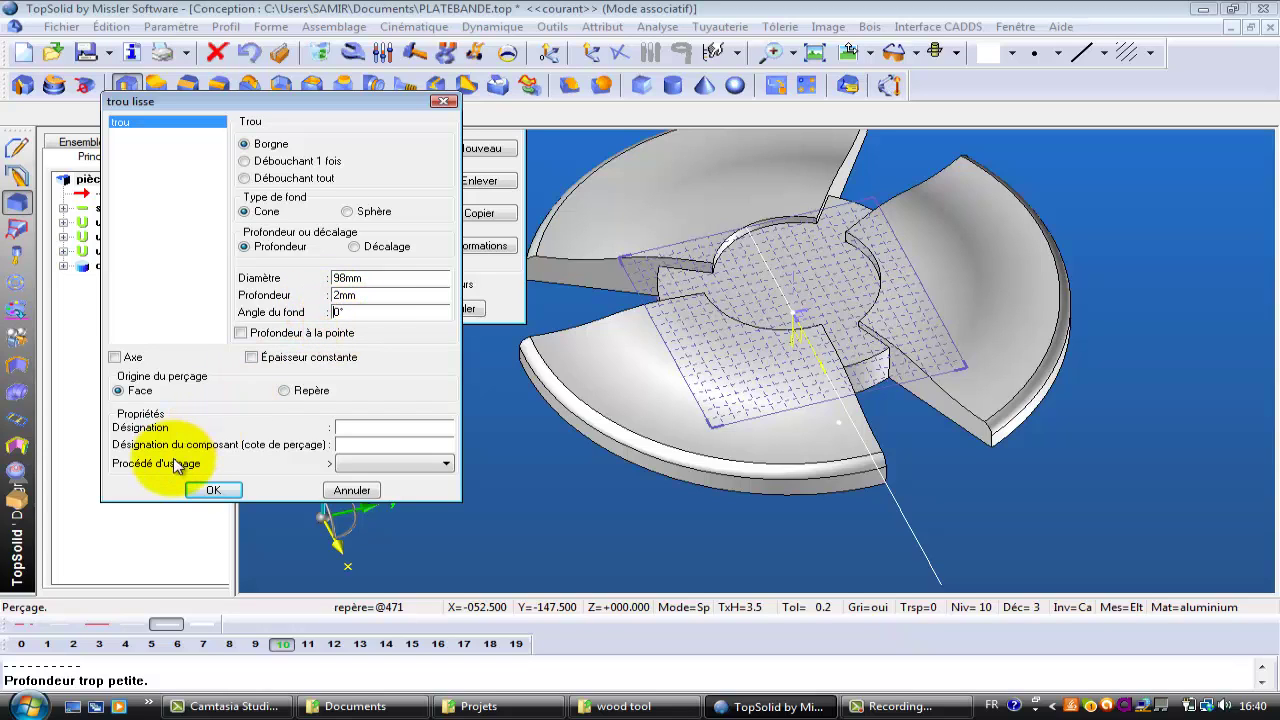
left_click(208, 492)
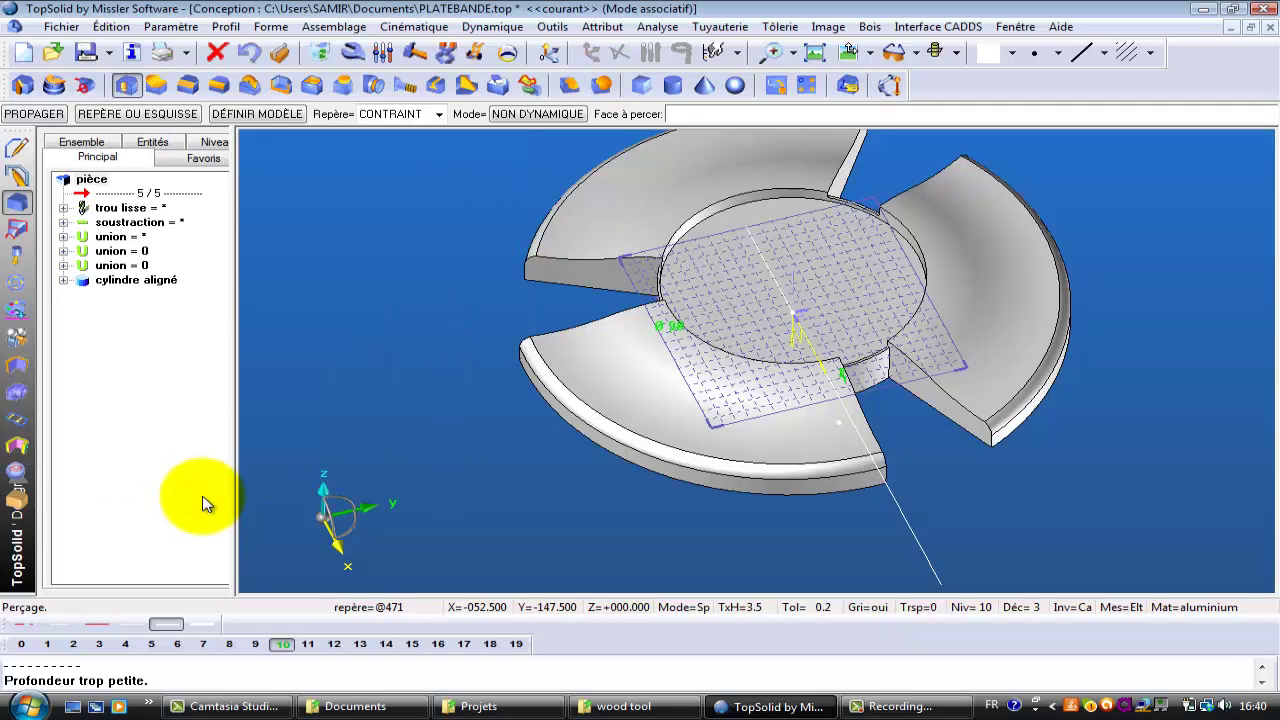
Set the diameter of the hub's plain hole recess to 100 mm.
middle_click_drag(837, 241, 849, 209)
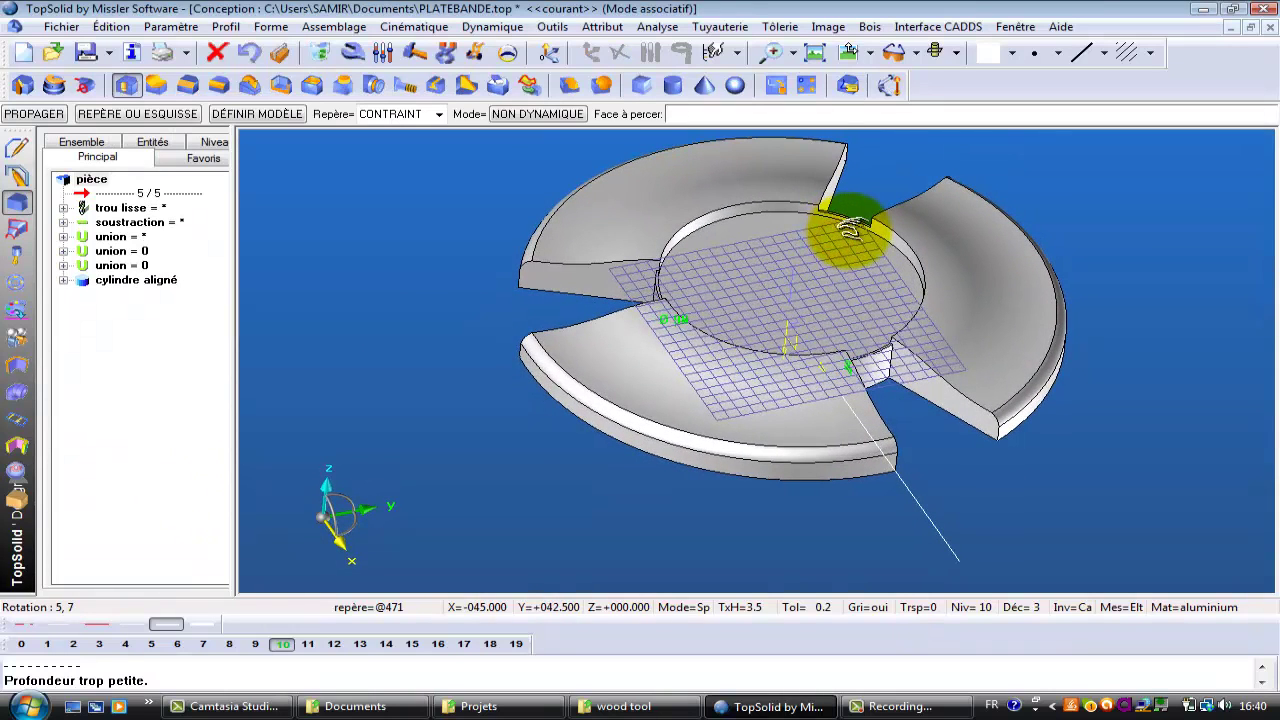
double_click(97, 210)
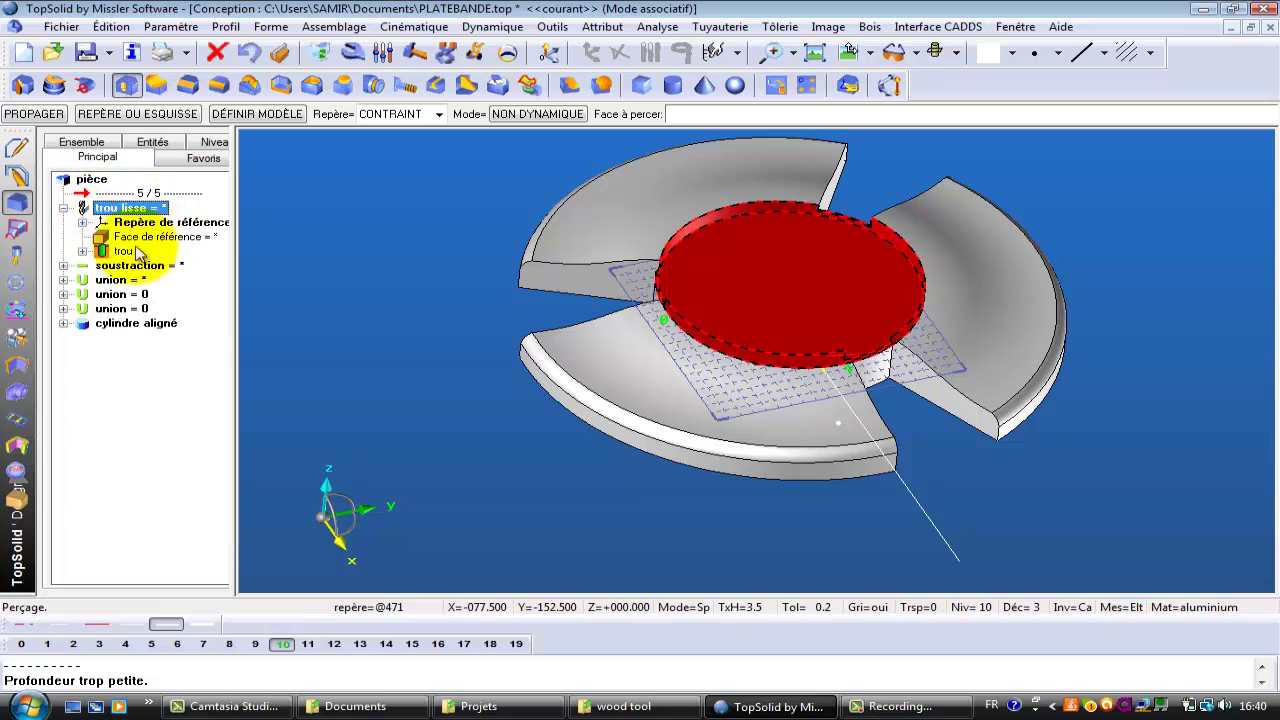
left_click(83, 251)
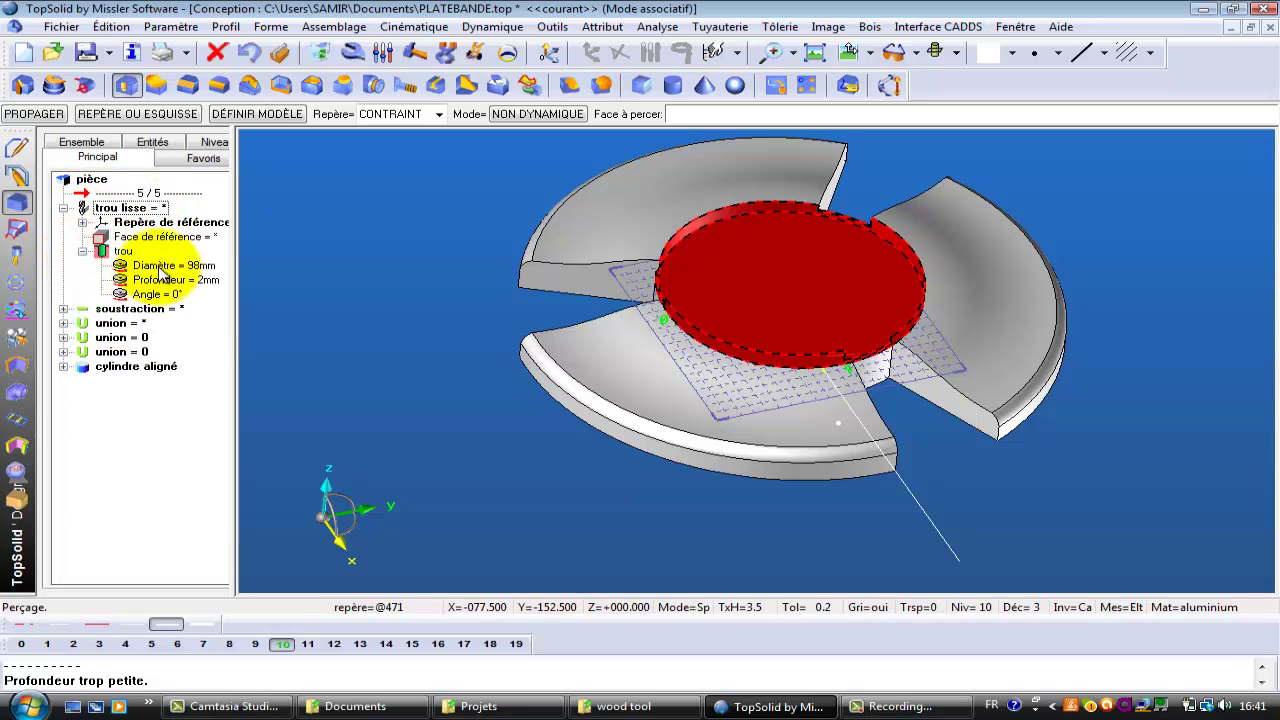
double_click(160, 266)
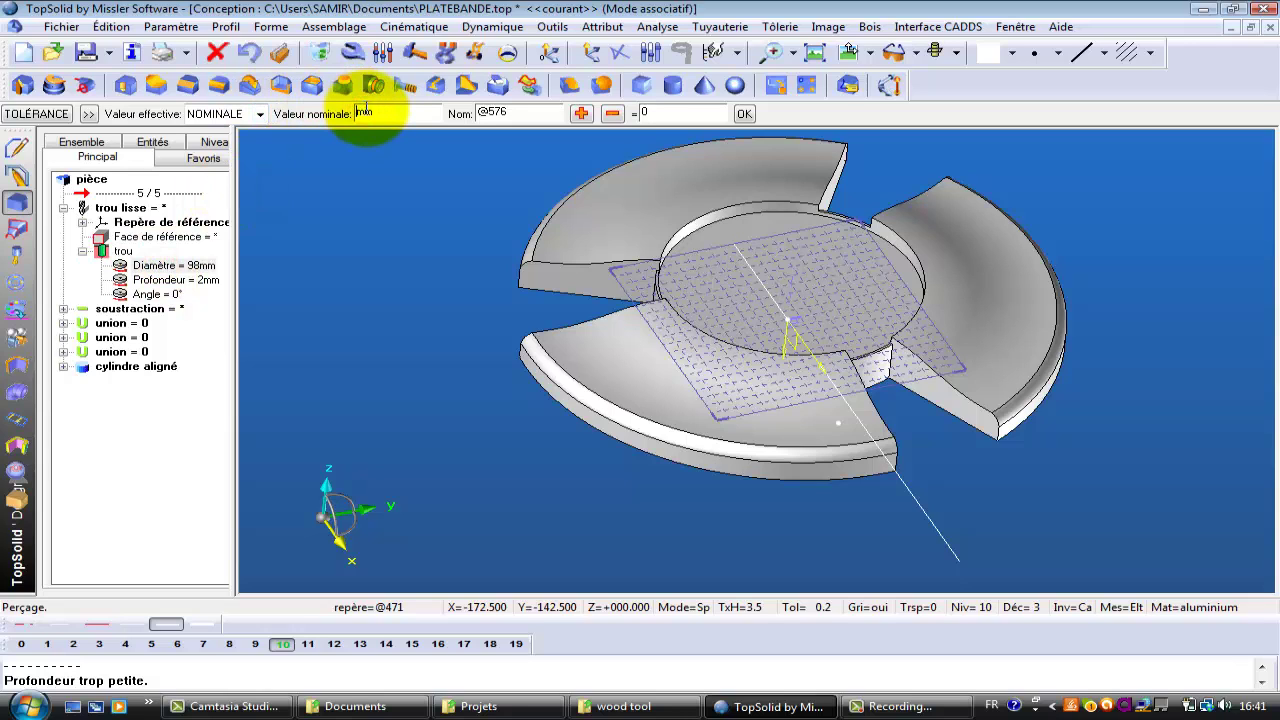
type("100")
key("Return")
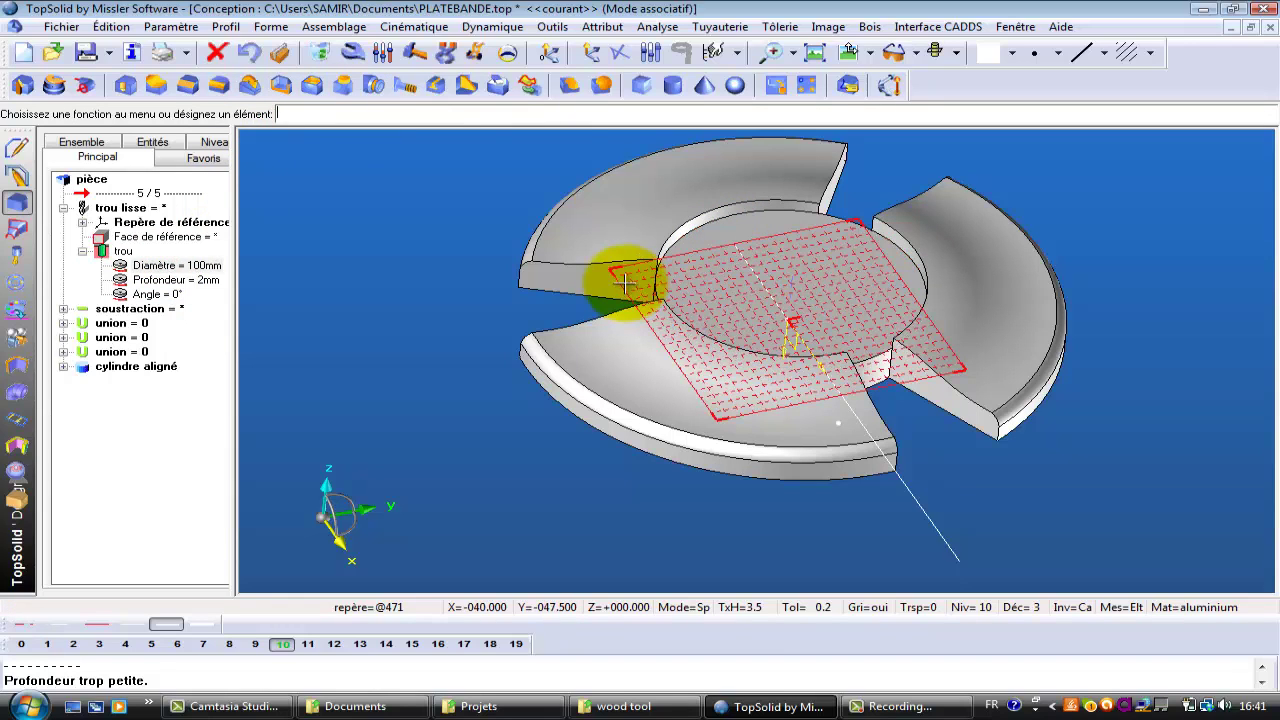
Drill a counterbored through-all hole centred on the hub recess, 50 mm in diameter with a counterbore 70 mm wide and 5 mm deep.
left_click(126, 85)
left_click(782, 248)
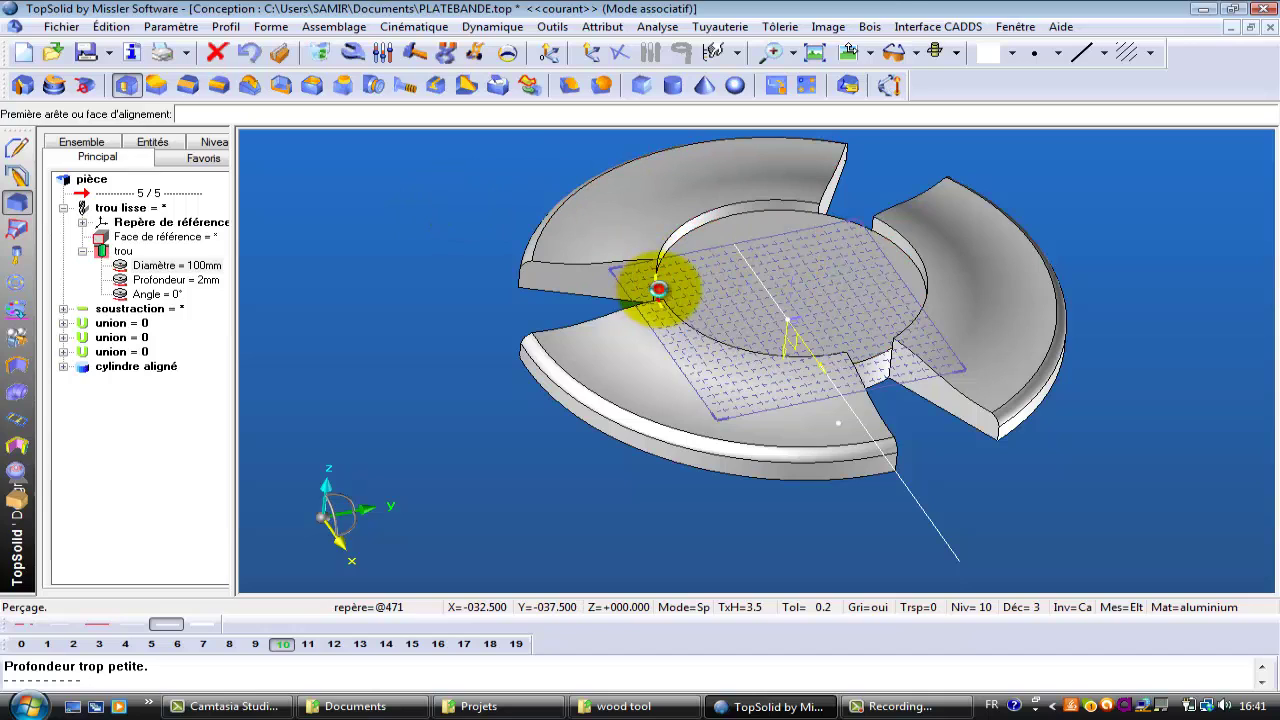
left_click(658, 289)
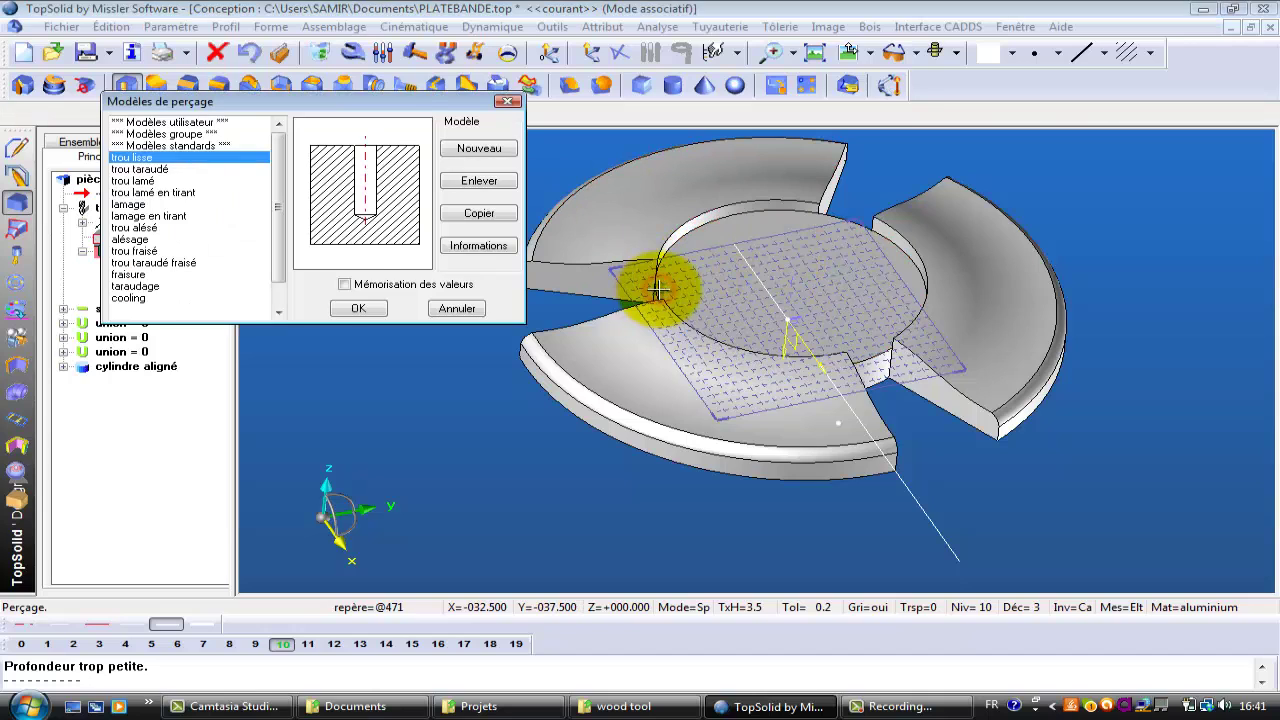
left_click(140, 181)
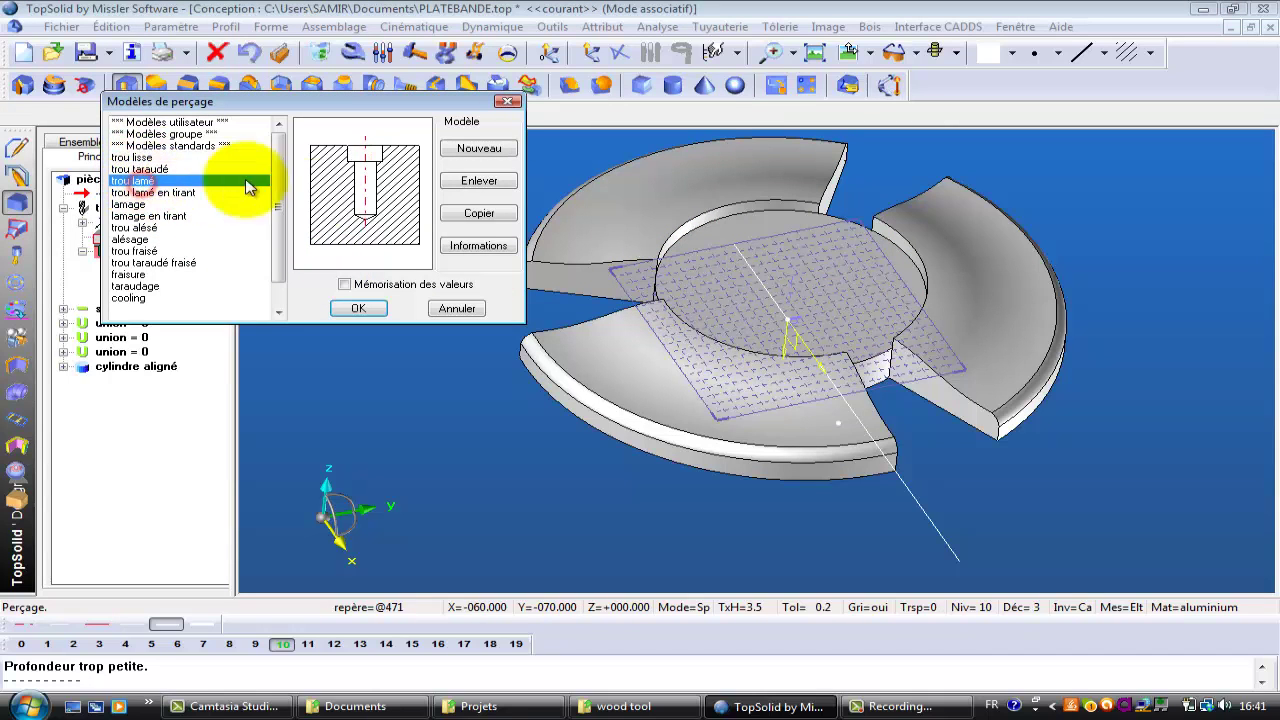
left_click(359, 307)
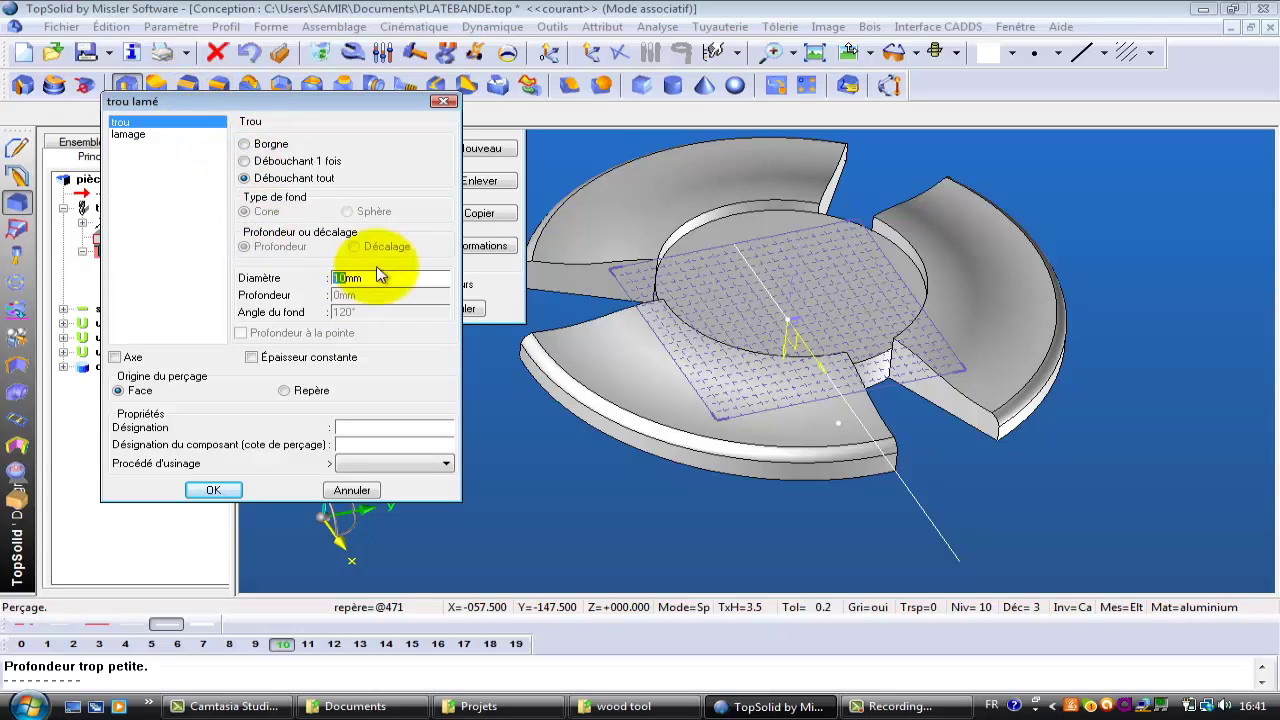
type("50")
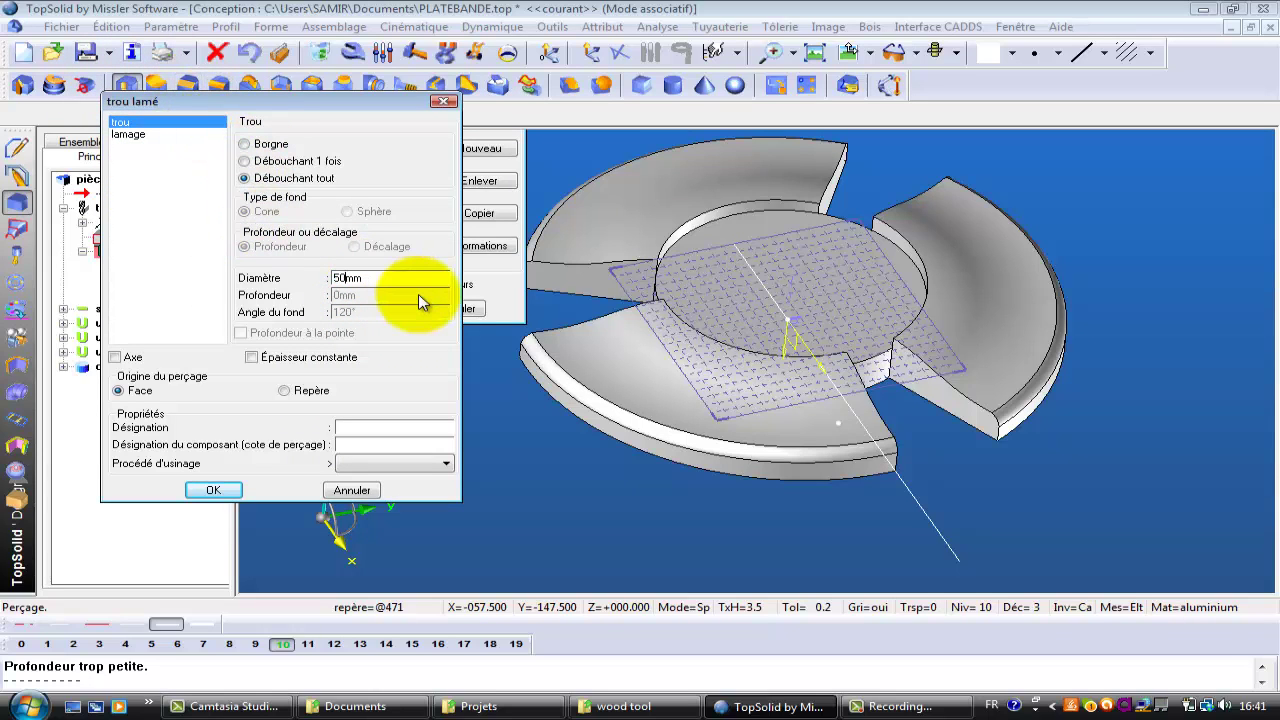
left_click(127, 134)
double_click(340, 180)
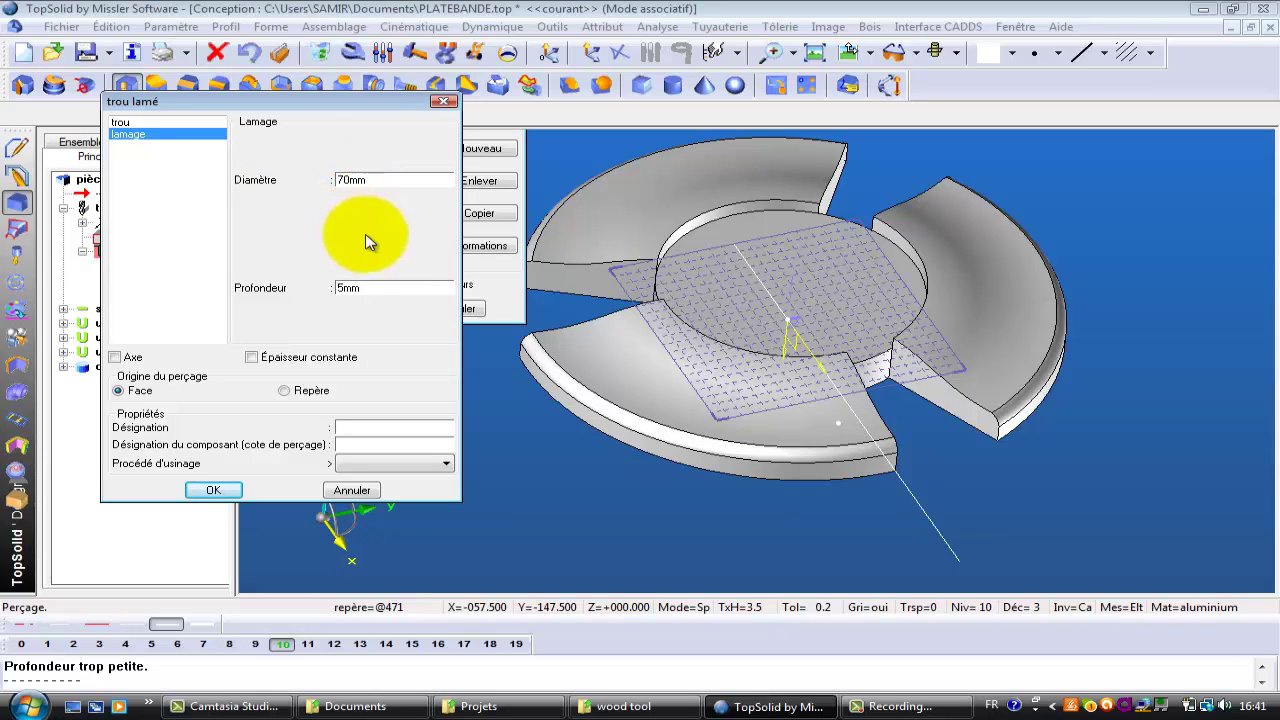
left_click(226, 495)
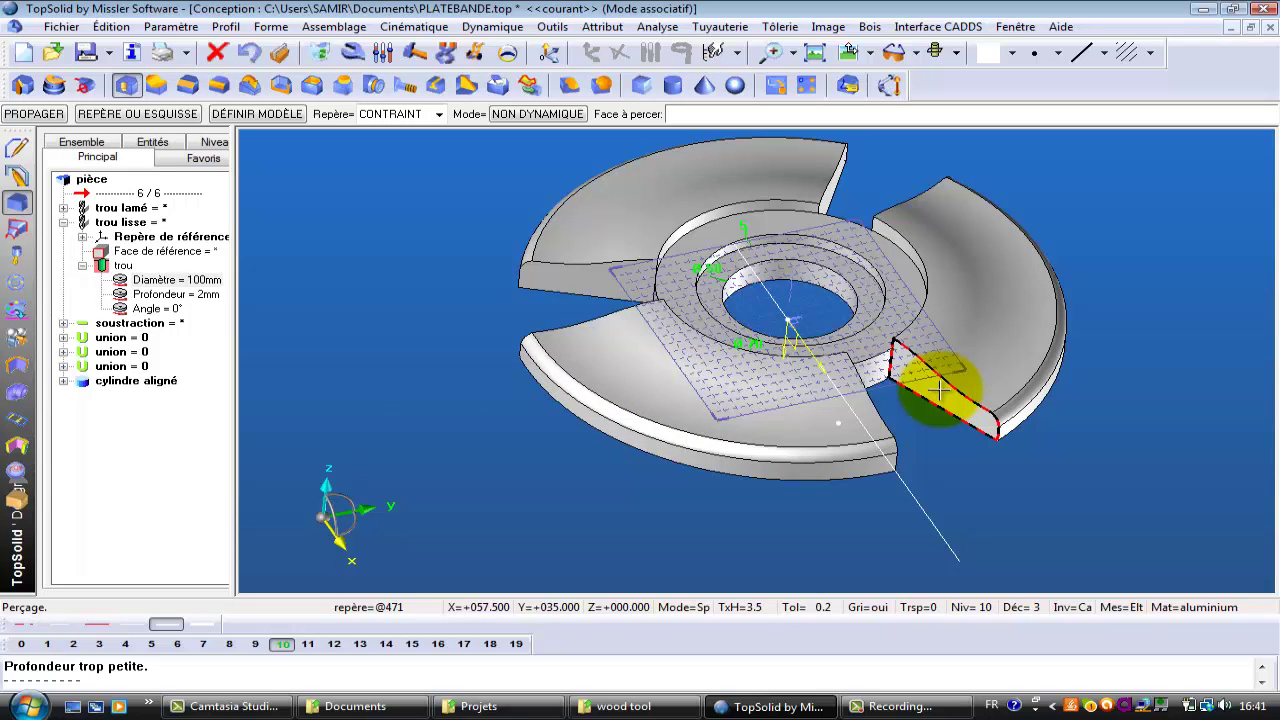
Save the document and decline to define a part.
left_click(60, 27)
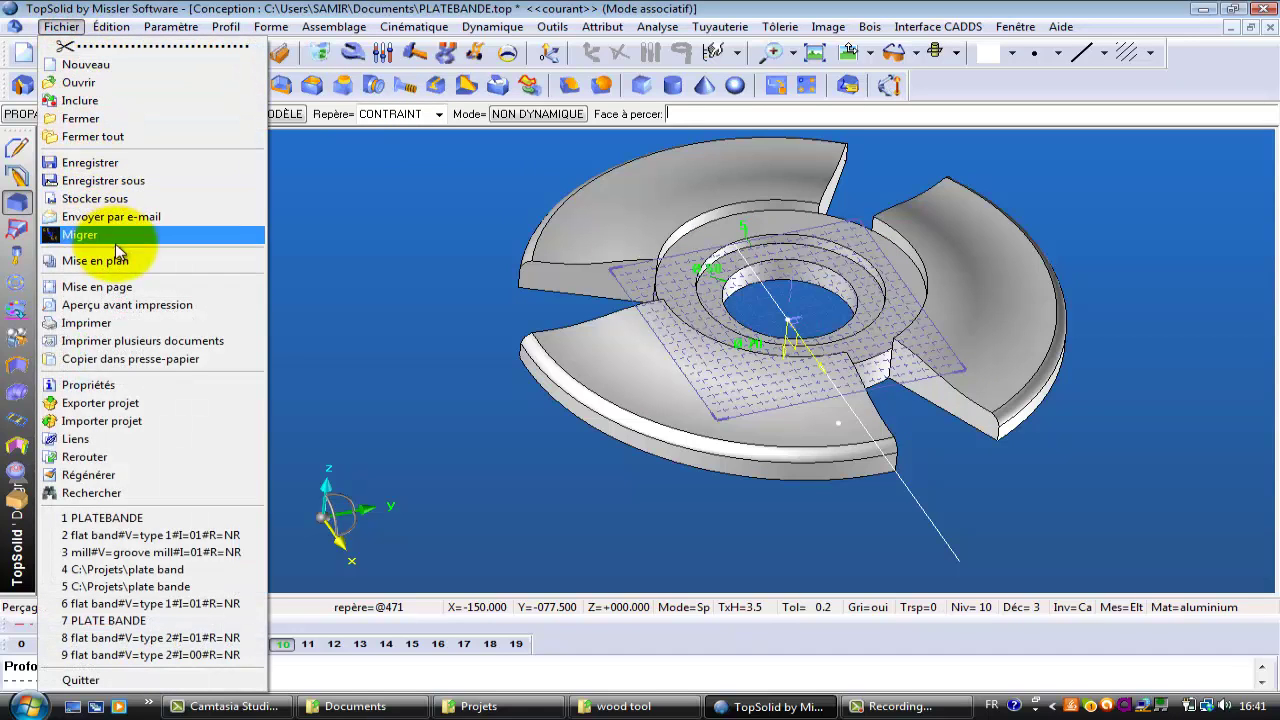
left_click(99, 166)
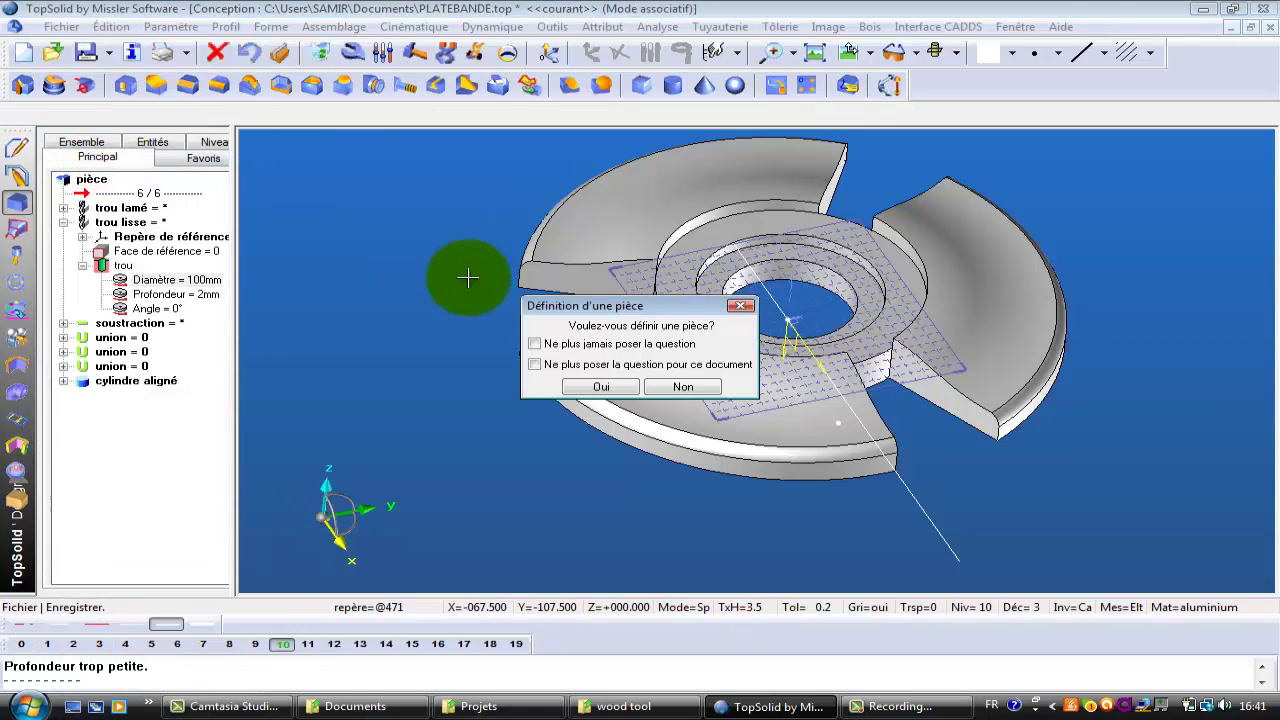
left_click(677, 389)
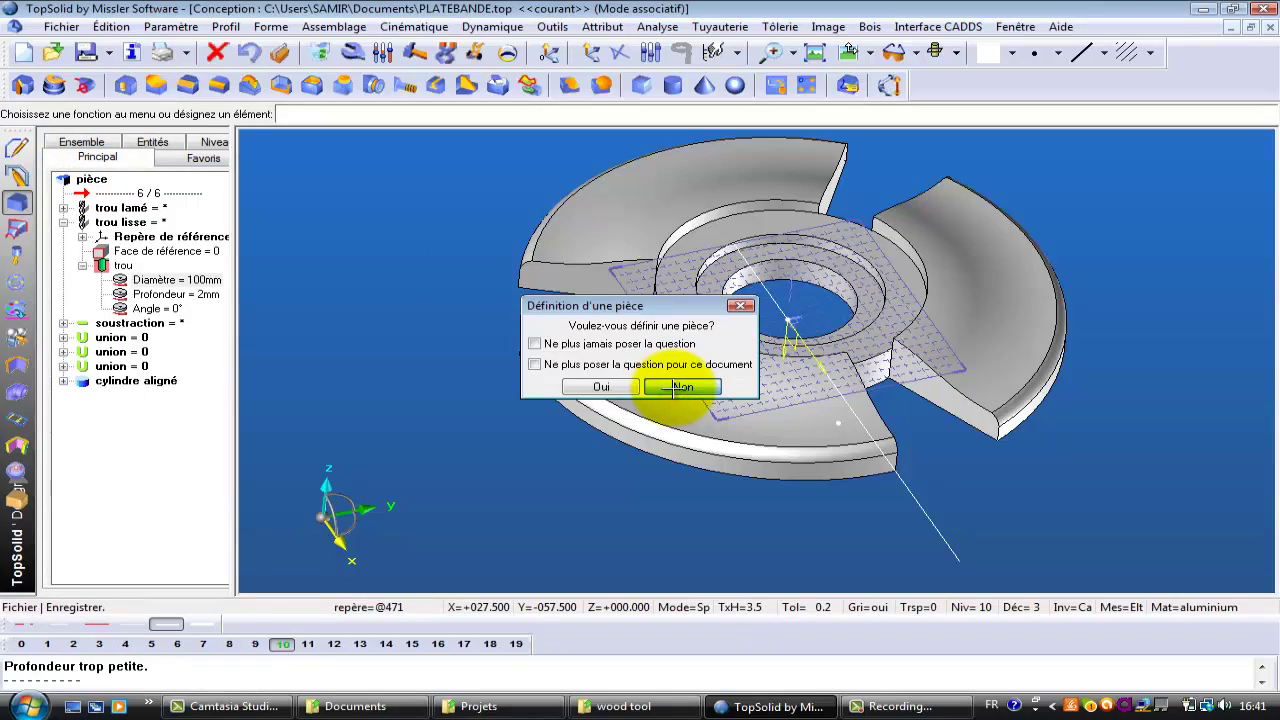
In top view, stretch the current coordinate system's grid outward on all four sides so it extends across the blades.
scroll(603, 362, "up", 2)
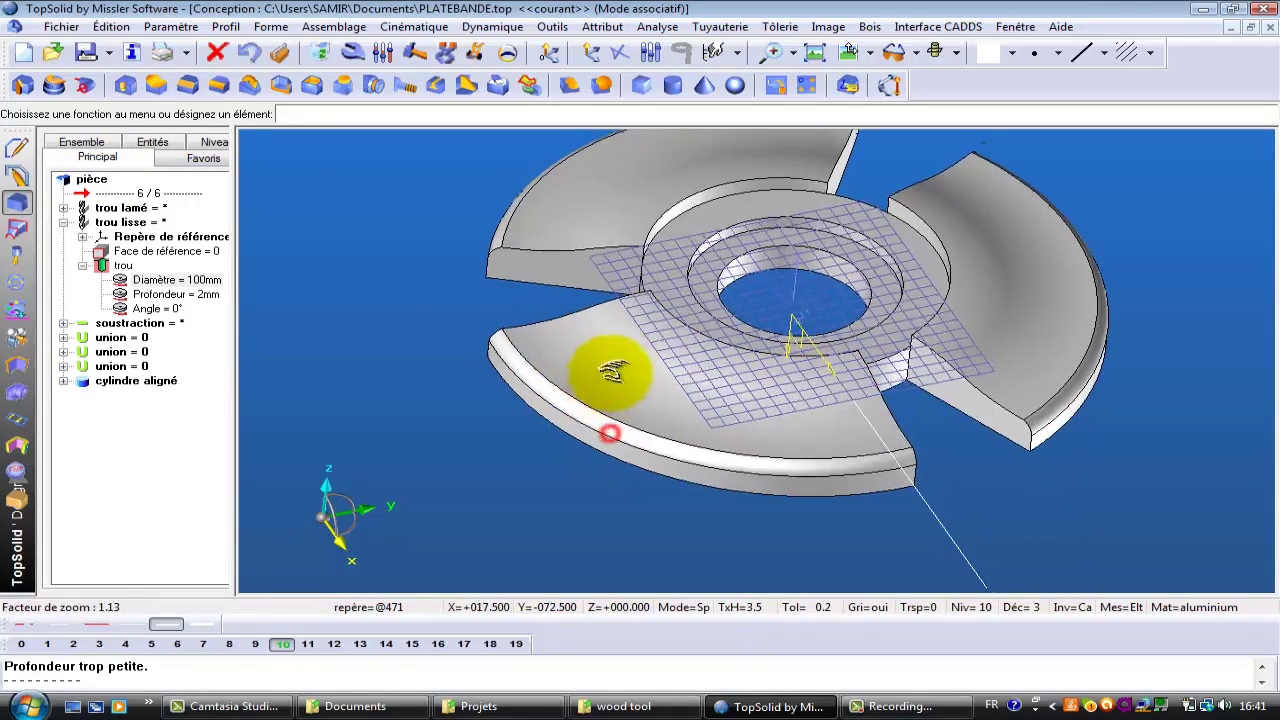
middle_click_drag(608, 356, 600, 372)
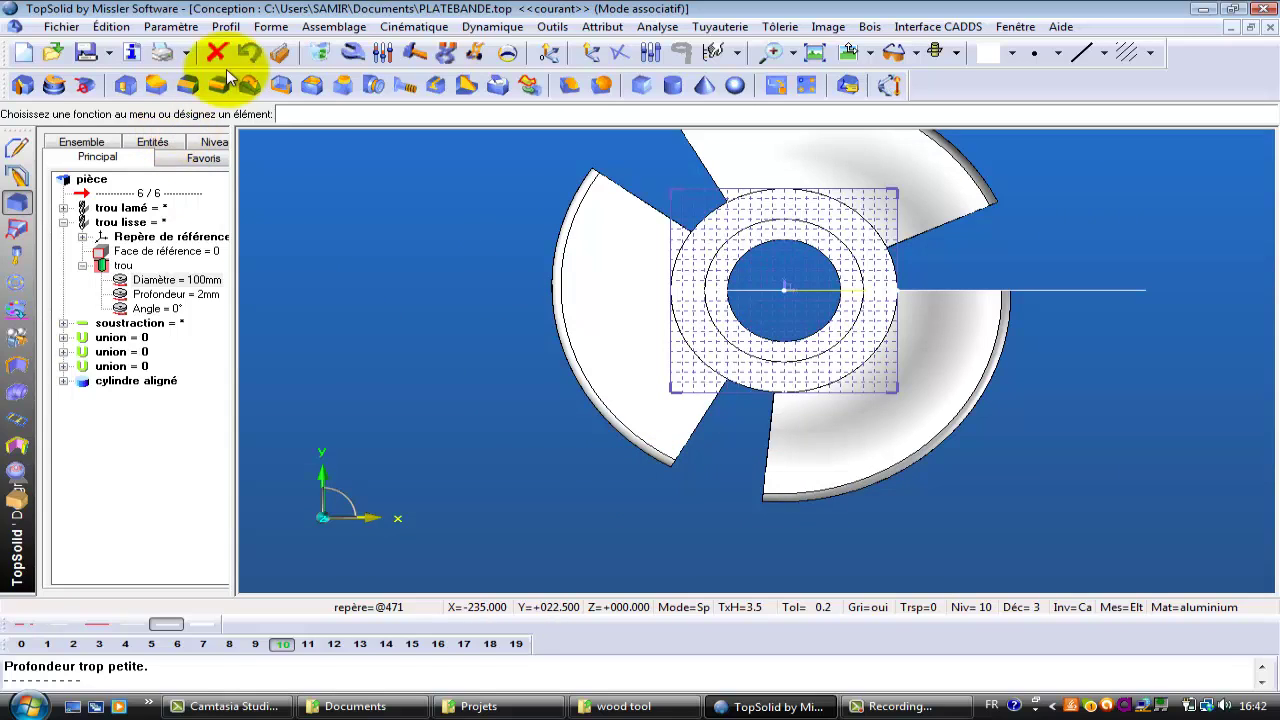
mouse_move(12, 210)
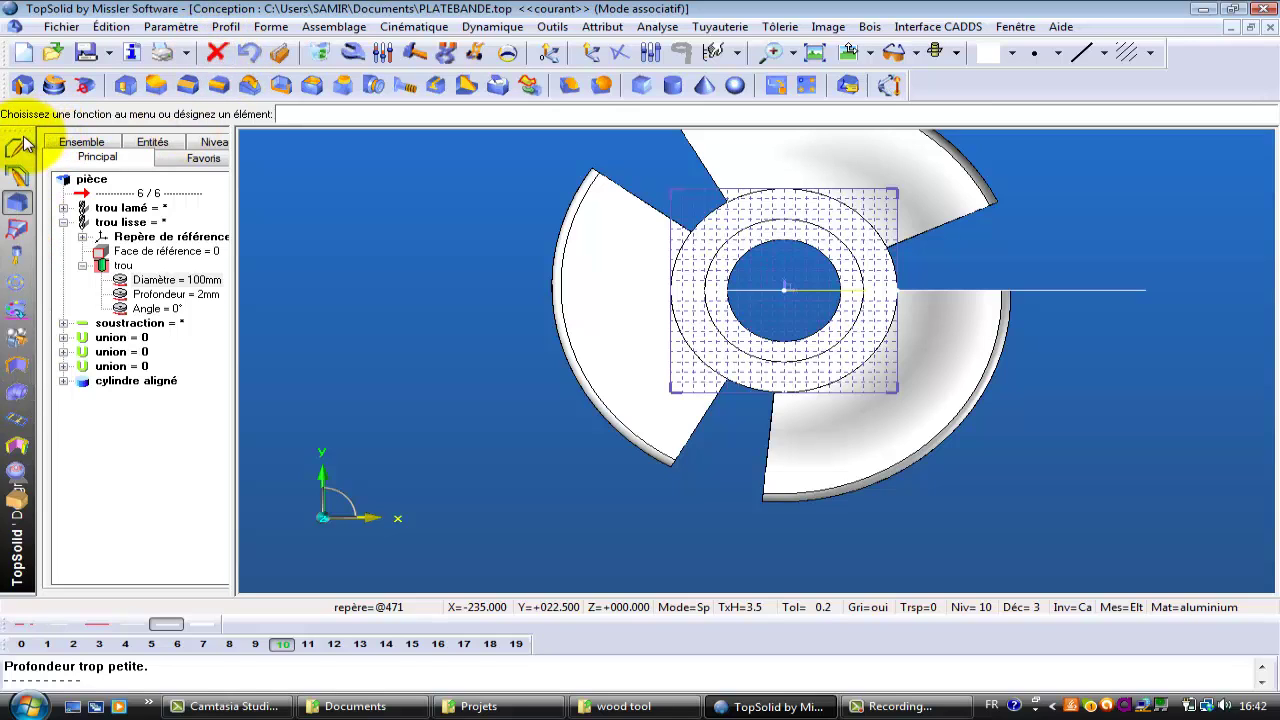
left_click(20, 148)
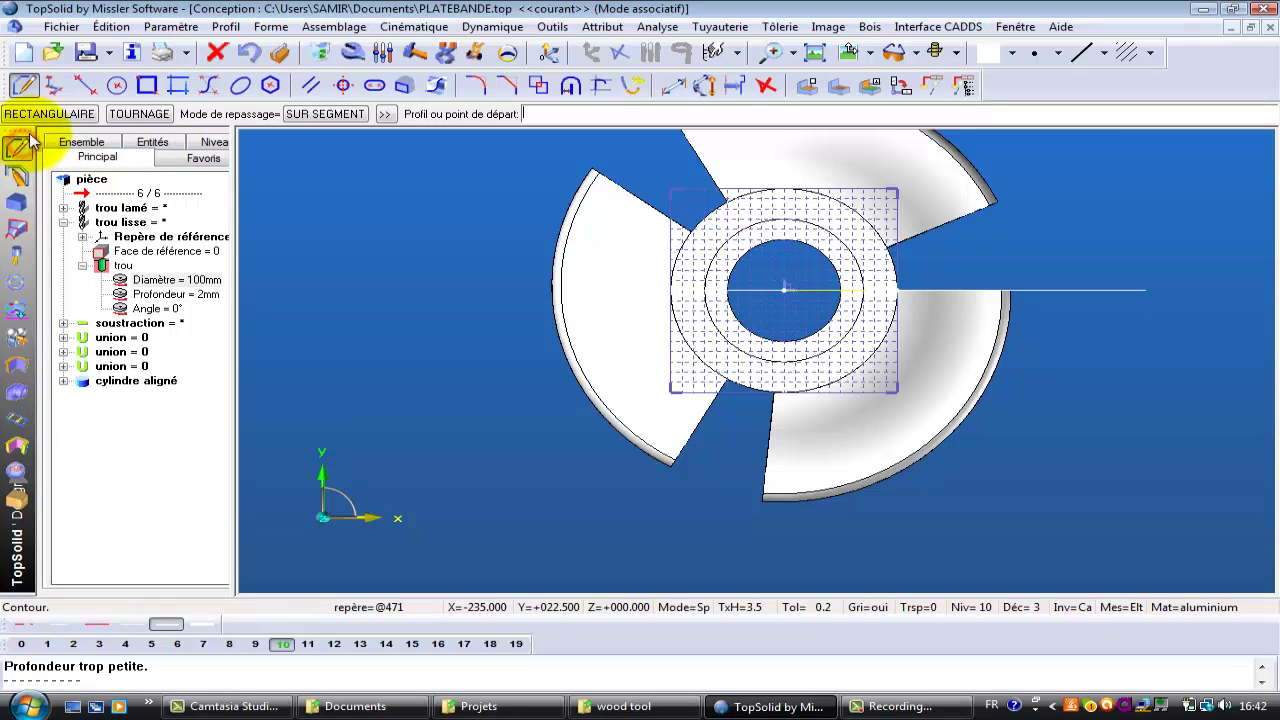
left_click(178, 87)
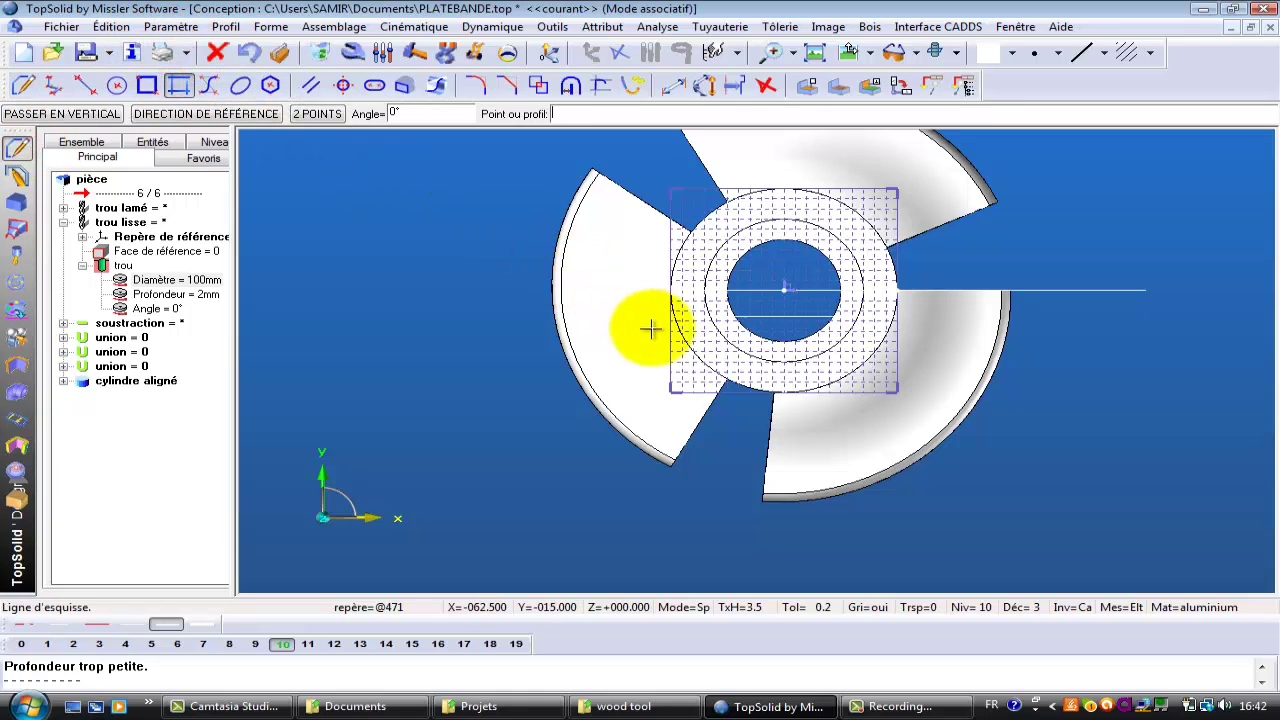
left_click(355, 58)
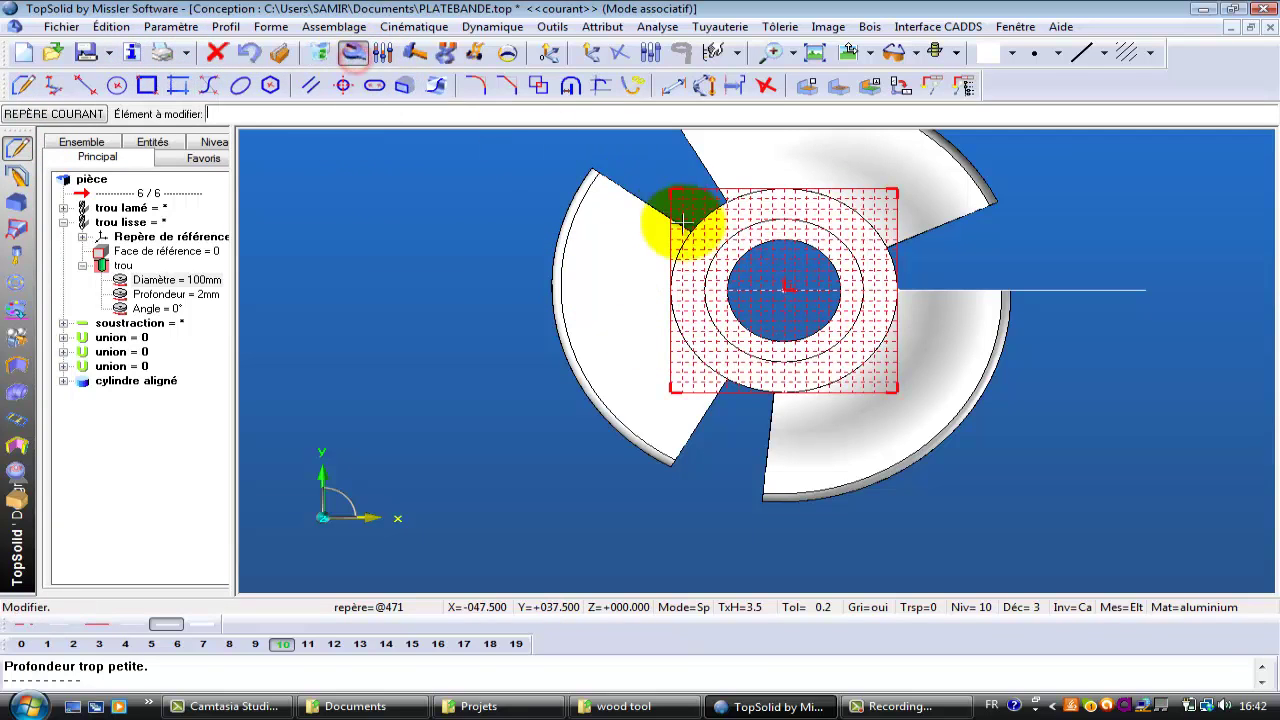
left_click(670, 352)
left_click(542, 357)
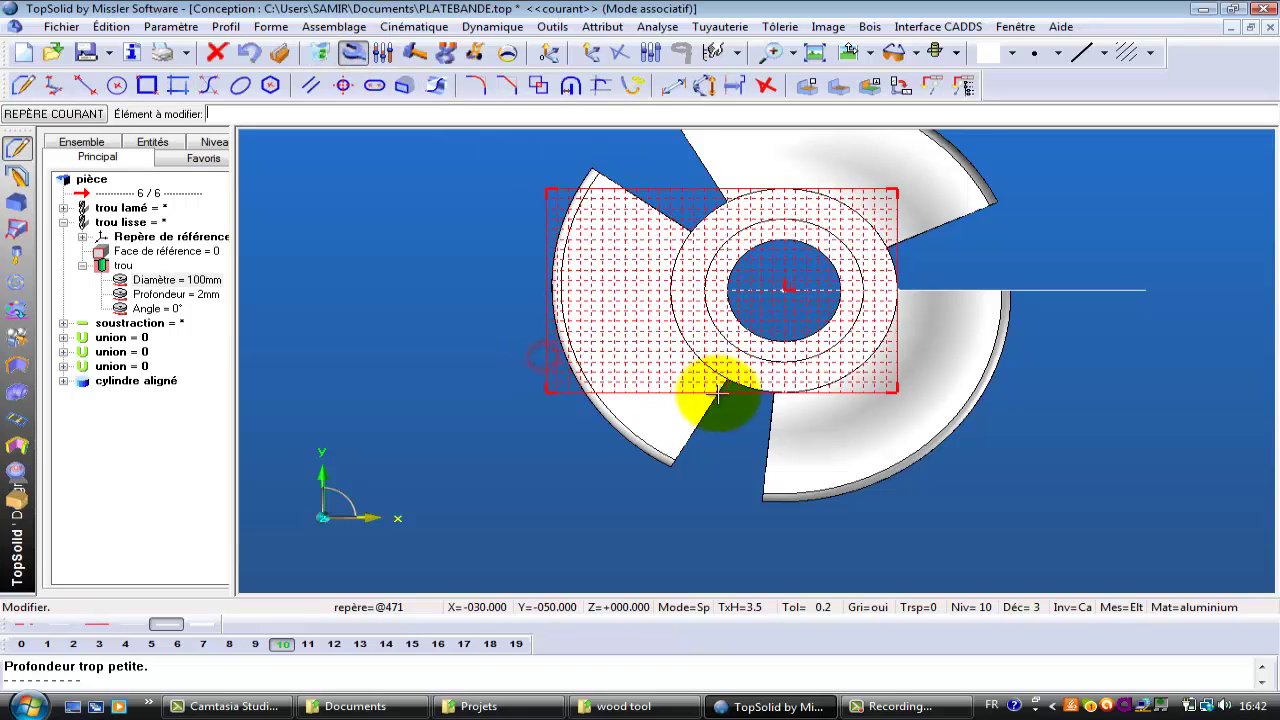
left_click(718, 392)
left_click(789, 533)
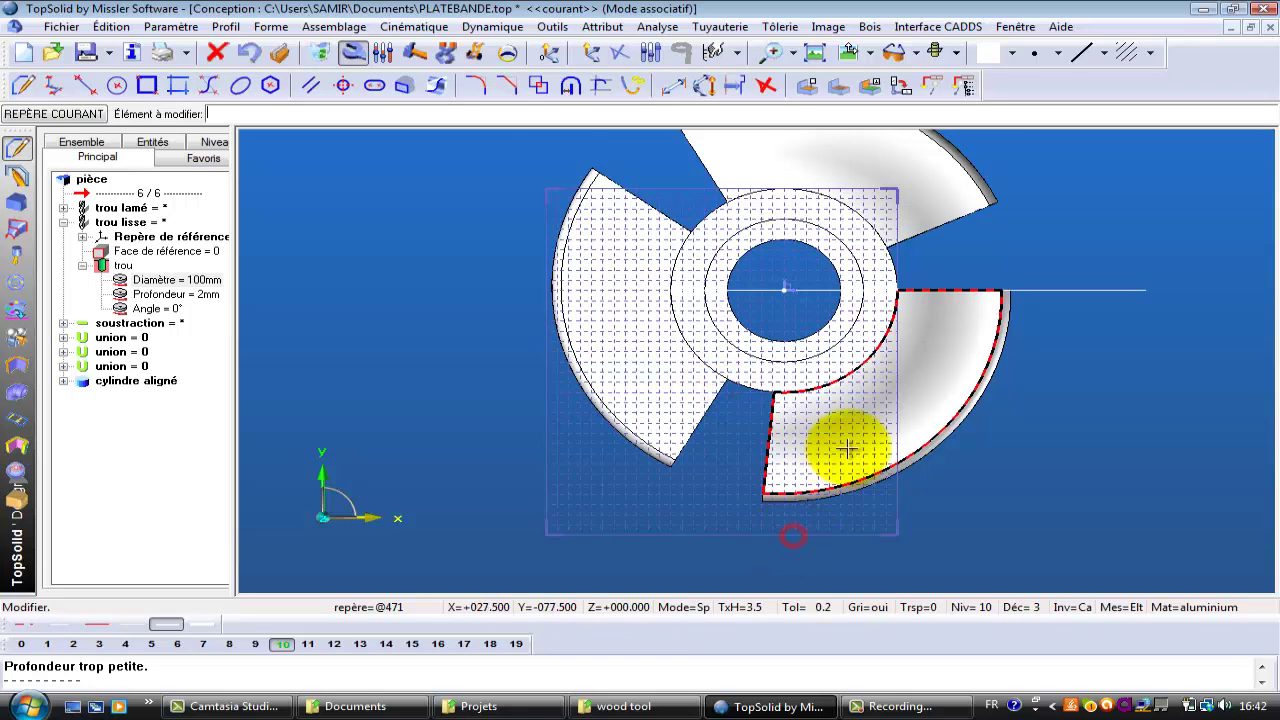
left_click(891, 421)
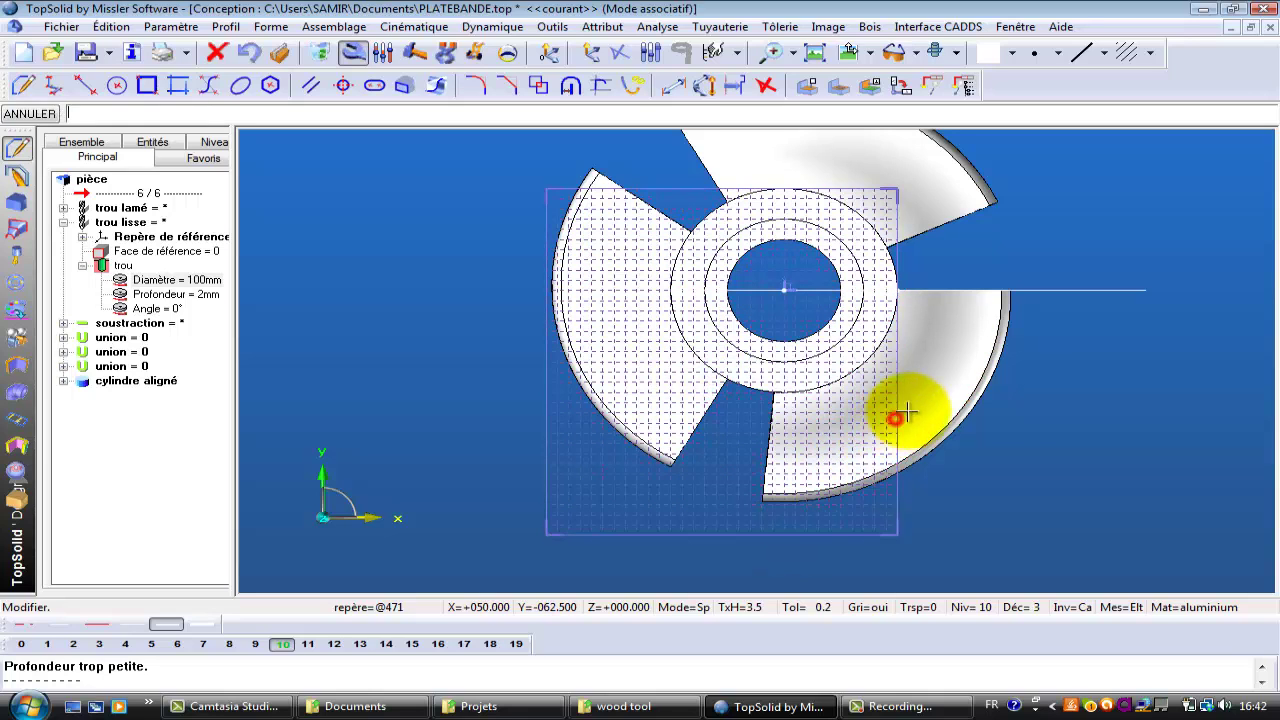
left_click(1013, 375)
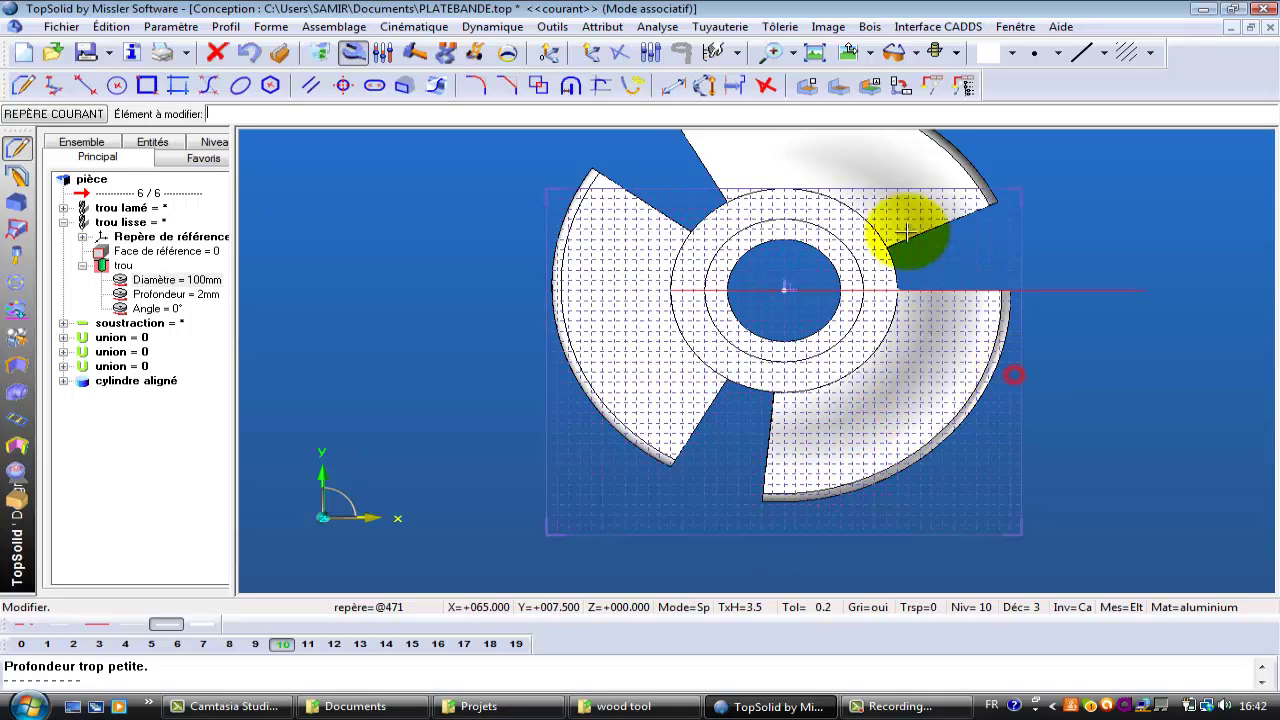
left_click(884, 187)
left_click(866, 127)
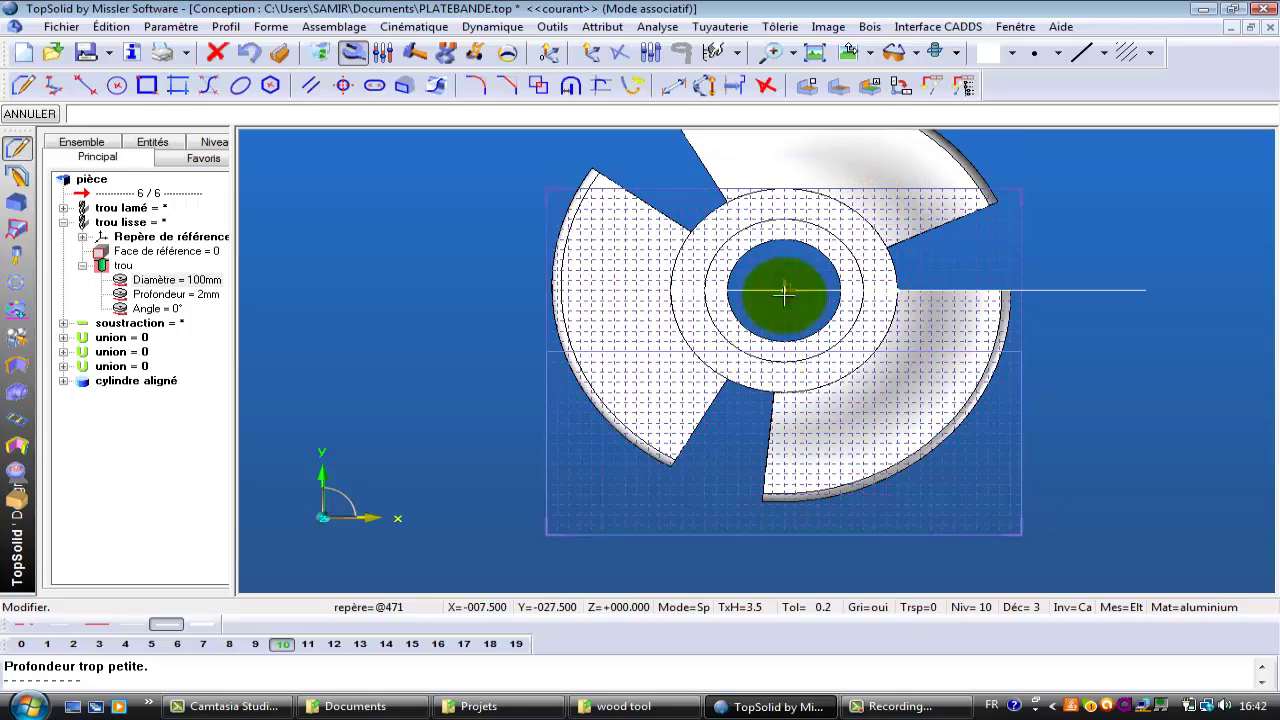
left_click(843, 146)
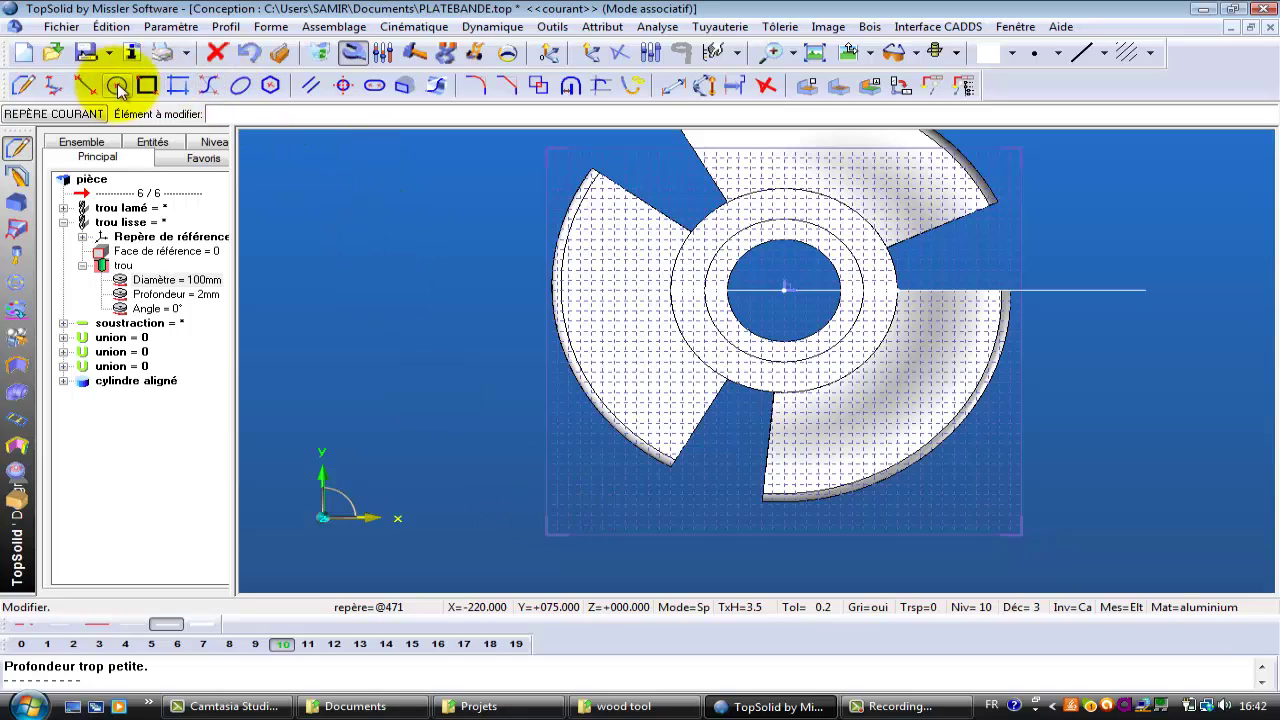
Sketch a line at 75° by the left blade's lower outer corner and another at -20° through that blade's inner corner at the hub.
left_click(177, 88)
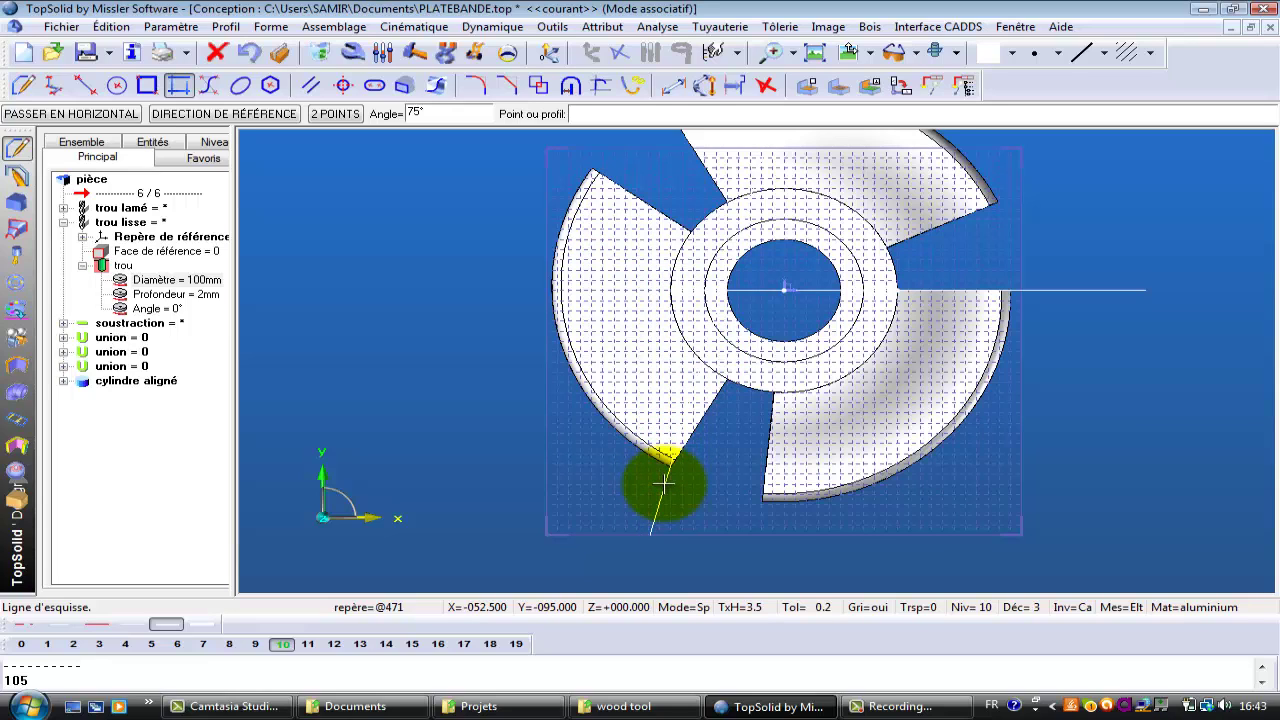
left_click(664, 484)
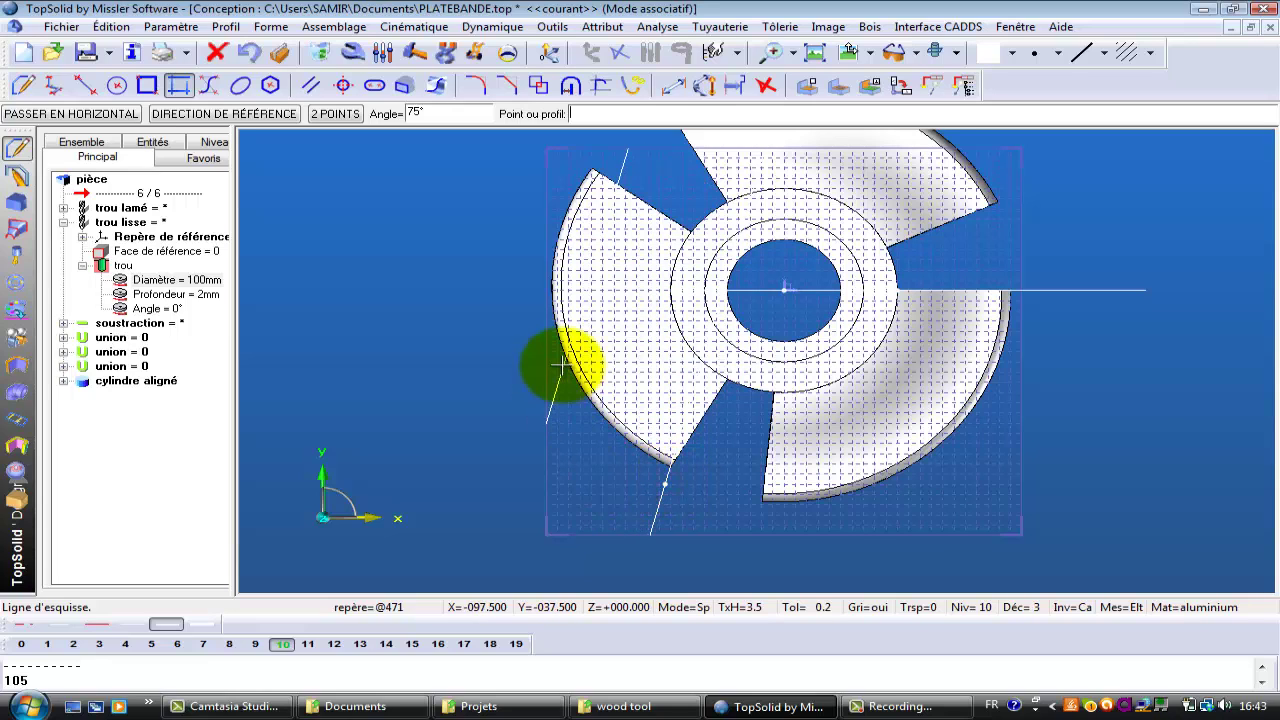
left_click(421, 113)
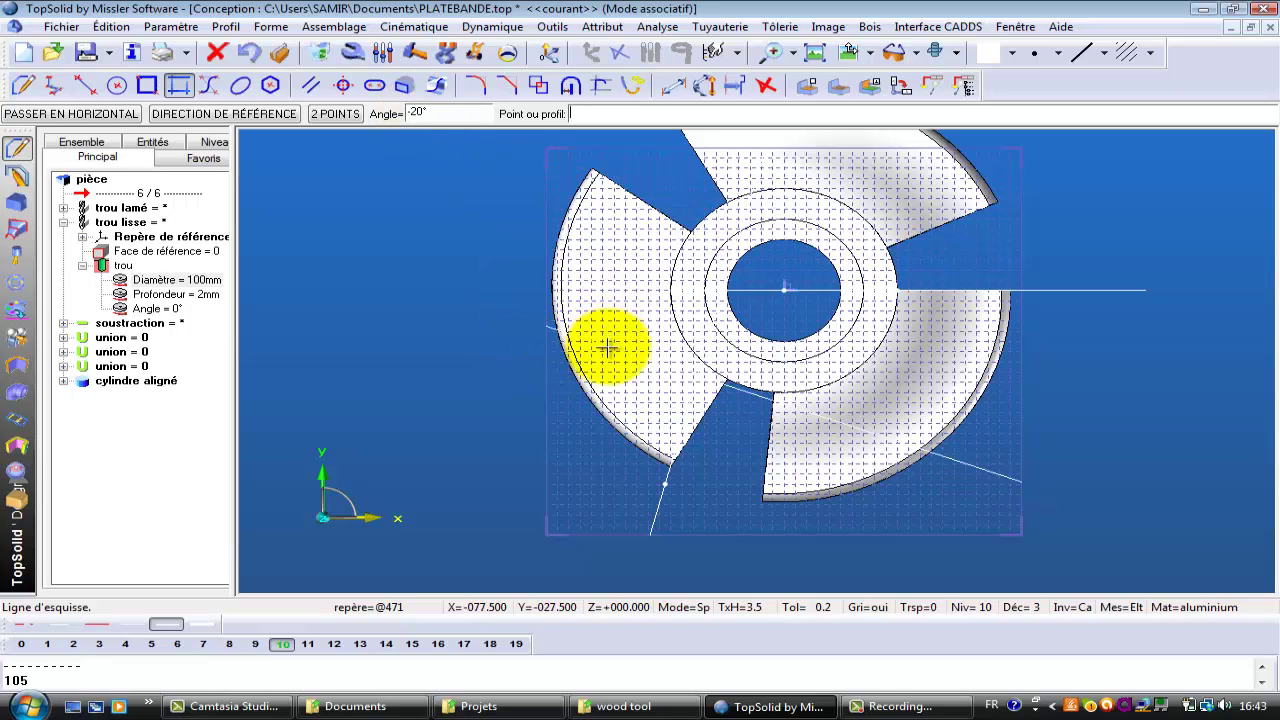
left_click(727, 381)
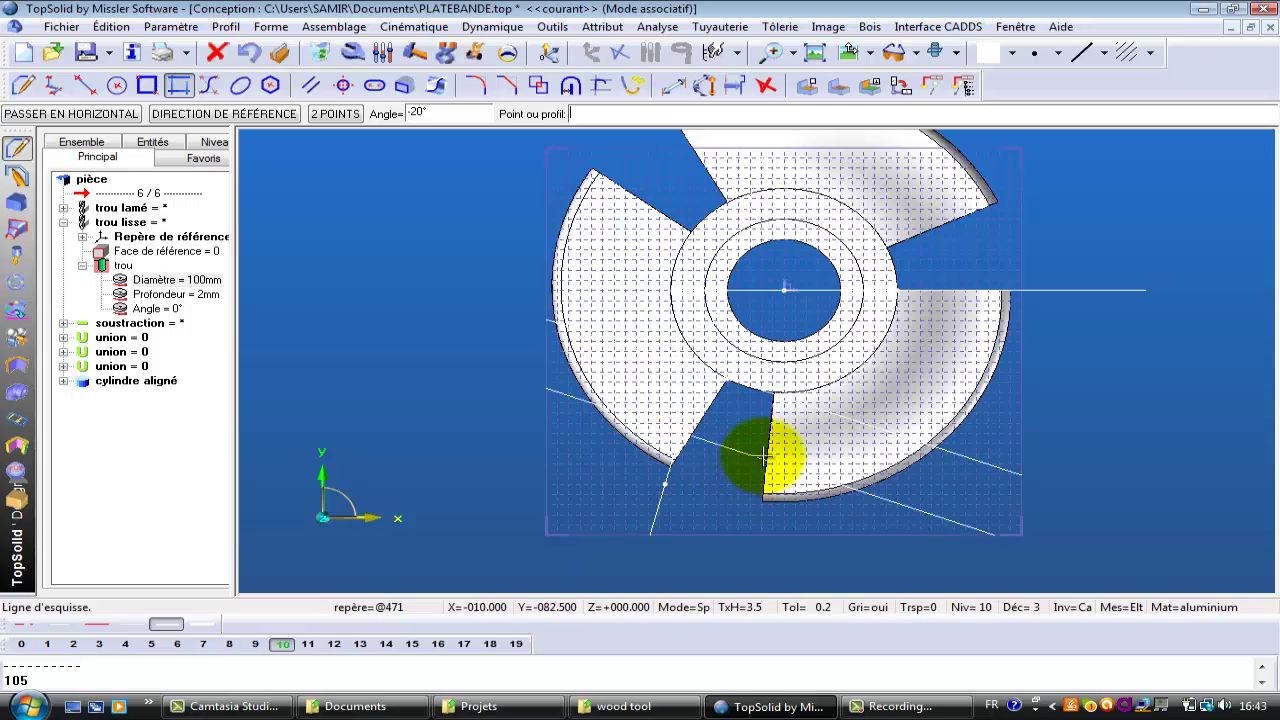
Change the colour of the -20° and 75° sketch lines around the blade gap to yellow.
middle_click_drag(765, 453, 762, 192, "ctrl")
middle_click_drag(855, 474, 832, 266)
middle_click_drag(824, 538, 828, 511, "ctrl")
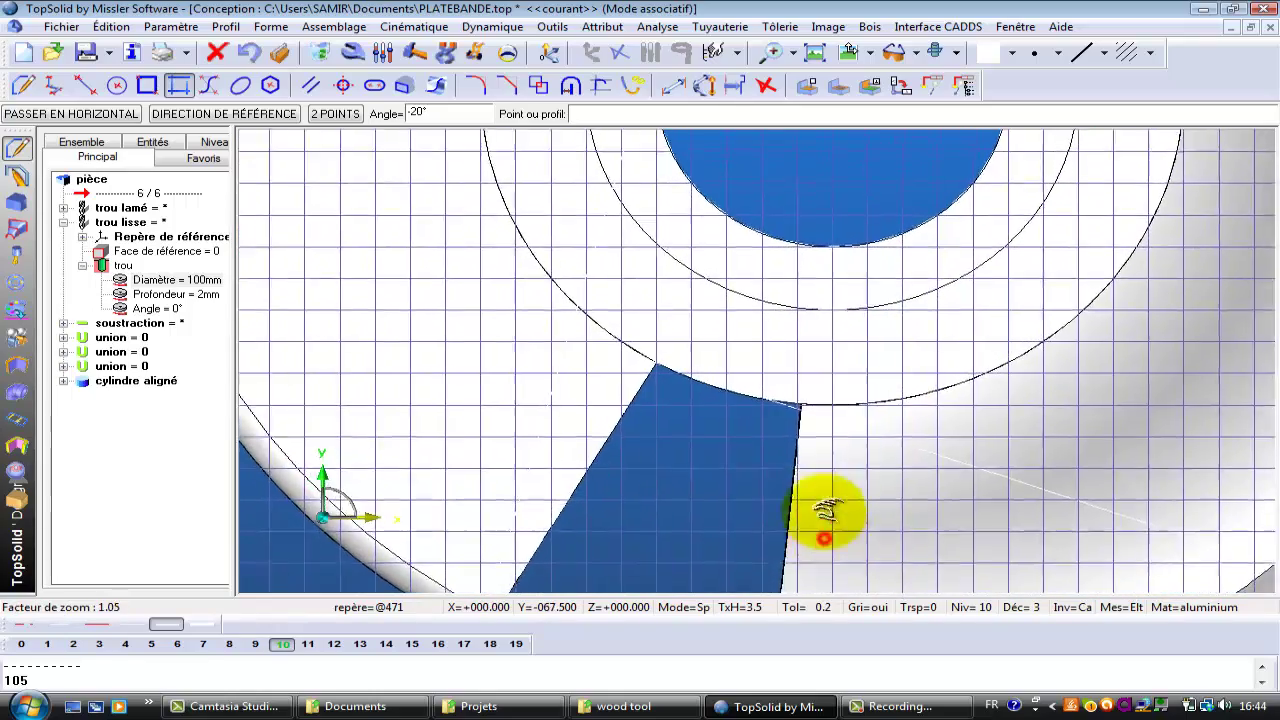
middle_click_drag(810, 374, 643, 260, "shift")
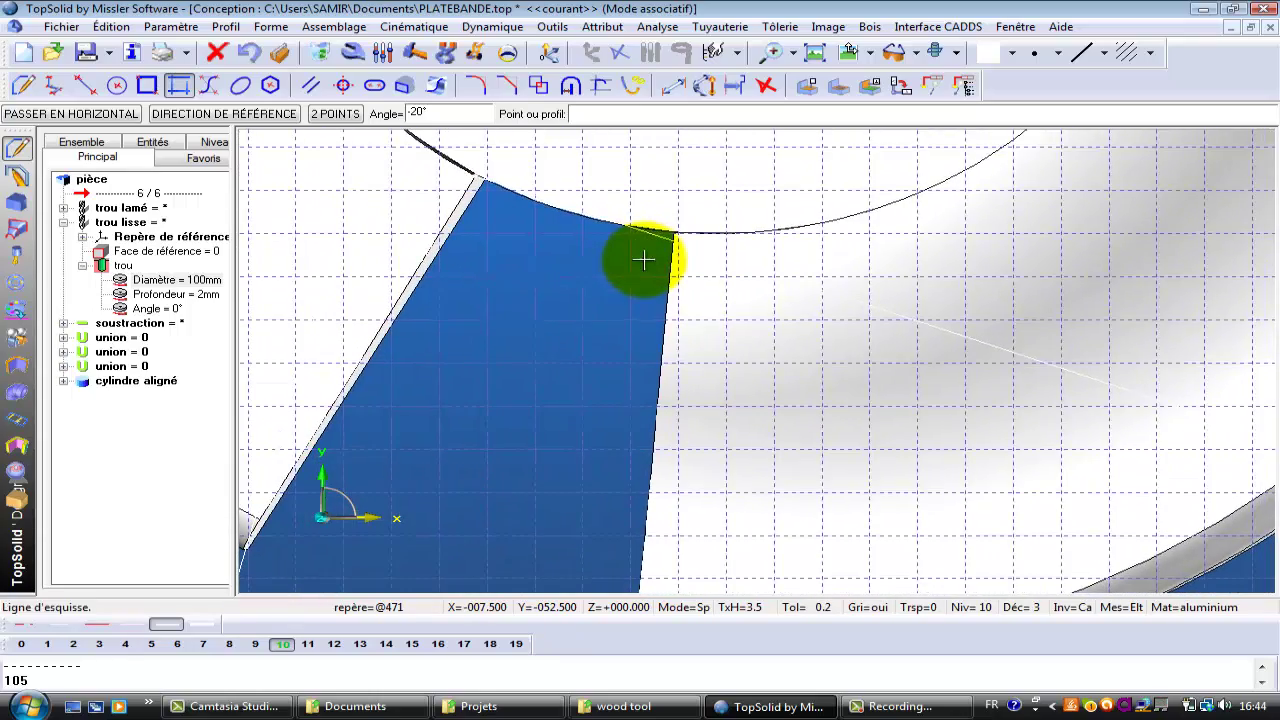
middle_click_drag(632, 310, 537, 400, "ctrl")
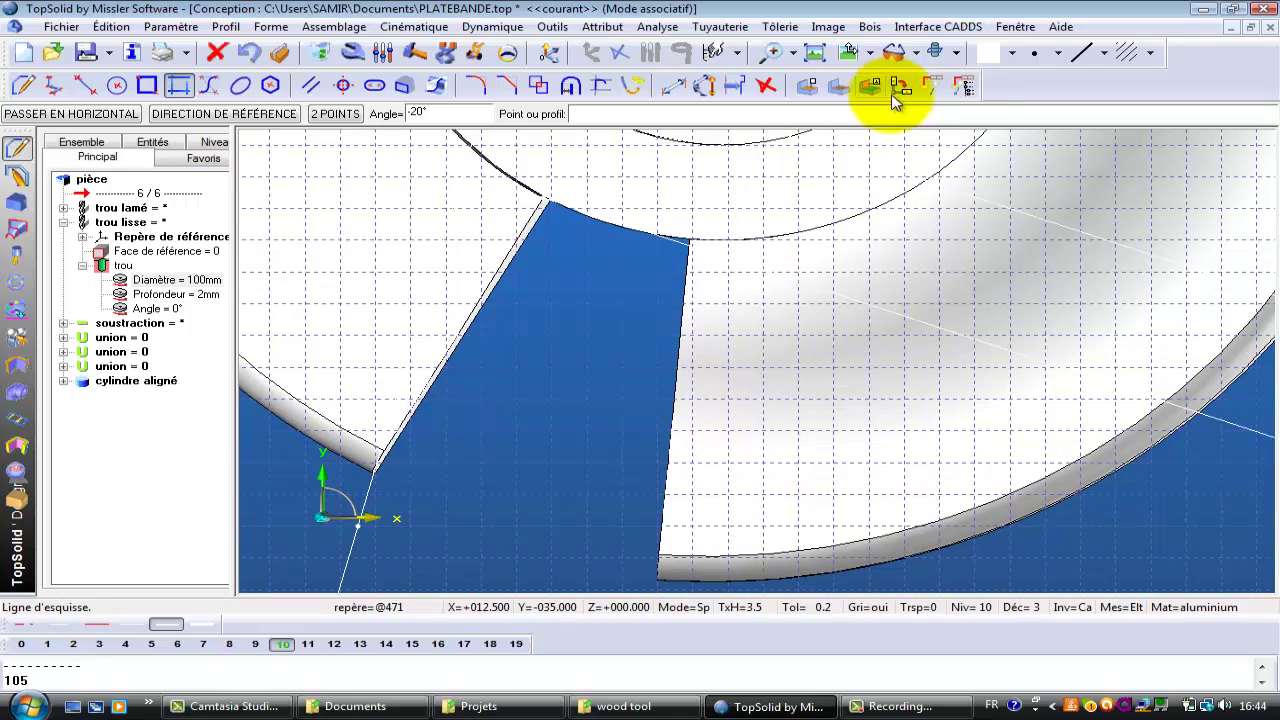
left_click(1012, 52)
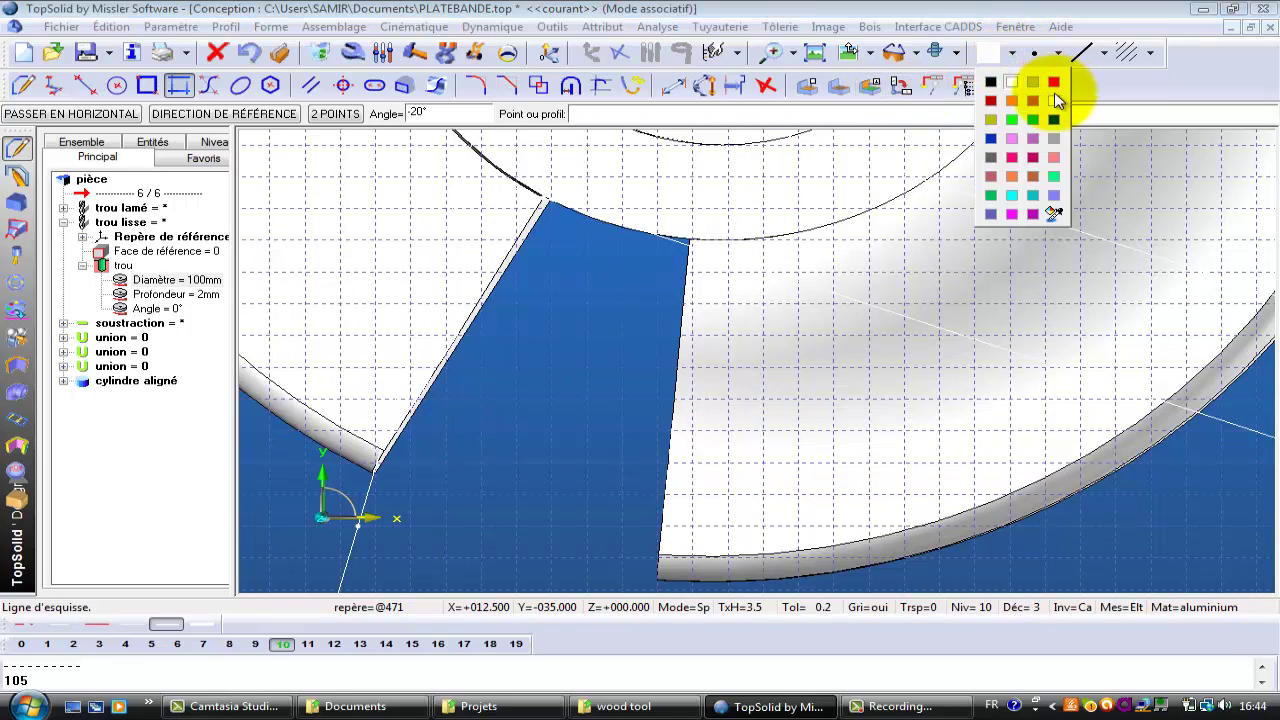
left_click(1032, 81)
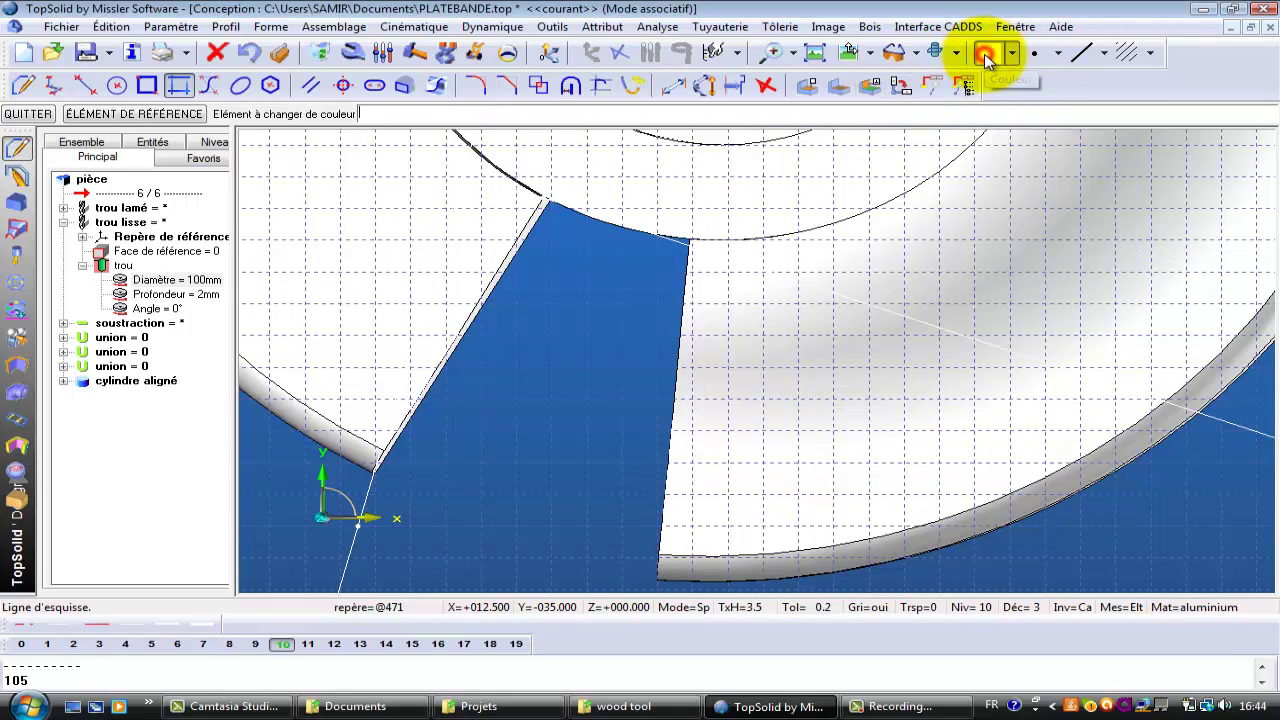
left_click(1246, 424)
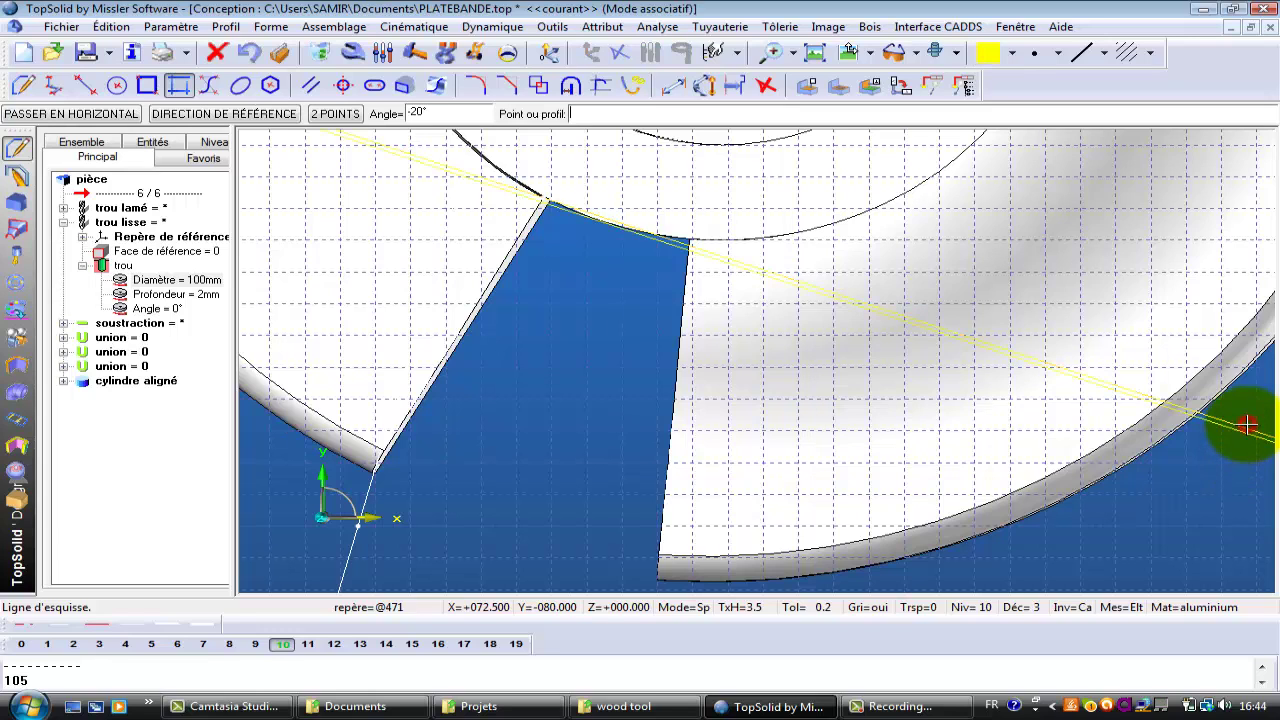
left_click(353, 541)
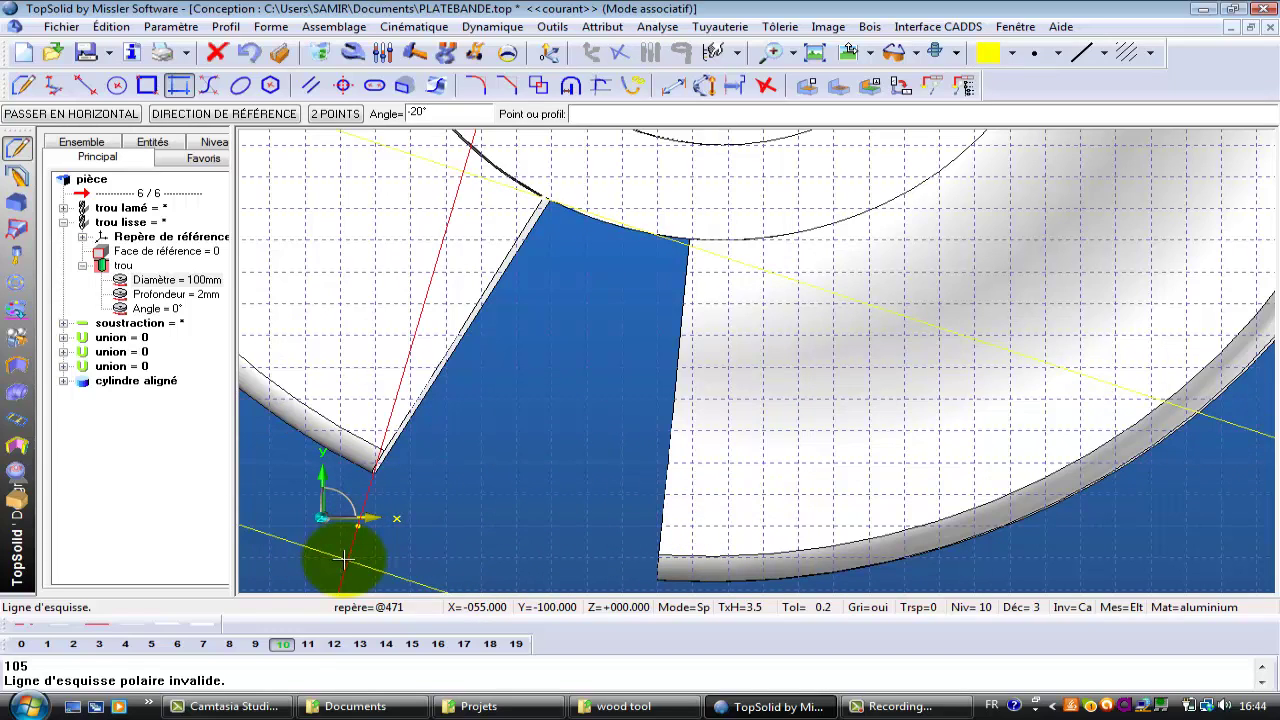
left_click(985, 55)
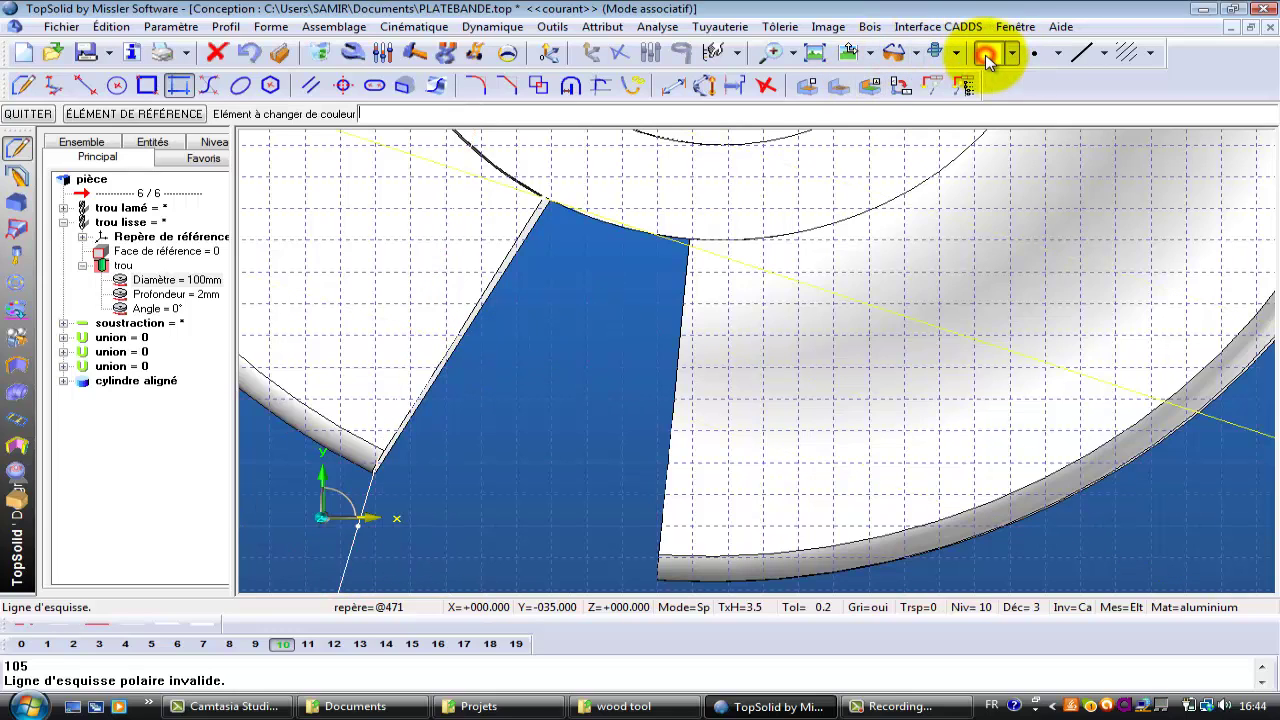
left_click(344, 570)
key("Escape")
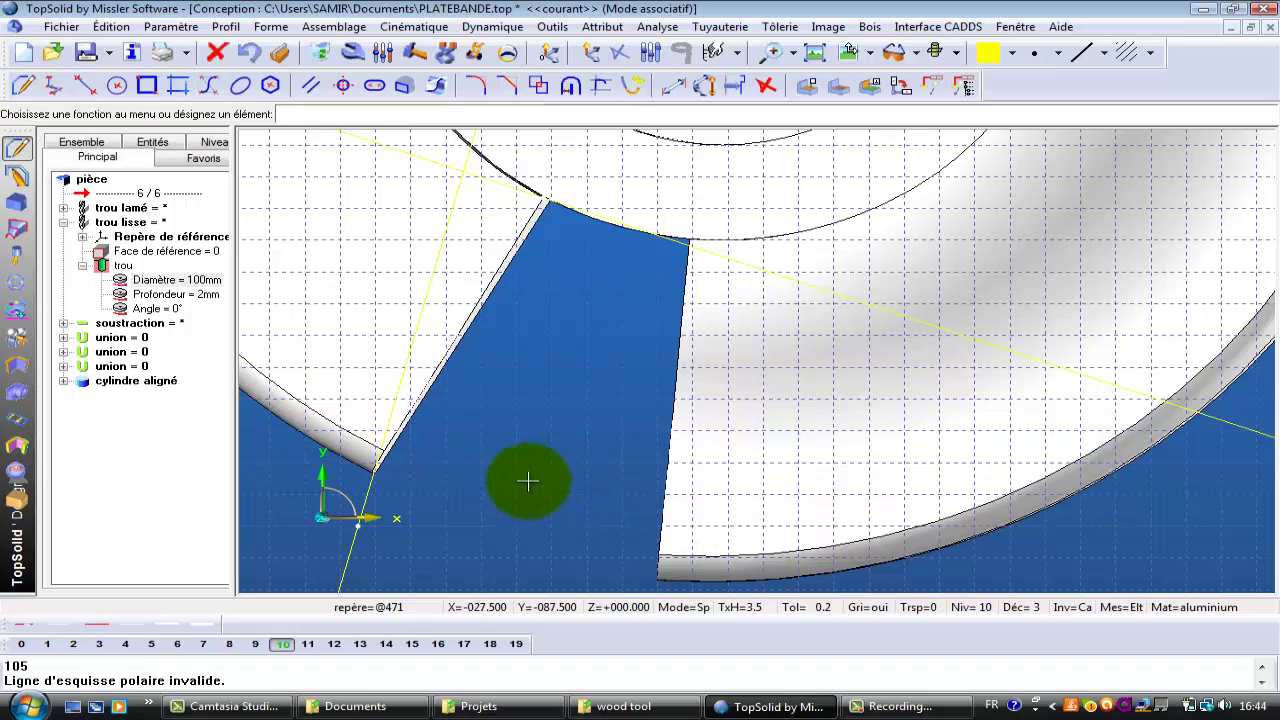
Delete the -20° sketch line that runs through the blade's inner corner at the hub.
mouse_move(531, 480)
middle_mouse_down()
mouse_move(531, 466)
mouse_move(511, 549)
mouse_move(523, 457)
middle_mouse_up()
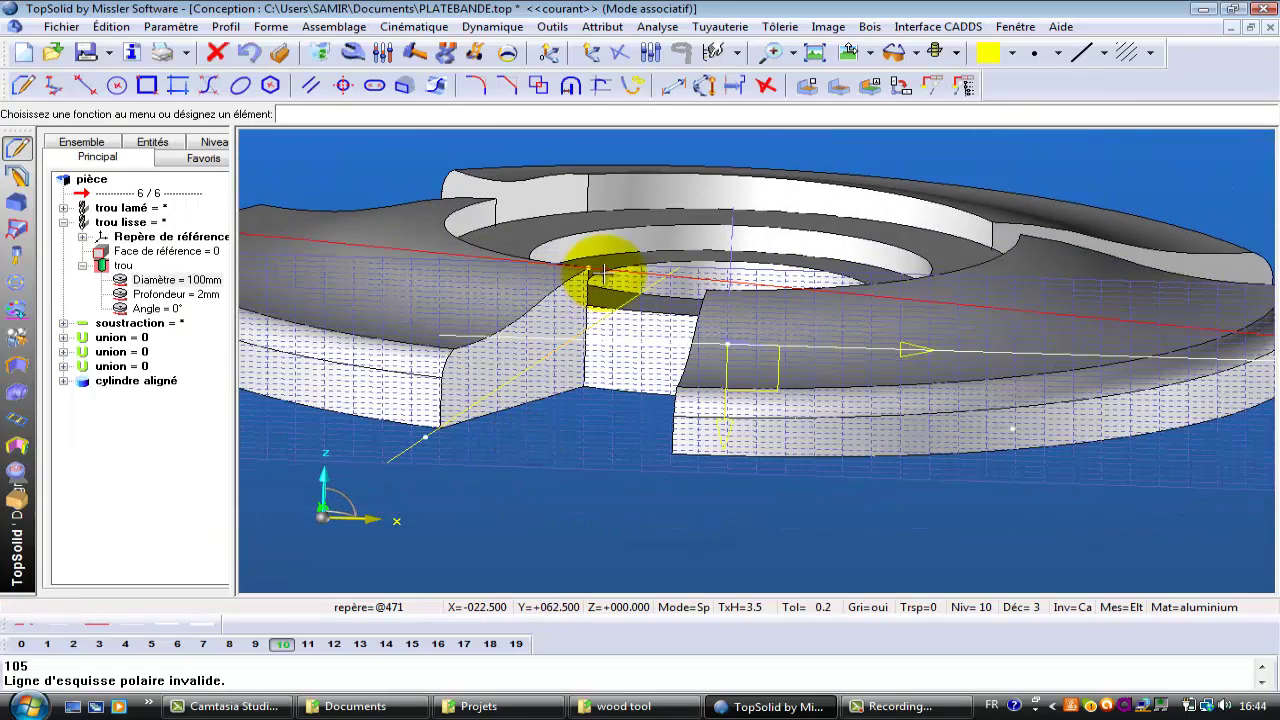
left_click(600, 270)
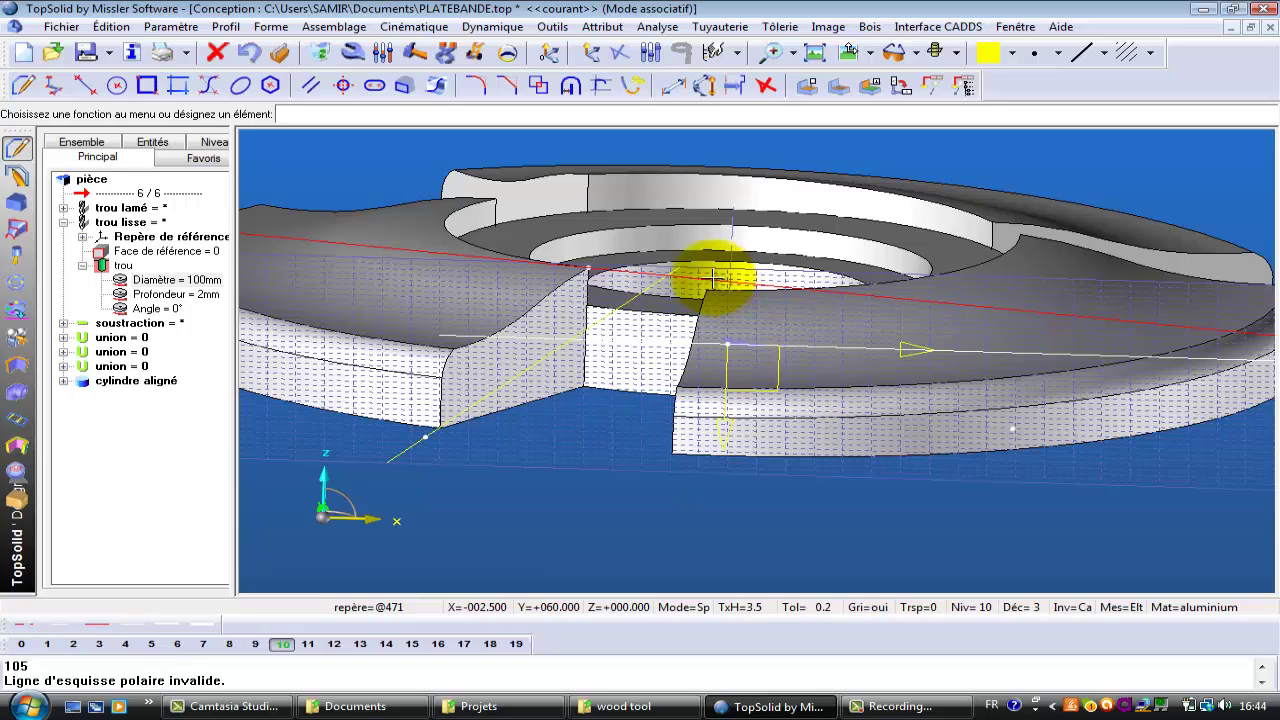
left_click(321, 55)
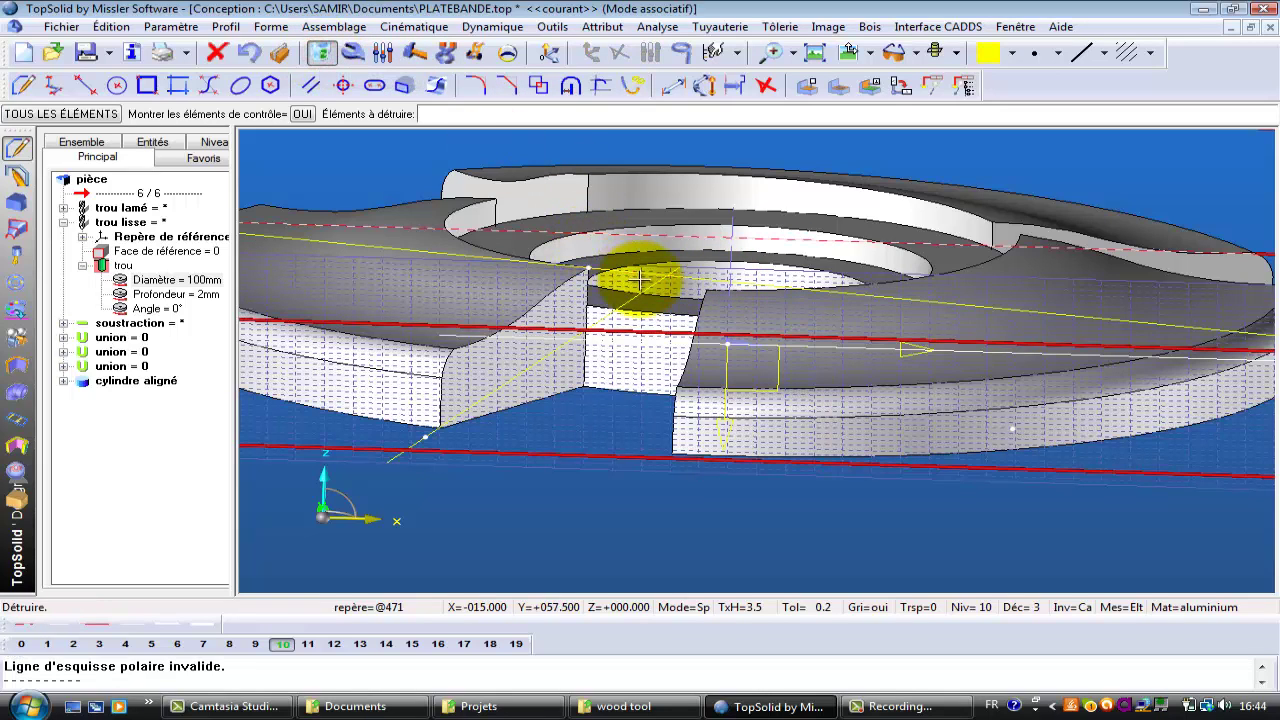
left_click(850, 54)
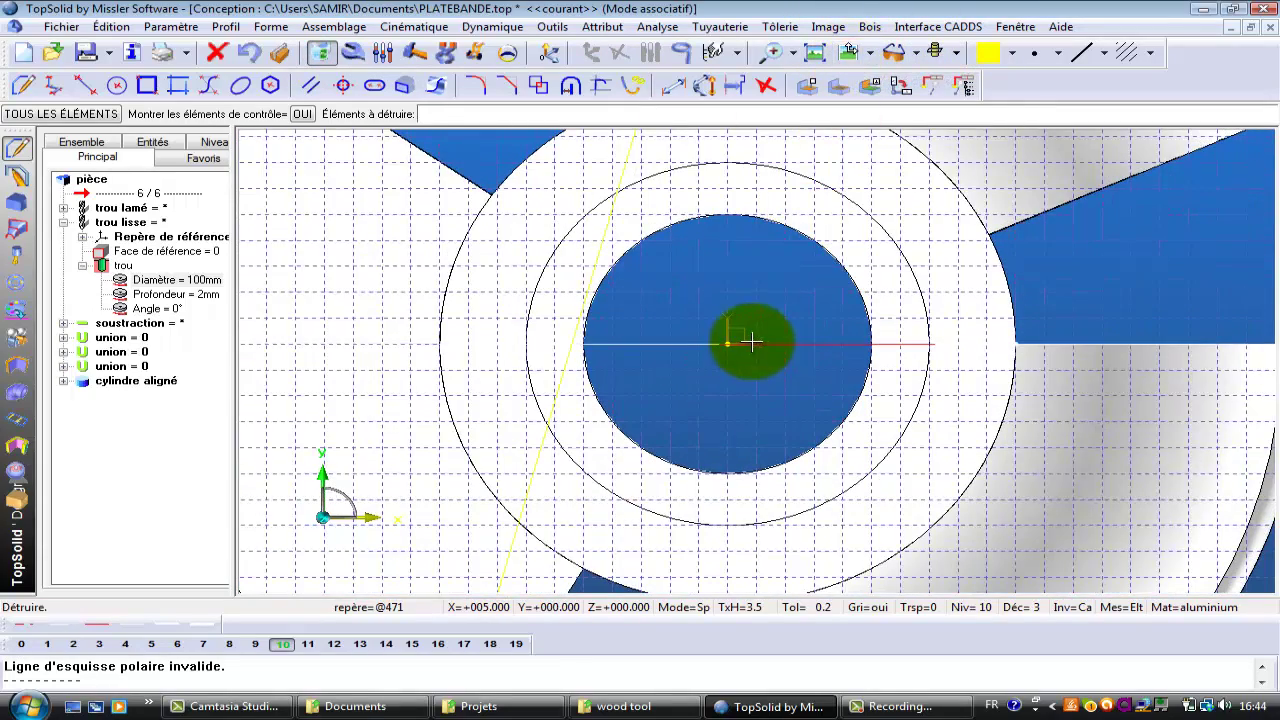
Sketch a -20° line through the left blade's lower inner corner, where the blade meets the hub at the gap.
mouse_move(752, 342)
middle_mouse_down()
mouse_move(620, 543)
mouse_move(632, 519)
mouse_move(623, 471)
middle_mouse_up()
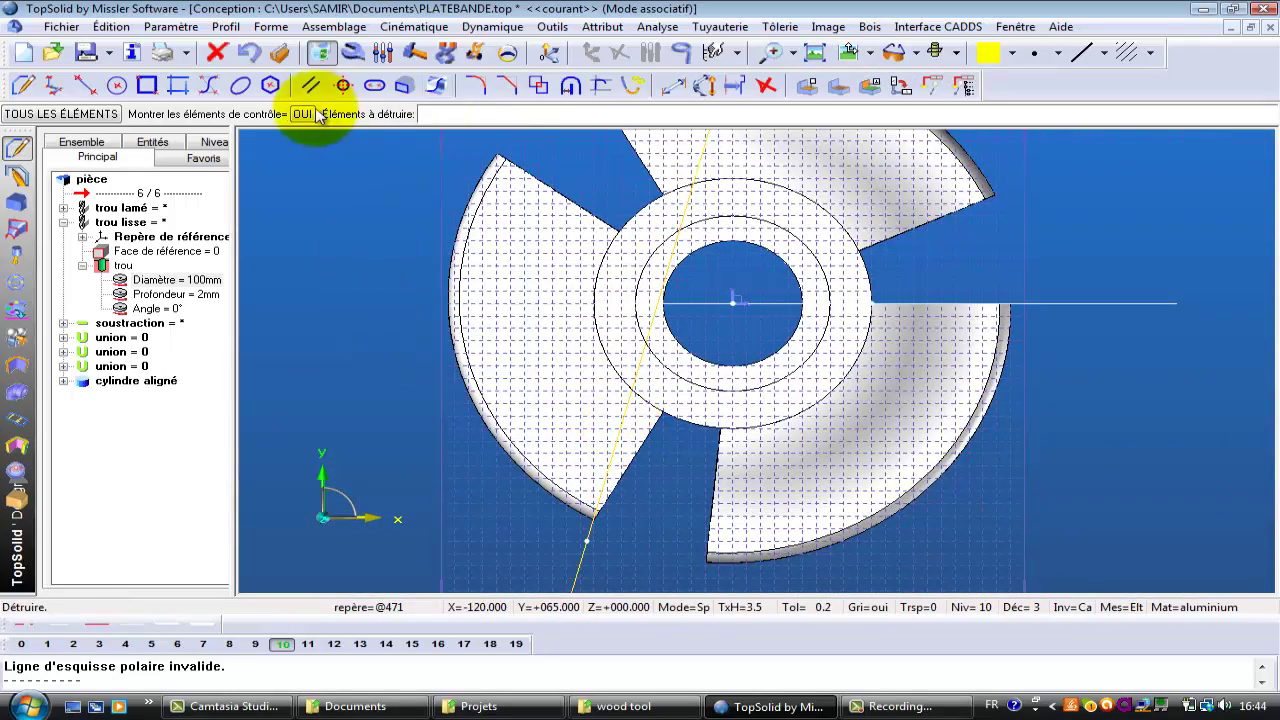
left_click(181, 86)
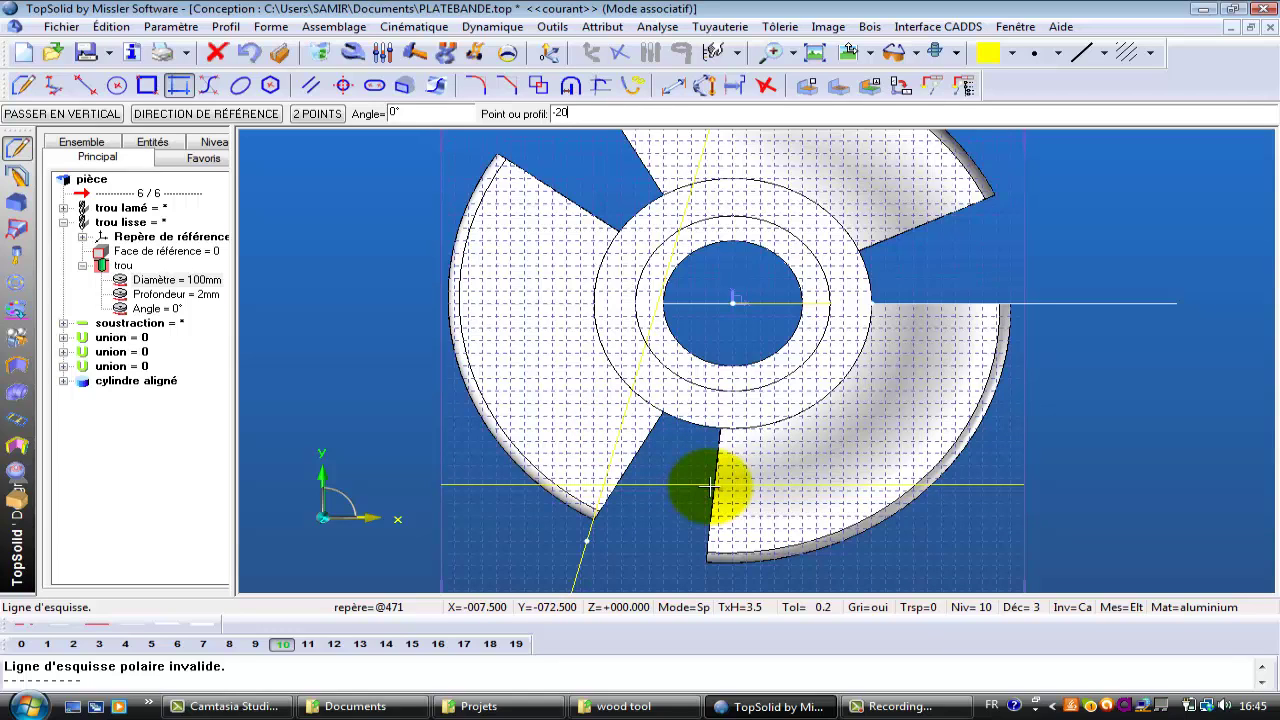
key("Return")
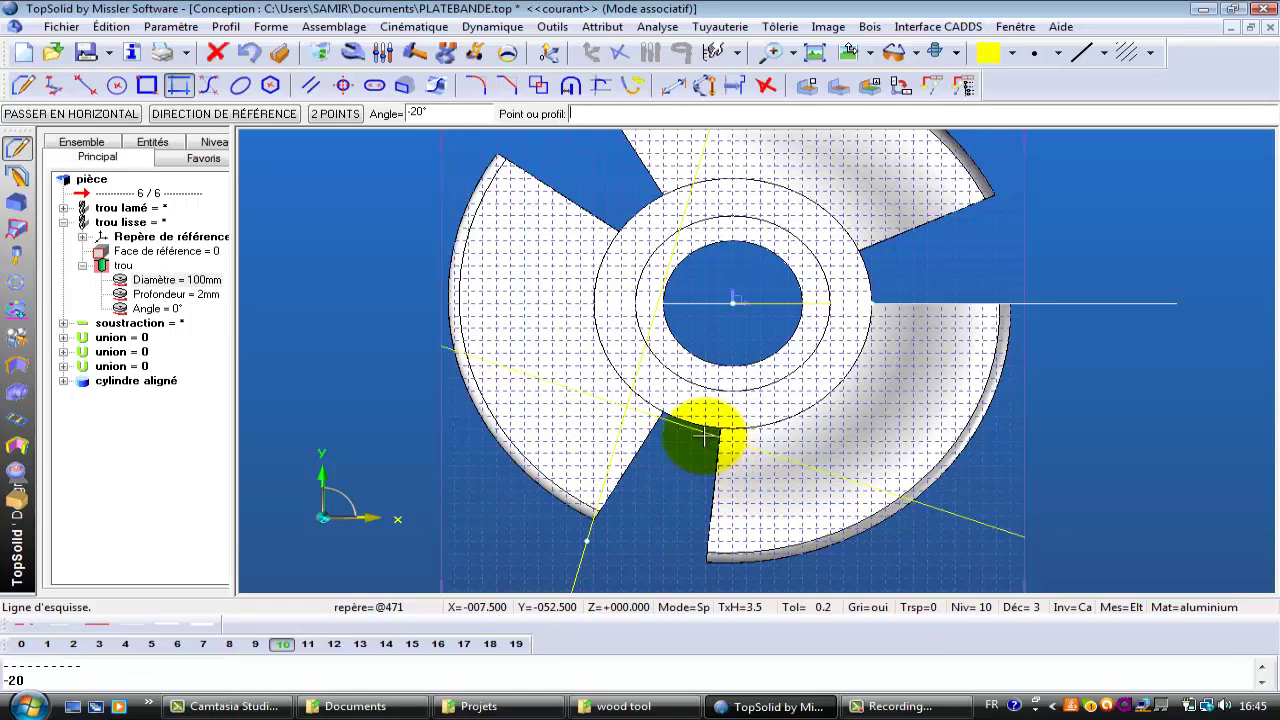
middle_click_drag(699, 430, 699, 347)
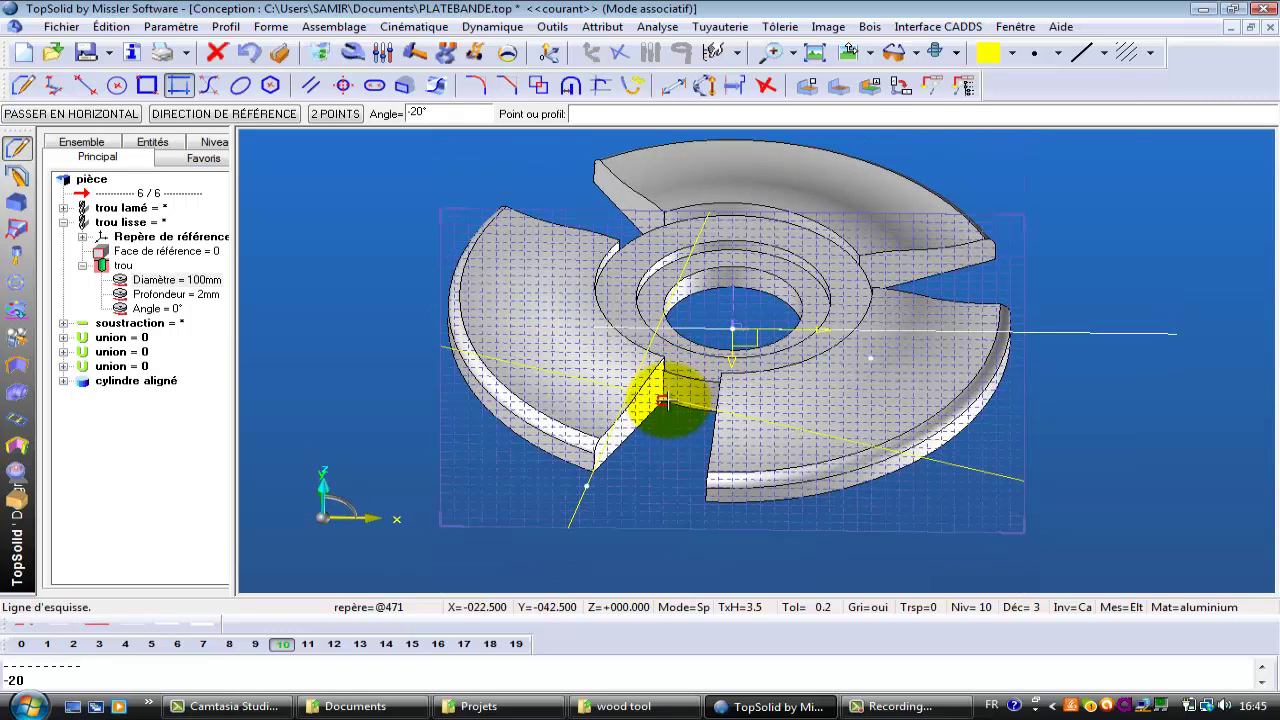
left_click(667, 399)
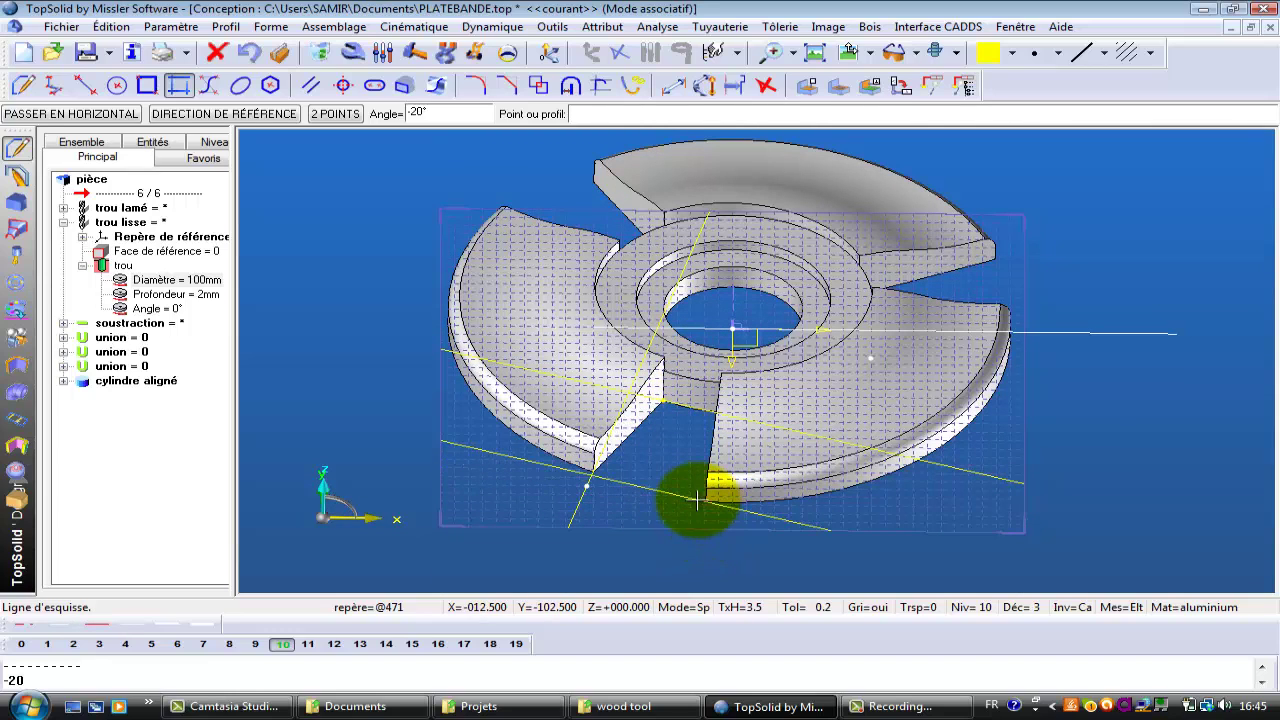
left_click(848, 53)
key("Escape")
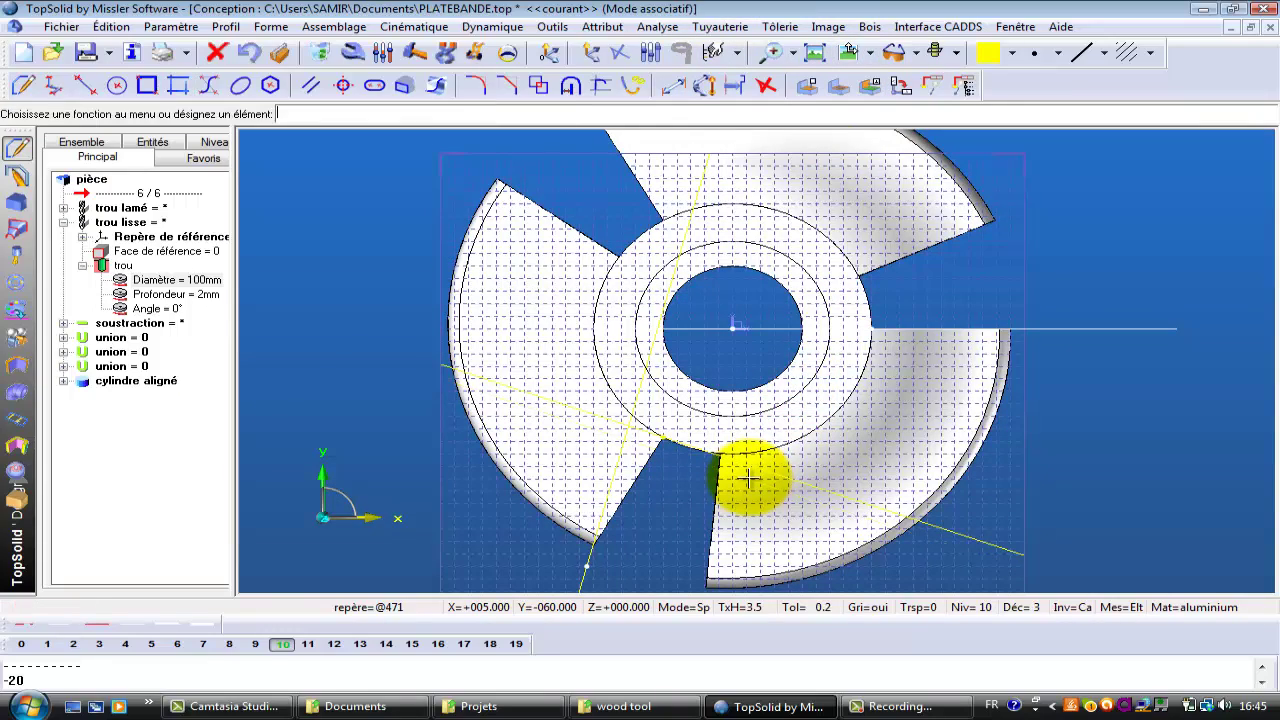
Draw a three-point arc from the left blade's lower inner corner across the neighbouring blade, ending beyond that blade's outer rim.
left_click(857, 377)
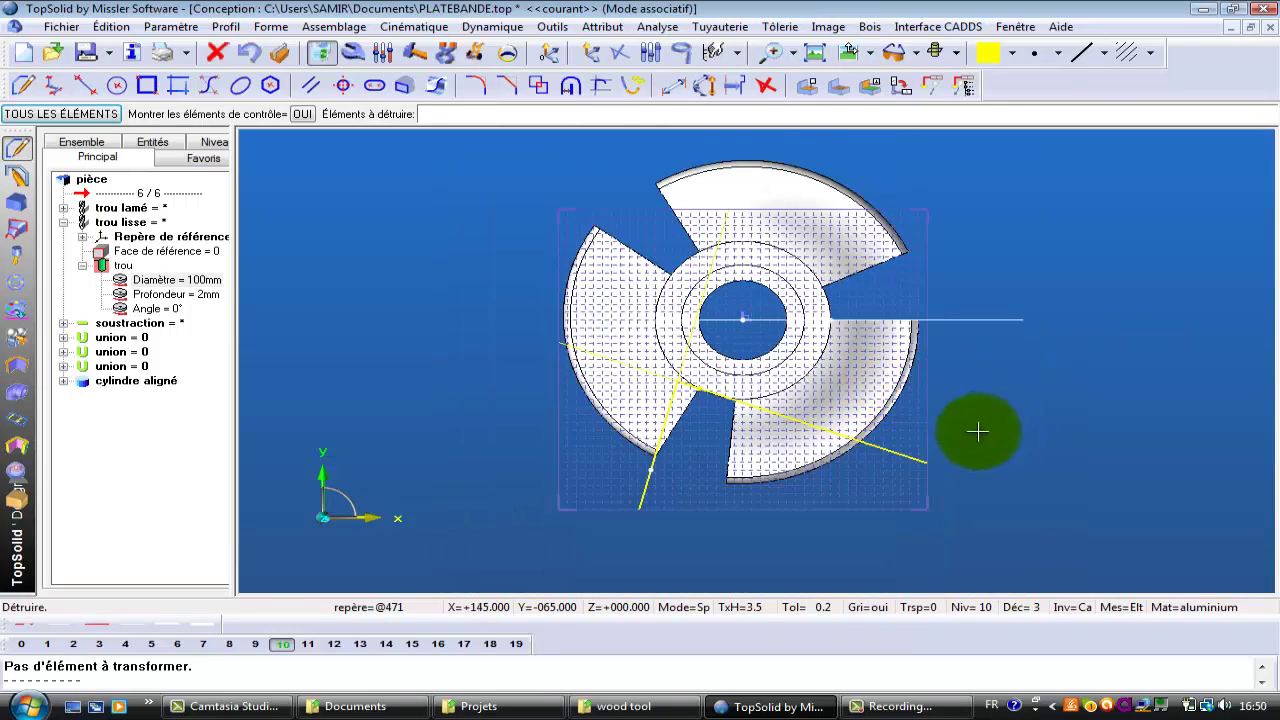
left_click_drag(961, 434, 918, 298, "ctrl")
right_click_drag(973, 383, 974, 377, "ctrl")
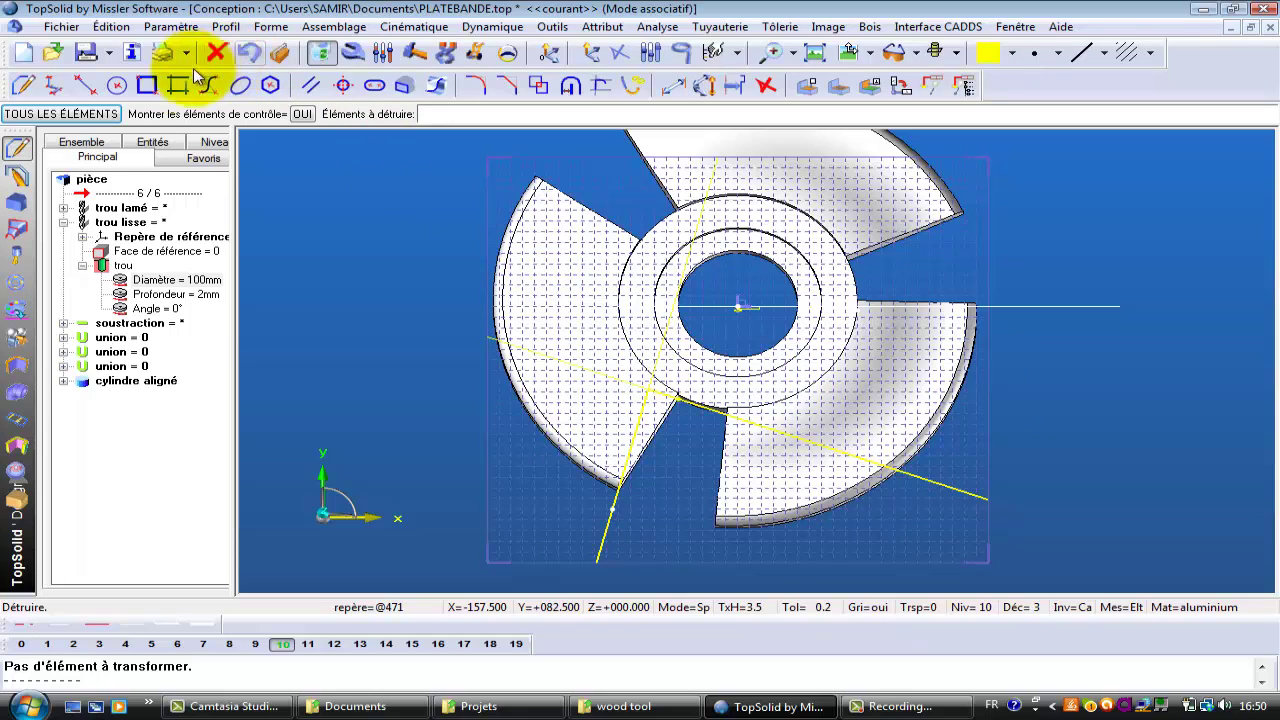
left_click(125, 86)
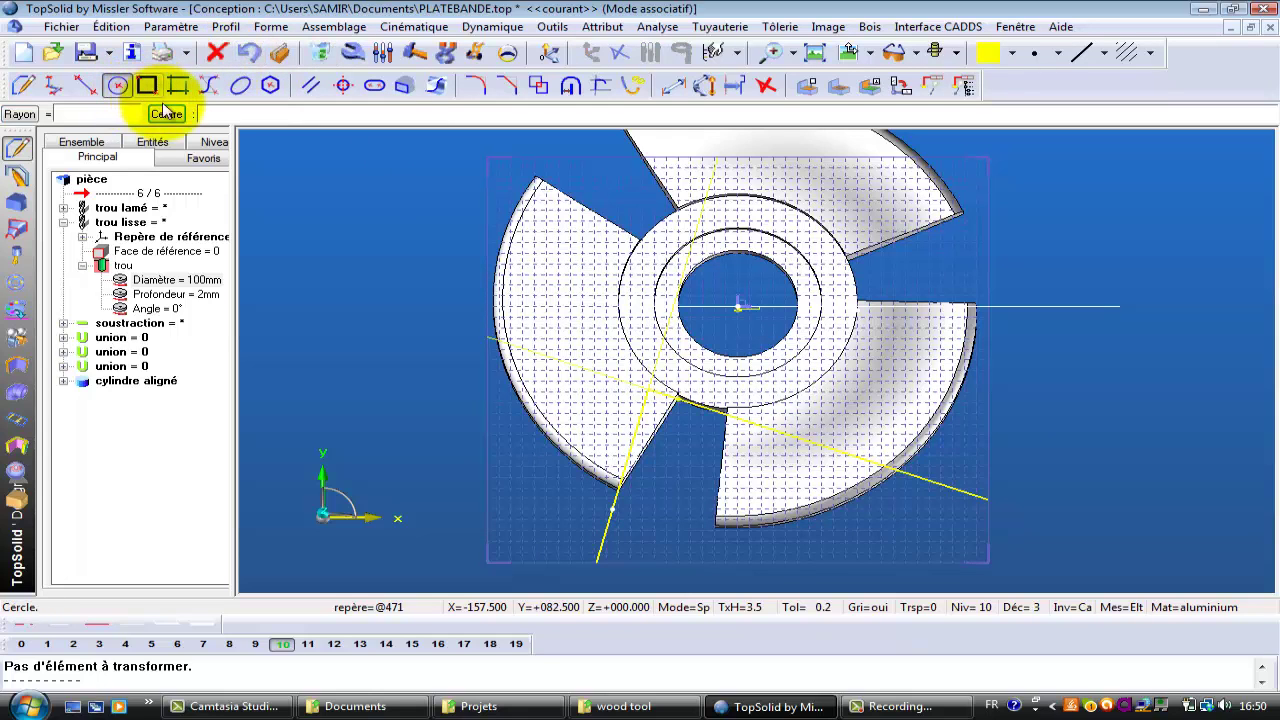
left_click(716, 412)
scroll(709, 400, "up", 2)
middle_click_drag(709, 411, 699, 363)
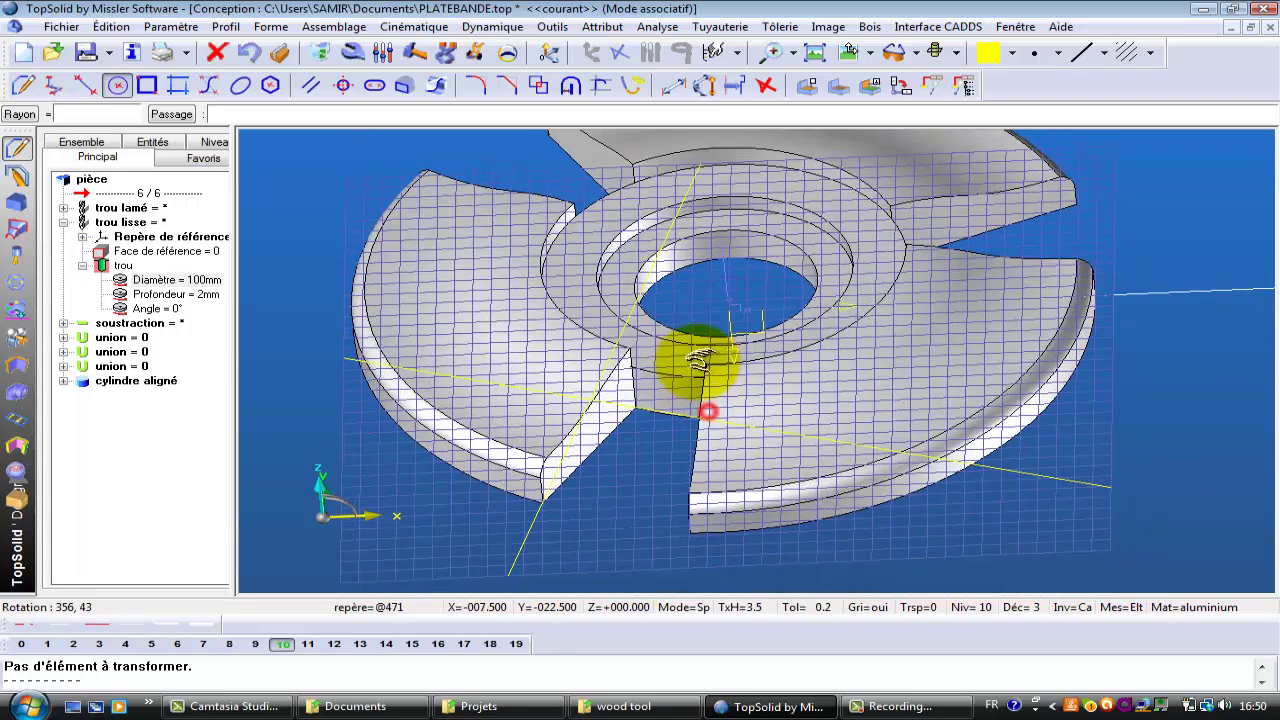
left_click(636, 406)
mouse_move(775, 408)
middle_mouse_down()
mouse_move(763, 409)
mouse_move(790, 415)
middle_mouse_up()
left_click(871, 423)
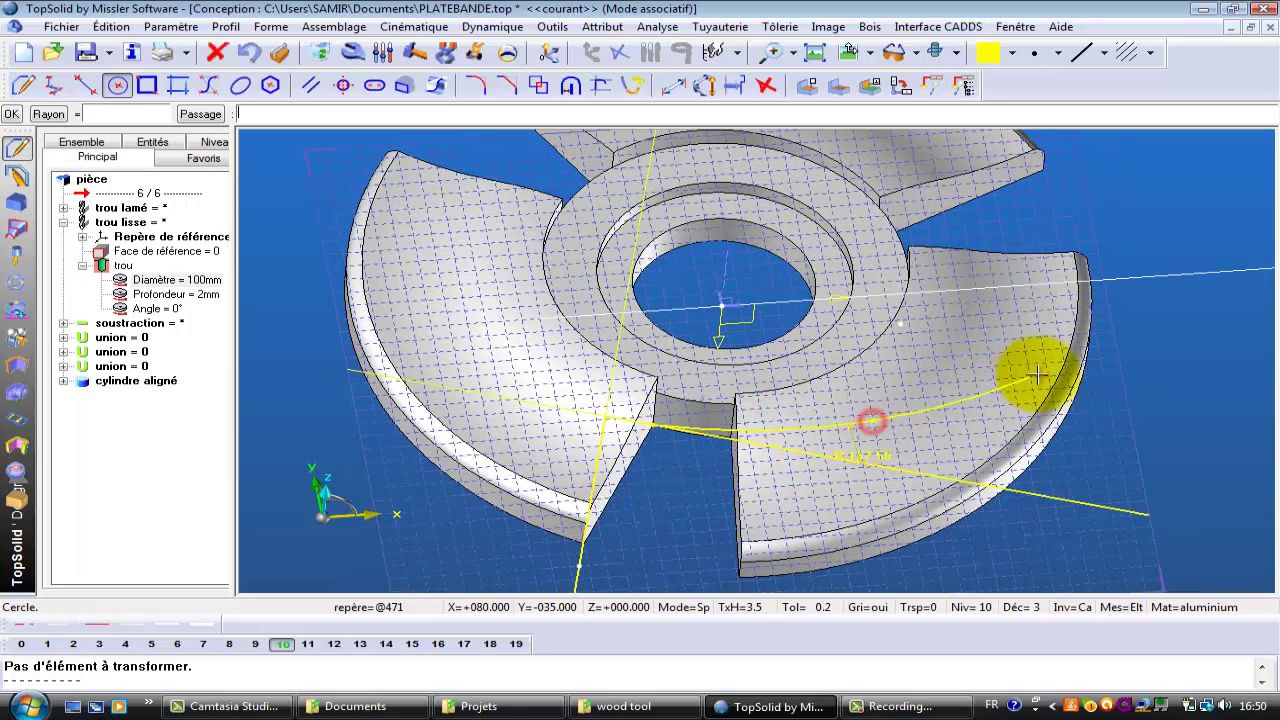
left_click(1154, 346)
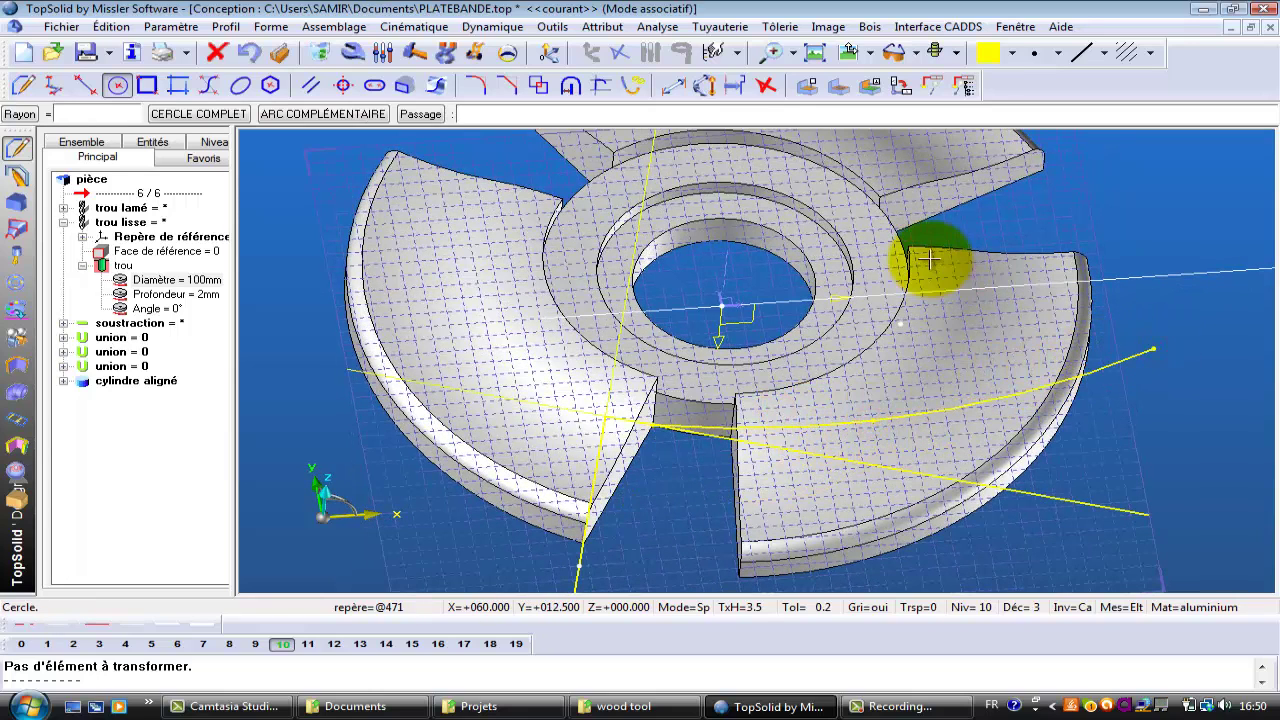
Show the model in wireframe, seen from the top, with the arc in view.
left_click(848, 55)
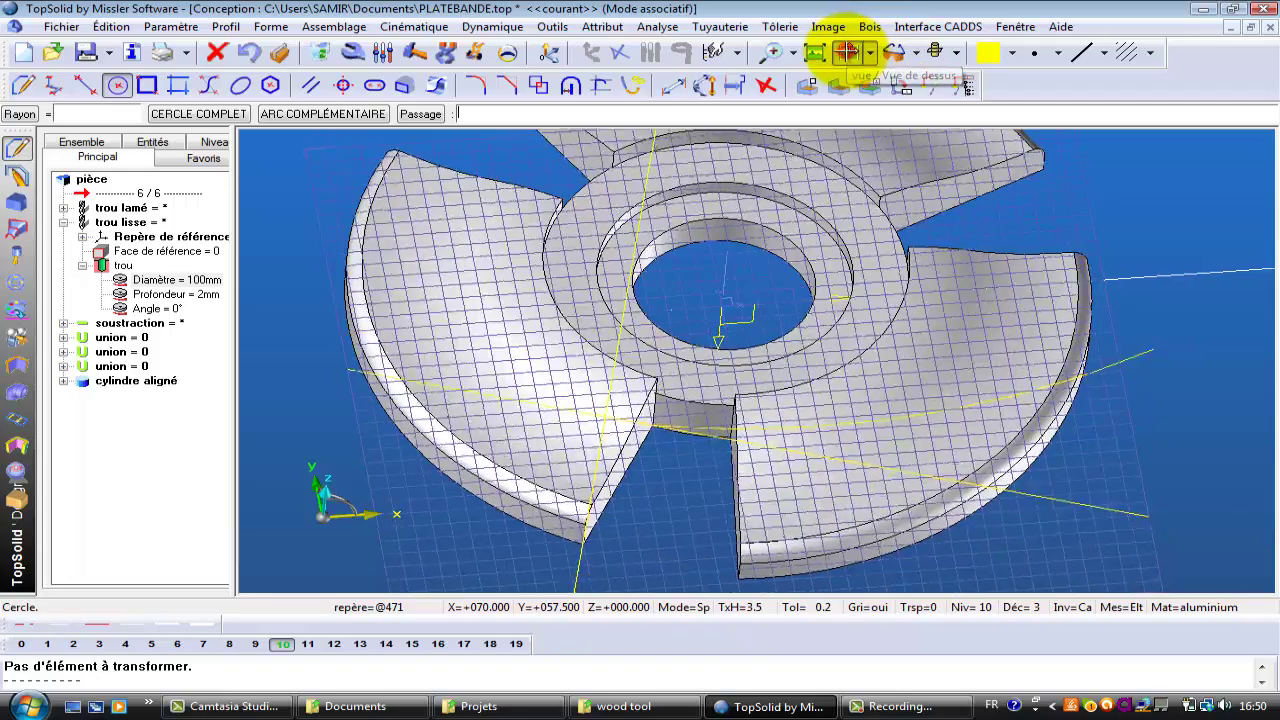
left_click_drag(948, 362, 880, 423)
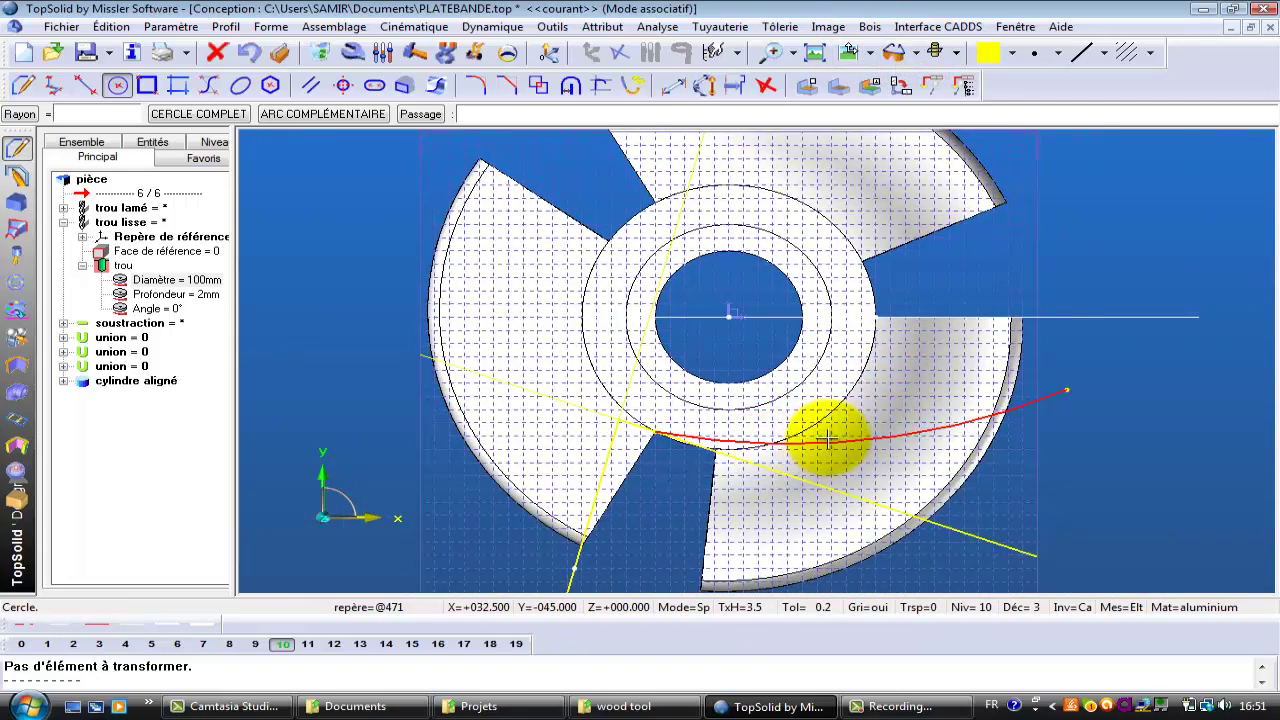
middle_click_drag(828, 438, 814, 334)
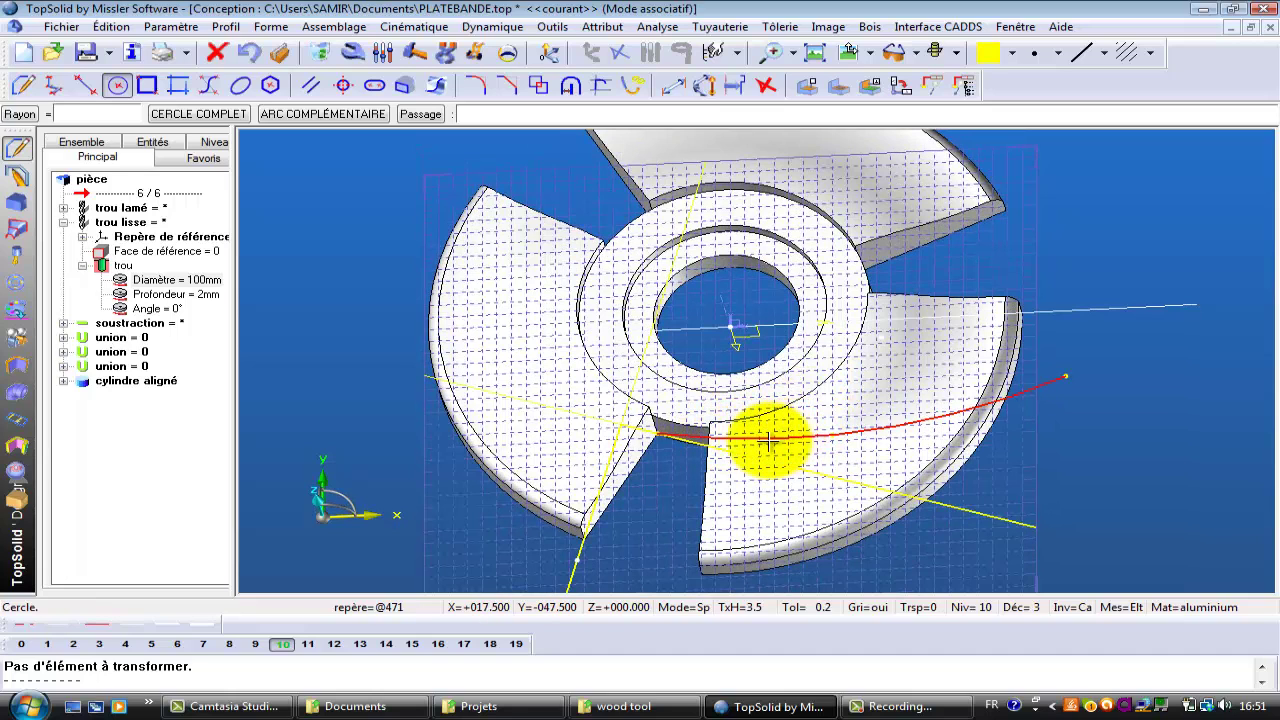
left_click(957, 53)
left_click(942, 81)
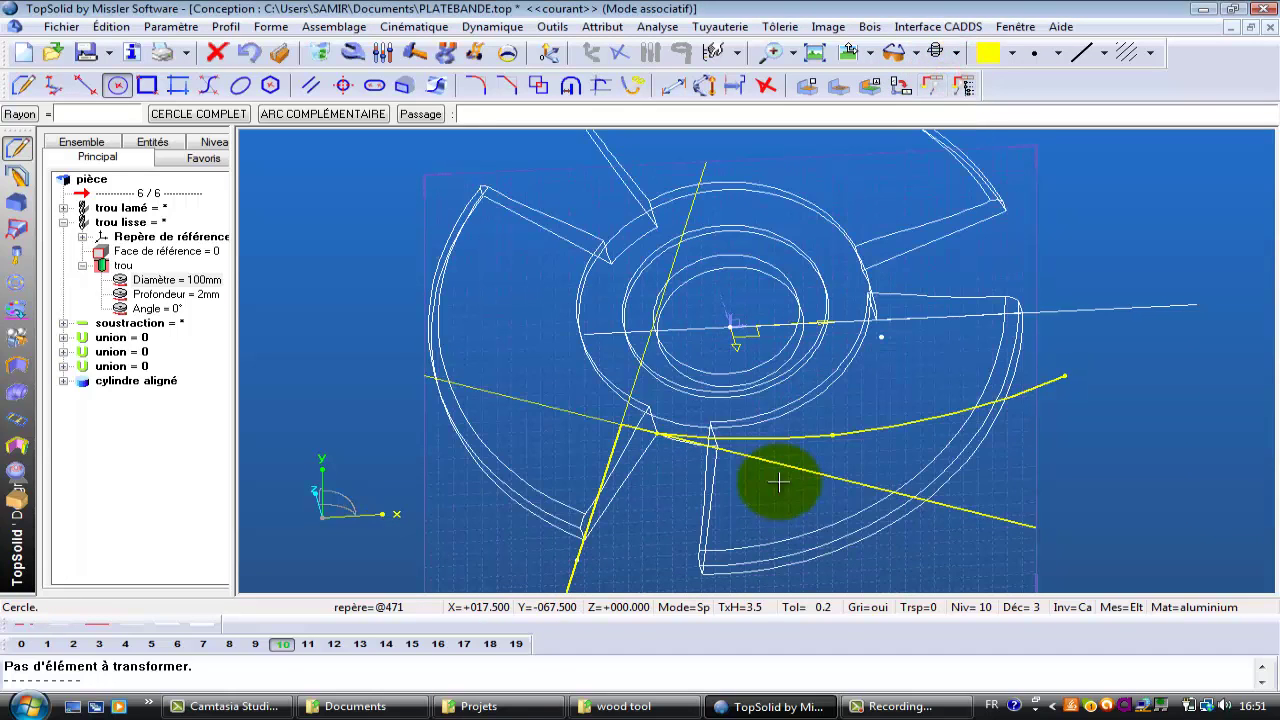
left_click(848, 53)
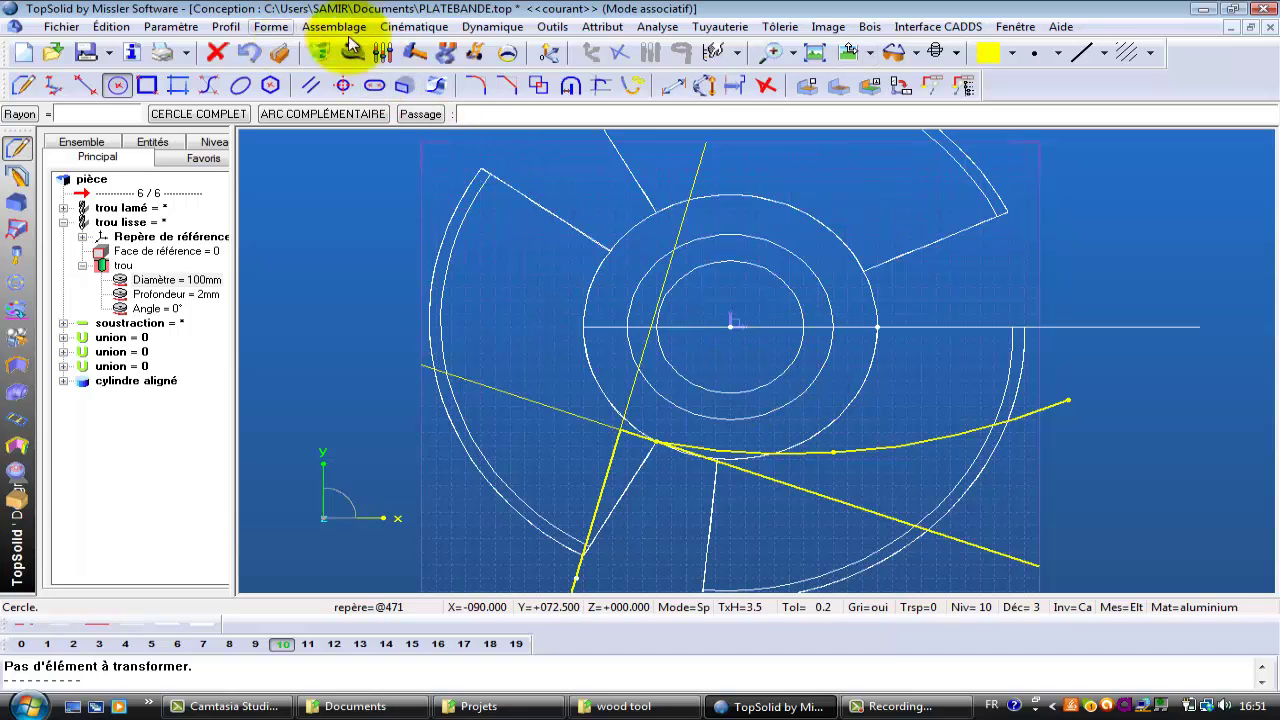
Move the arc's middle point to about X 17.5, Y -55 and its outer end point to about X 100, Y -50.
left_click(476, 55)
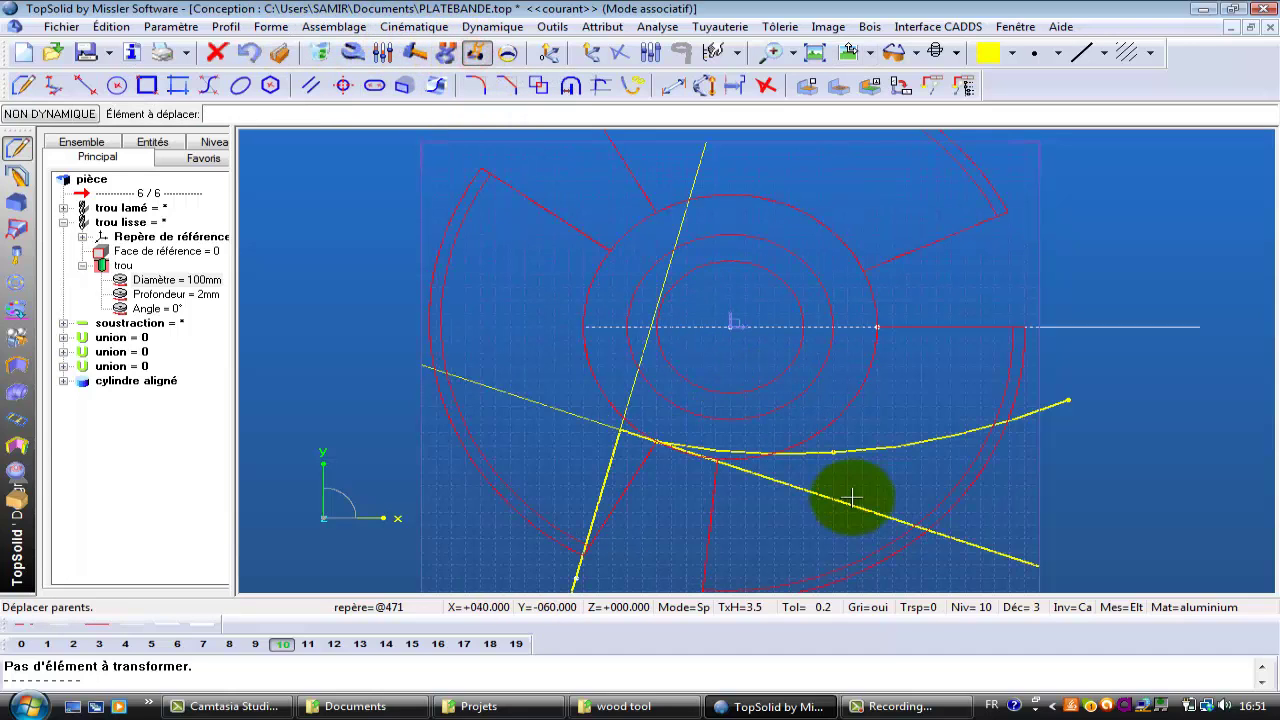
left_click(835, 451)
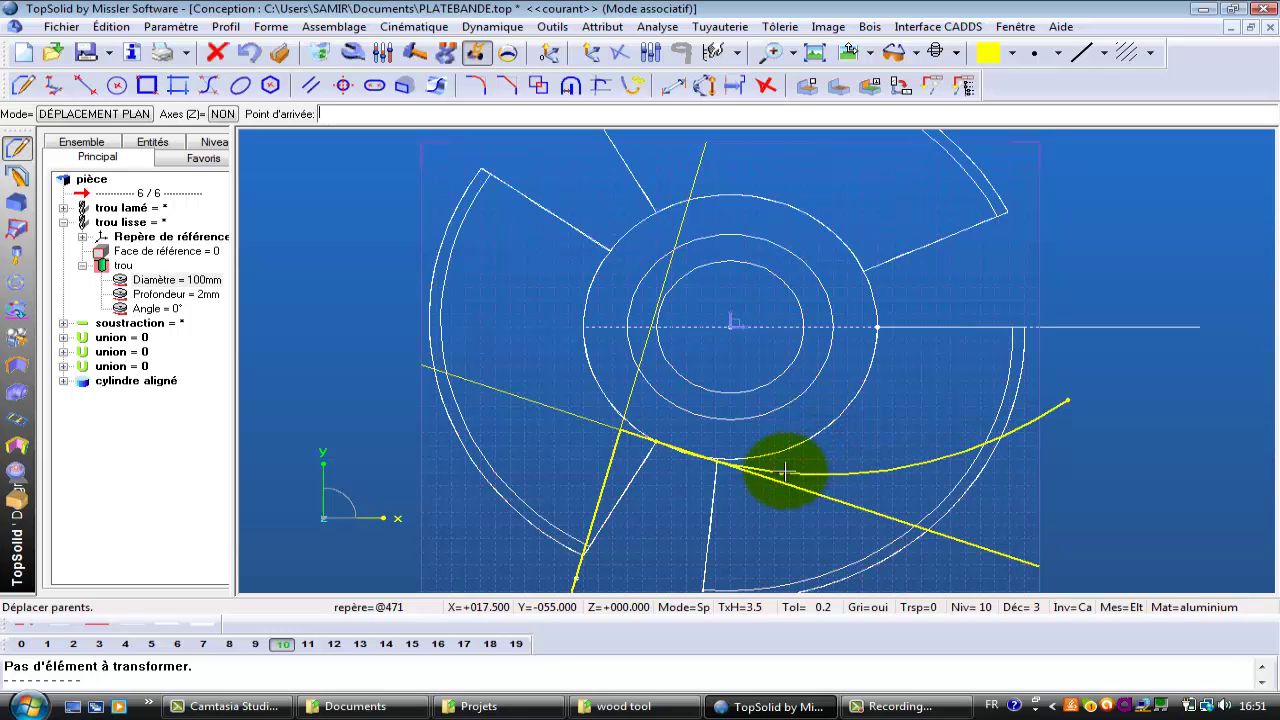
left_click(785, 471)
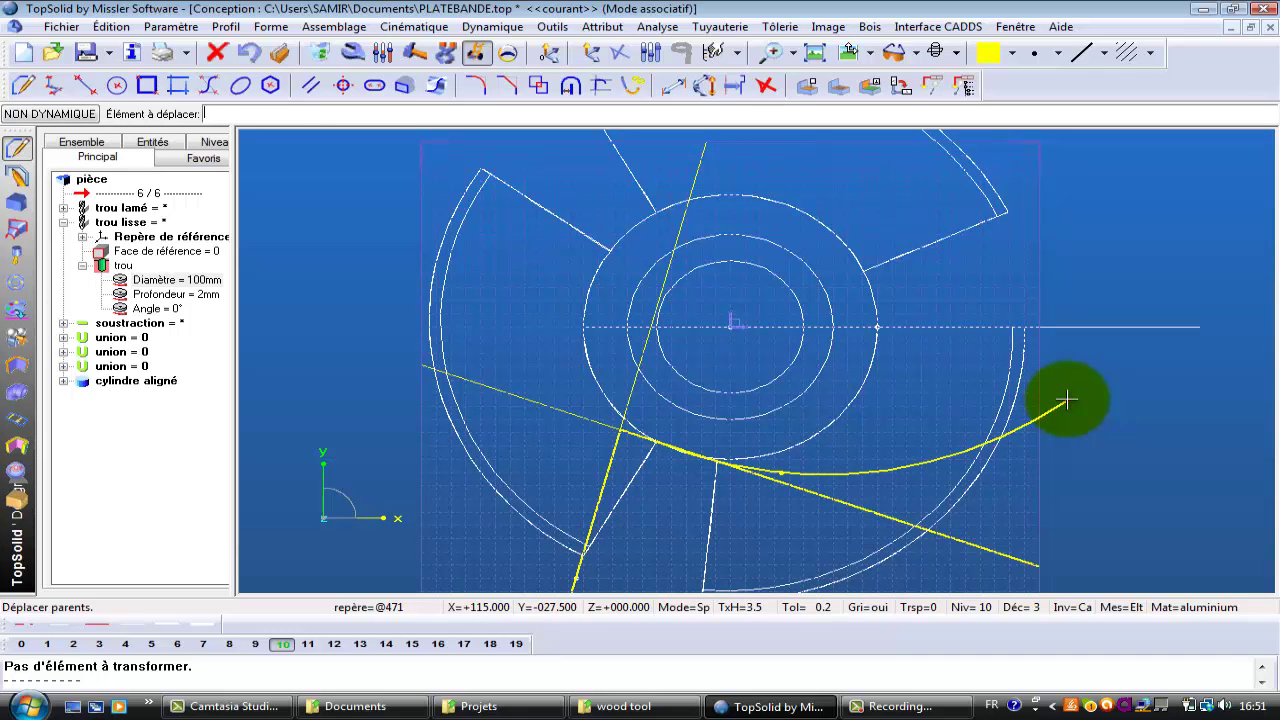
left_click(1066, 400)
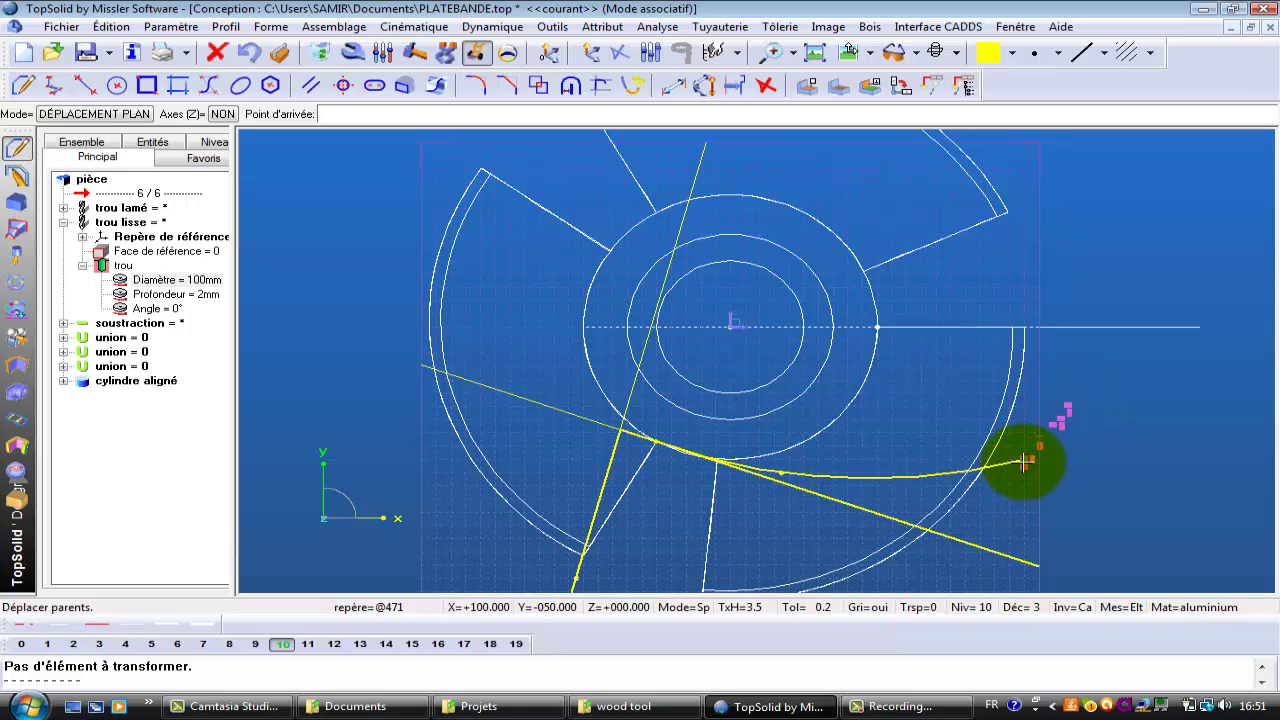
left_click(1022, 465)
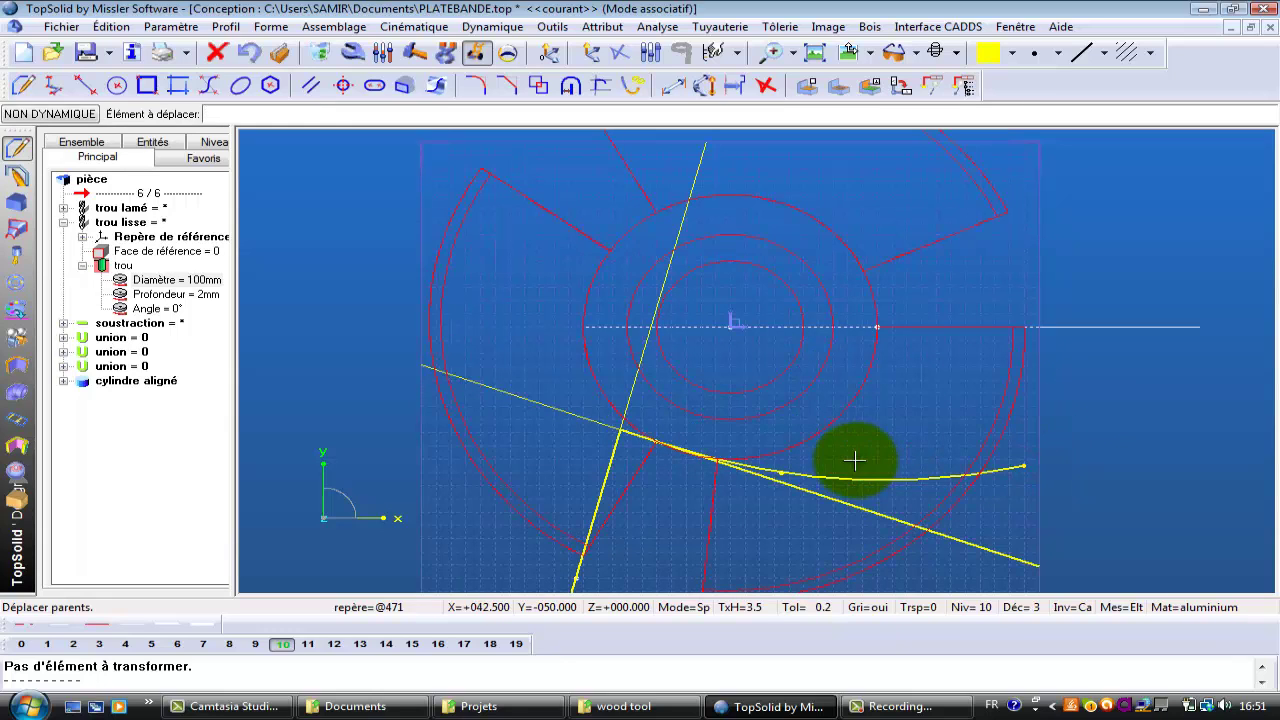
Move the arc's middle point to about X 17.5, Y -57.5.
left_click(768, 473)
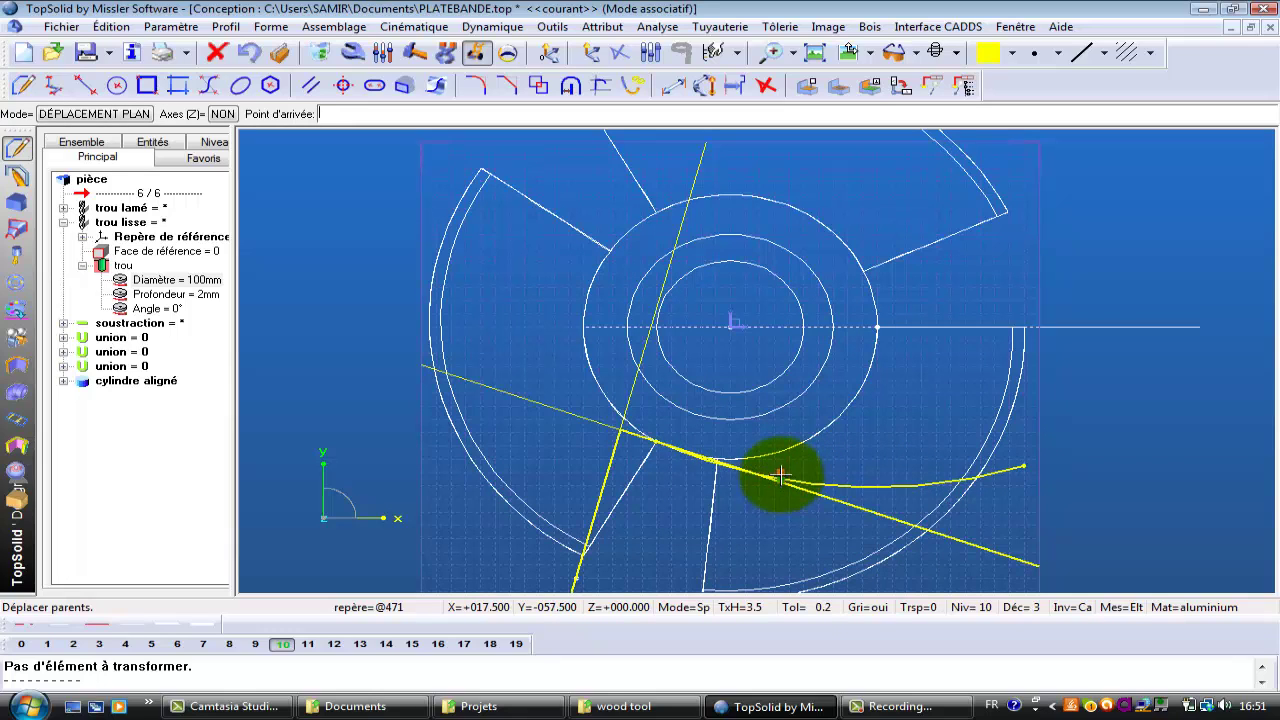
left_click(780, 475)
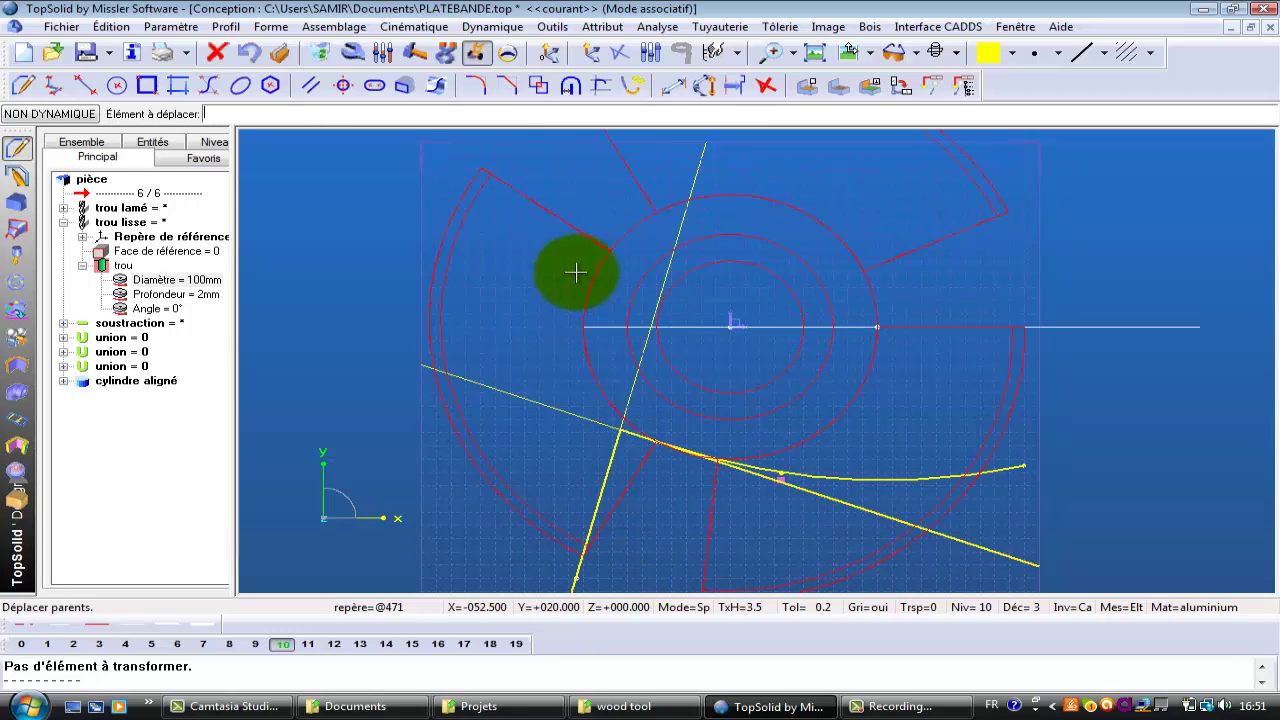
scroll(490, 180, "down", 3)
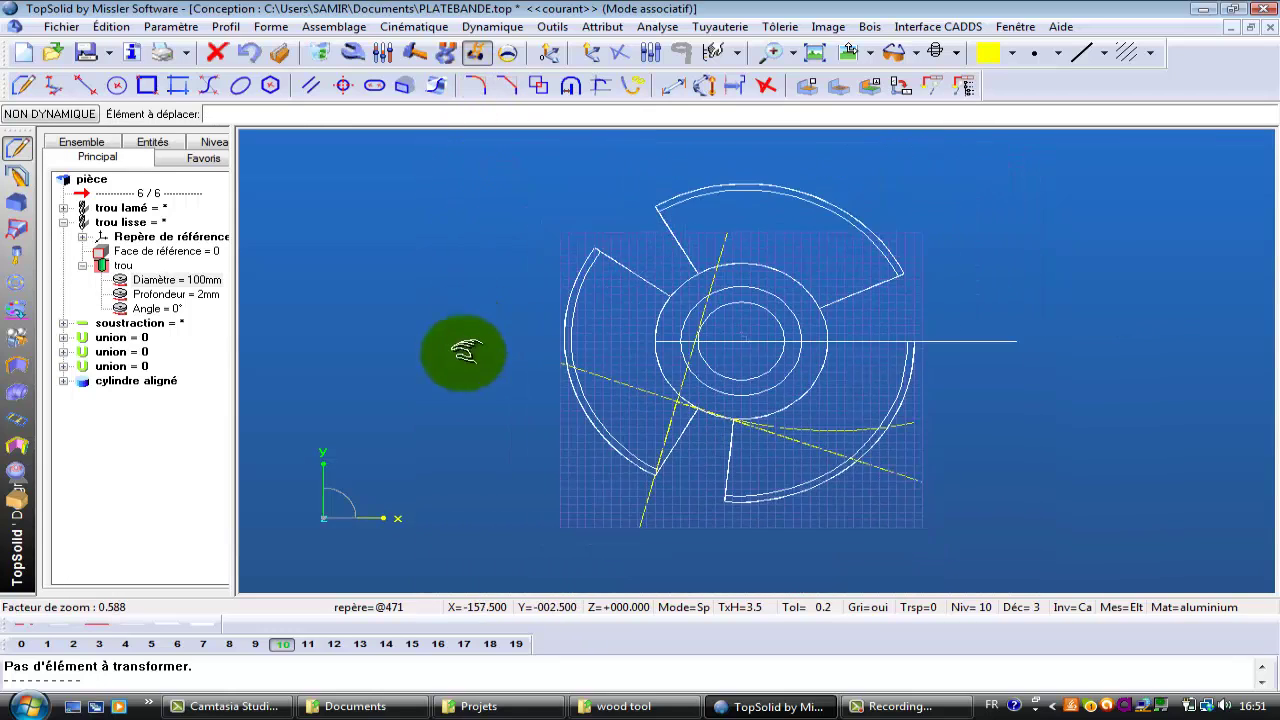
left_click_drag(537, 477, 529, 512, "ctrl")
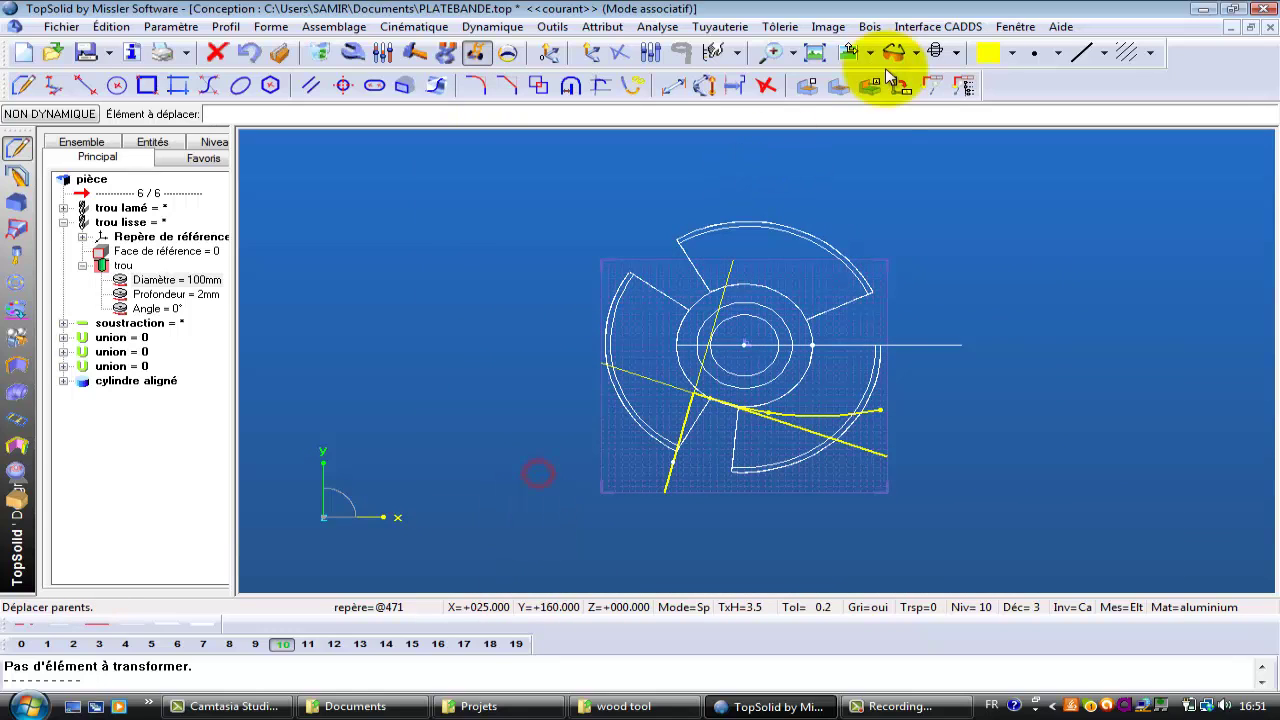
Draw a closed red contour following the steep sketch line and the arc, closed by straight segments beyond the lower blade's outer rim.
left_click(1012, 53)
left_click(1055, 83)
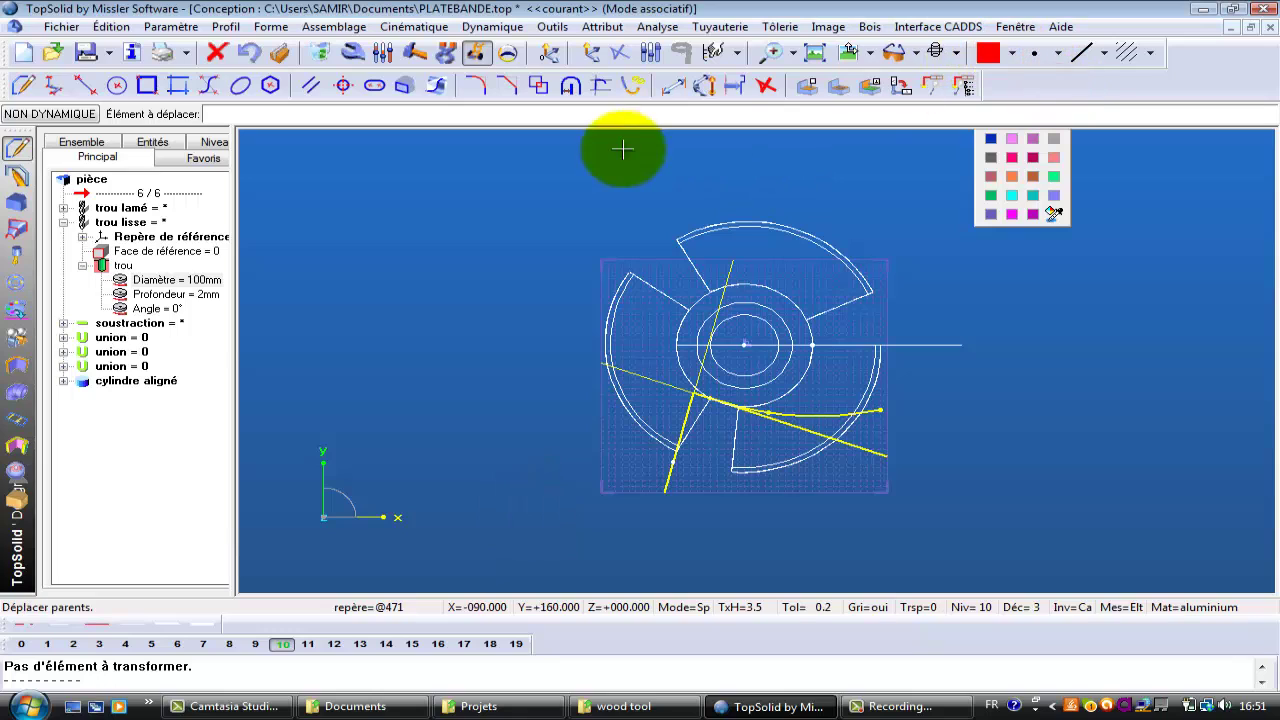
left_click(24, 86)
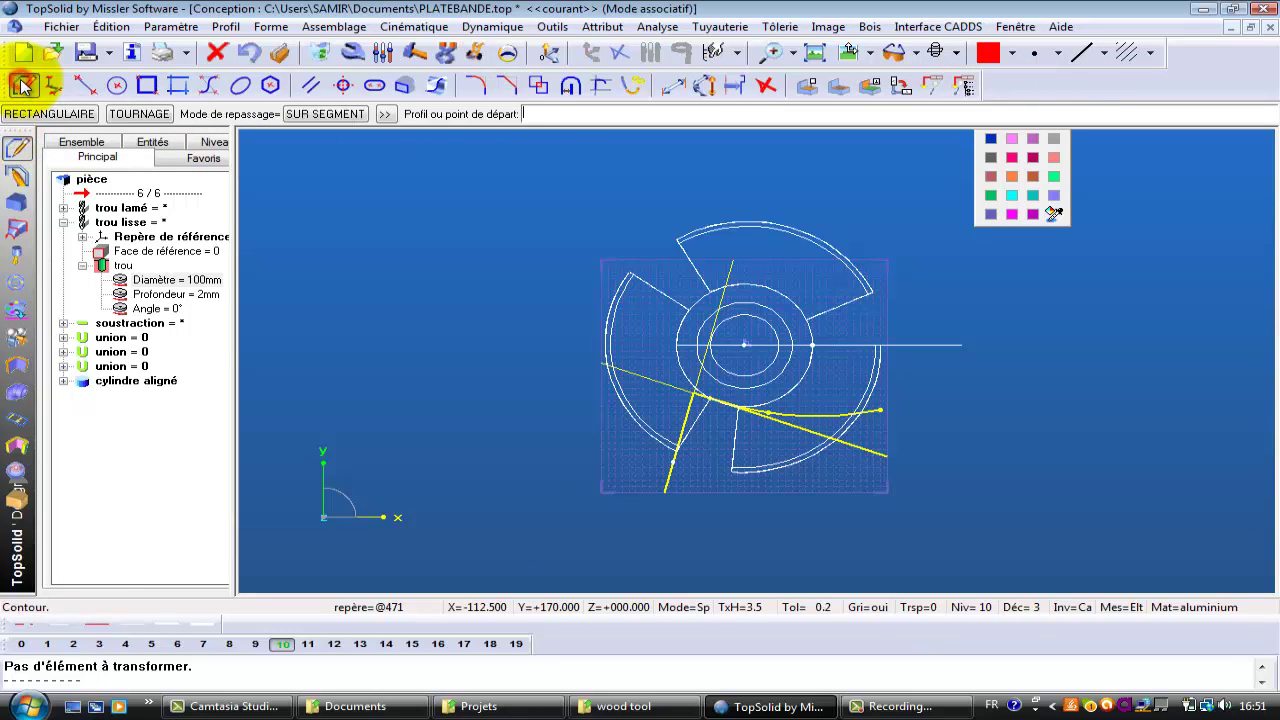
left_click(668, 486)
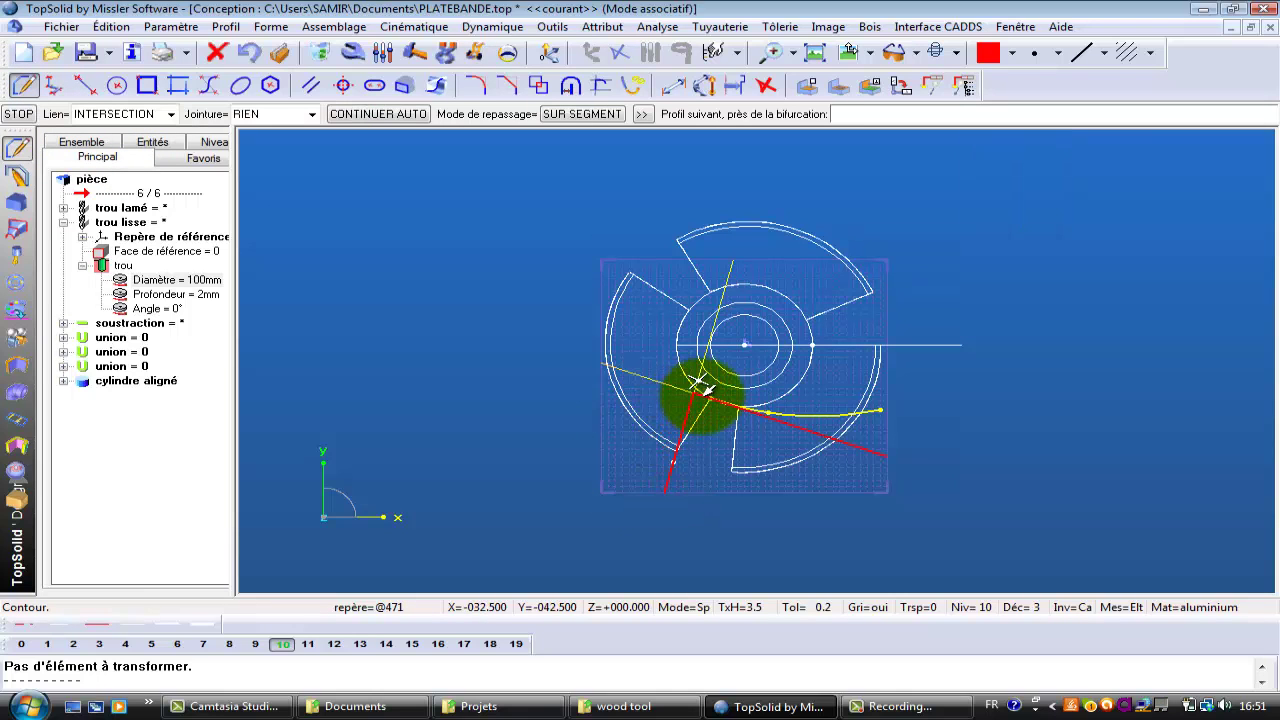
middle_click_drag(712, 407, 680, 320, "ctrl")
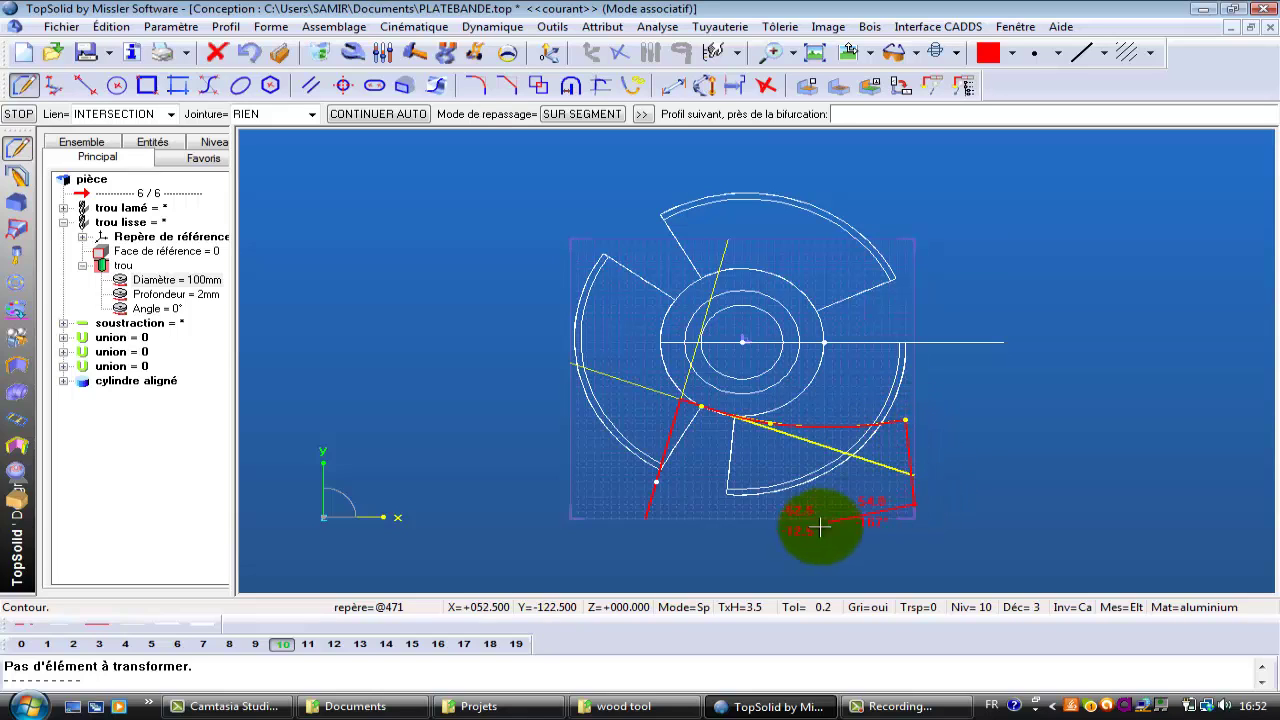
left_click(645, 518)
Extrude the red contour upward about 45 mm as a solid, past the tool's thickness.
mouse_move(777, 566)
middle_mouse_down()
mouse_move(770, 472)
mouse_move(766, 489)
middle_mouse_up()
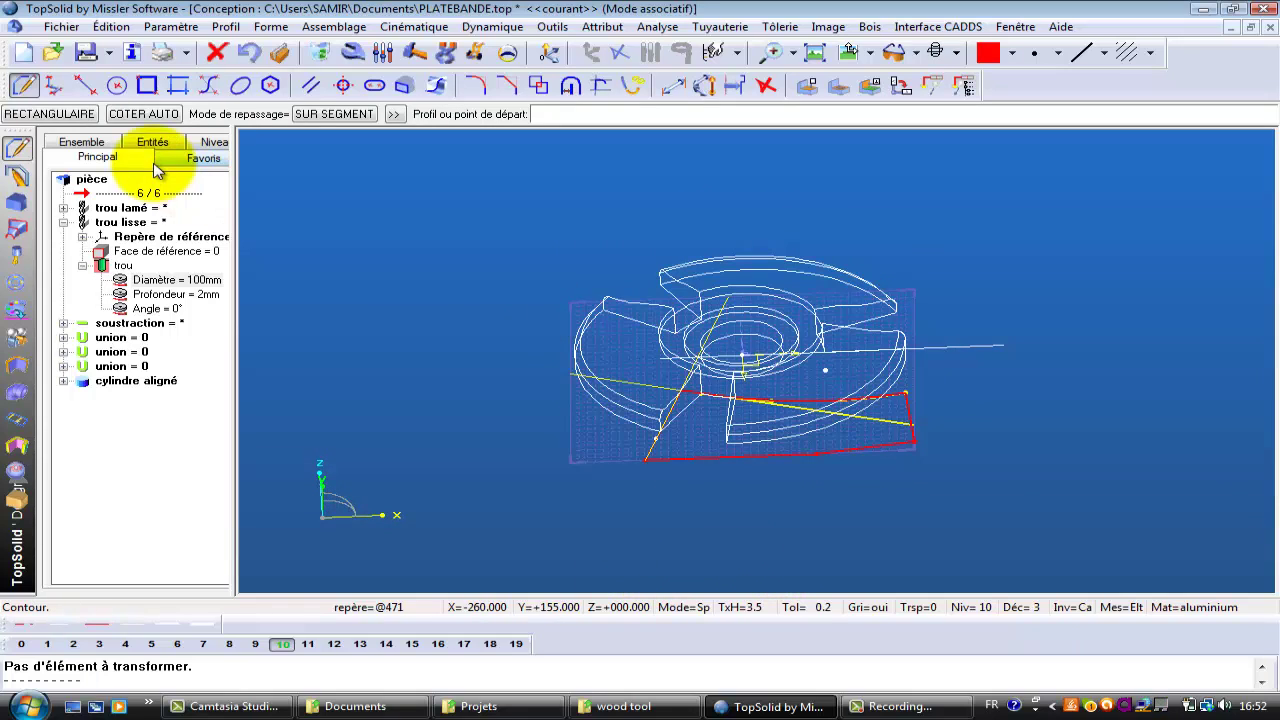
left_click(20, 203)
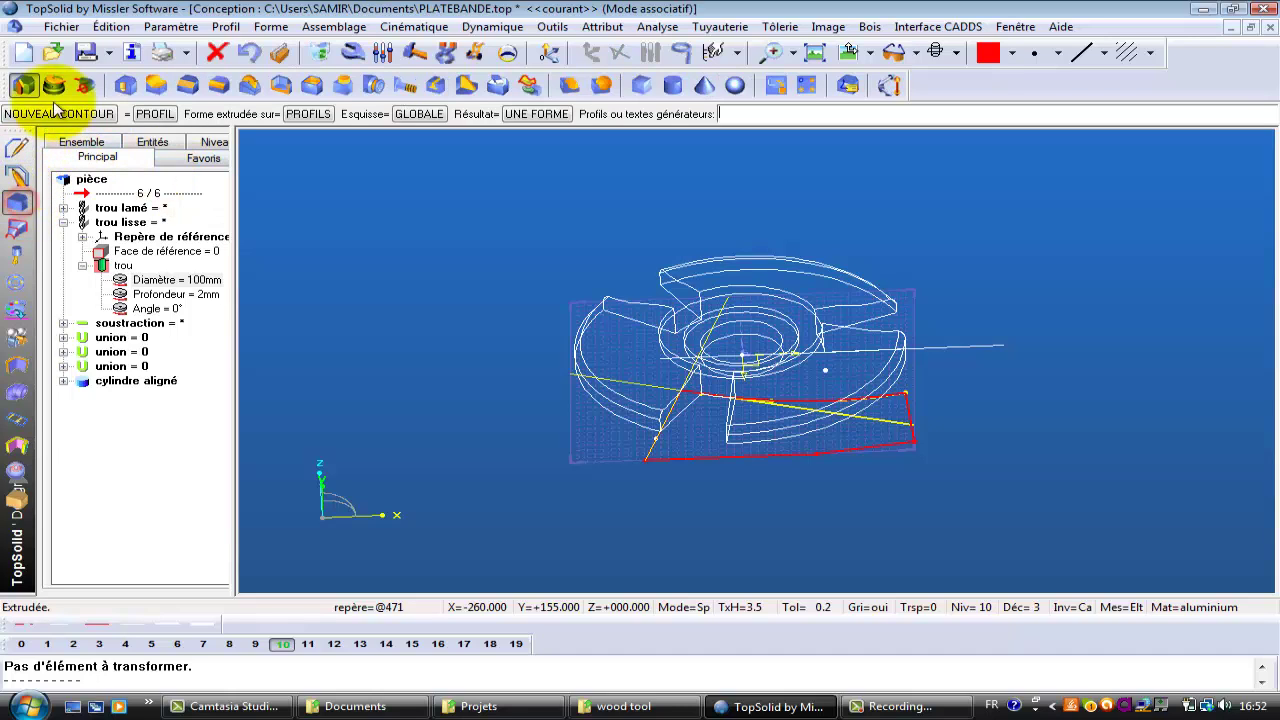
left_click(751, 458)
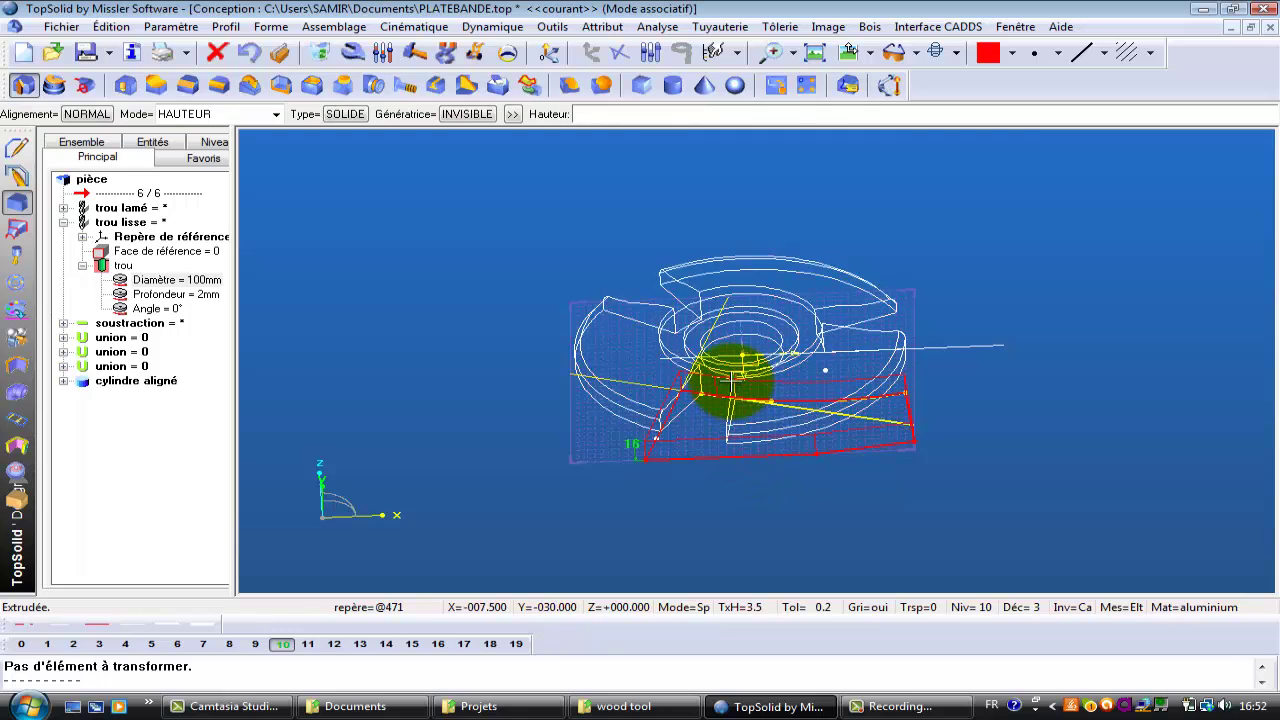
left_click(596, 408)
Display the model shaded with visible edges.
middle_click_drag(923, 429, 942, 470)
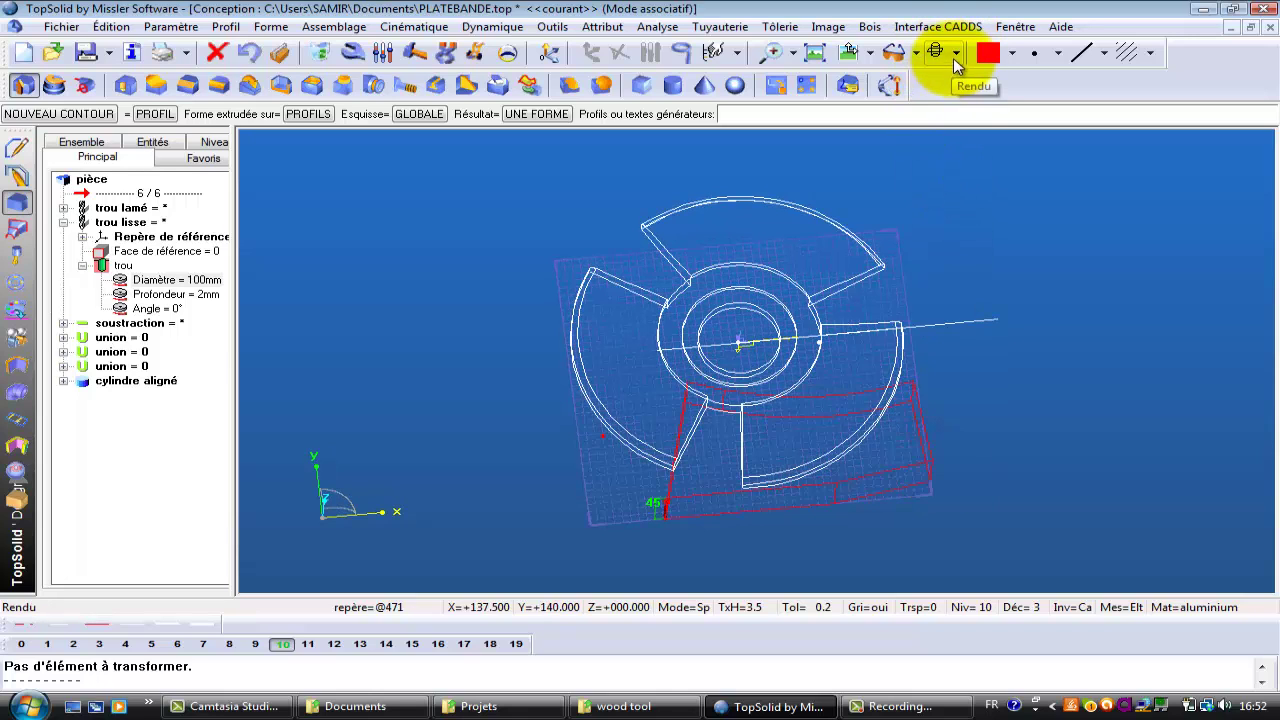
left_click(954, 57)
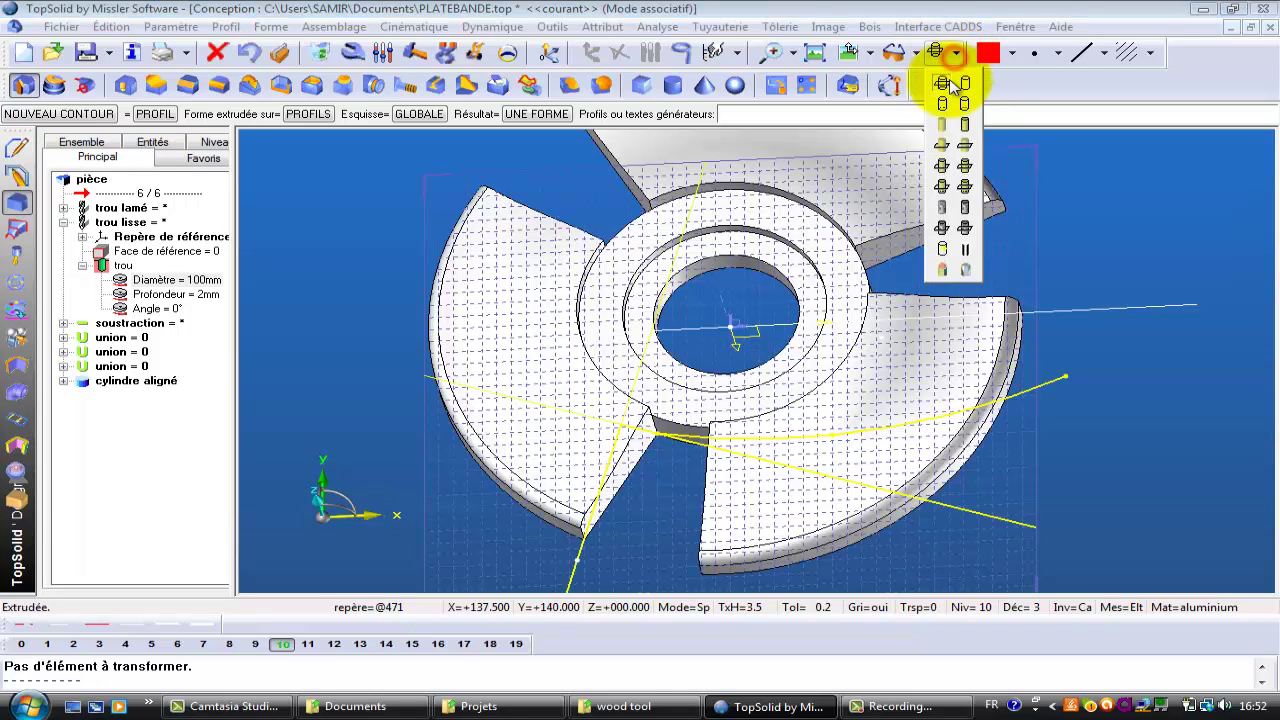
left_click(942, 166)
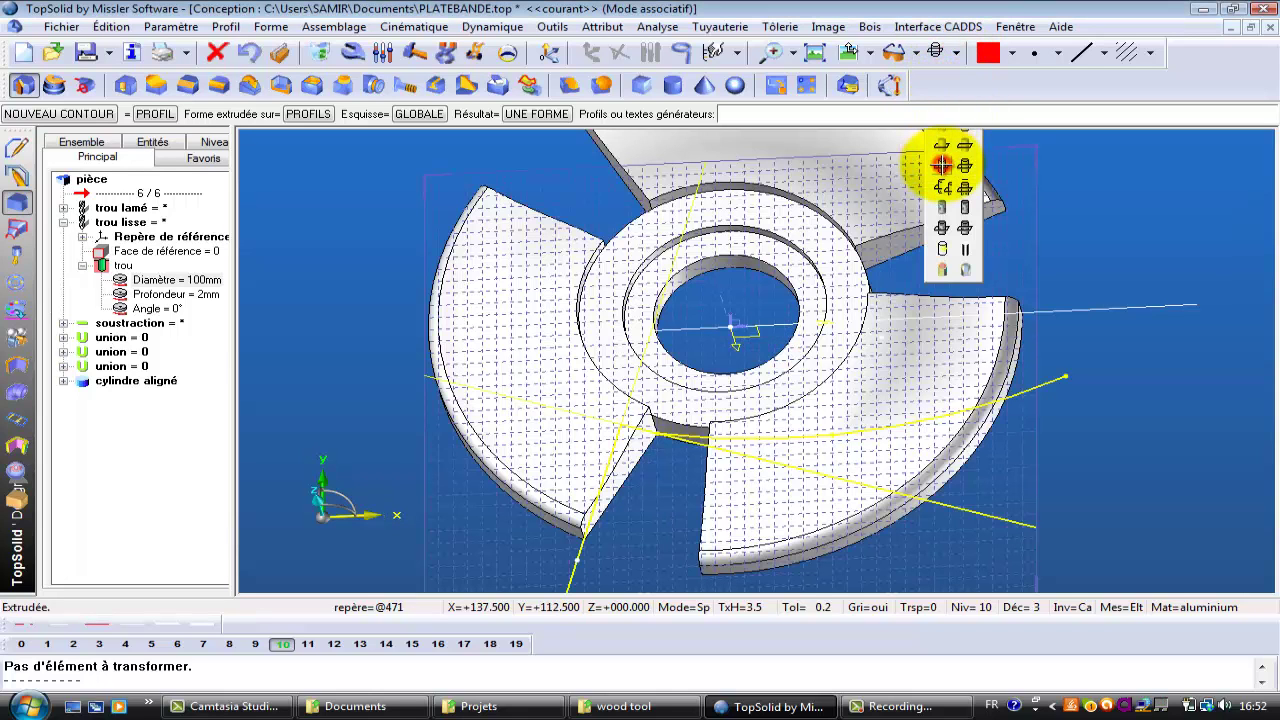
left_click(943, 55)
left_click(941, 170)
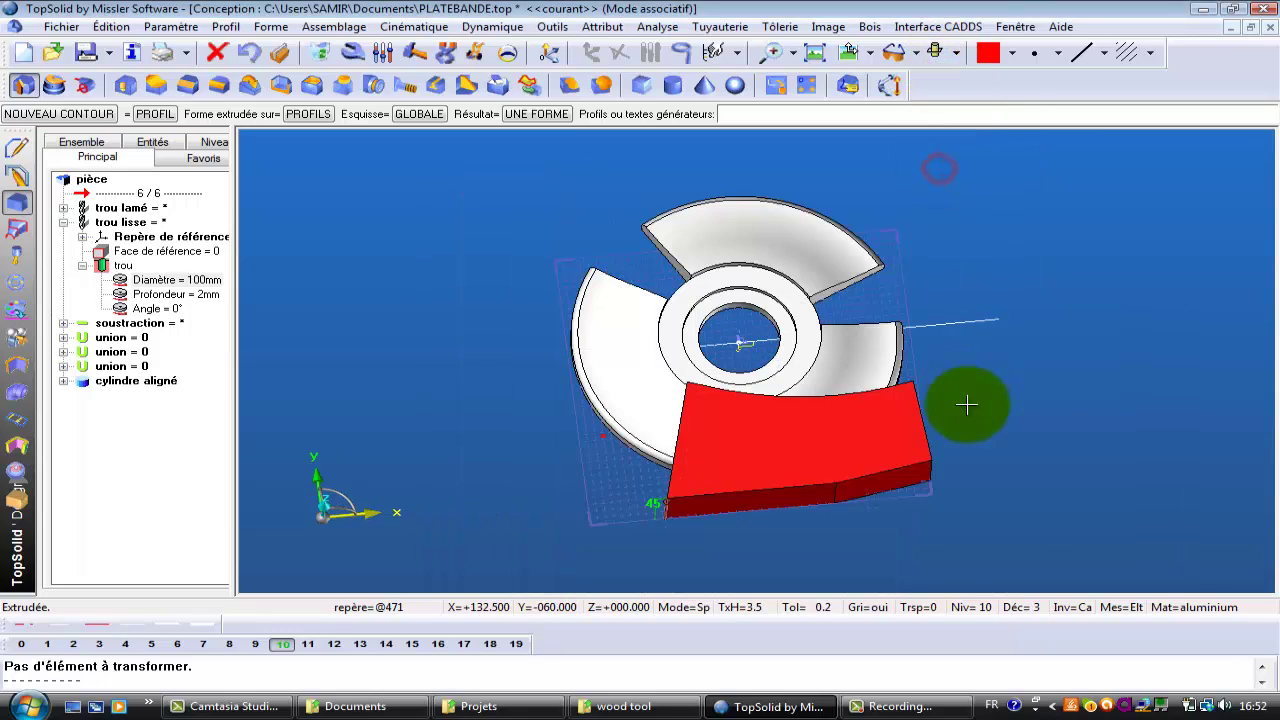
Subtract the red extruded block from the bladed tool body, hiding the block used as the cutting tool.
middle_click_drag(966, 403, 949, 320)
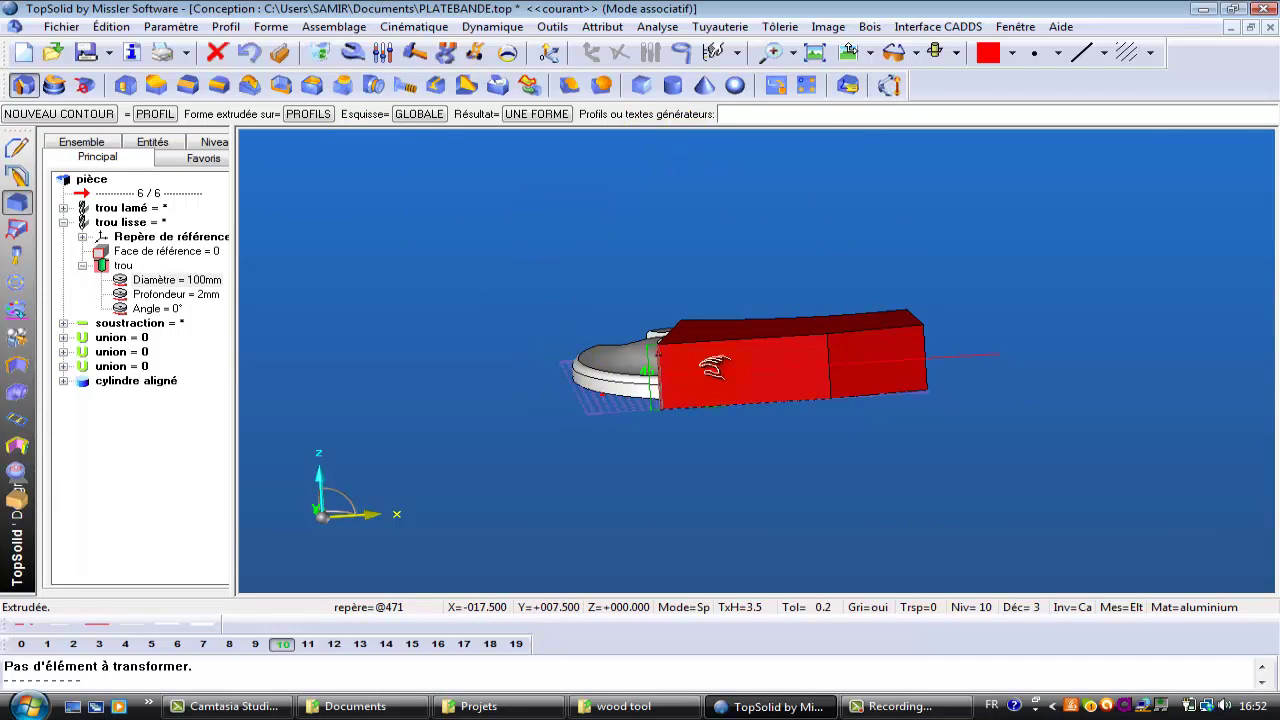
middle_click_drag(714, 368, 695, 407)
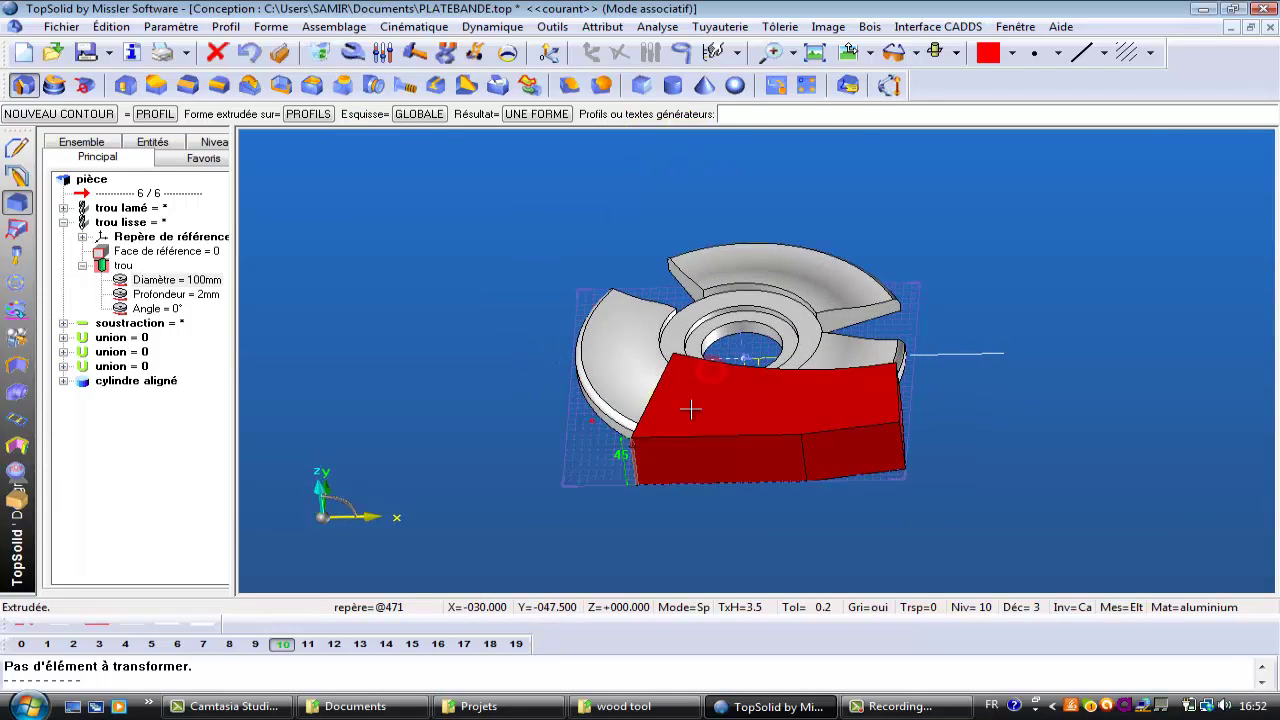
left_click(569, 89)
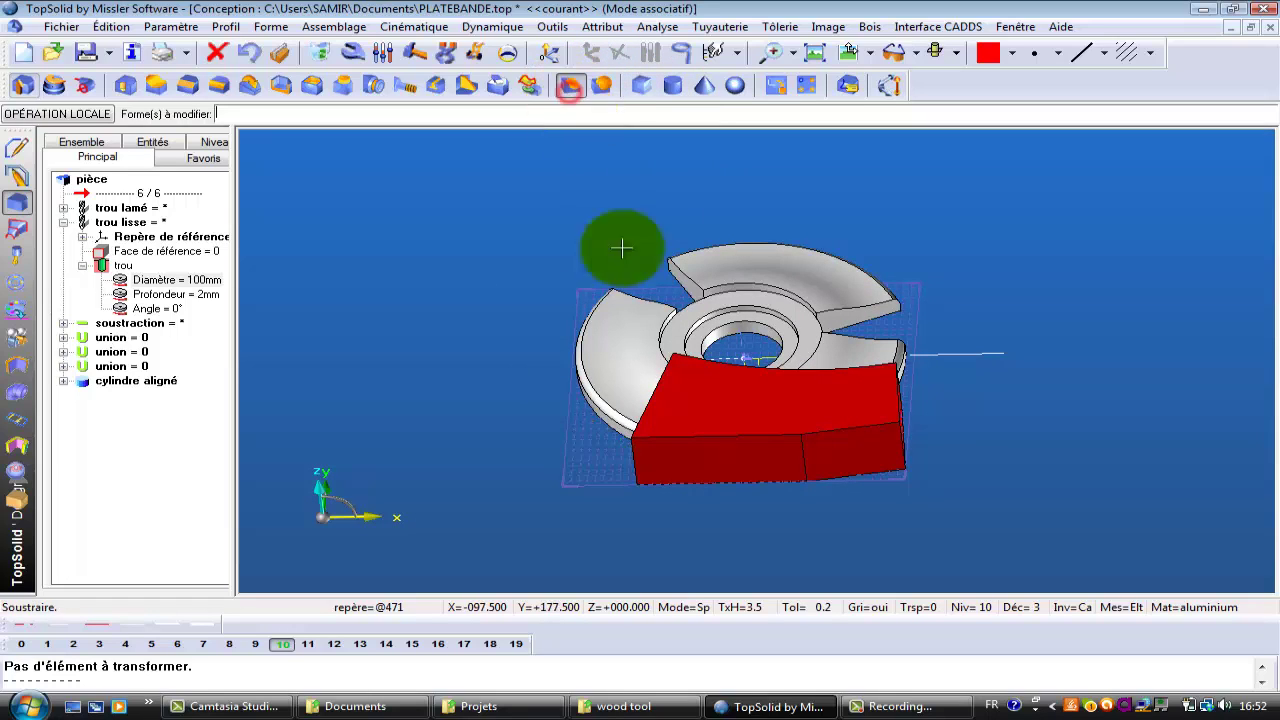
left_click(634, 329)
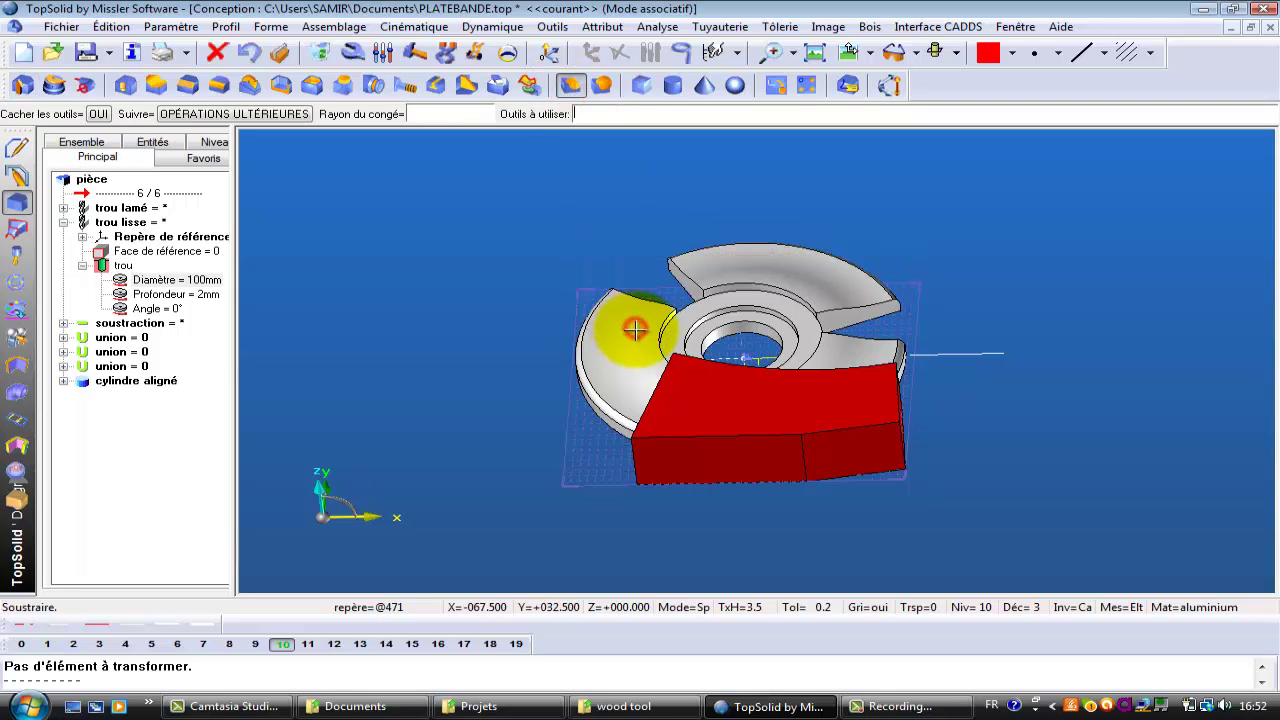
left_click(727, 433)
middle_click_drag(834, 460, 806, 461)
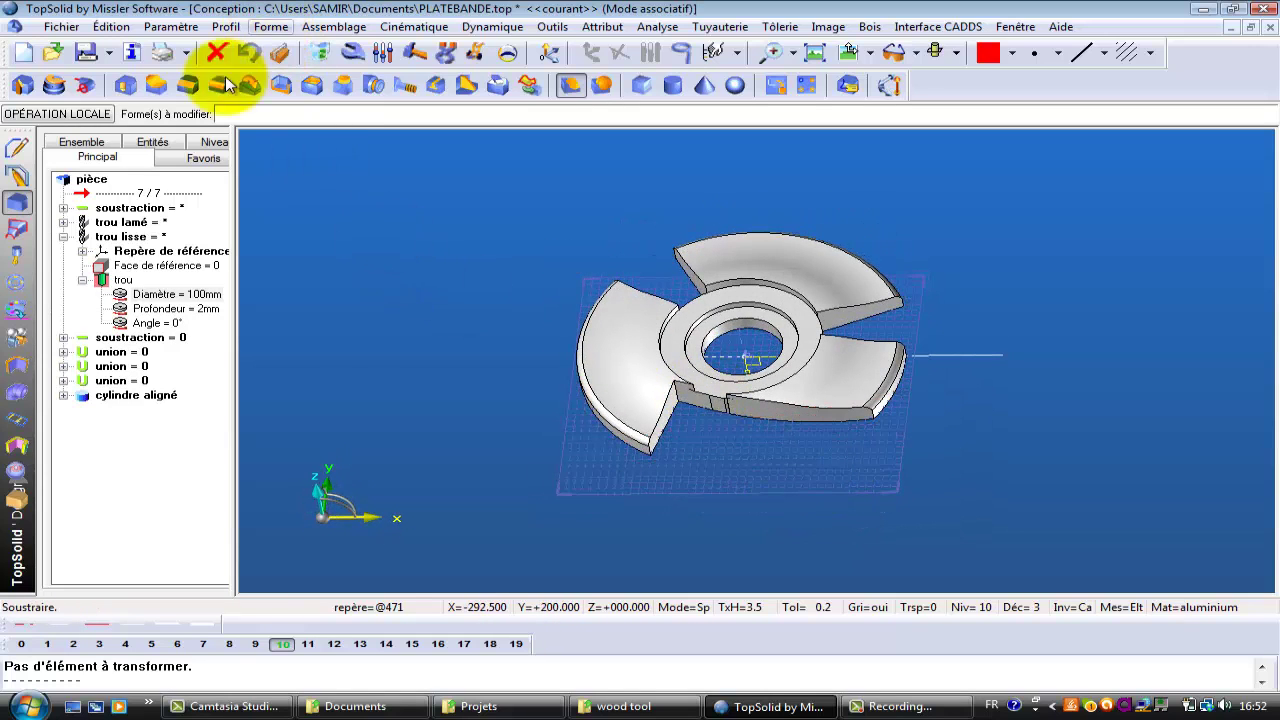
Propagate the block subtraction in a circular pattern around the Z+ axis, with 3 occurrences in total.
left_click(270, 27)
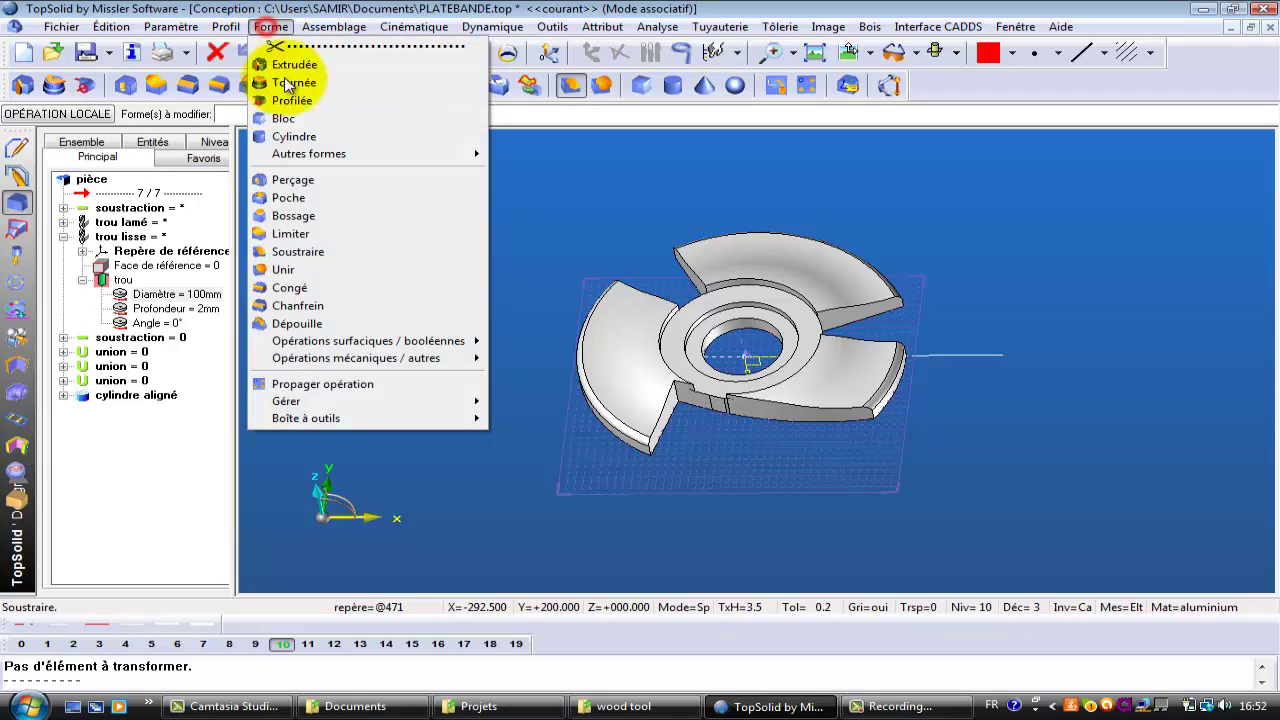
left_click(334, 390)
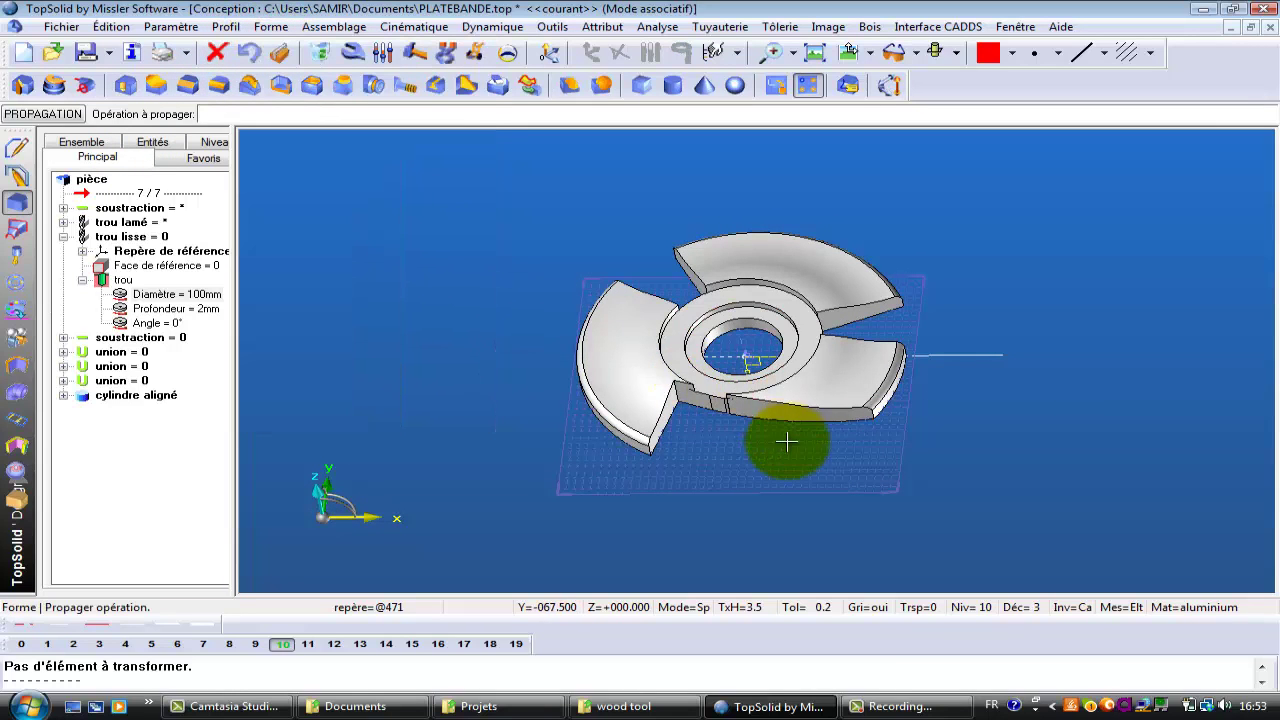
left_click(770, 408)
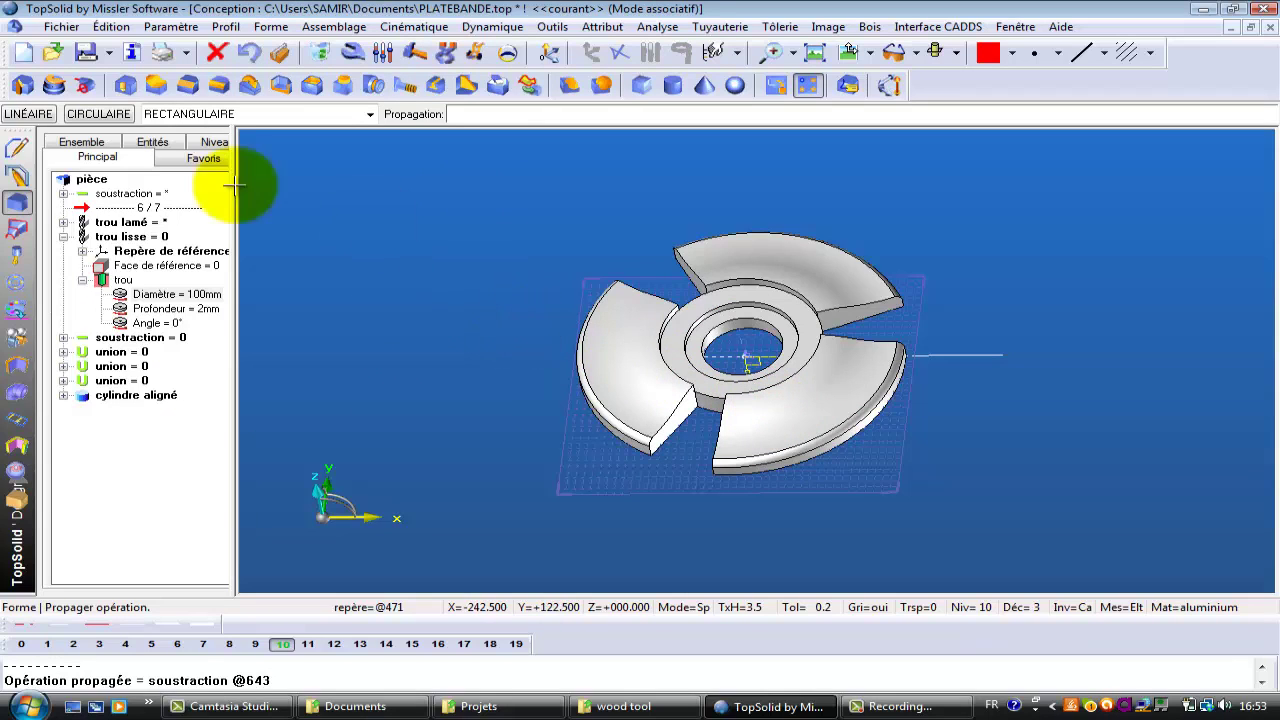
left_click(99, 115)
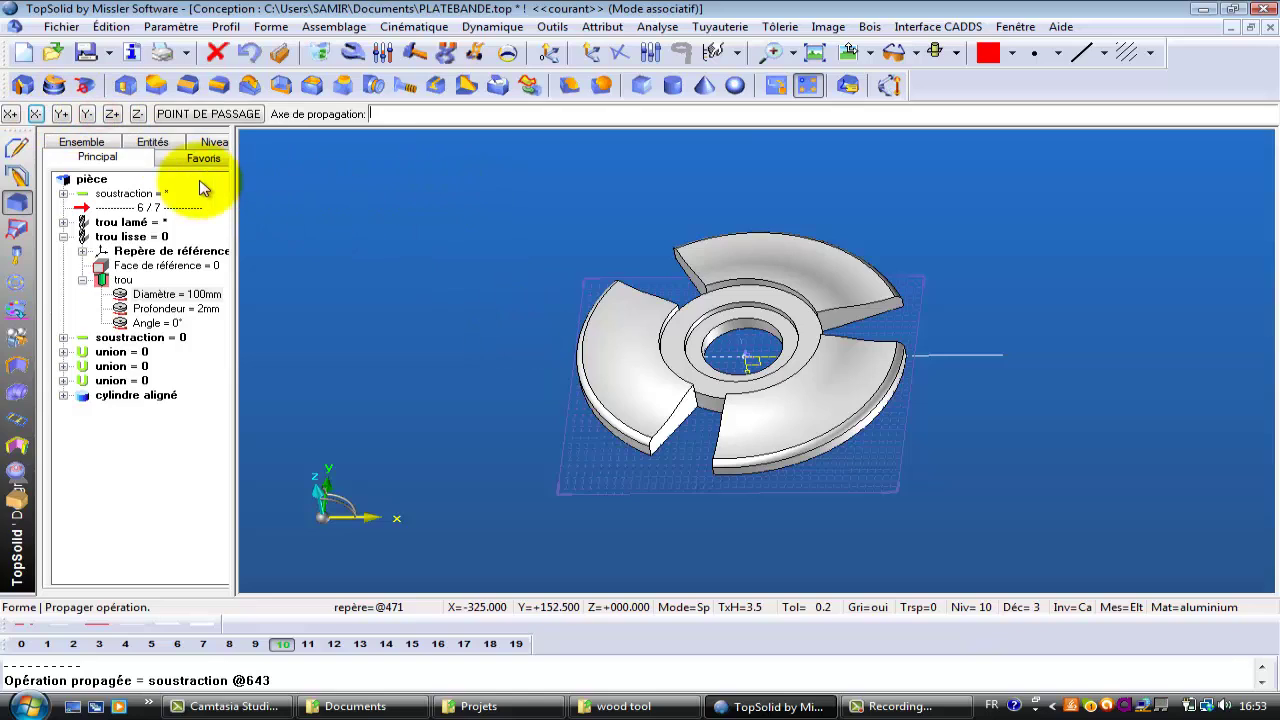
left_click(113, 115)
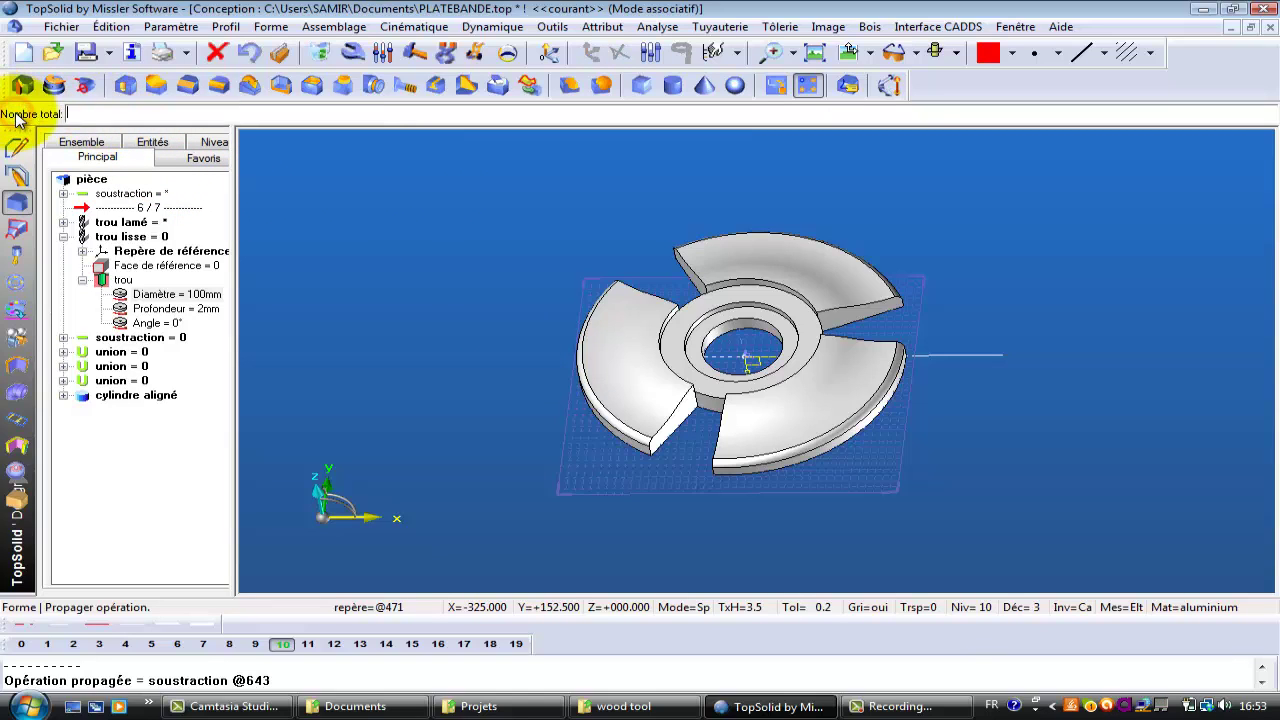
key("Return")
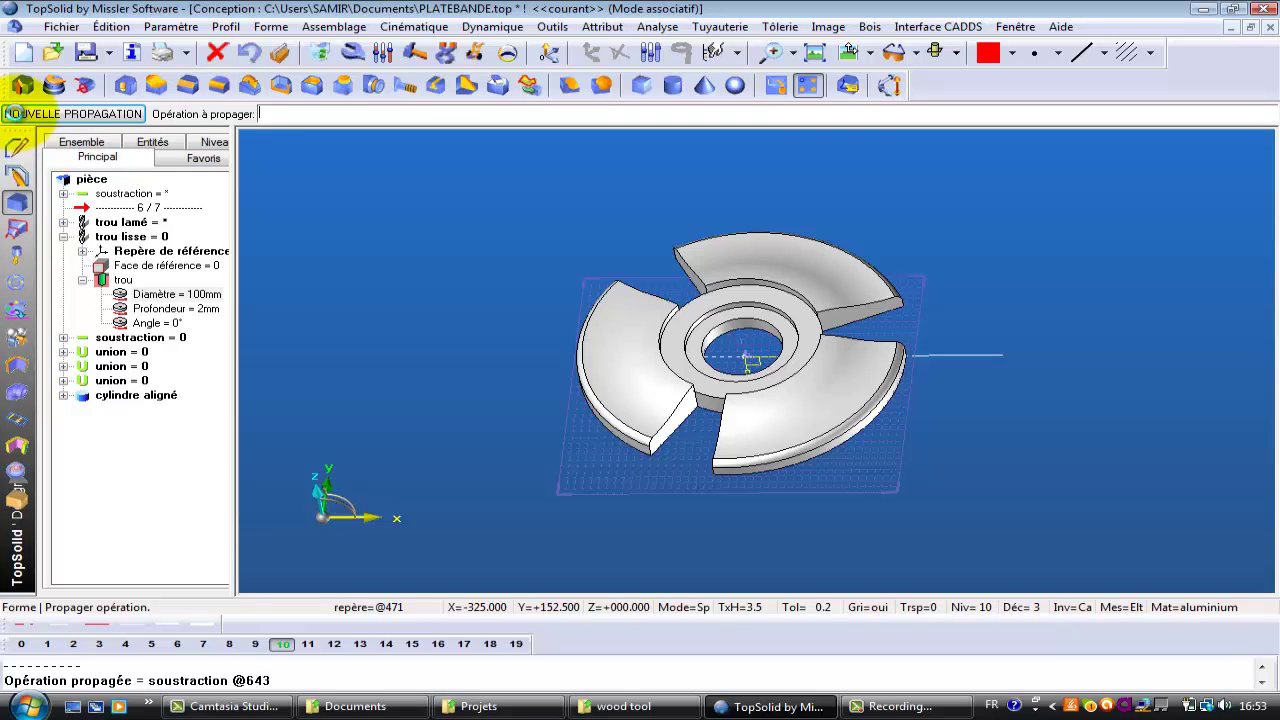
Show the hidden construction elements and display the model in wireframe, seen from near the top.
middle_click_drag(395, 187, 423, 231)
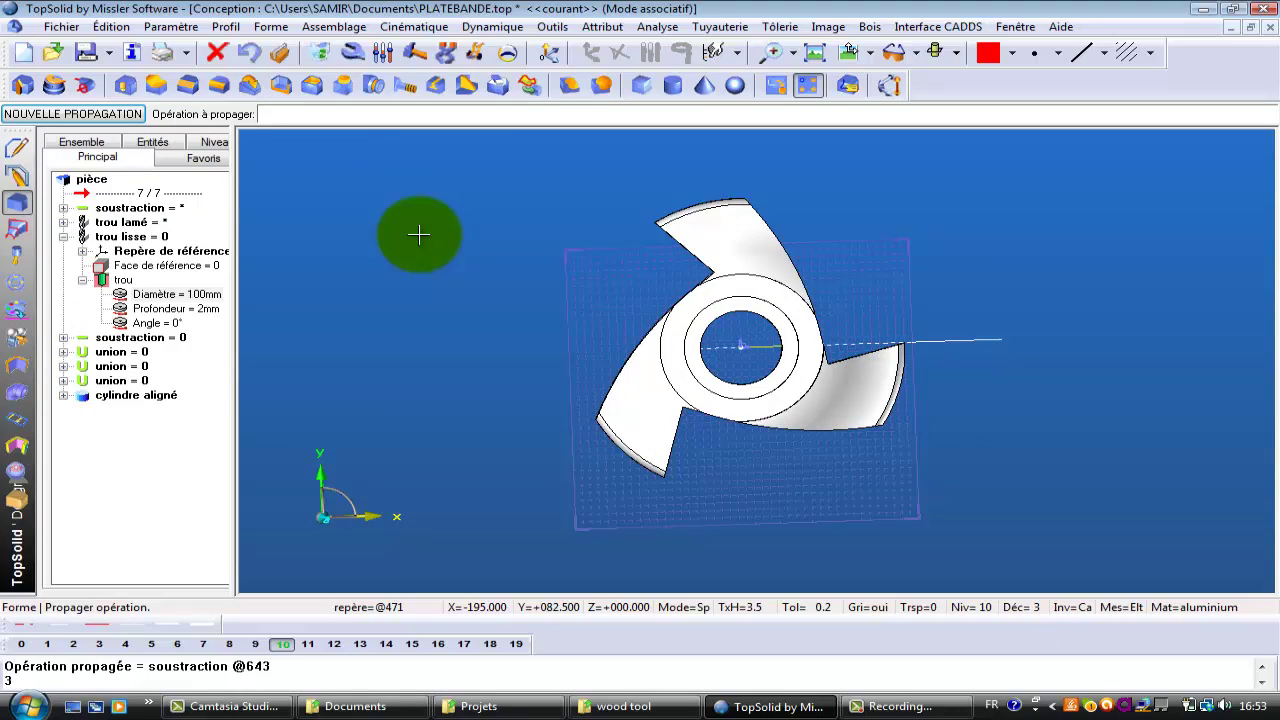
left_click(1073, 607)
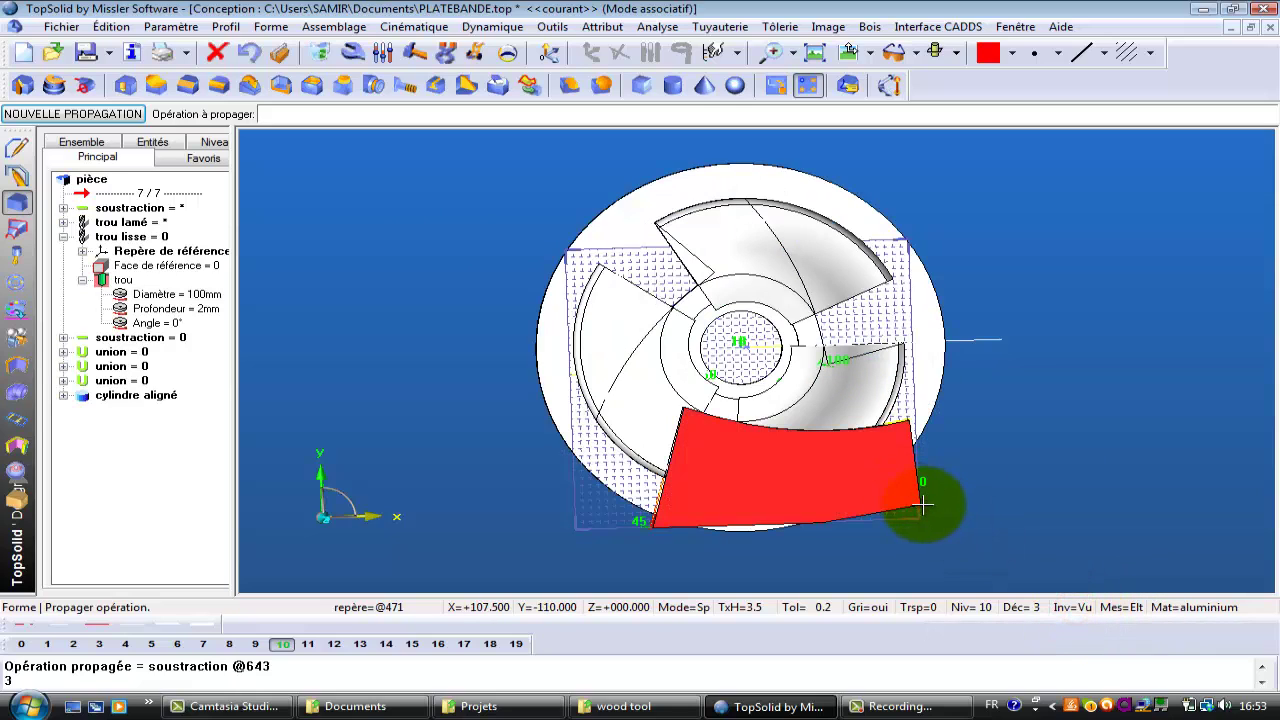
middle_click_drag(924, 507, 943, 460)
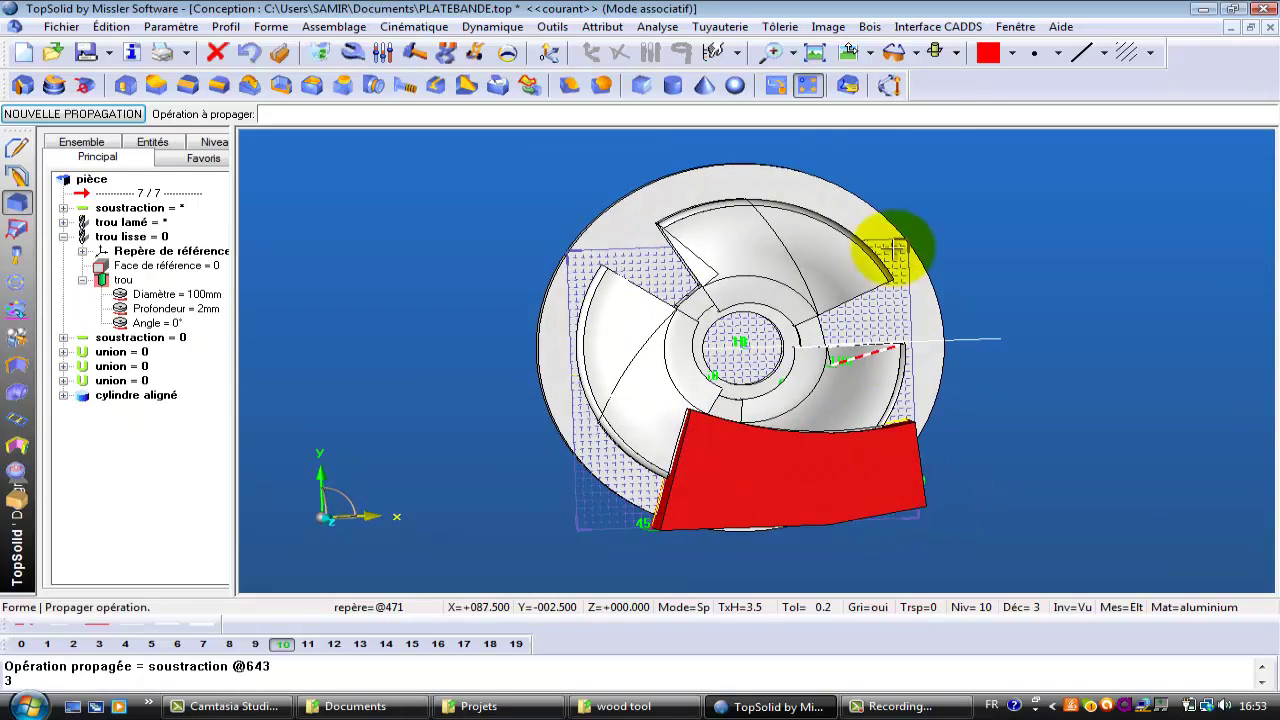
left_click(953, 54)
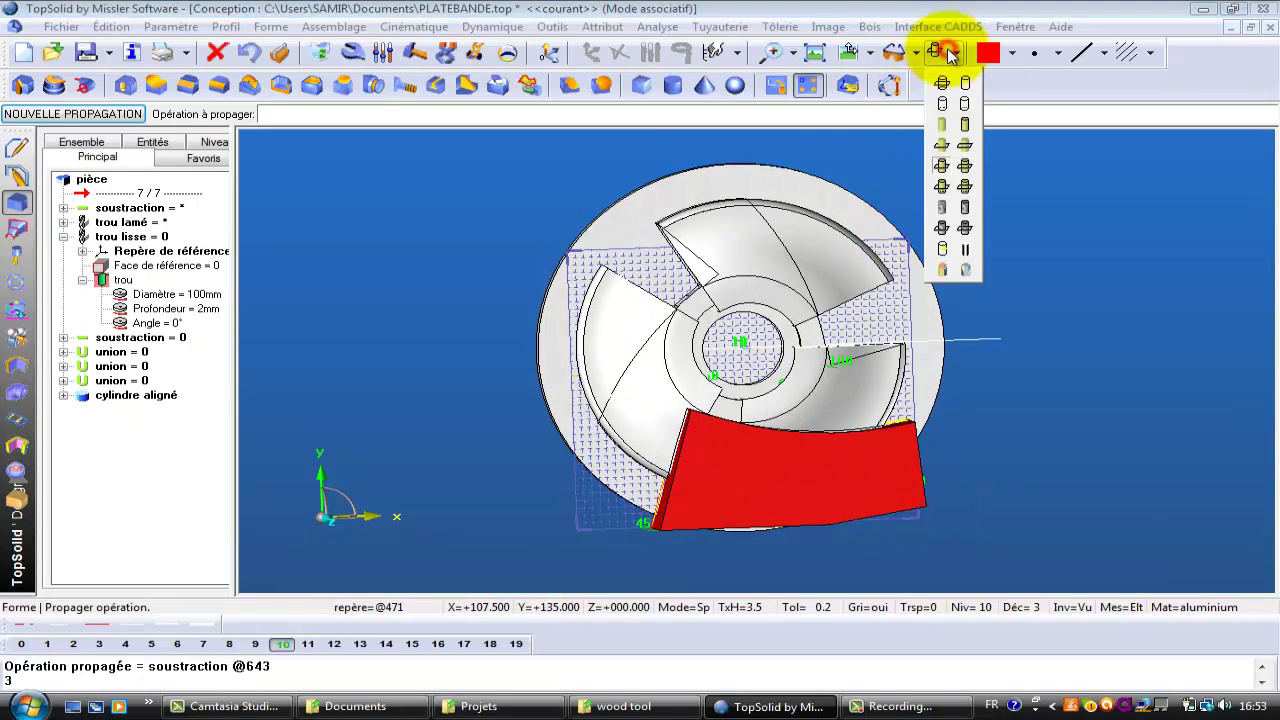
left_click(946, 88)
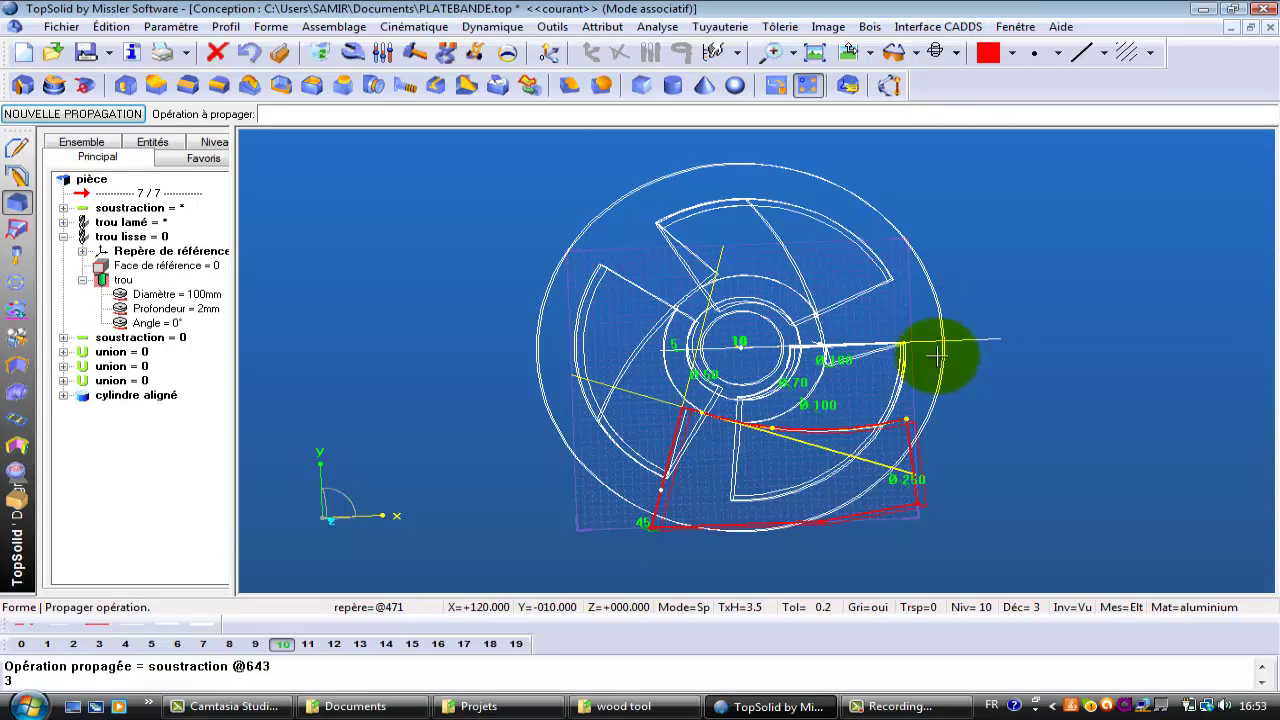
middle_click_drag(928, 434, 921, 438)
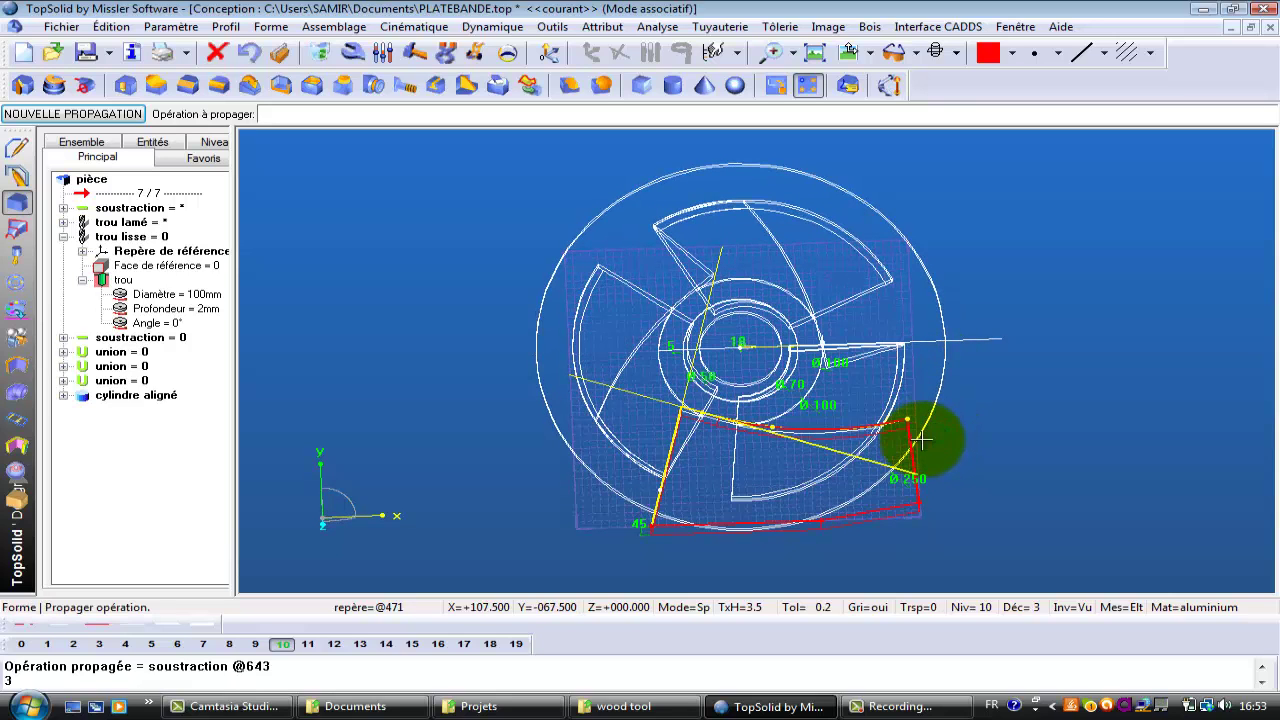
Move the outer end point of the arc bounding the blade cut to about X 105, Y -27.5.
left_click(476, 52)
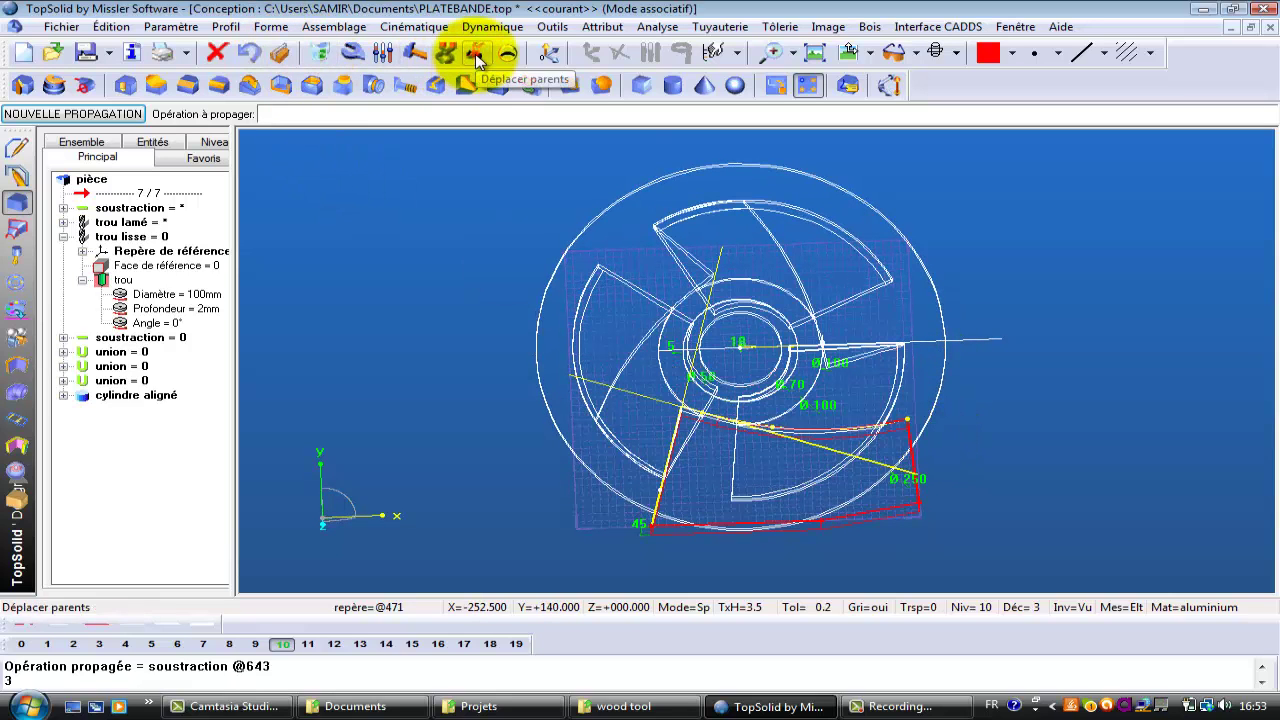
left_click(907, 415)
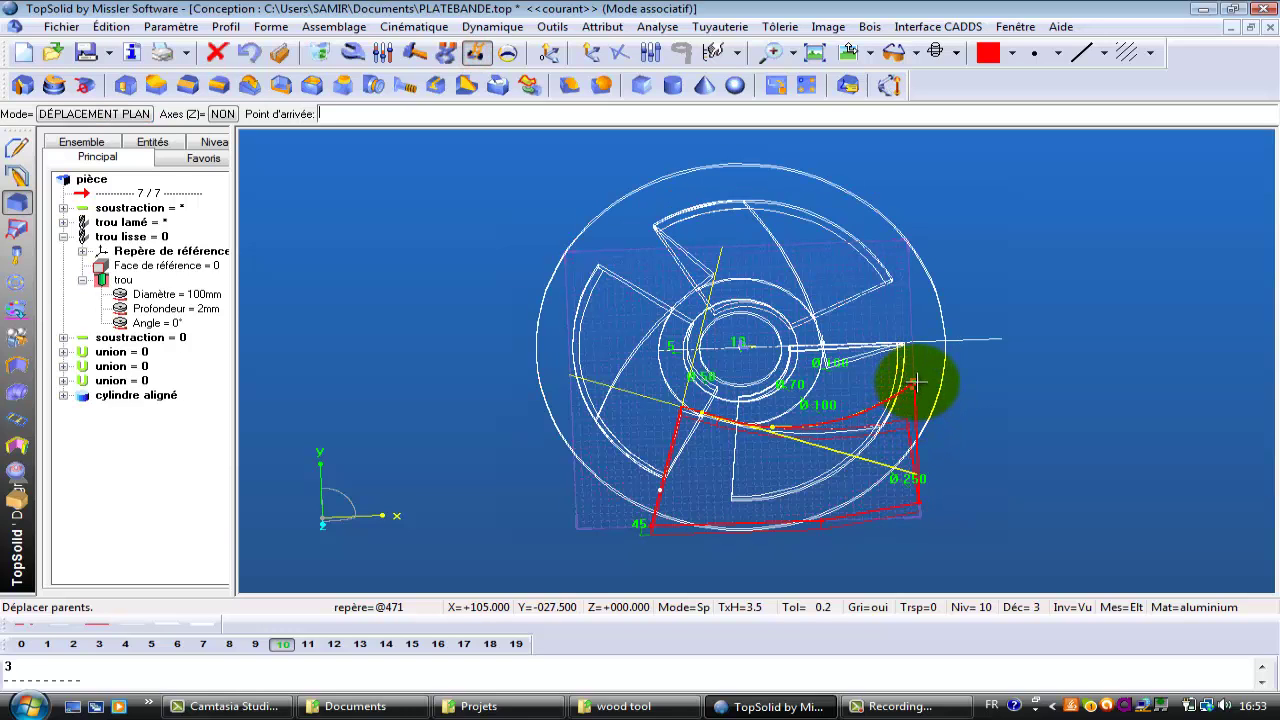
left_click(918, 383)
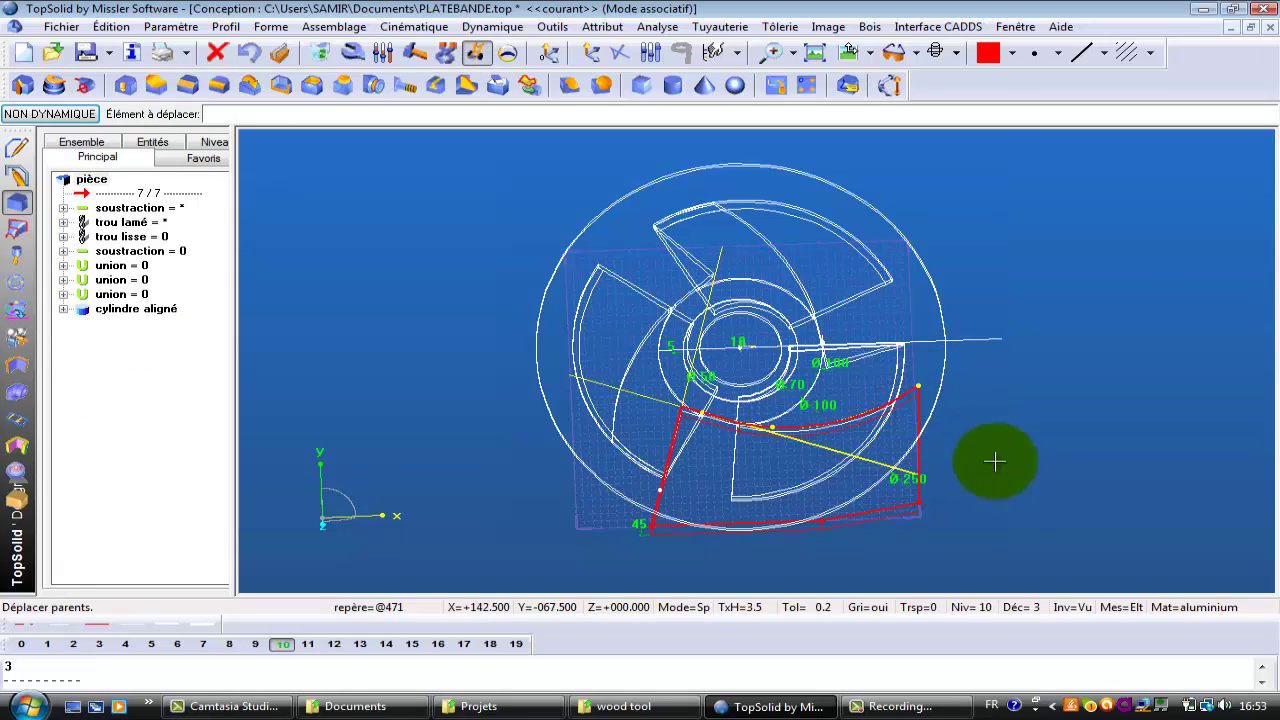
Move the outer end point of the arc bounding the blade cut slightly farther outward and towards the +Y side.
middle_click_drag(920, 528, 908, 523)
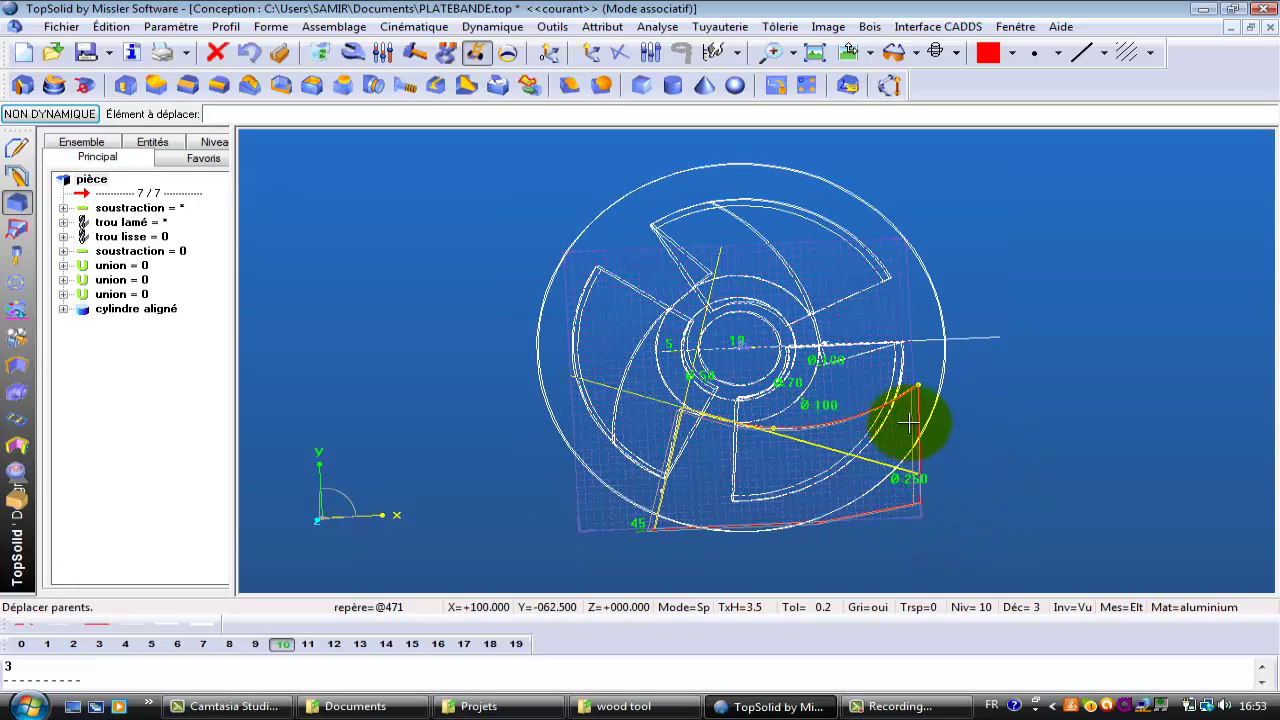
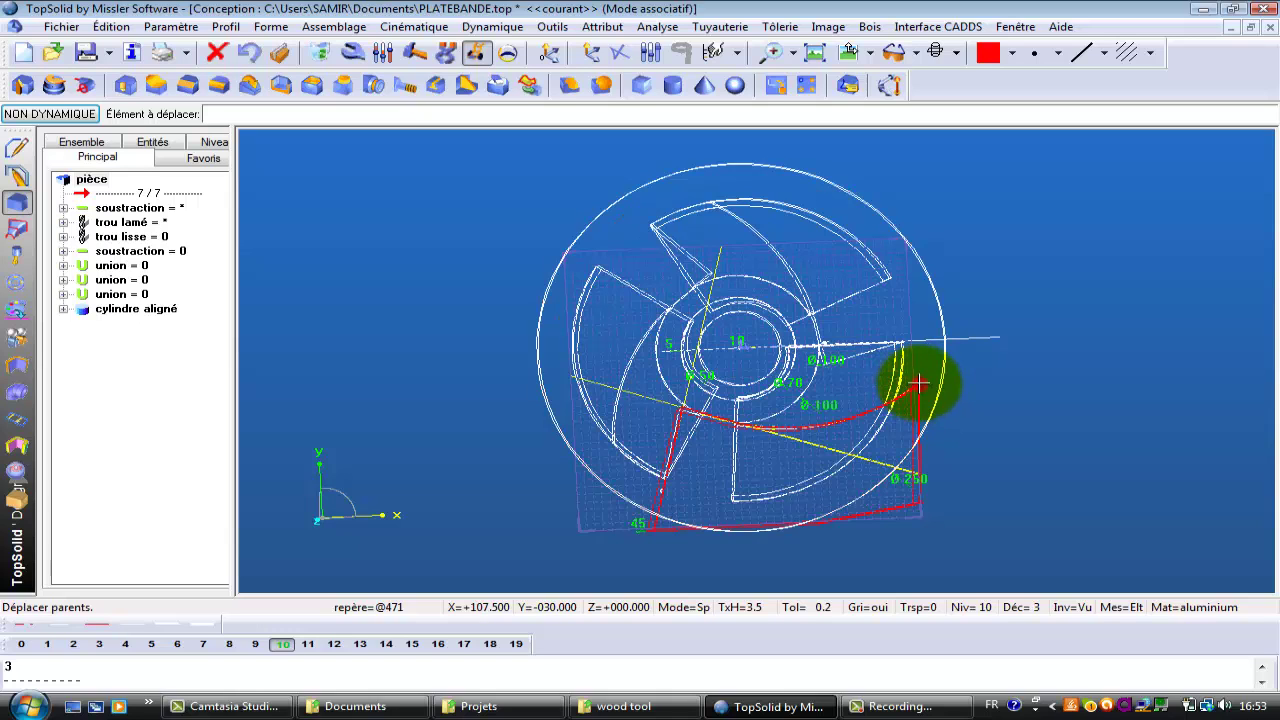
left_click(918, 383)
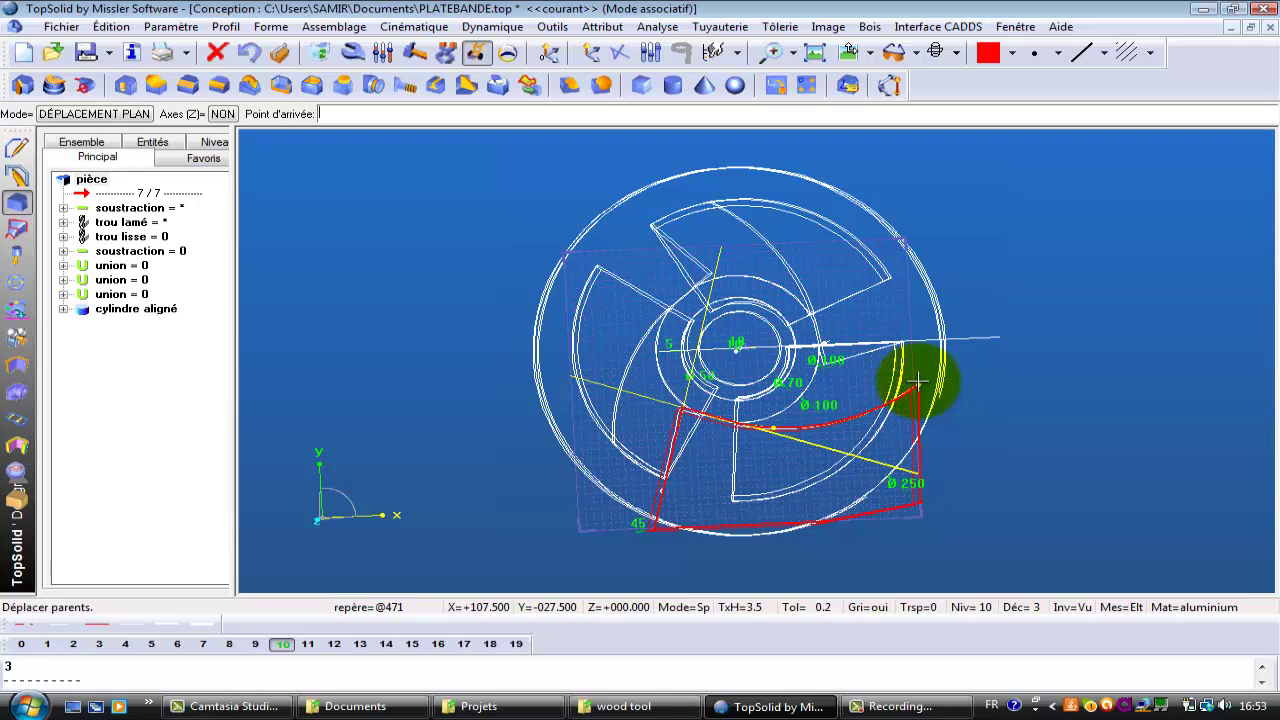
left_click(917, 387)
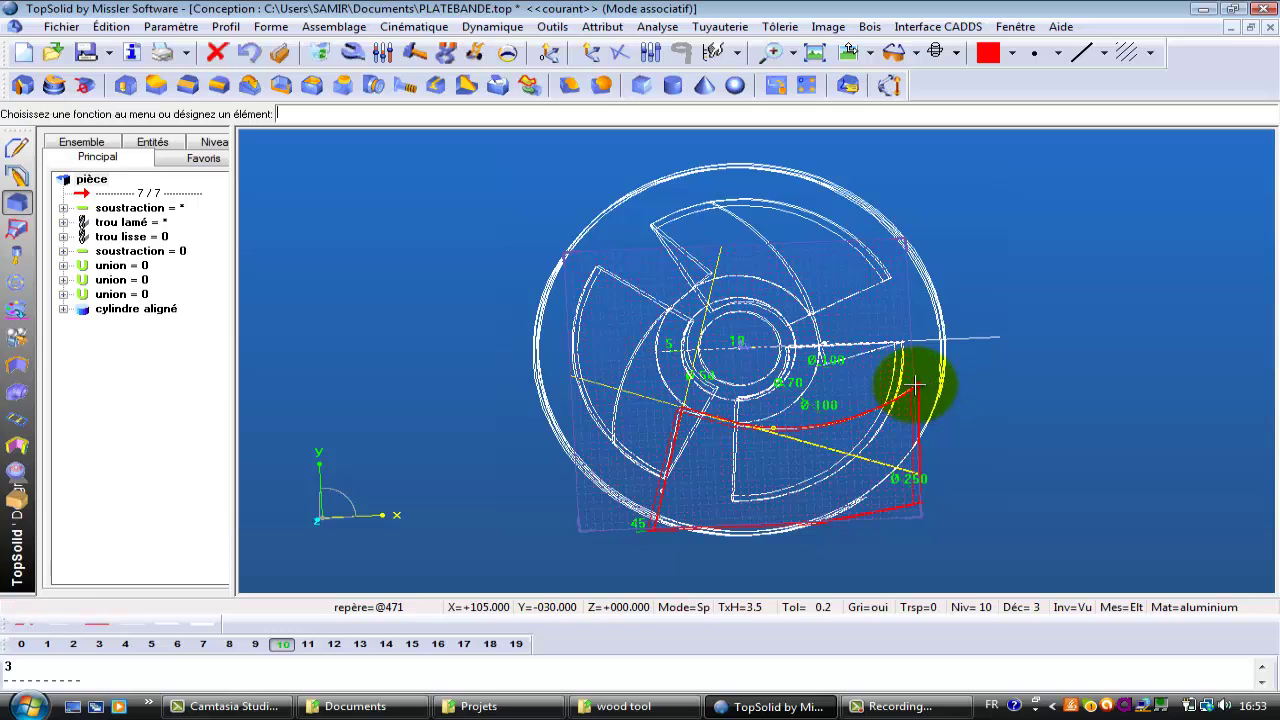
left_click(478, 54)
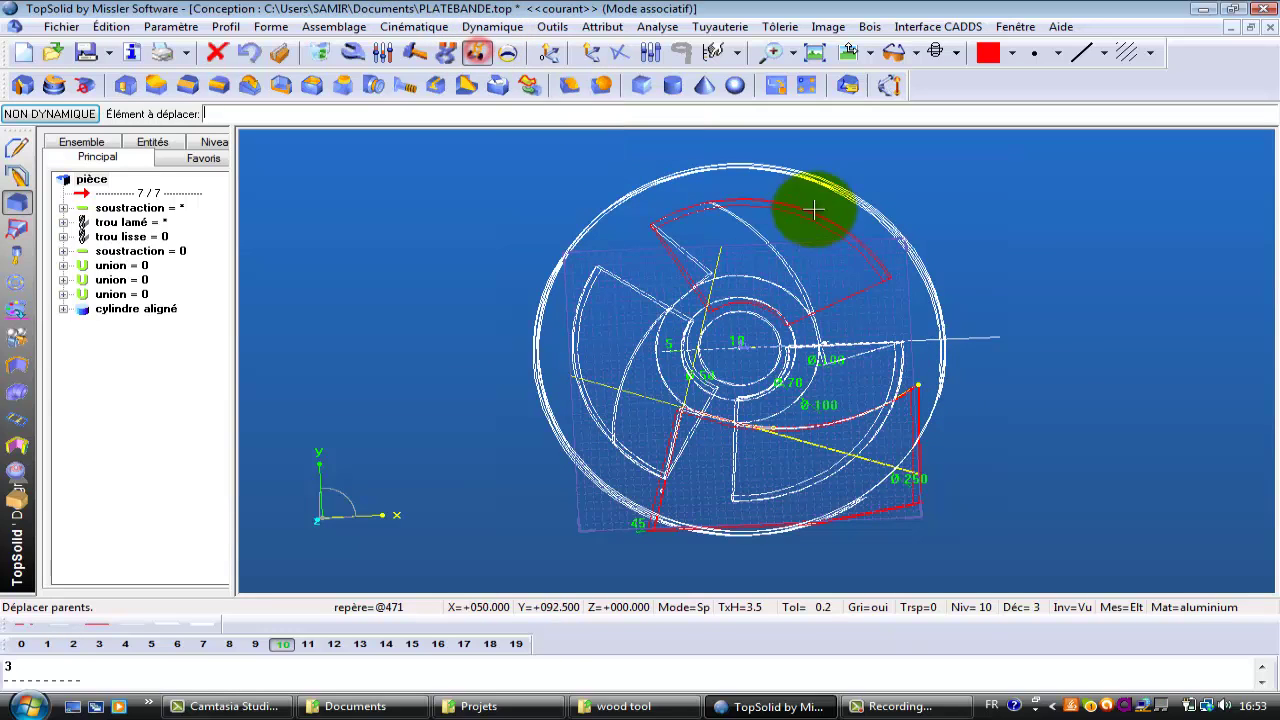
left_click(917, 383)
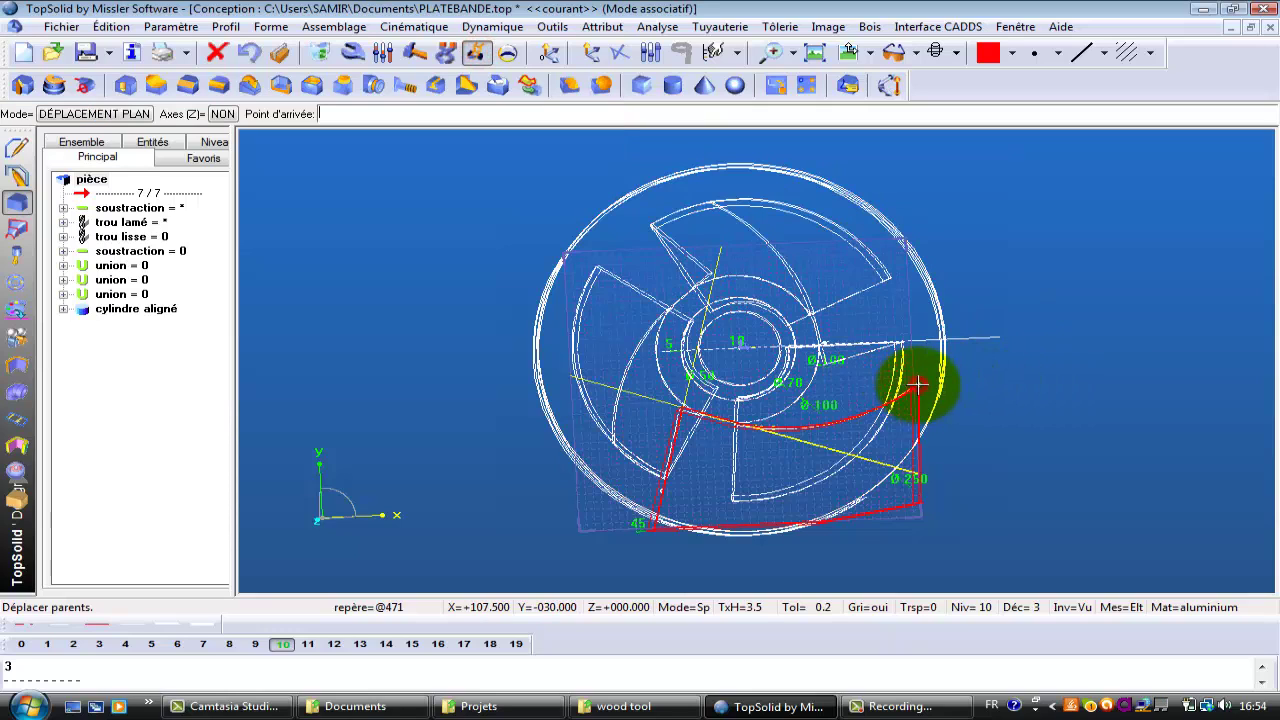
left_click(922, 372)
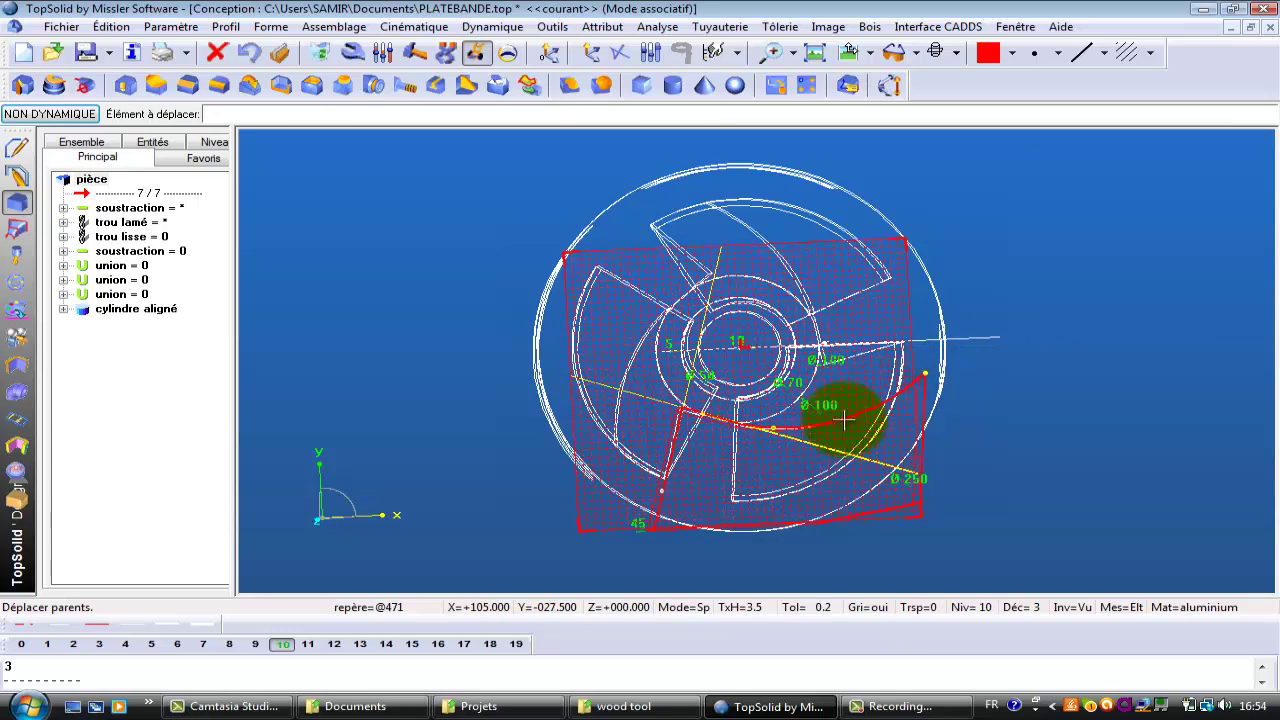
Display the model shaded with edges, hide the construction elements, and examine the blade and hub edges.
mouse_move(761, 508)
middle_mouse_down()
mouse_move(752, 409)
mouse_move(780, 498)
middle_mouse_up()
left_click(958, 55)
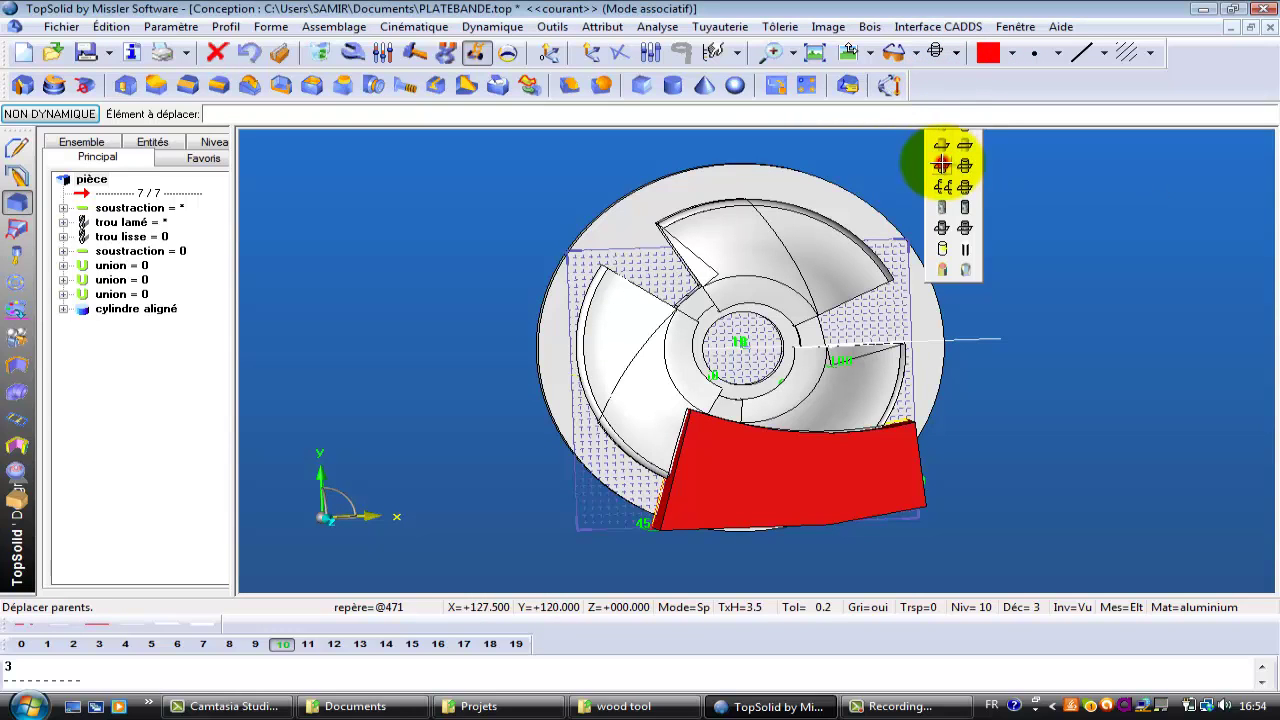
left_click(955, 52)
left_click(950, 167)
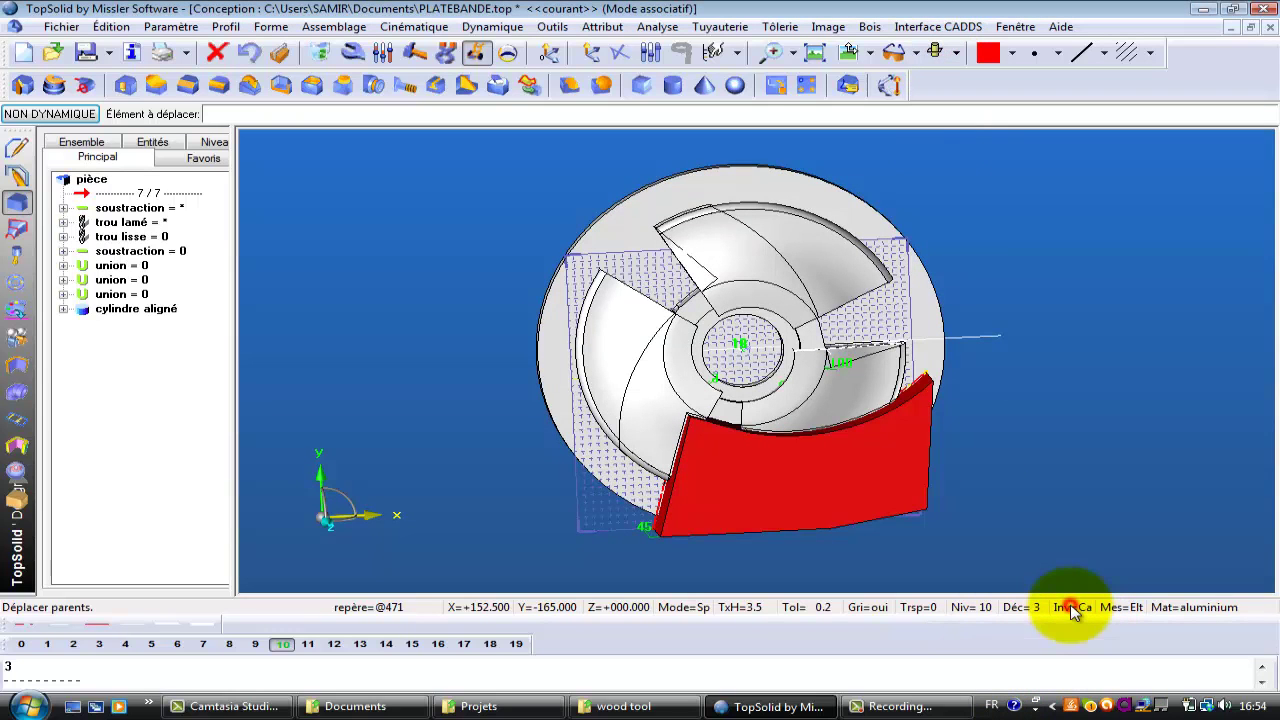
left_click_drag(966, 464, 951, 337, "ctrl")
mouse_move(949, 338)
right_mouse_down("ctrl")
mouse_move(941, 309)
mouse_move(951, 349)
mouse_move(934, 340)
mouse_move(1014, 337)
mouse_move(950, 345)
right_mouse_up("ctrl")
middle_click_drag(948, 343, 708, 455)
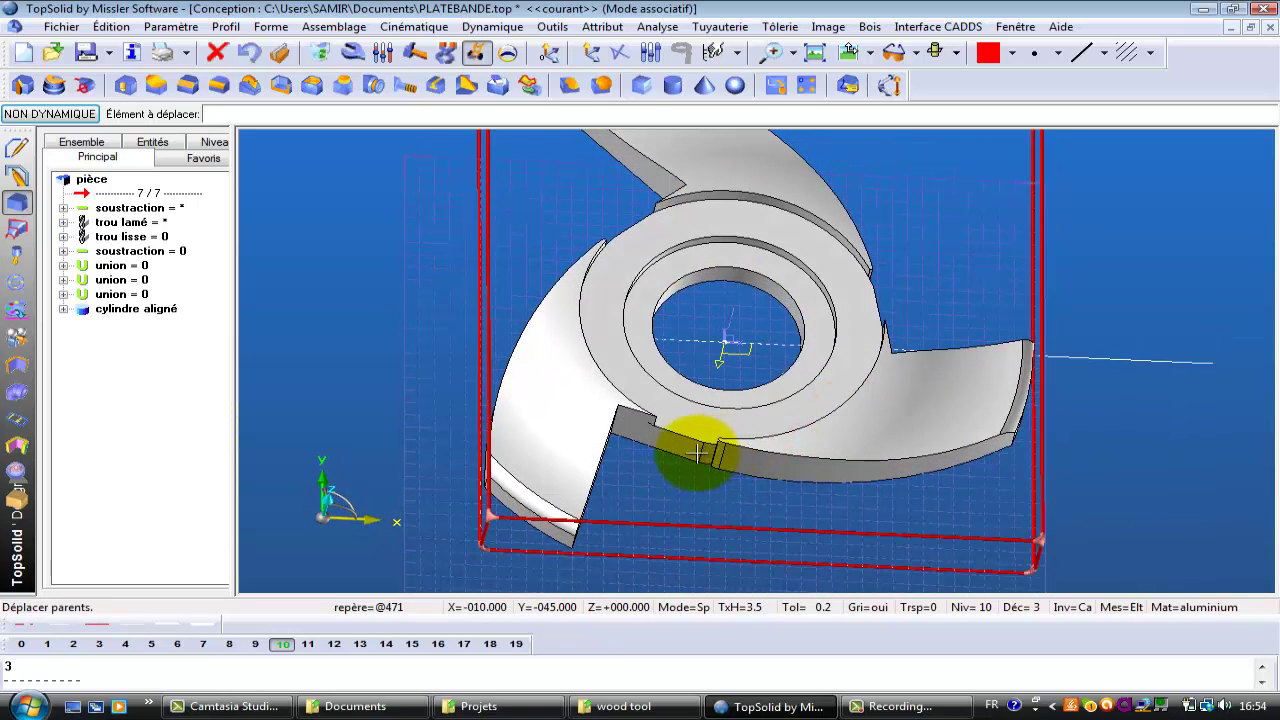
With grid snapping off and the hidden elements shown in wireframe, move the cut arc's middle point towards the hub, to about X 16.5, Y -51.4.
left_click(1075, 607)
left_click(886, 607)
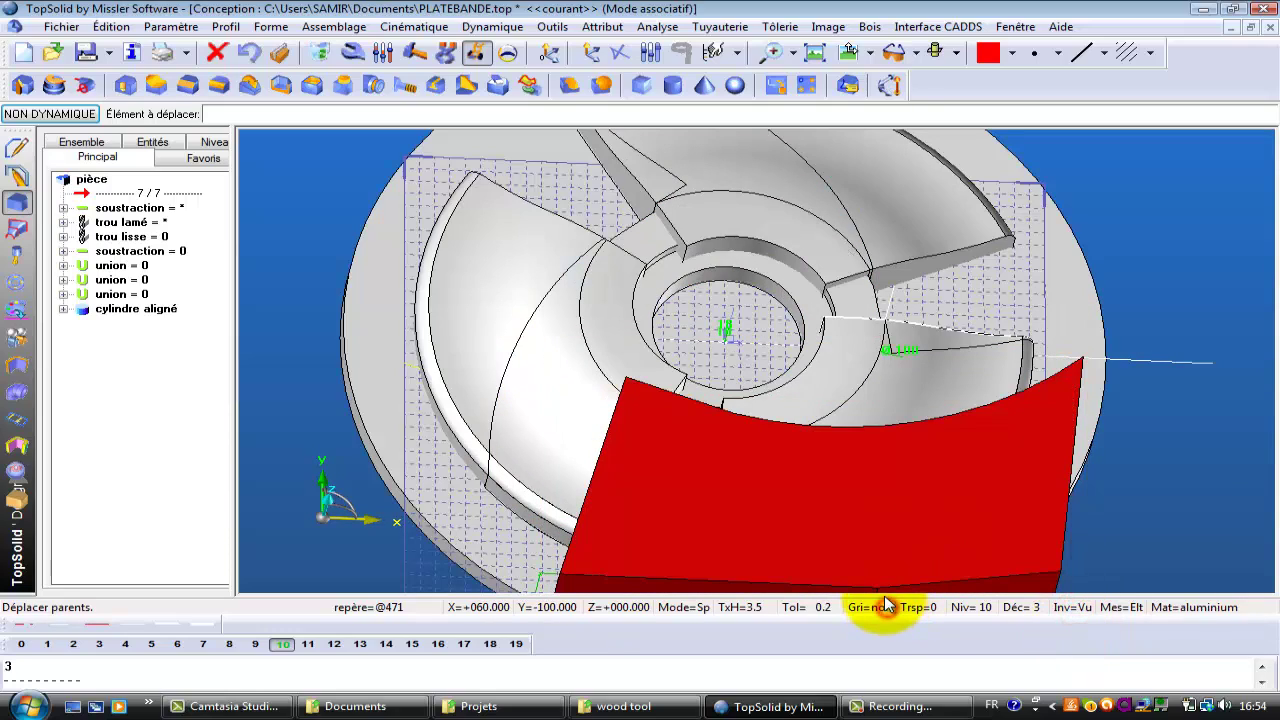
mouse_move(880, 548)
middle_mouse_down()
mouse_move(866, 400)
mouse_move(897, 529)
middle_mouse_up()
scroll(897, 529, "up", 3)
left_click(850, 52)
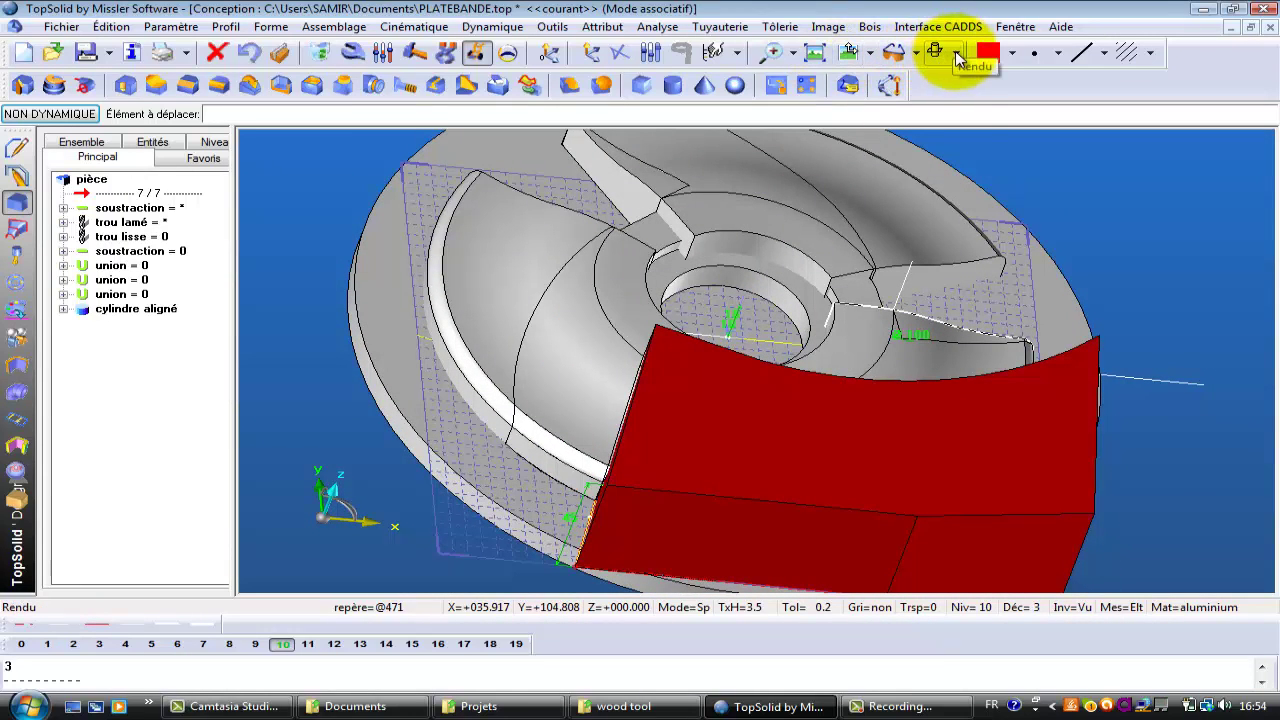
left_click(957, 56)
left_click(944, 85)
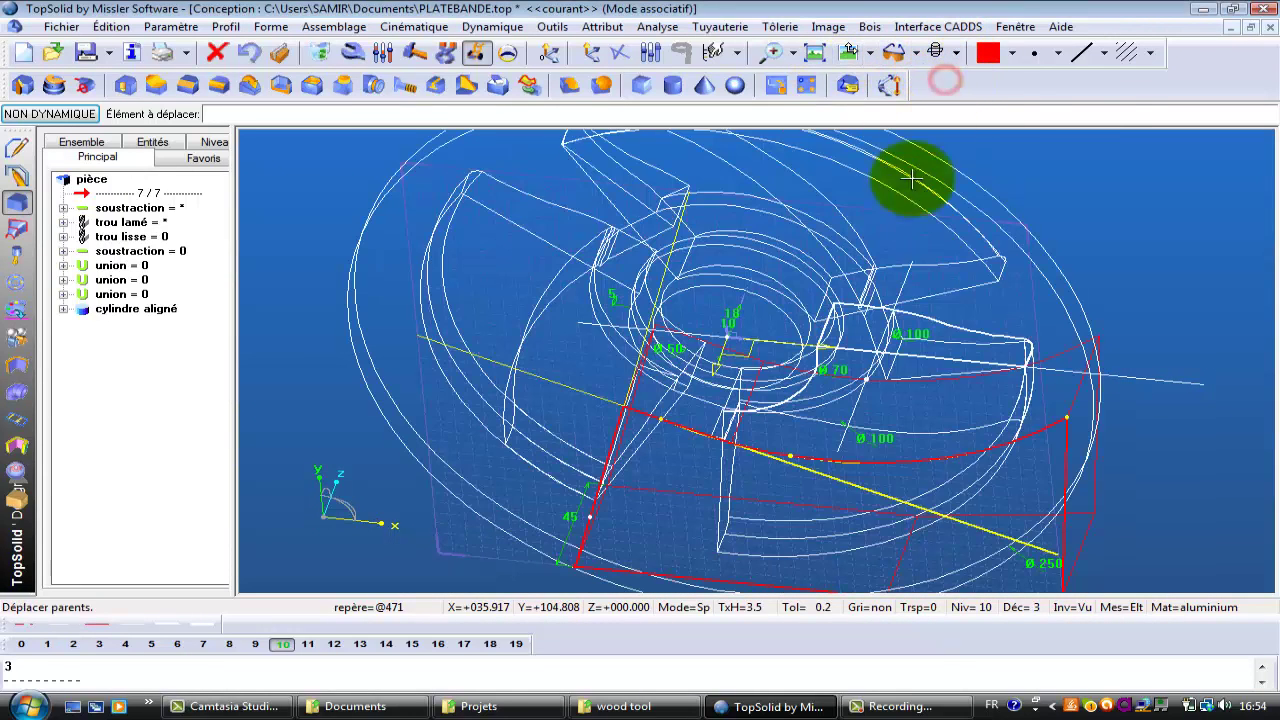
left_click(789, 459)
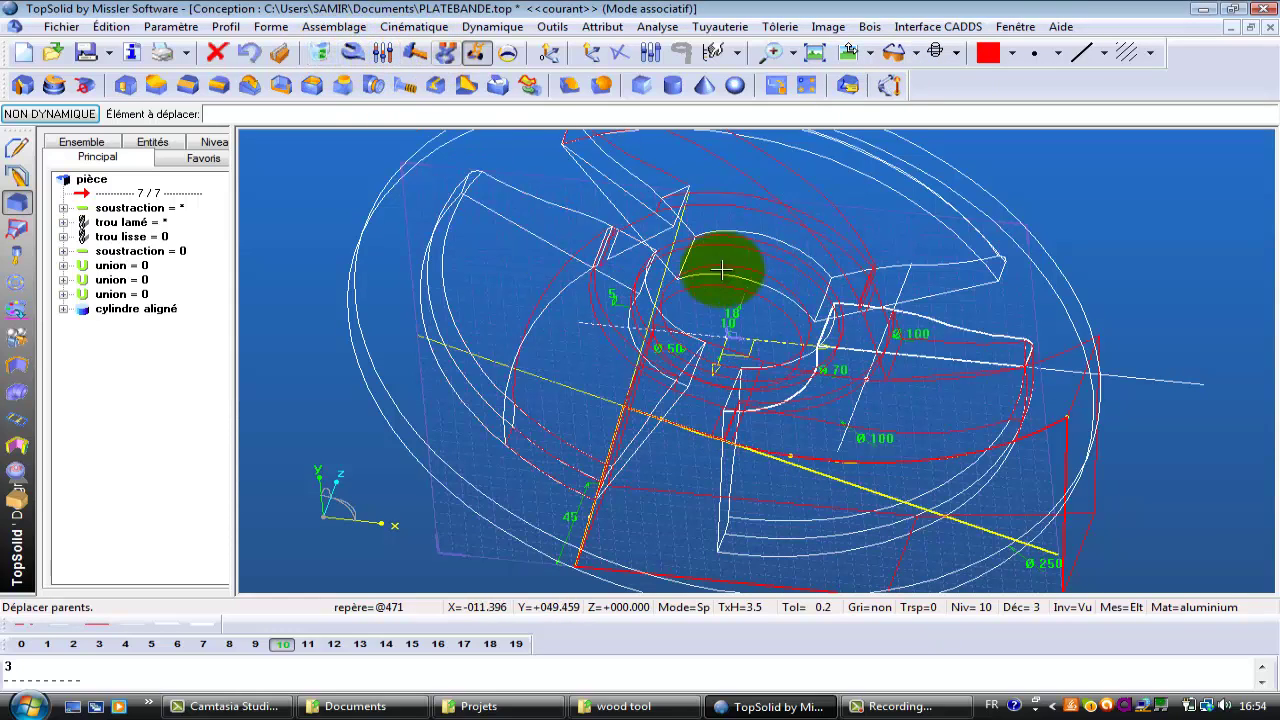
left_click(791, 459)
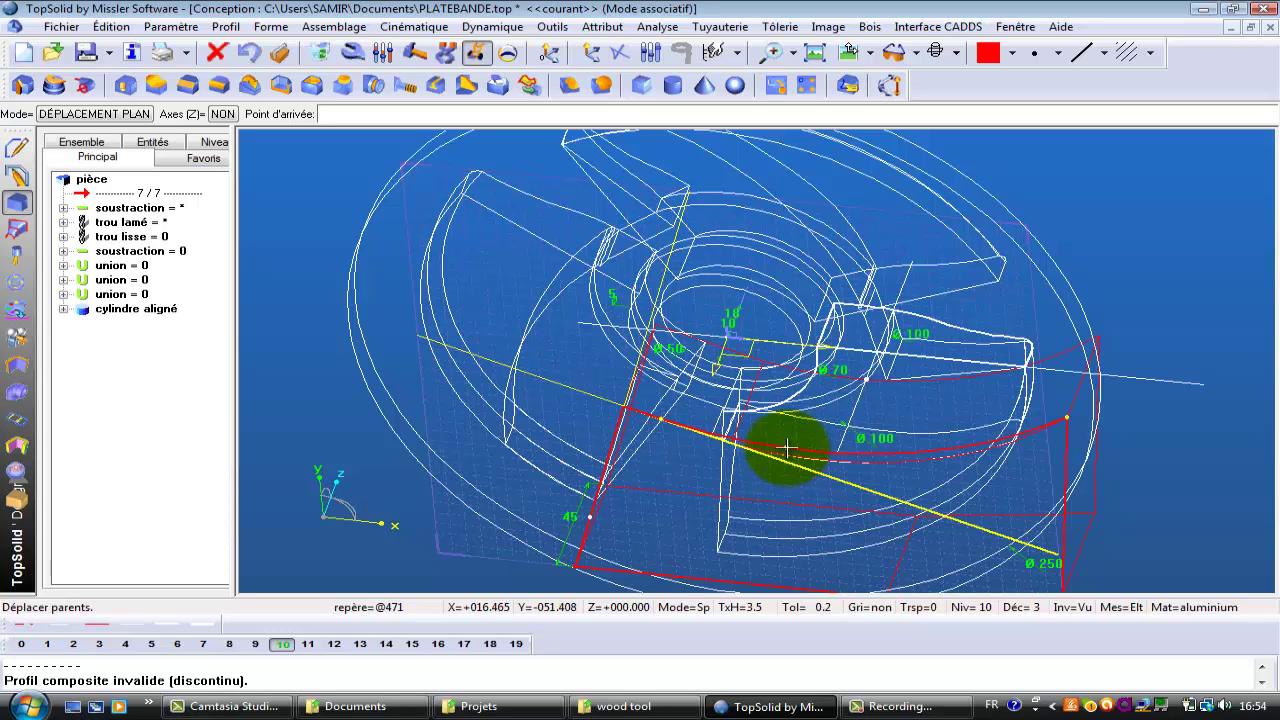
left_click(789, 450)
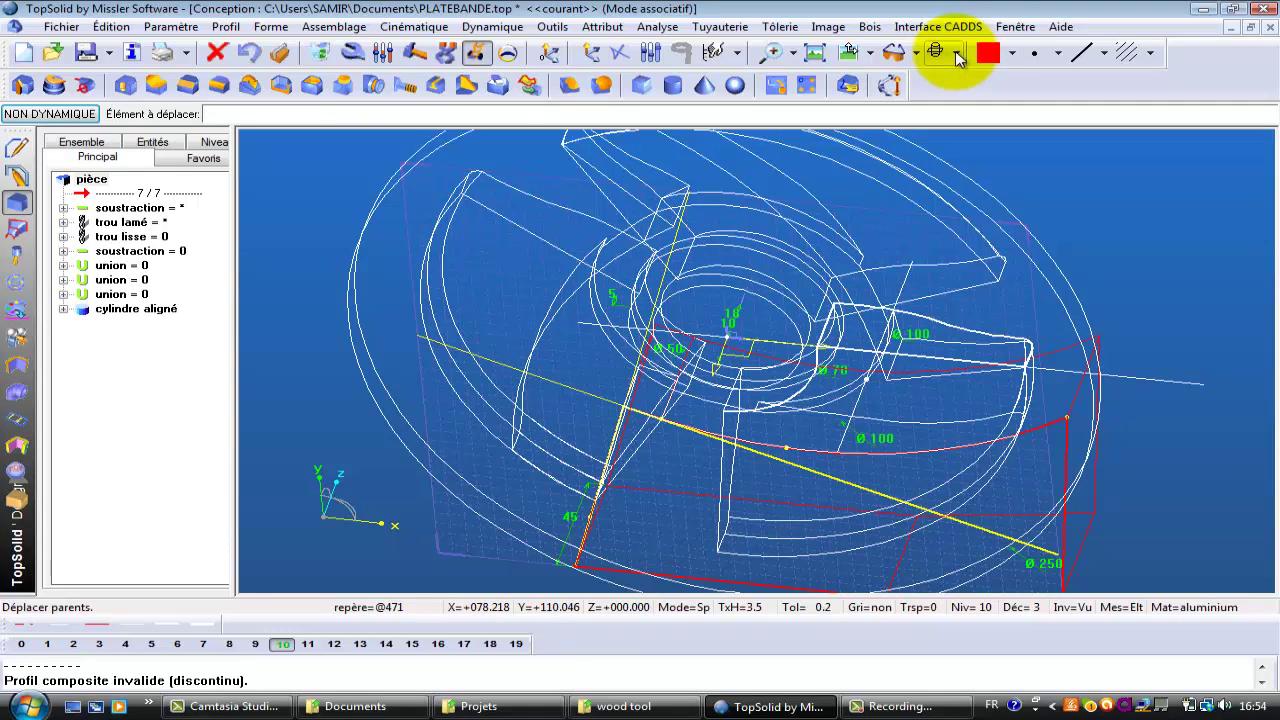
Return to the shaded display without construction elements and examine the reshaped blades from the top and at an angle.
left_click(957, 57)
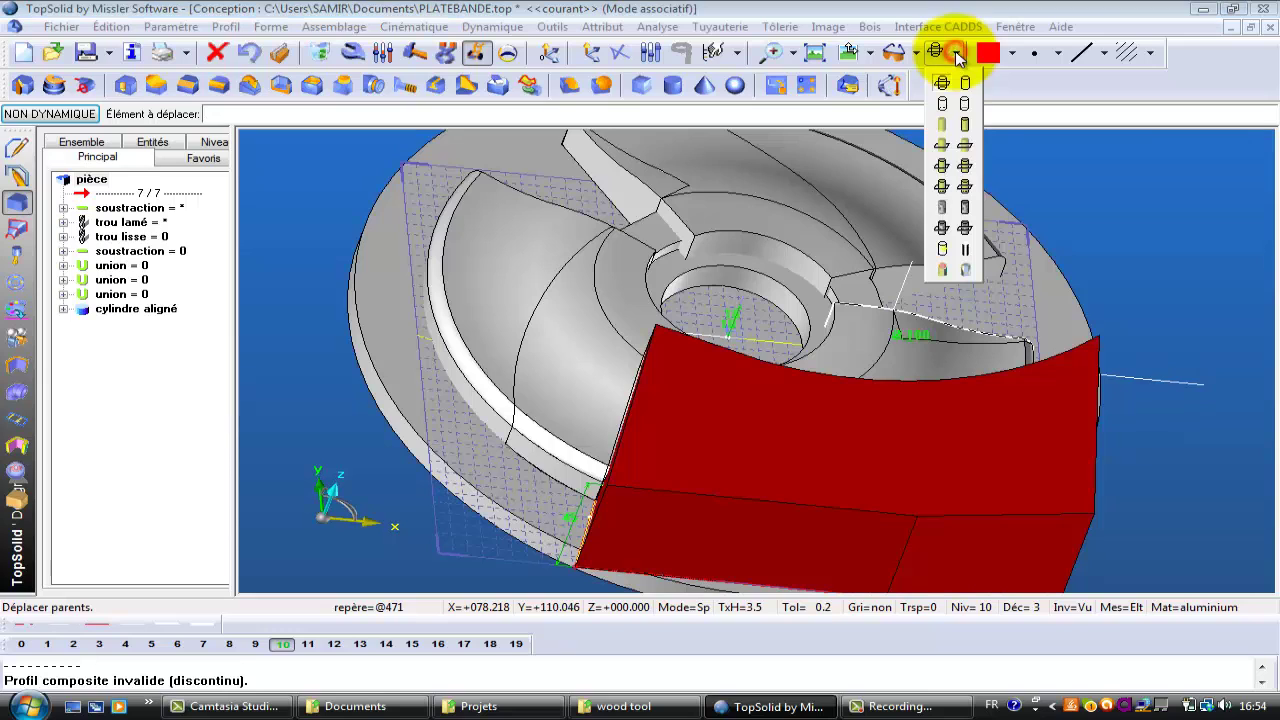
left_click(944, 168)
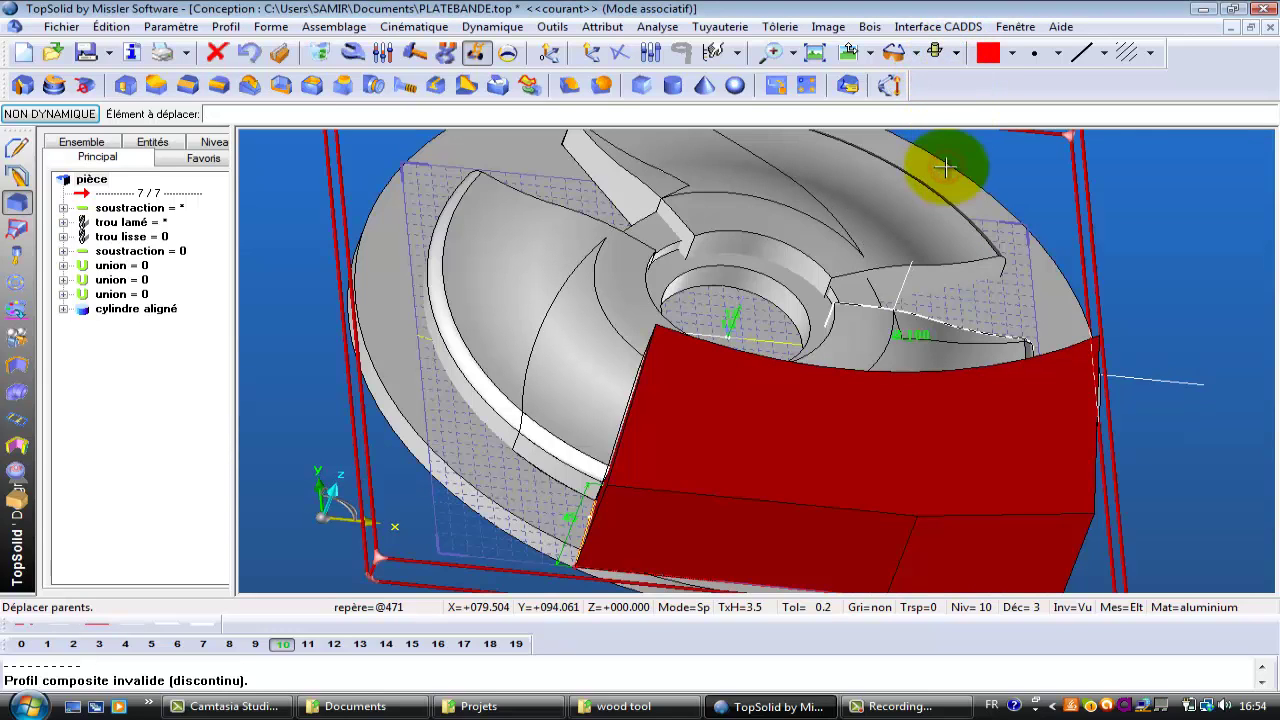
left_click(1070, 608)
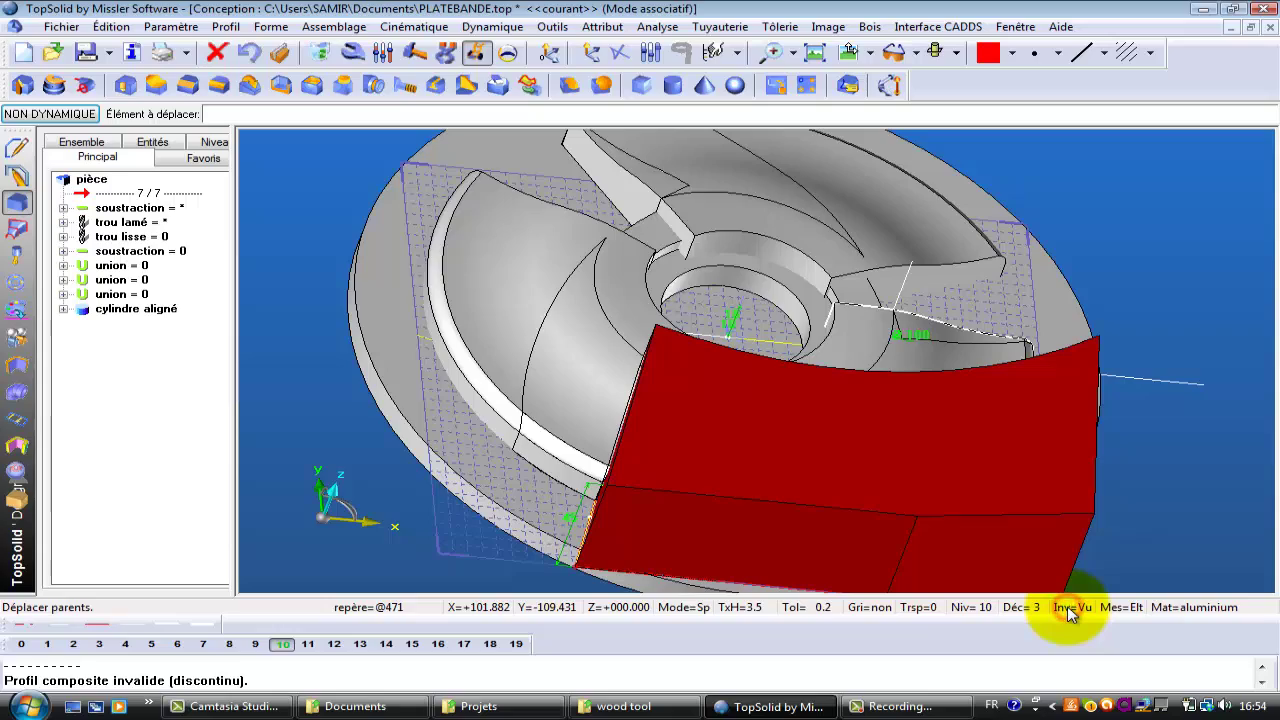
left_click(1068, 607)
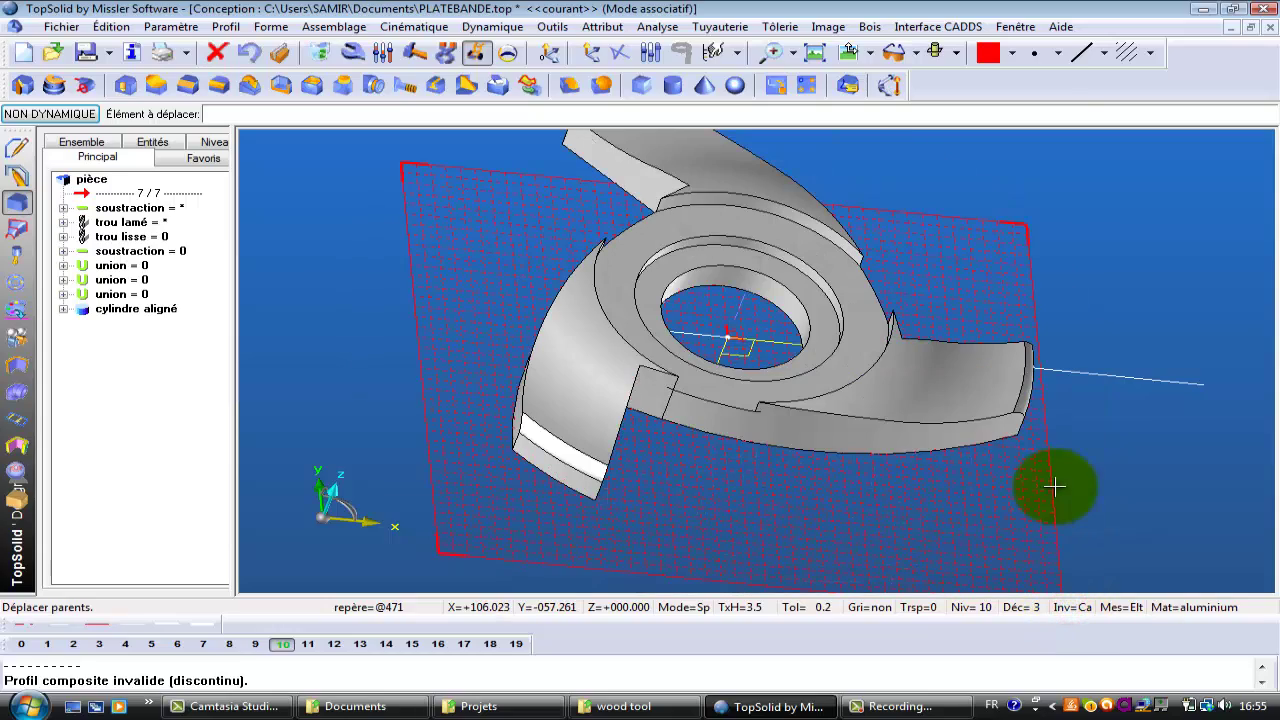
left_click_drag(1055, 487, 975, 460, "ctrl")
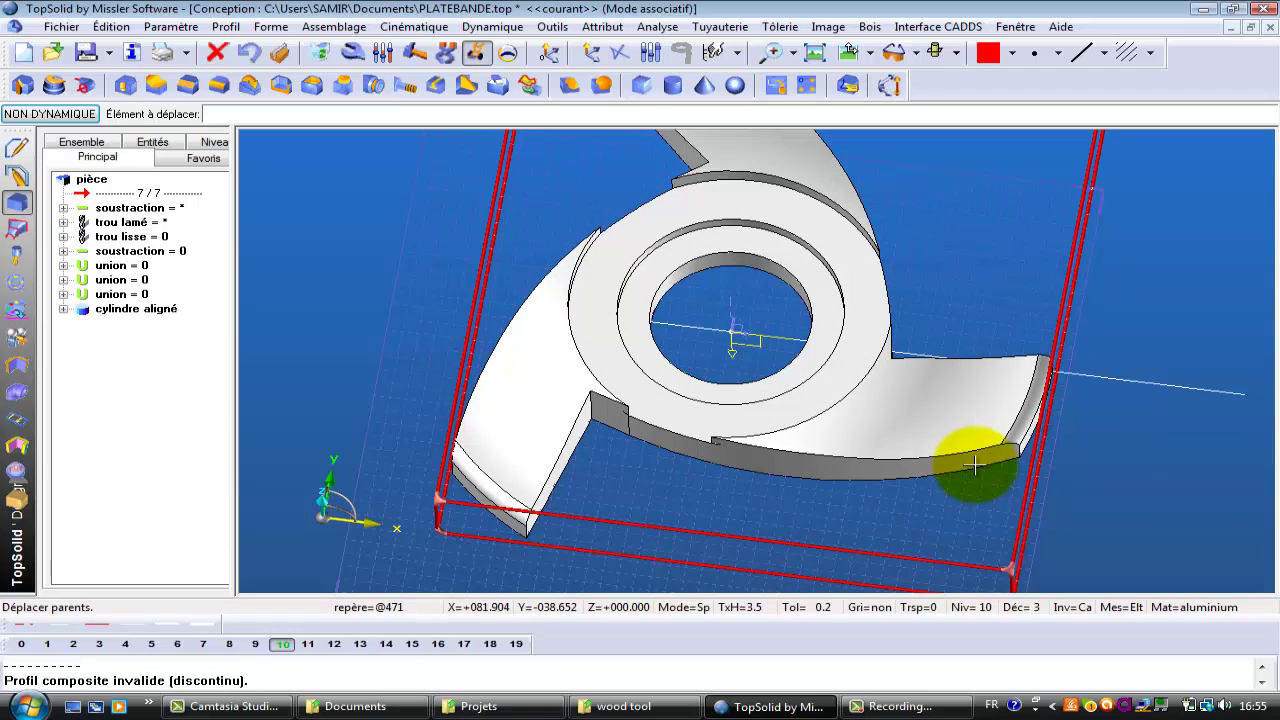
left_click(853, 53)
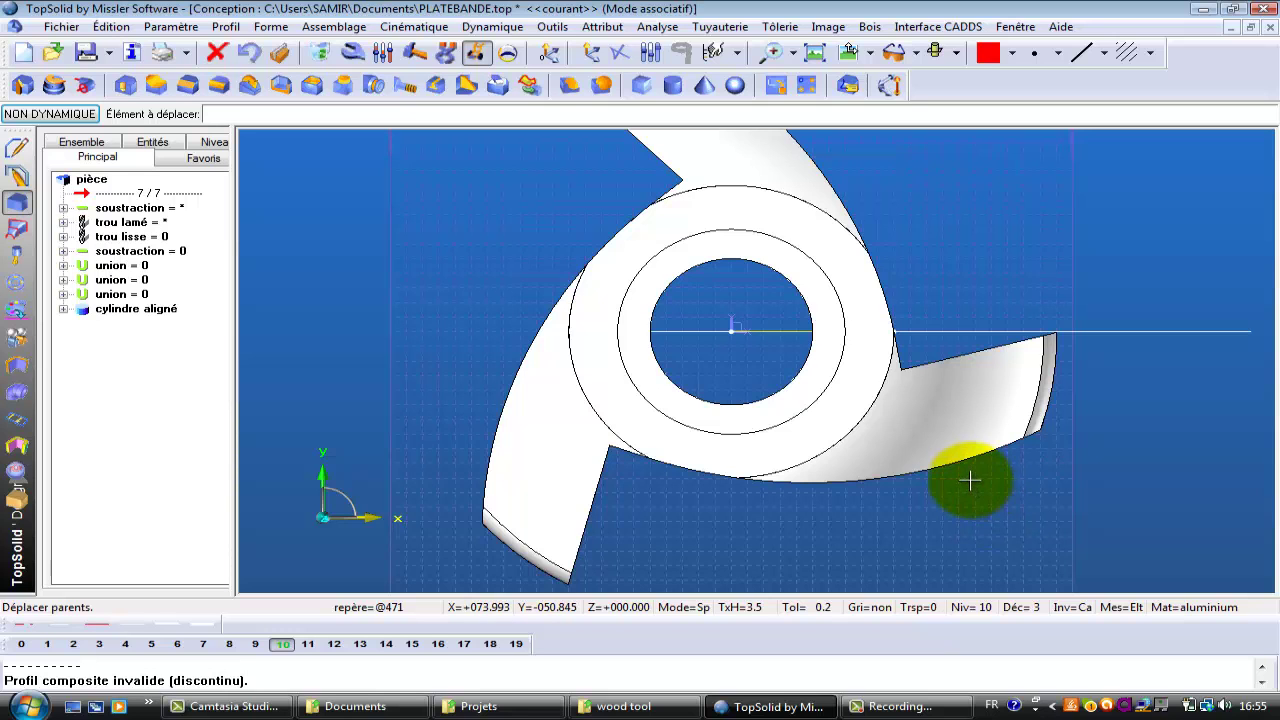
middle_click_drag(792, 469, 786, 416)
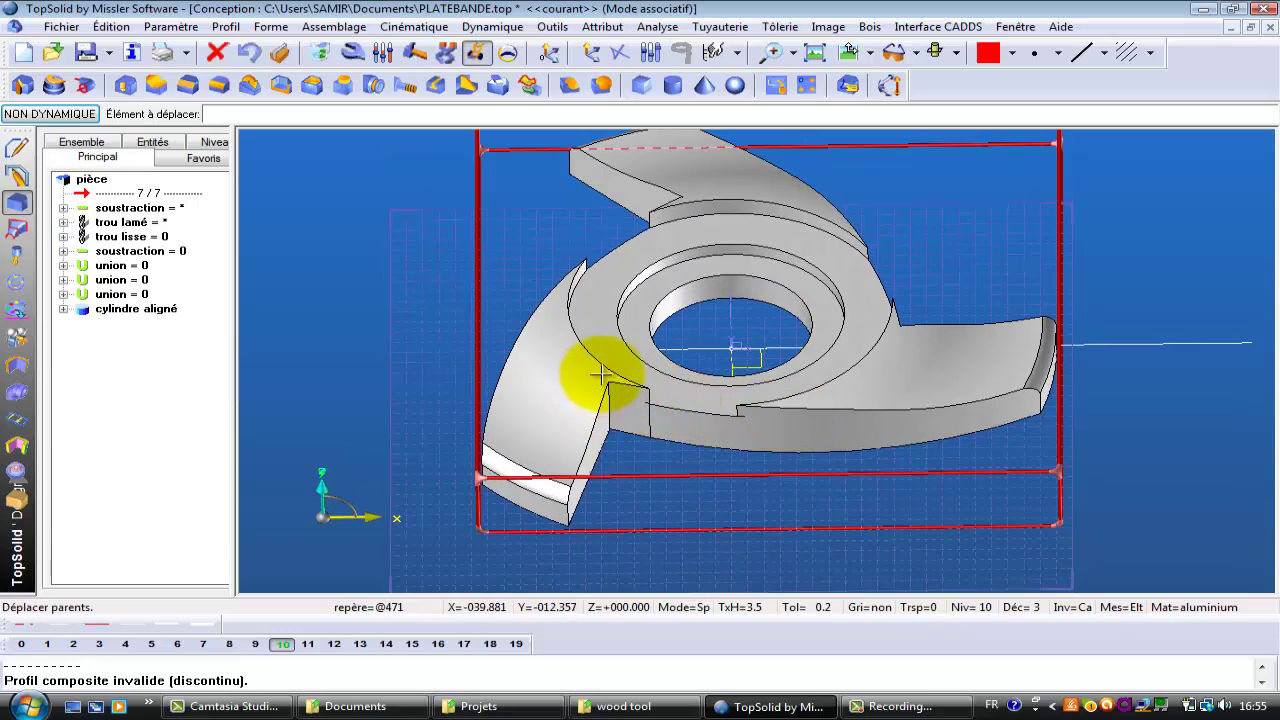
Drill a plain hole (trou lisse), 6 mm in diameter and through all, in the flat back face at a blade notch's inner corner.
middle_click_drag(648, 432, 623, 277)
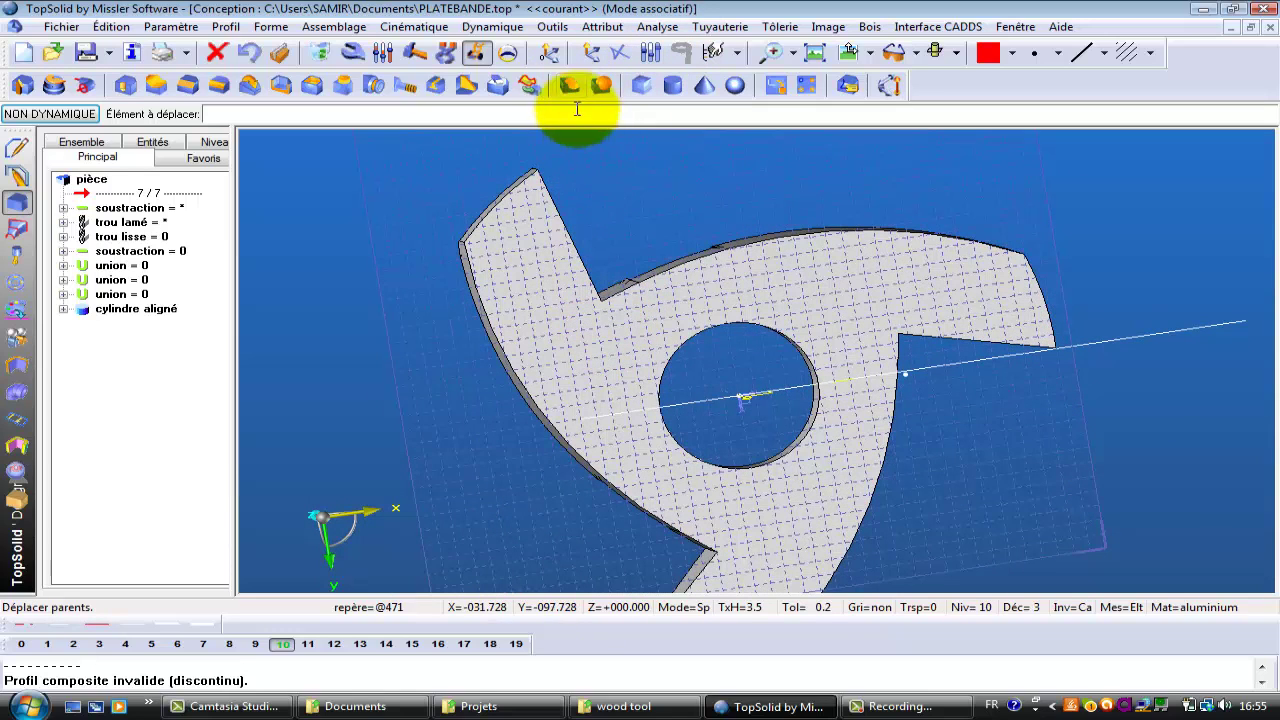
left_click(125, 88)
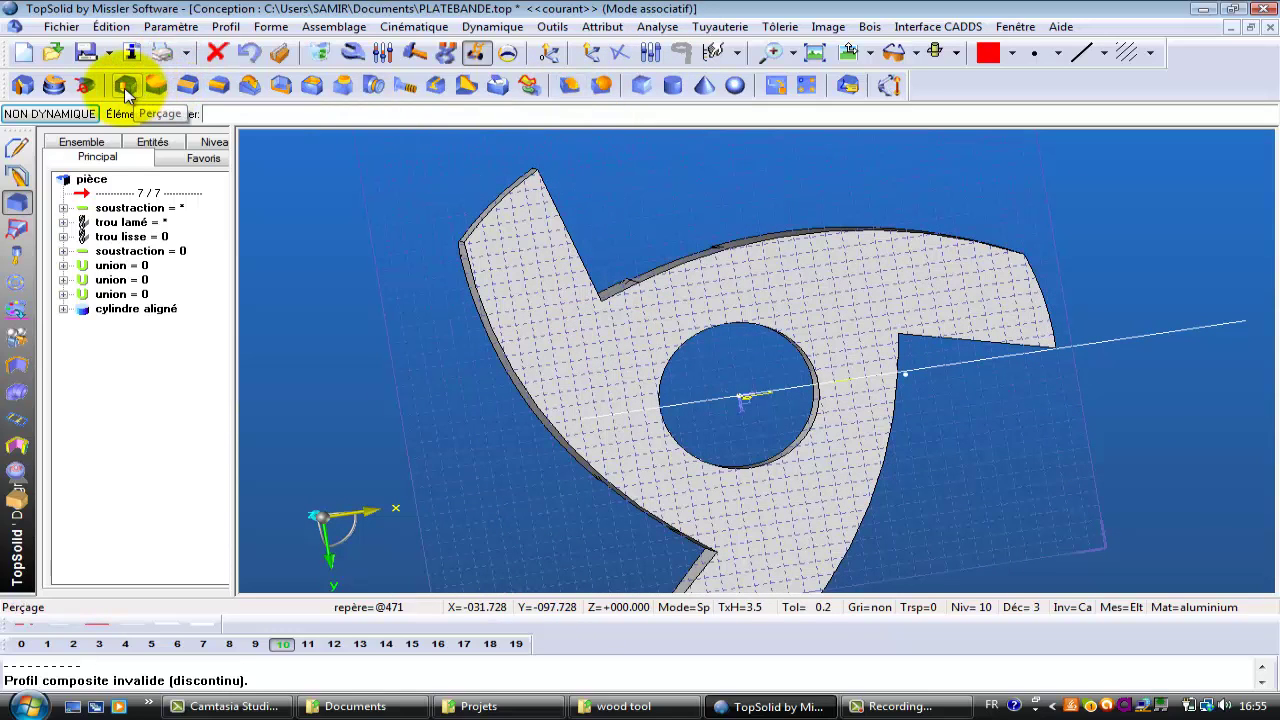
left_click(623, 342)
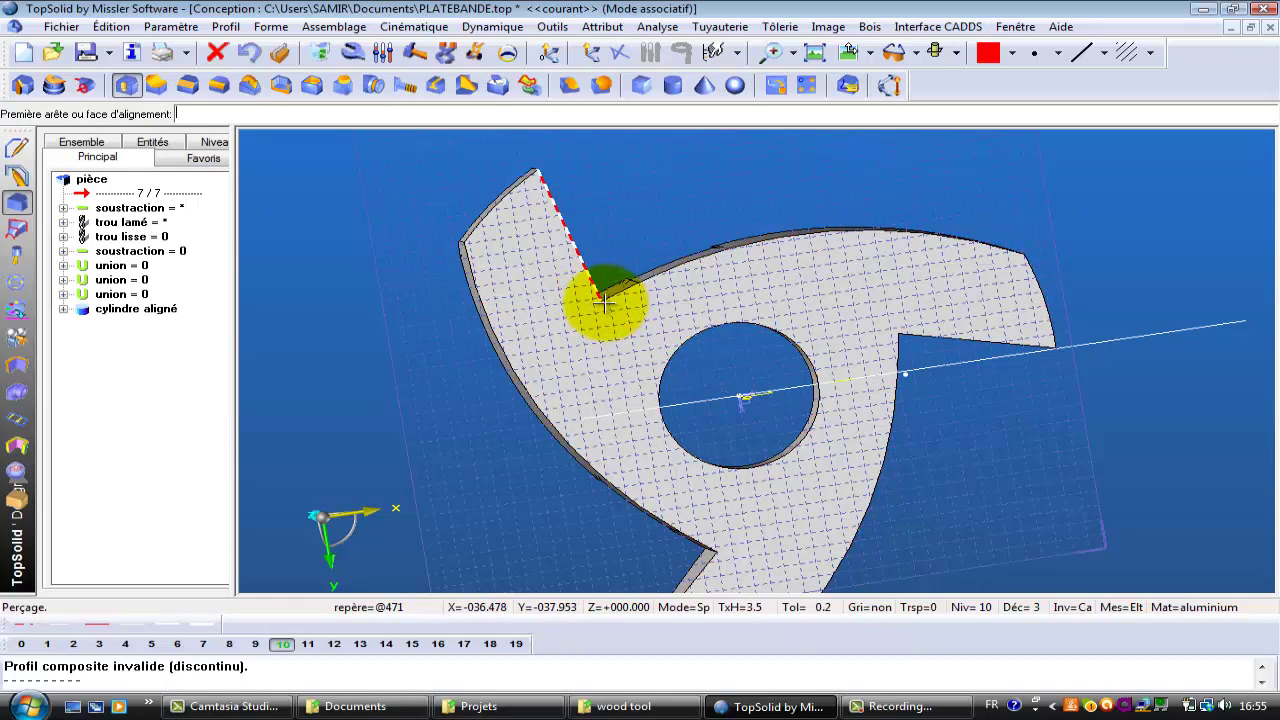
left_click(621, 52)
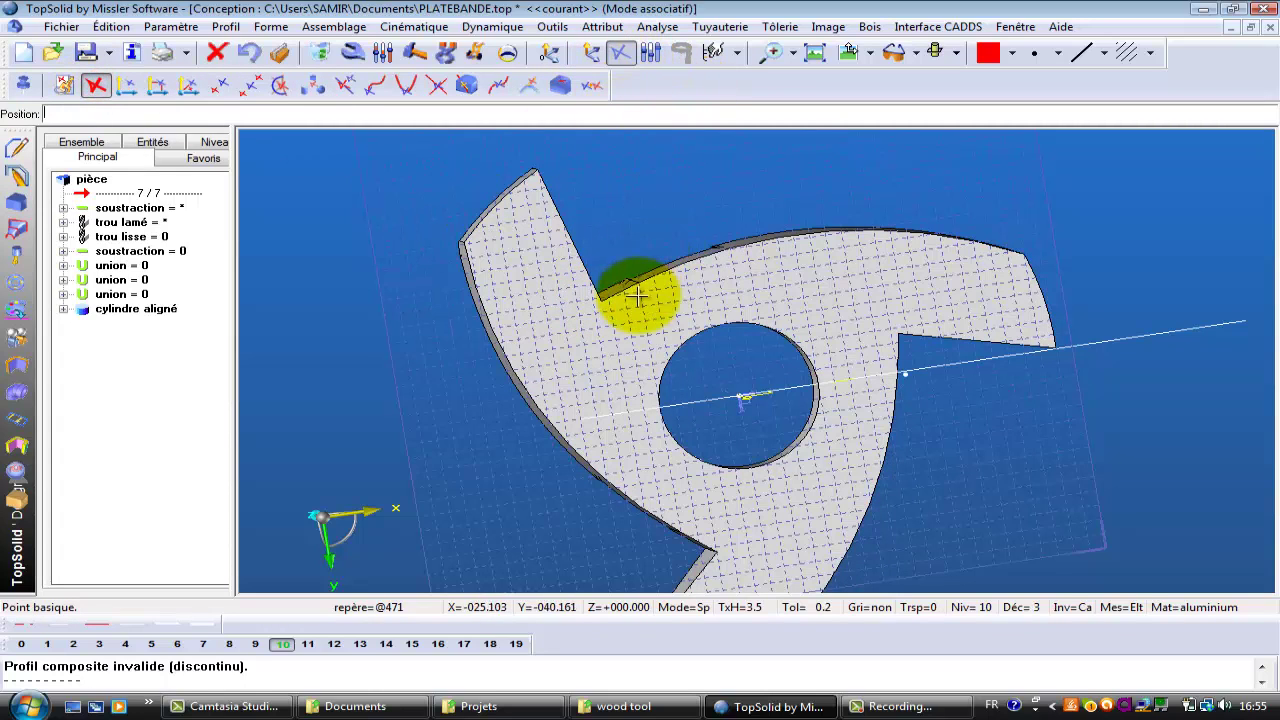
left_click(601, 300)
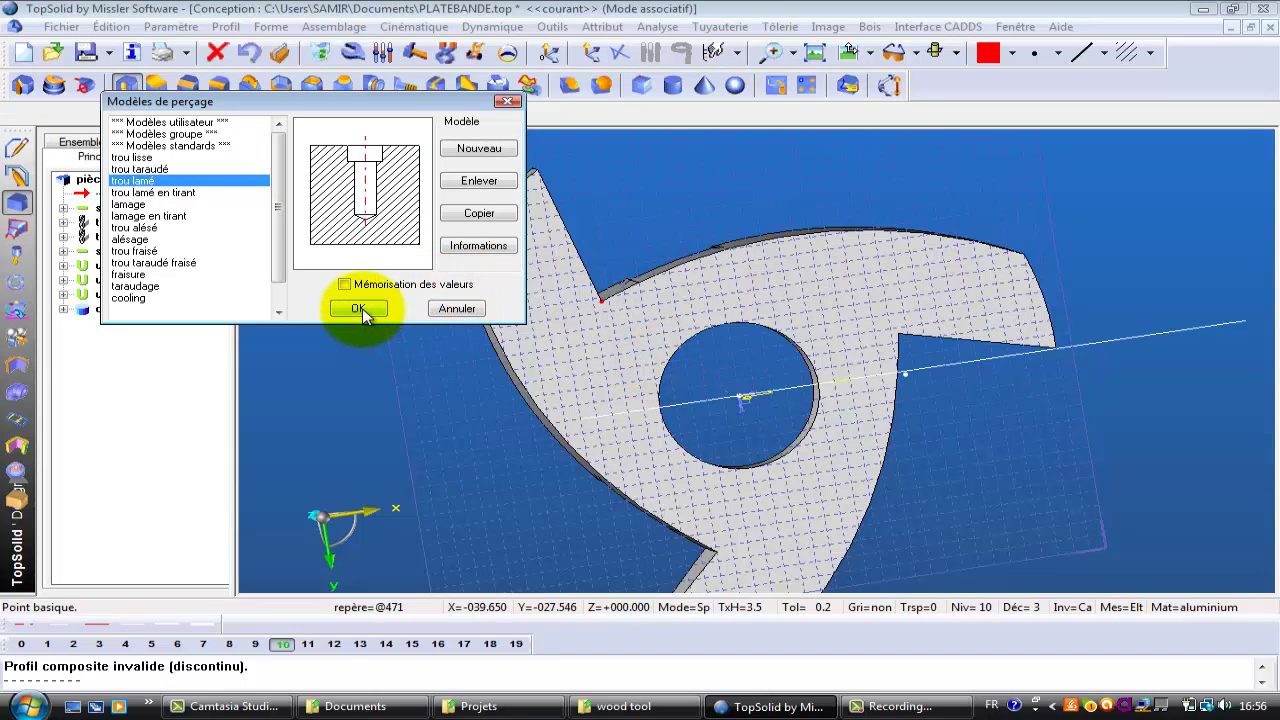
left_click(133, 157)
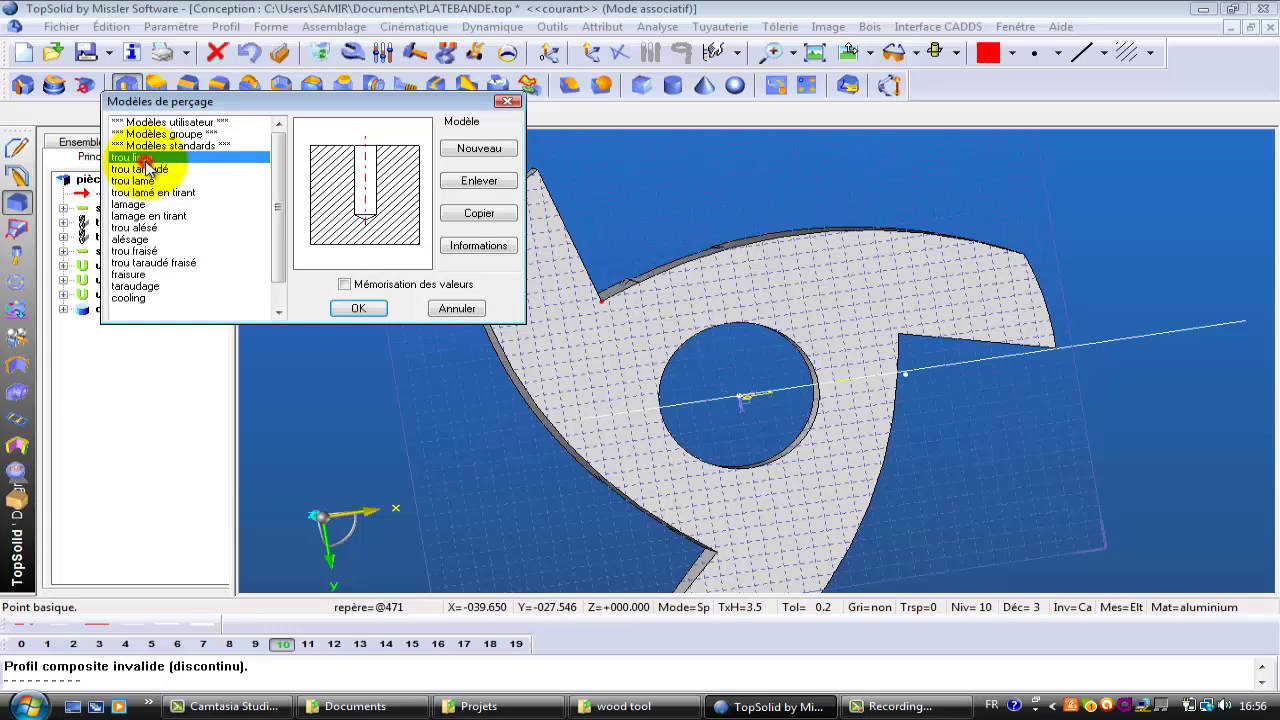
left_click(358, 308)
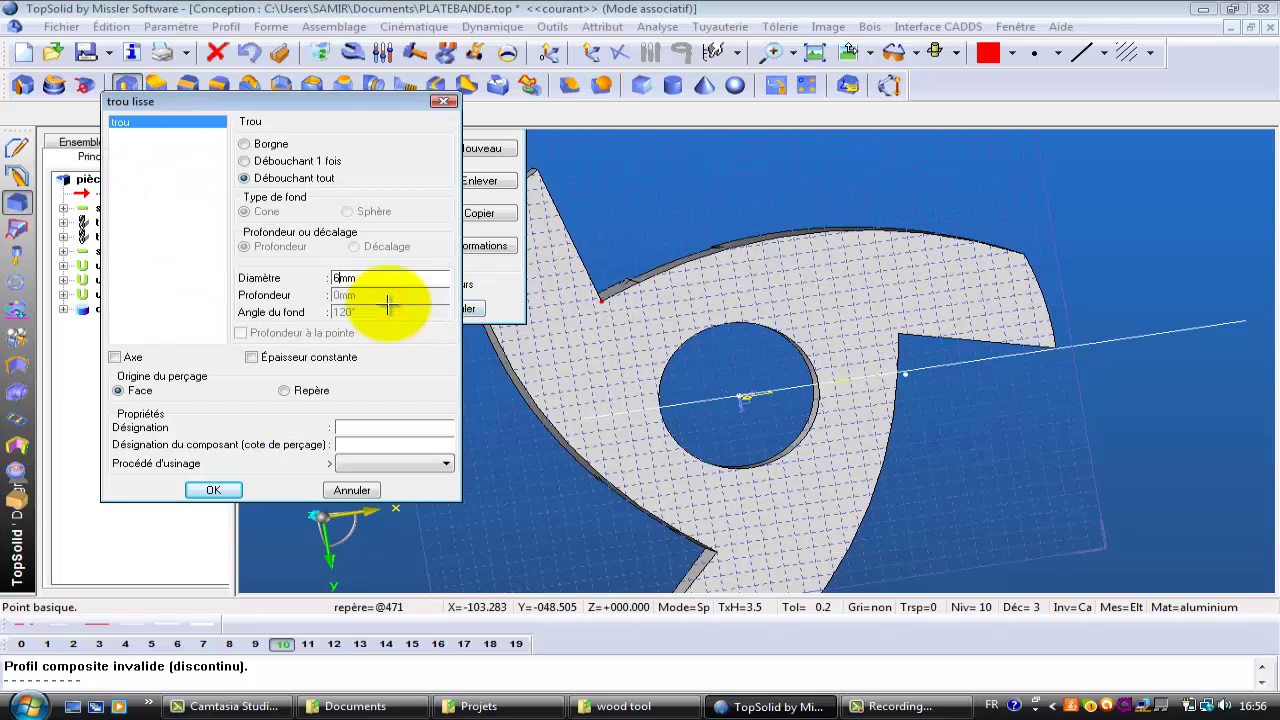
key("Return")
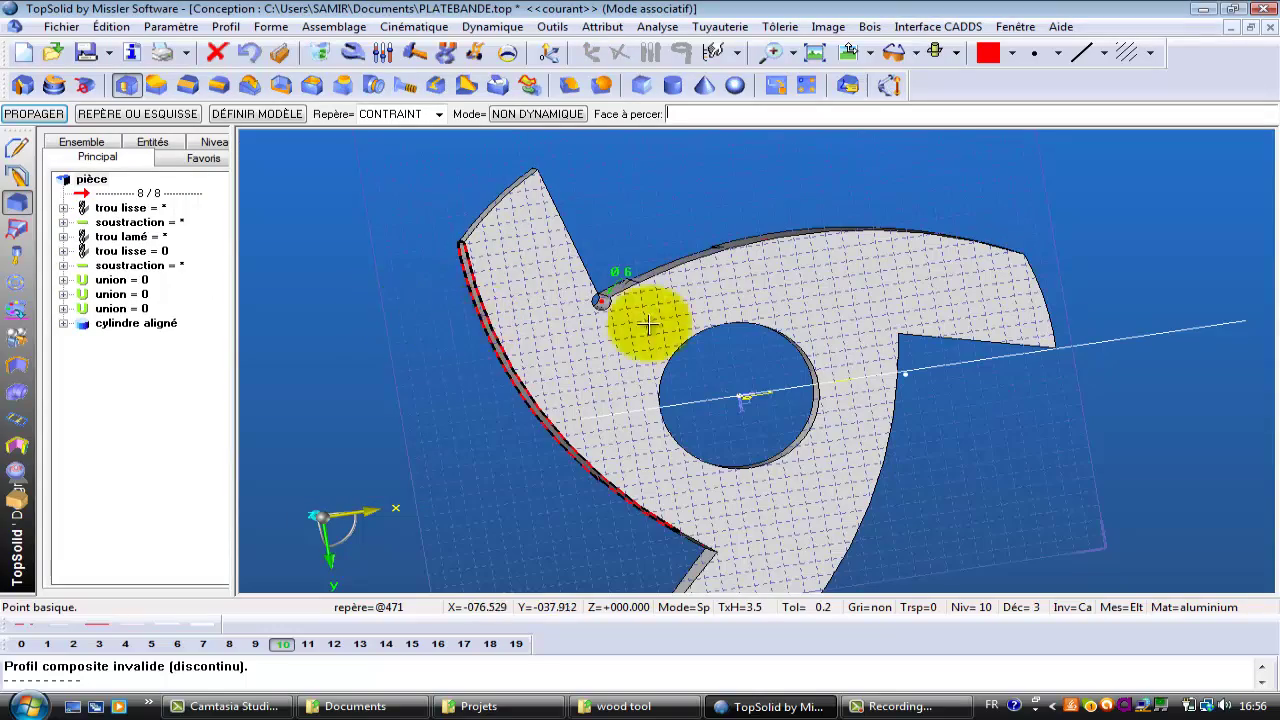
Propagate the 6 mm plain hole circularly, with a total number of 3, to the inner corners of all three blade notches.
middle_click_drag(749, 363, 707, 540)
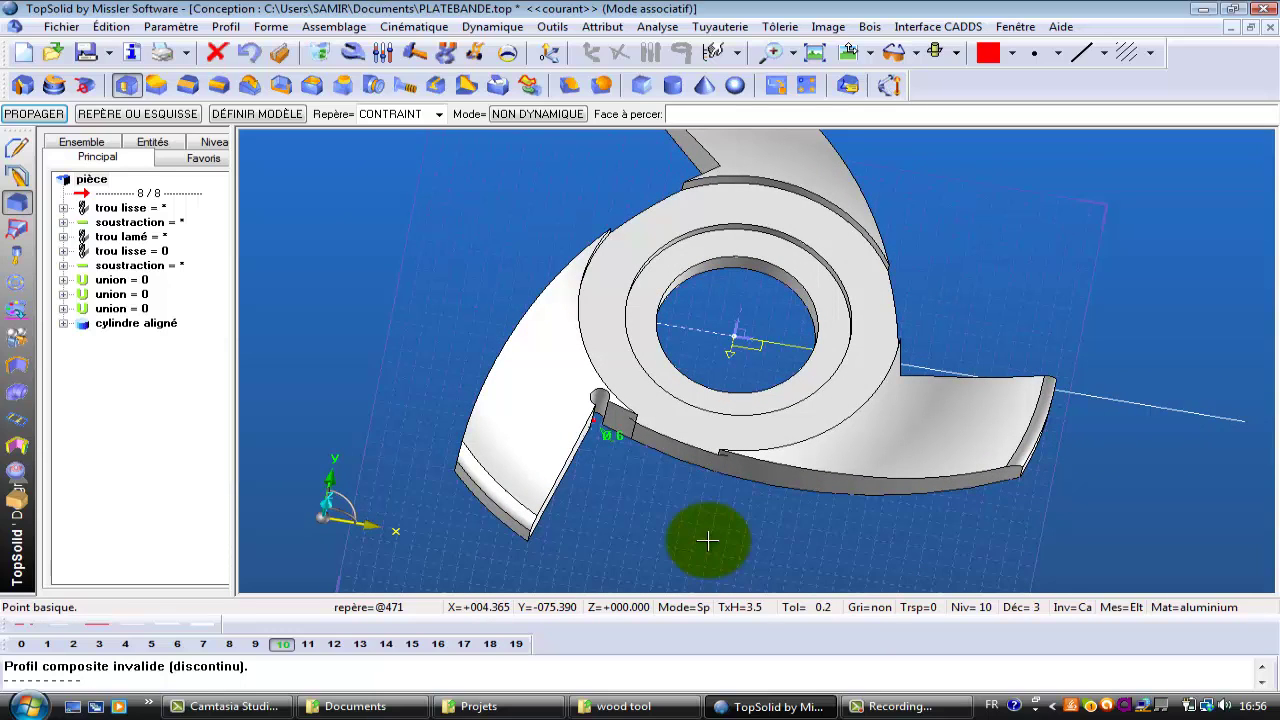
mouse_move(657, 503)
middle_mouse_down()
mouse_move(663, 448)
mouse_move(668, 487)
middle_mouse_up()
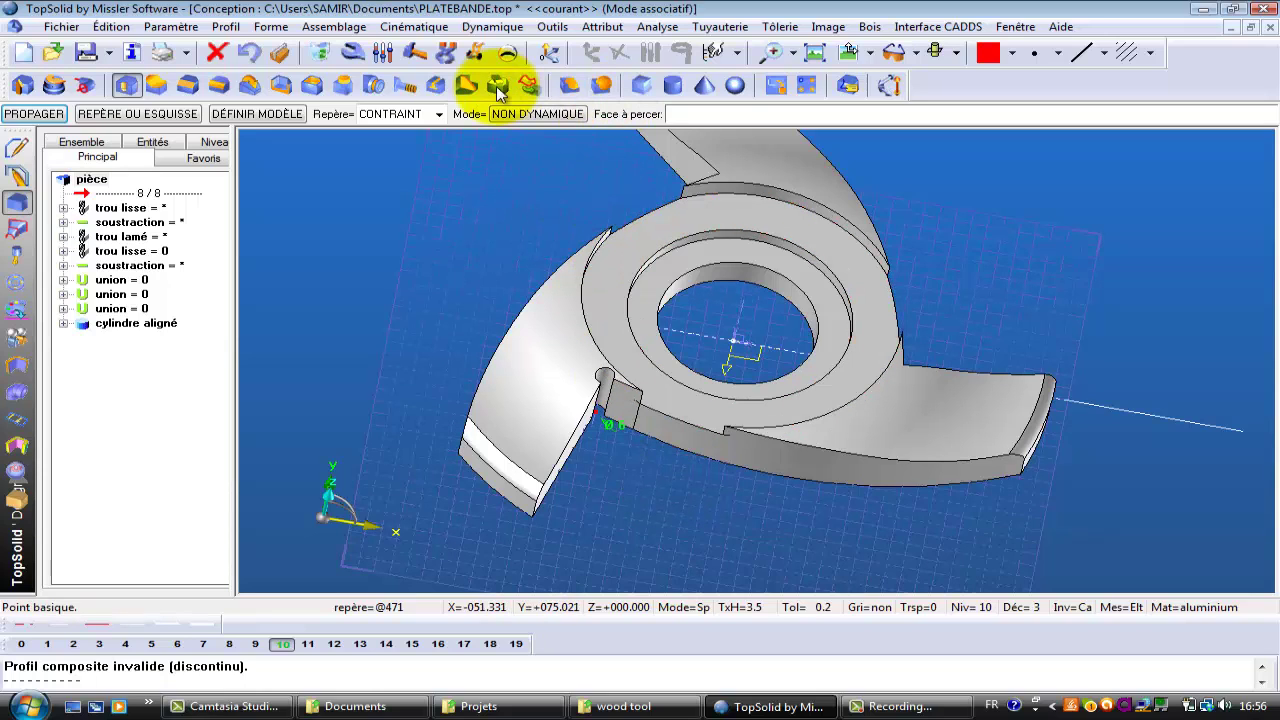
left_click(34, 114)
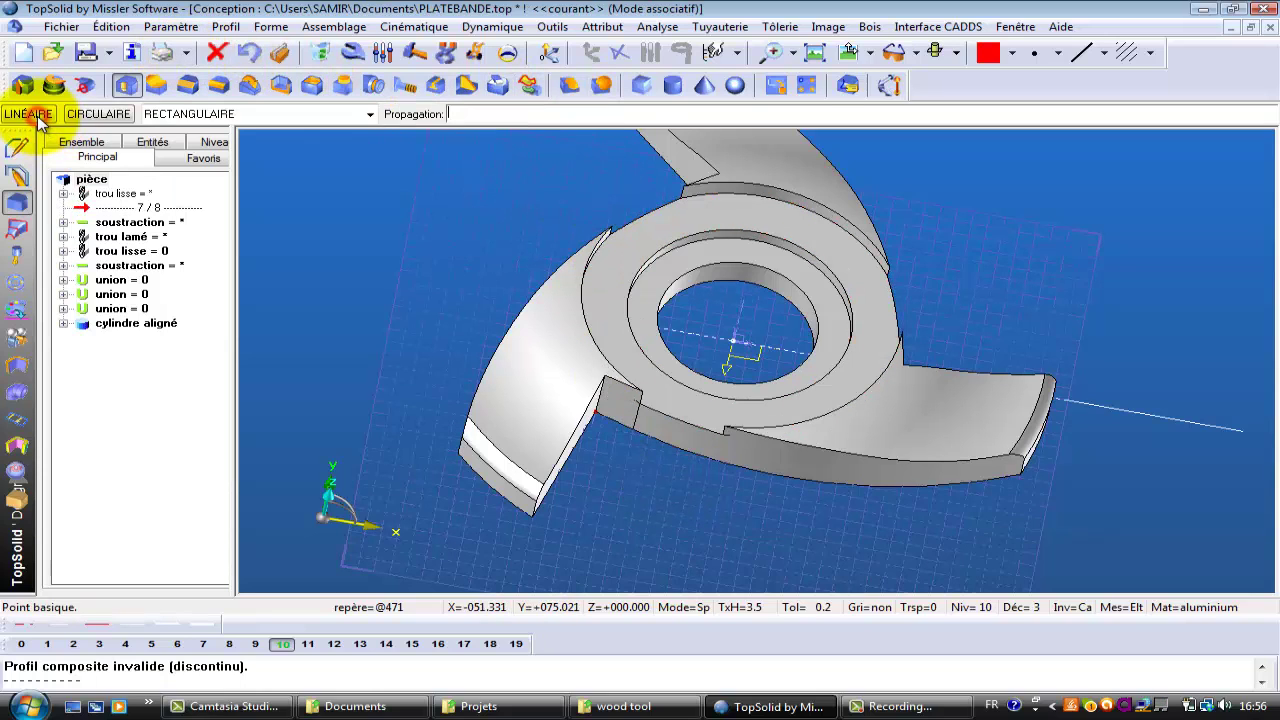
left_click(101, 115)
left_click(112, 115)
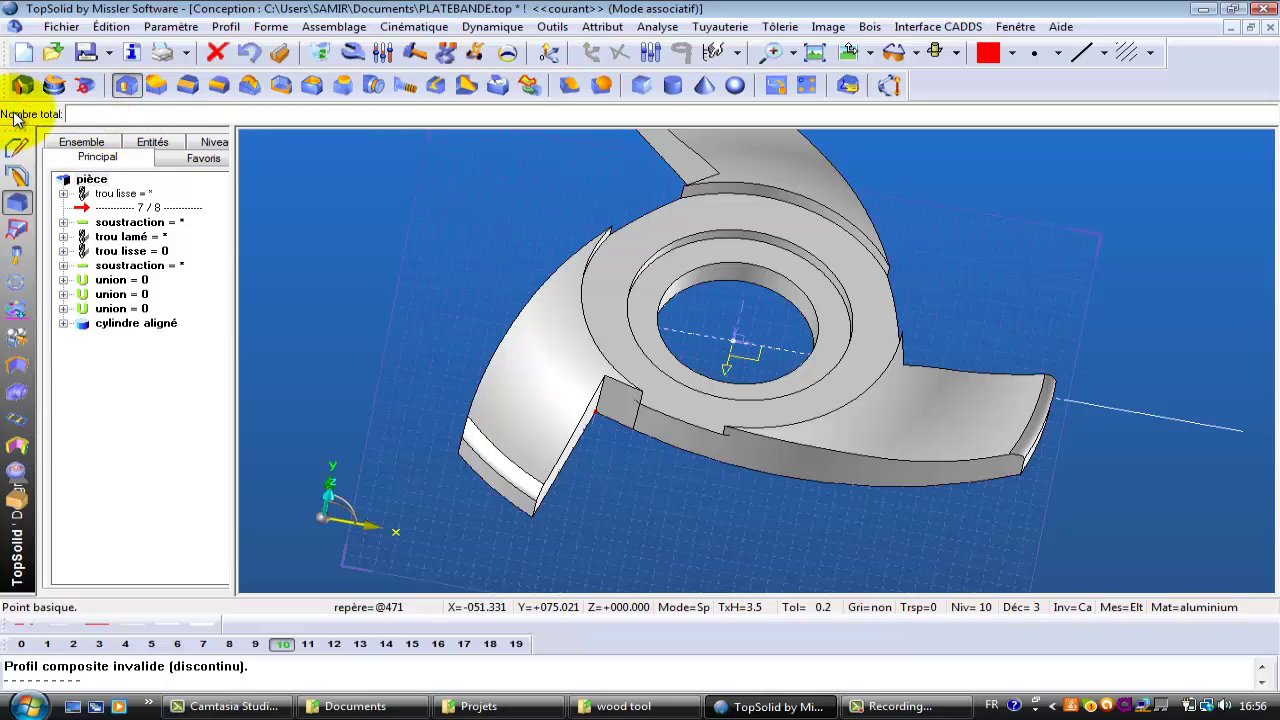
key("Return")
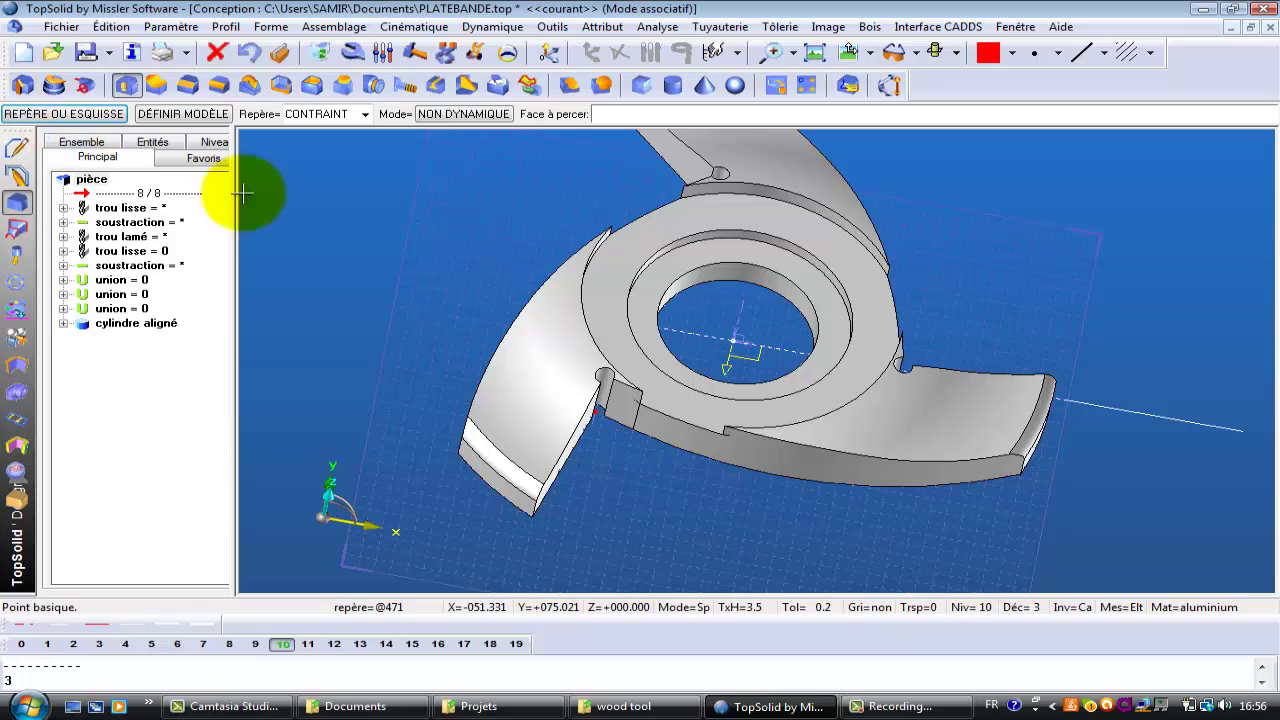
Save the document and decline to define it as a part.
middle_click_drag(441, 262, 403, 258)
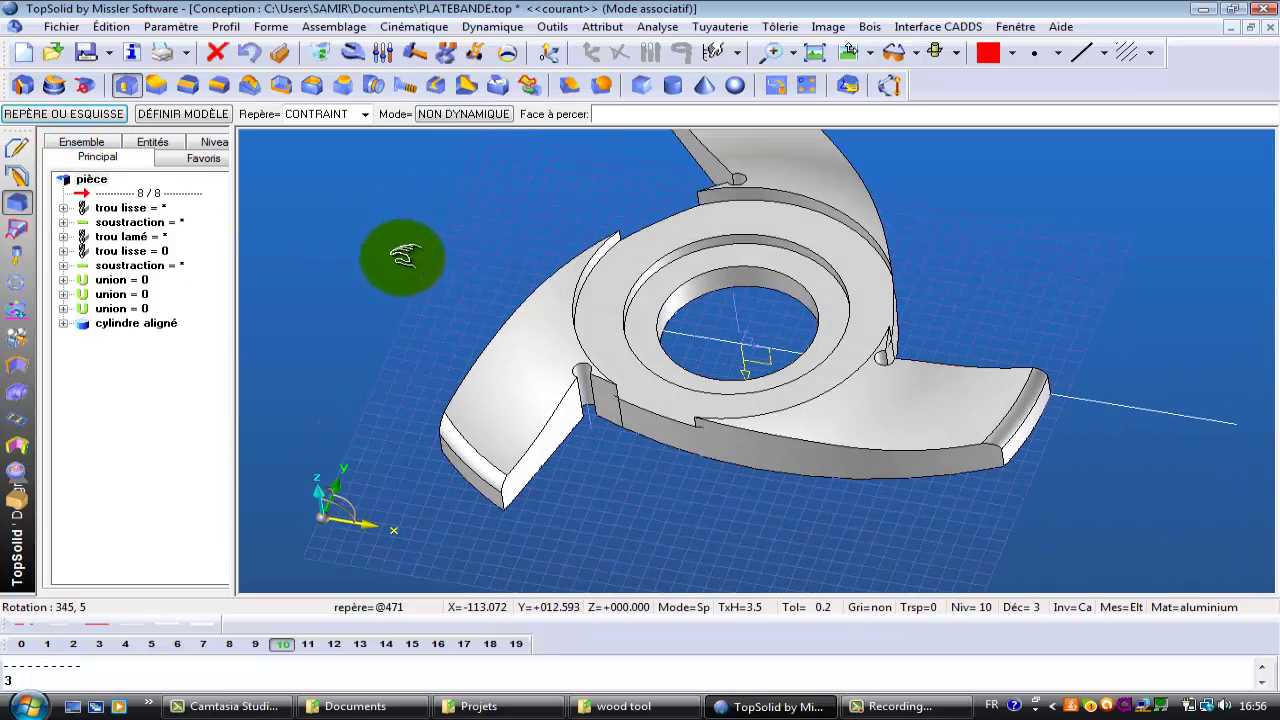
left_click(108, 52)
left_click(90, 90)
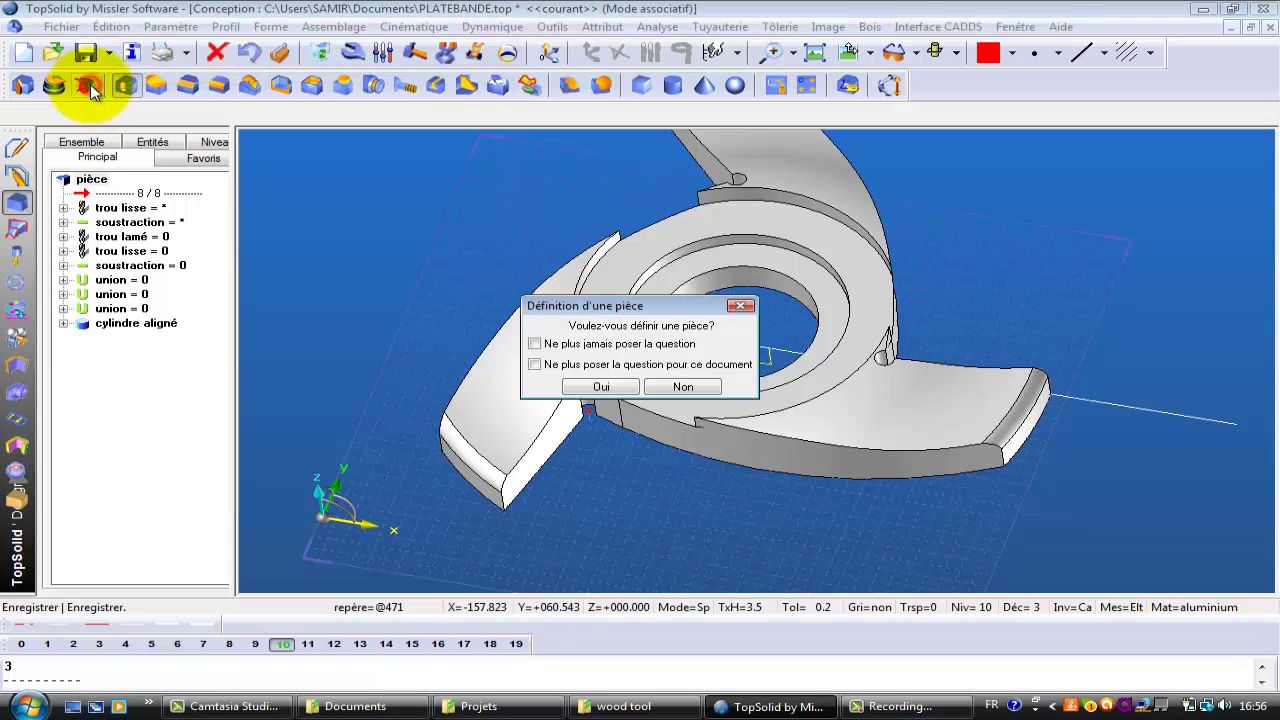
left_click(683, 388)
middle_click_drag(683, 388, 815, 450)
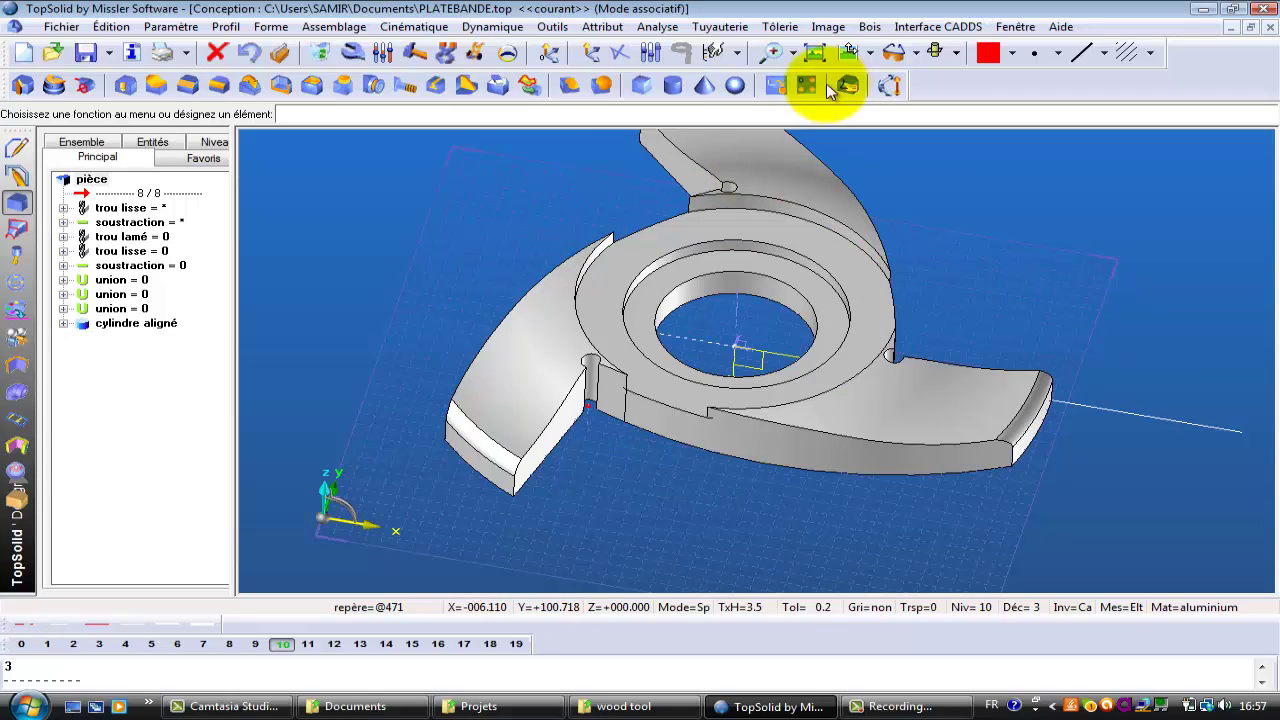
Display the model in wireframe from the top, framed around the relief hole at the front blade notch.
left_click(958, 55)
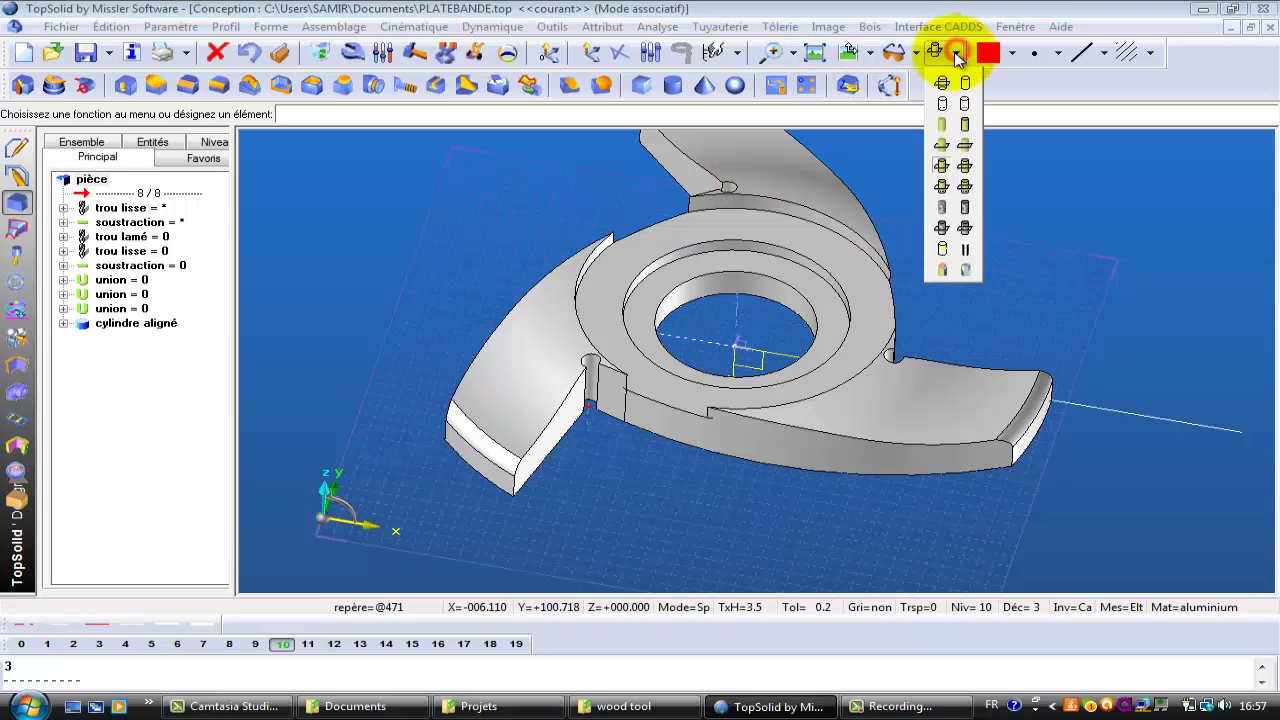
left_click(945, 88)
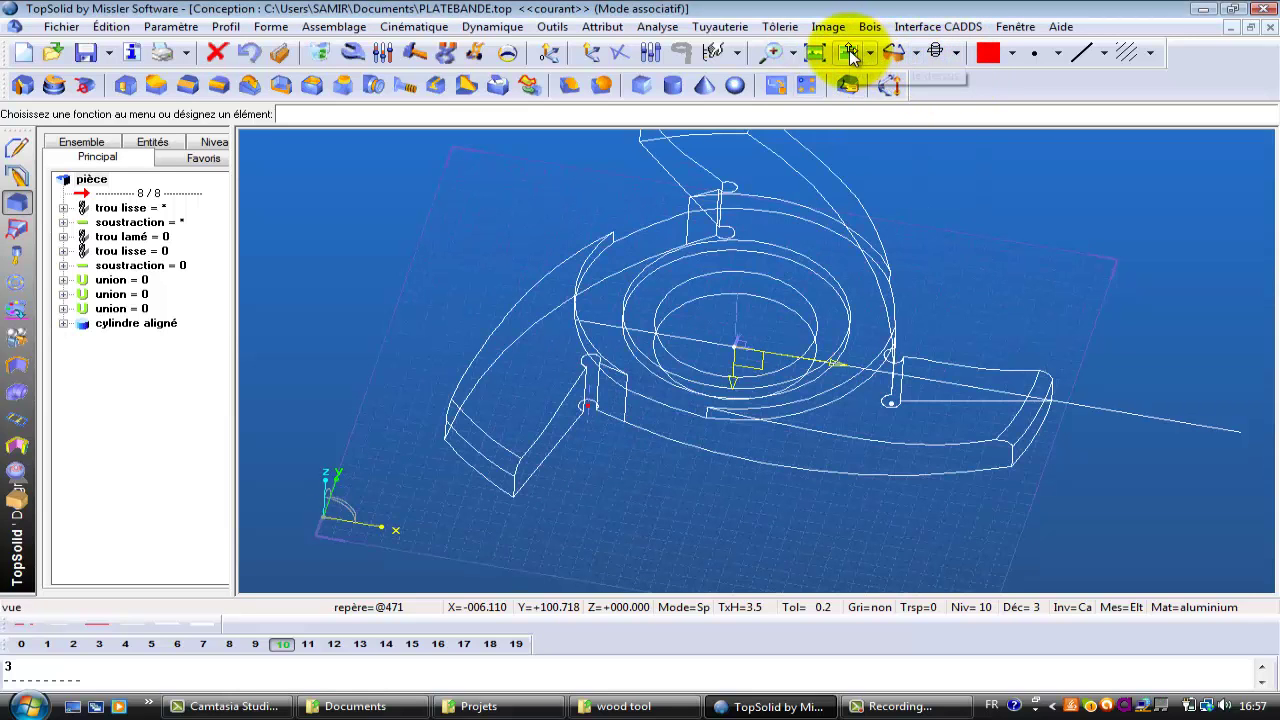
left_click(849, 53)
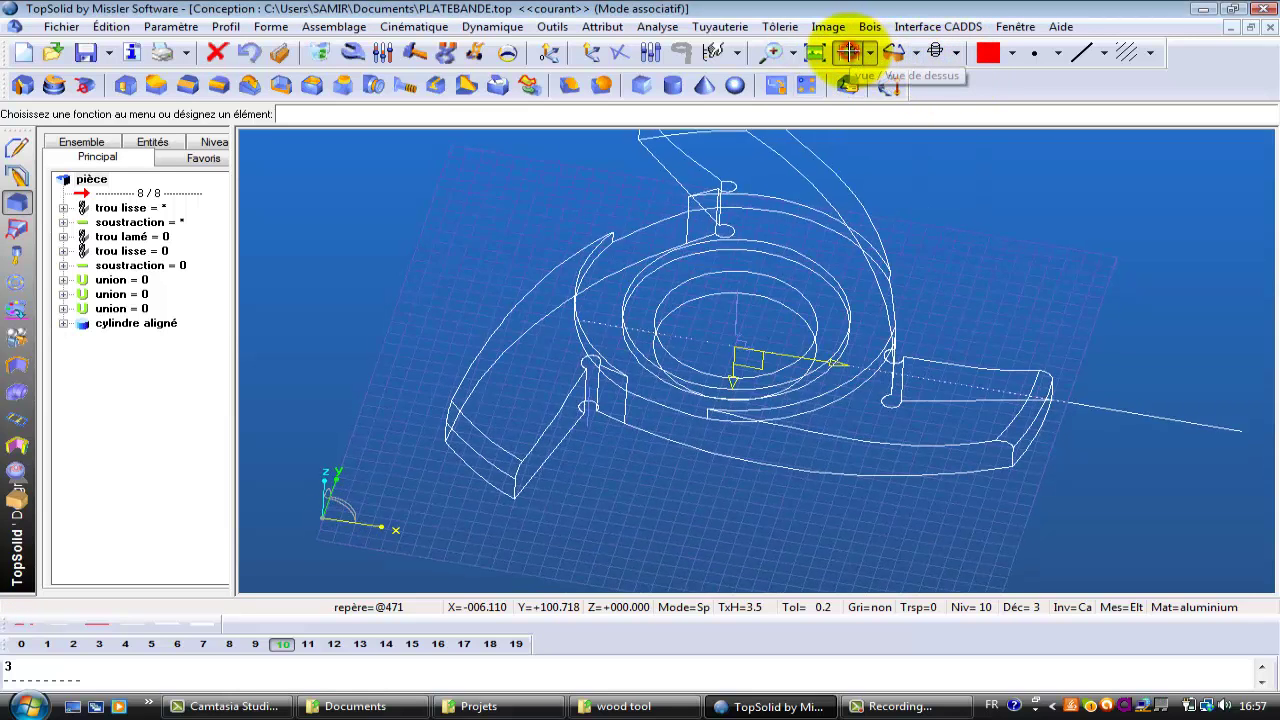
middle_click(603, 600)
middle_click_drag(632, 487, 679, 388, "ctrl")
middle_click_drag(679, 390, 679, 267, "ctrl")
middle_click_drag(681, 421, 694, 408)
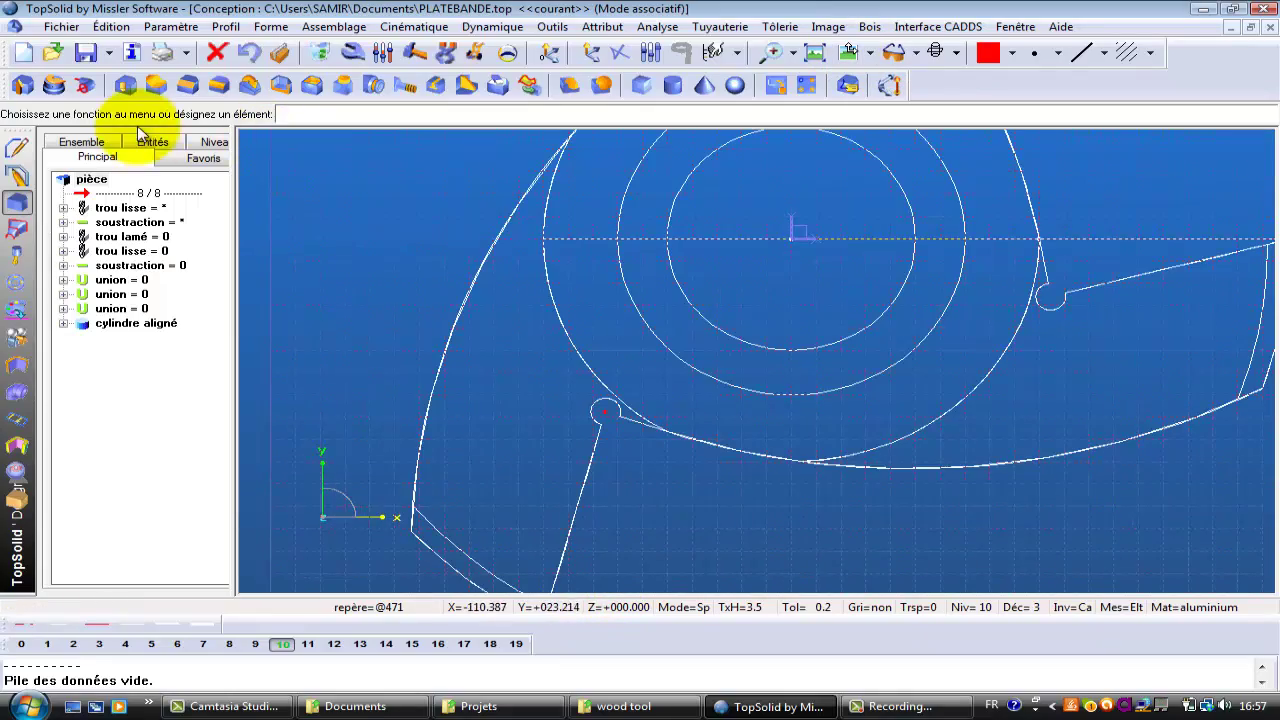
Draw a closed four-sided contour starting and ending at the relief hole's centre, covering the hub corner beside the blade notch.
left_click(15, 150)
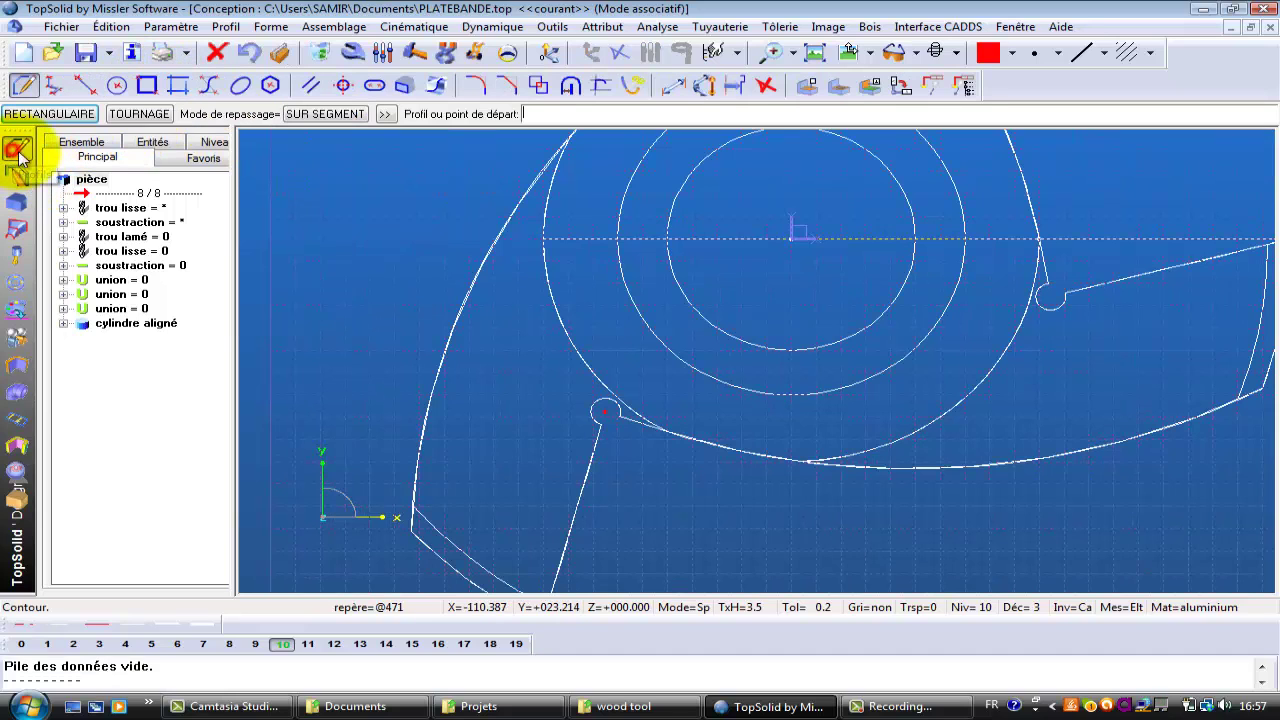
left_click(606, 411)
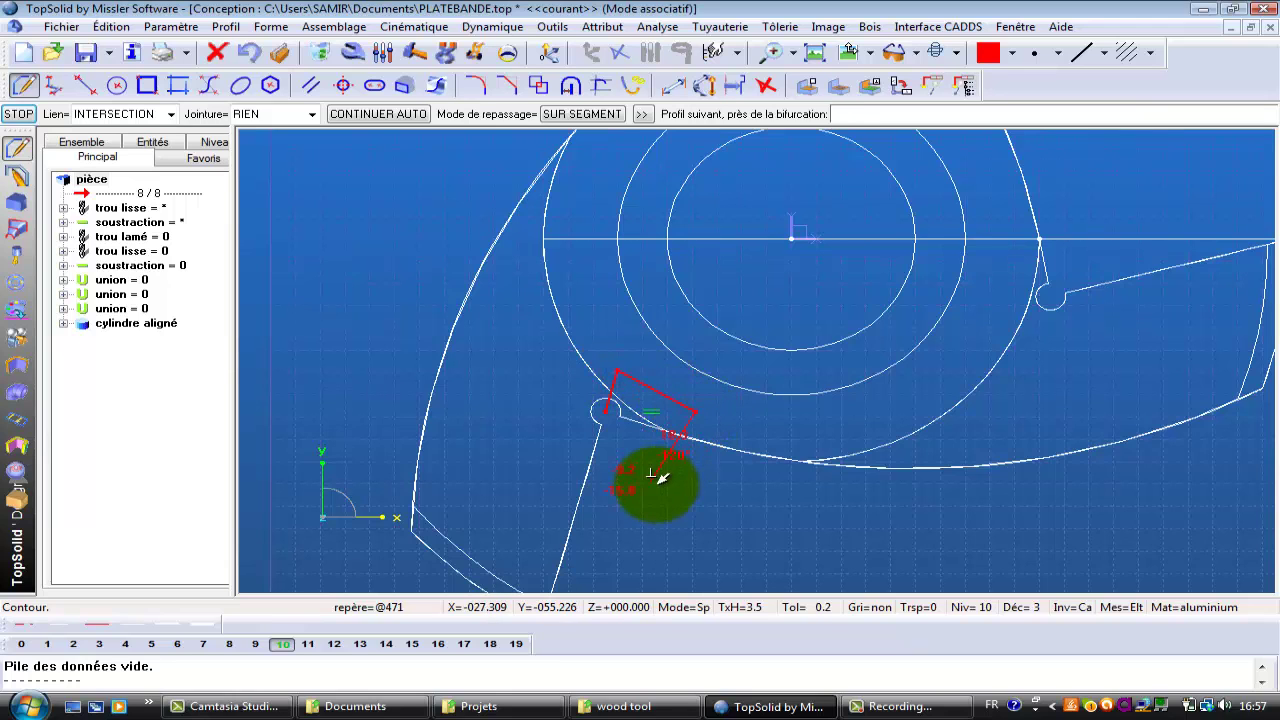
left_click(606, 411)
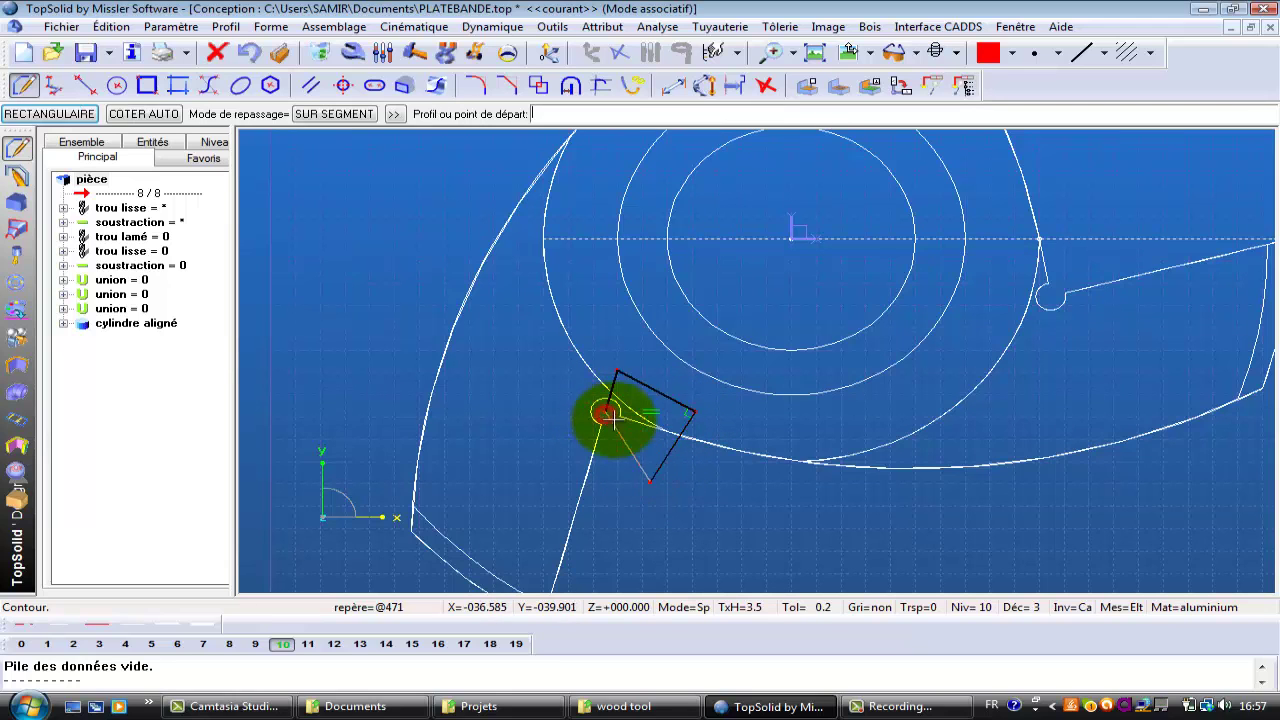
Extrude the four-sided contour into a solid with a height of 10 mm.
middle_click_drag(748, 520, 745, 480)
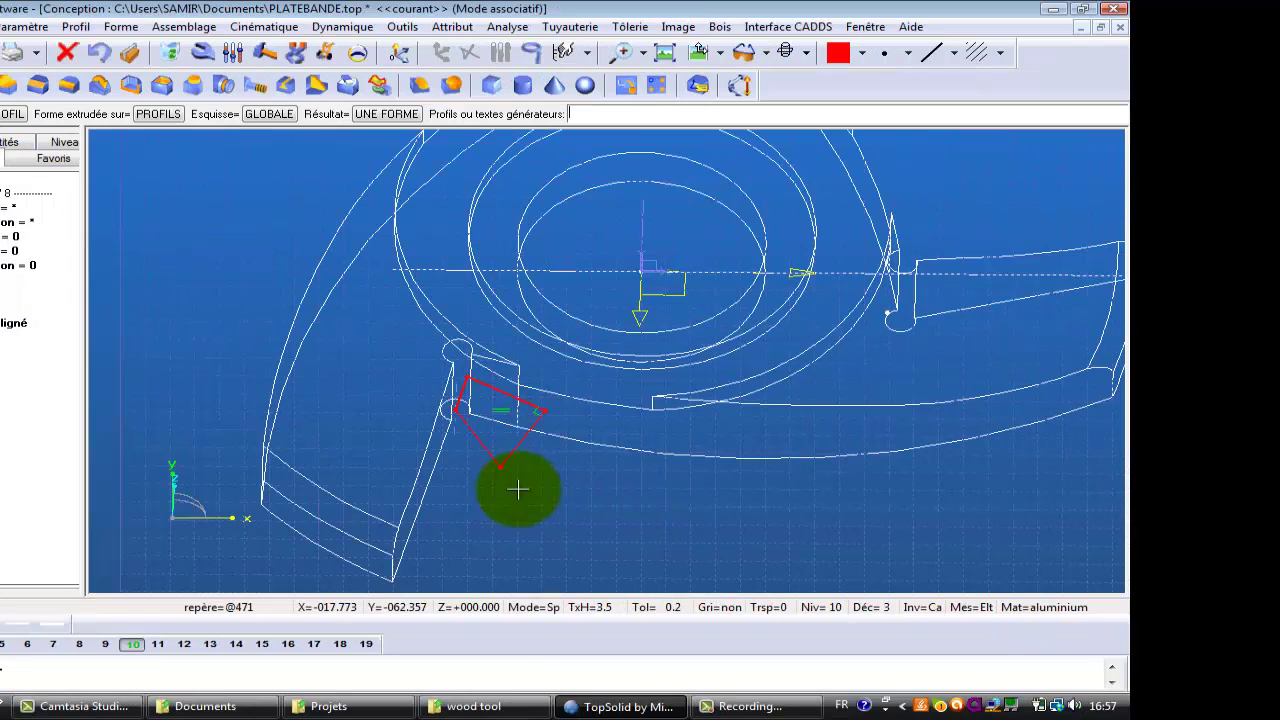
left_click(505, 461)
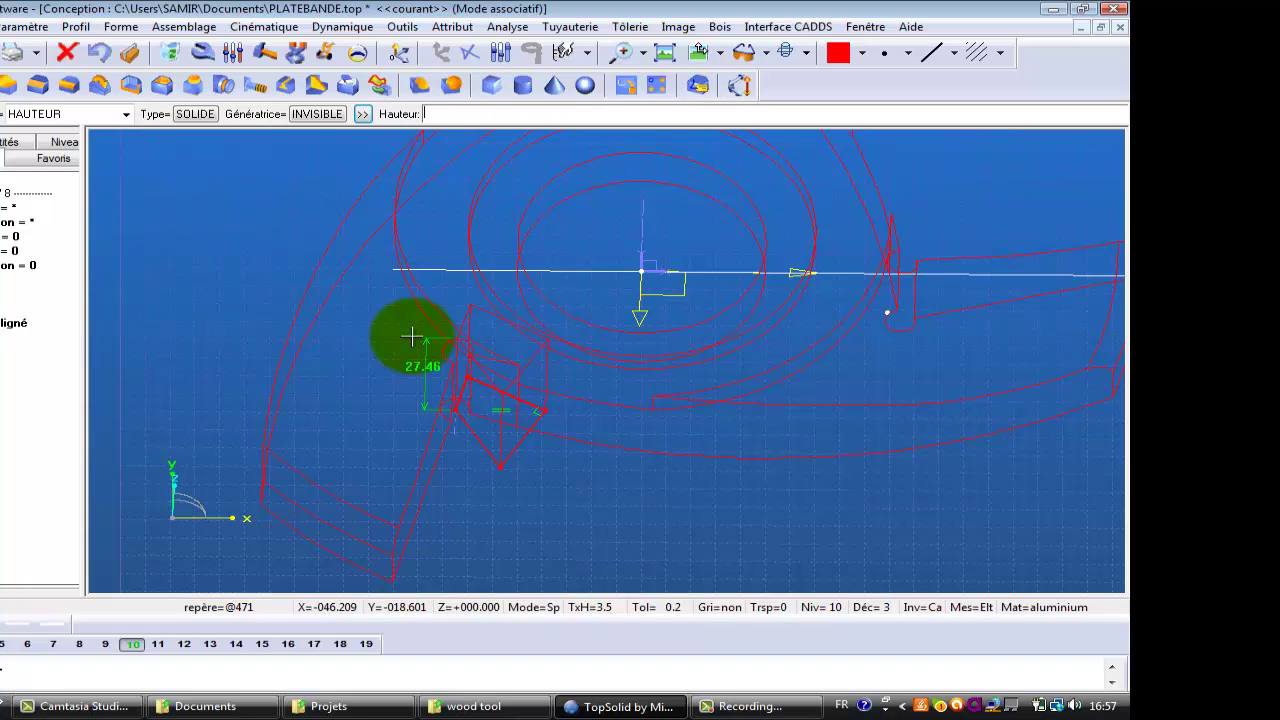
type("10")
key("Return")
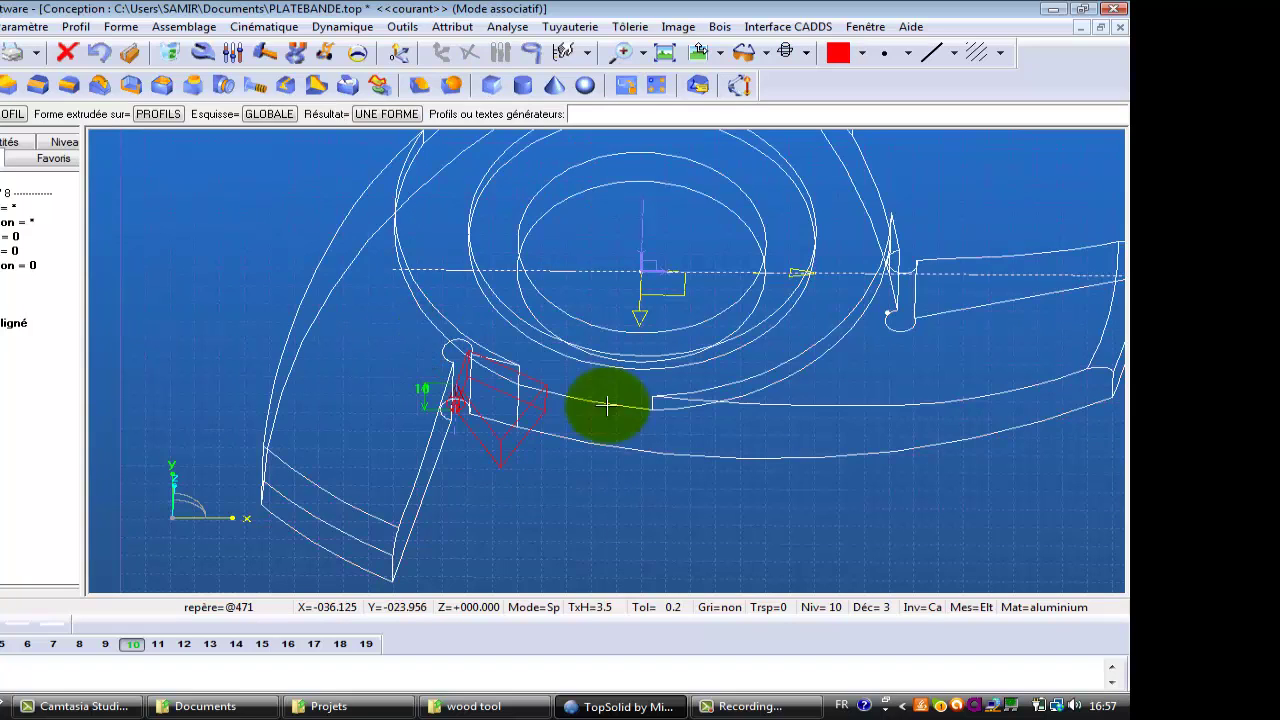
Return to the shaded display with edges and examine the extruded block's position at the blade notch.
middle_click_drag(584, 482, 562, 411)
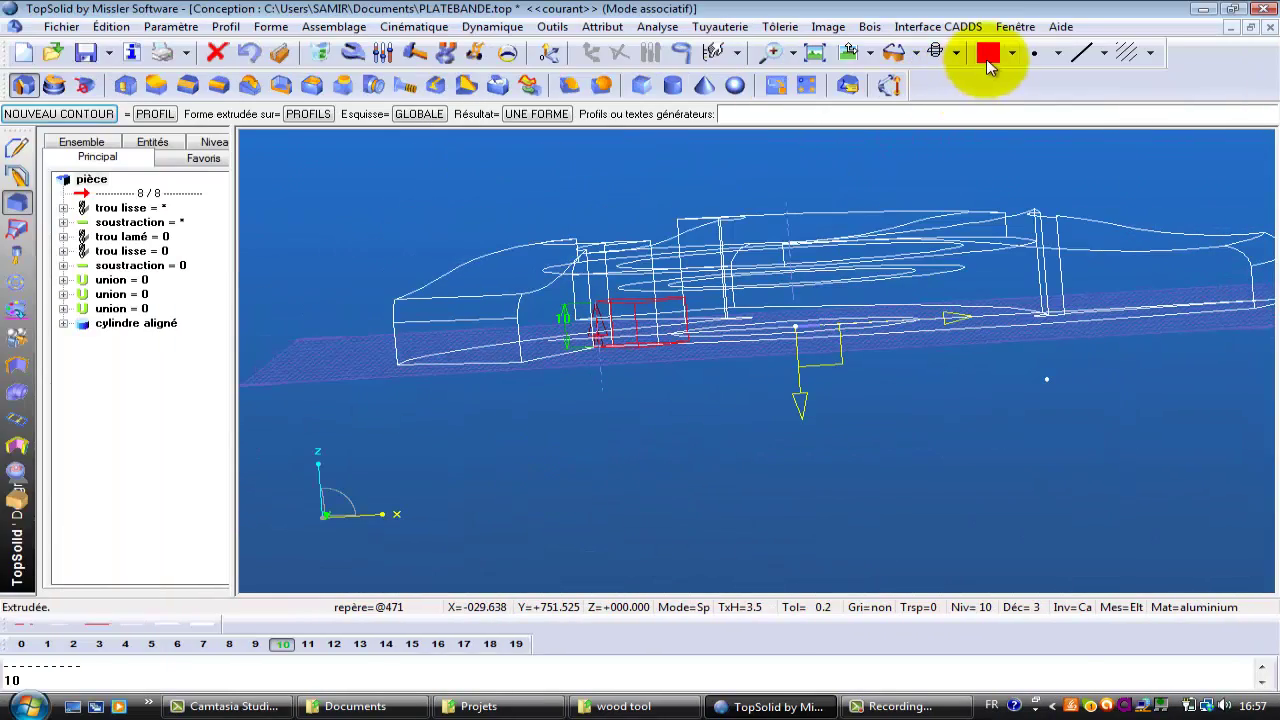
left_click(953, 54)
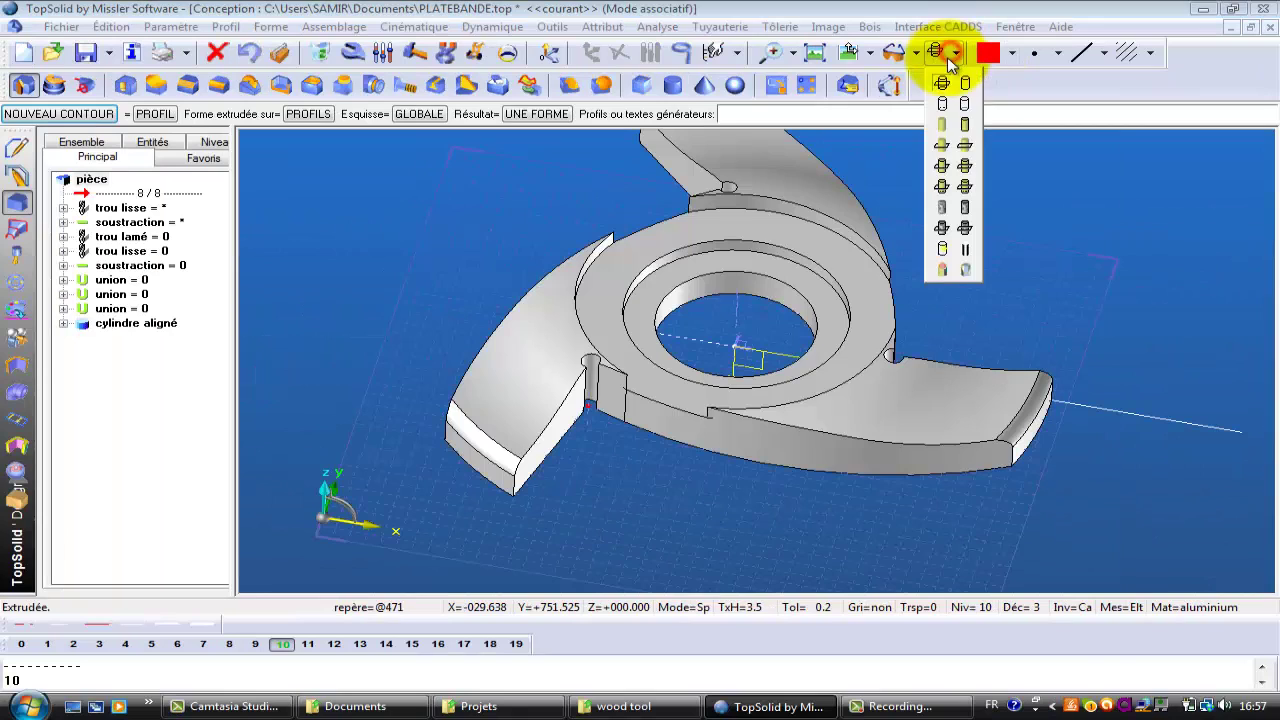
left_click(944, 168)
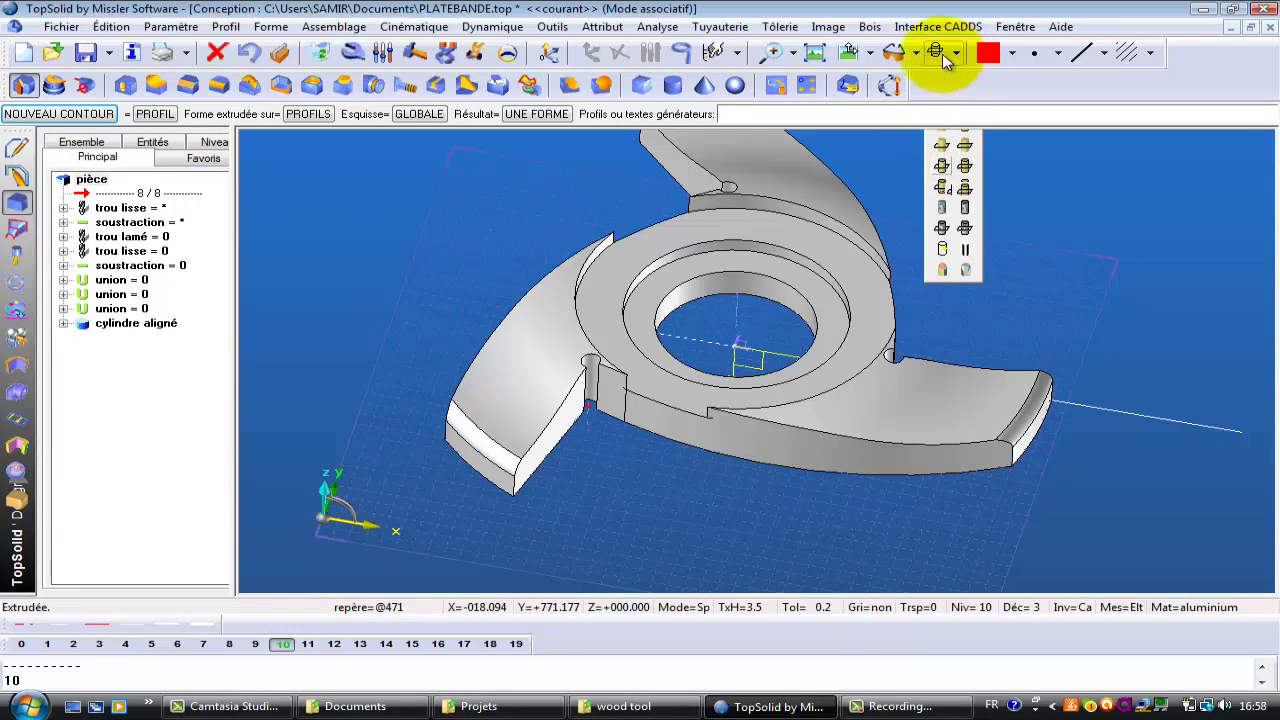
left_click(943, 166)
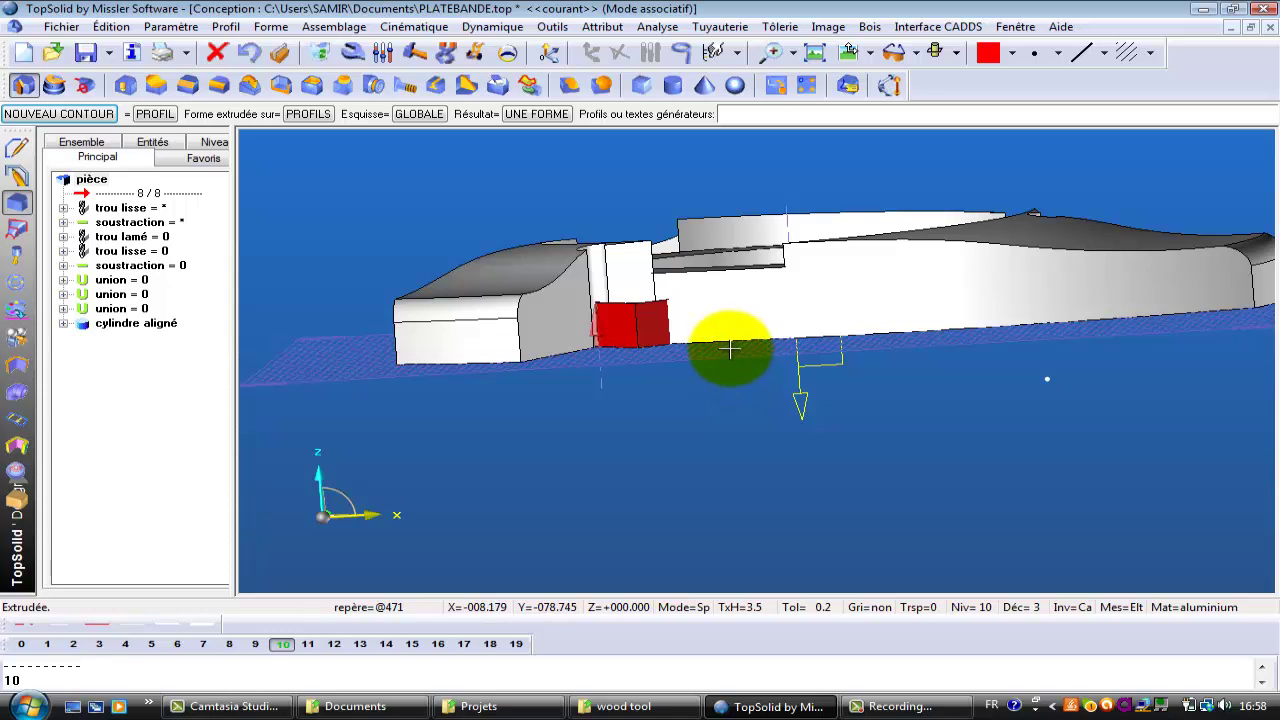
middle_click_drag(728, 350, 714, 370)
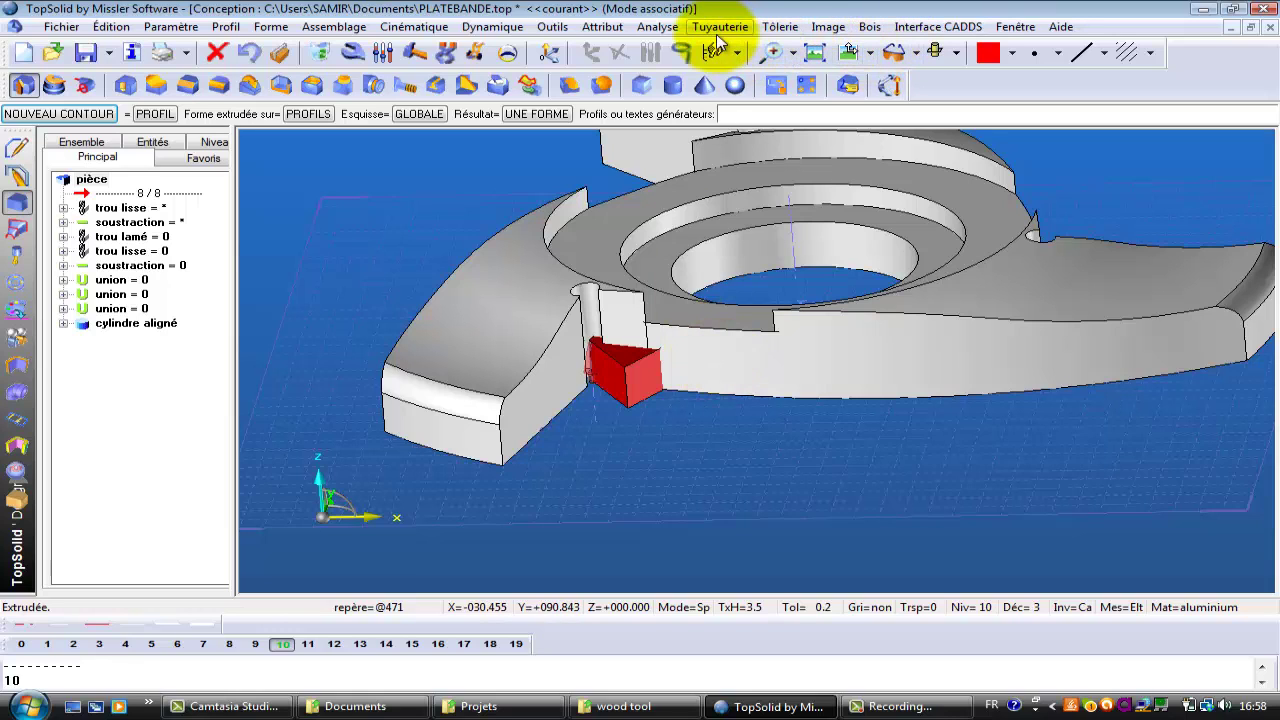
Measure the distance between the tool's flat back face and the hub's front face.
left_click(669, 30)
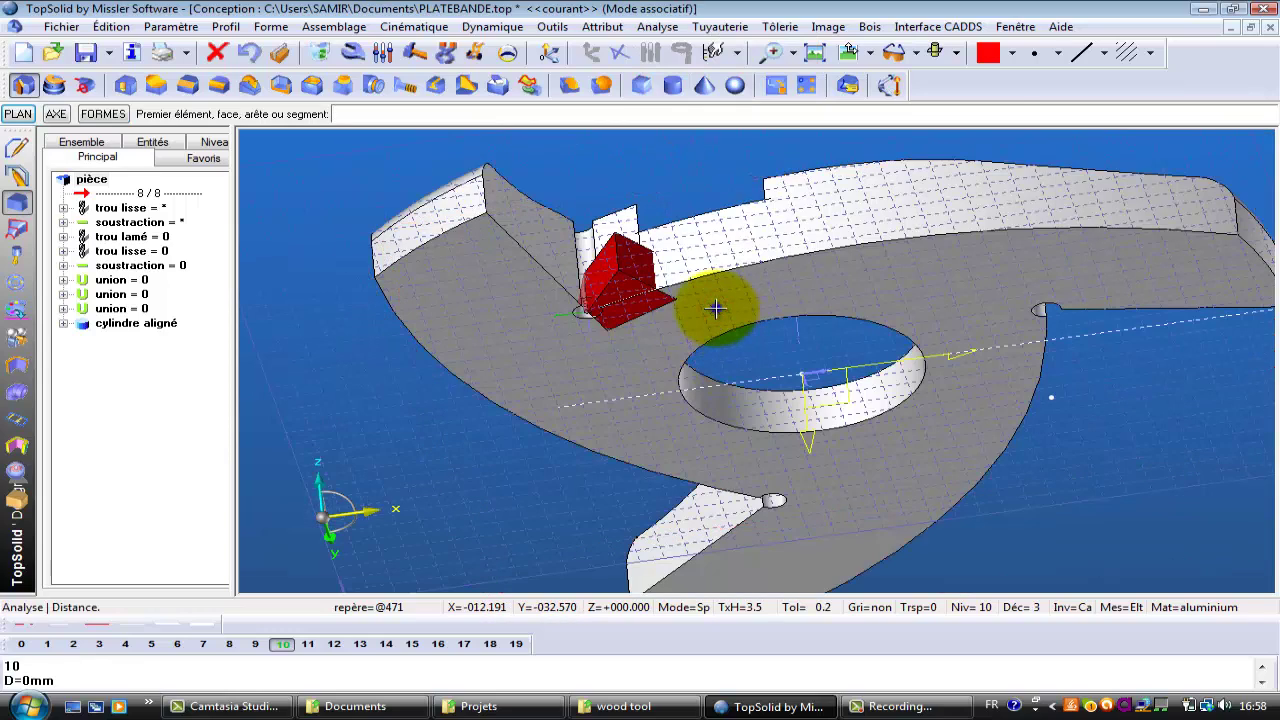
left_click(716, 308)
middle_click_drag(706, 277, 719, 346)
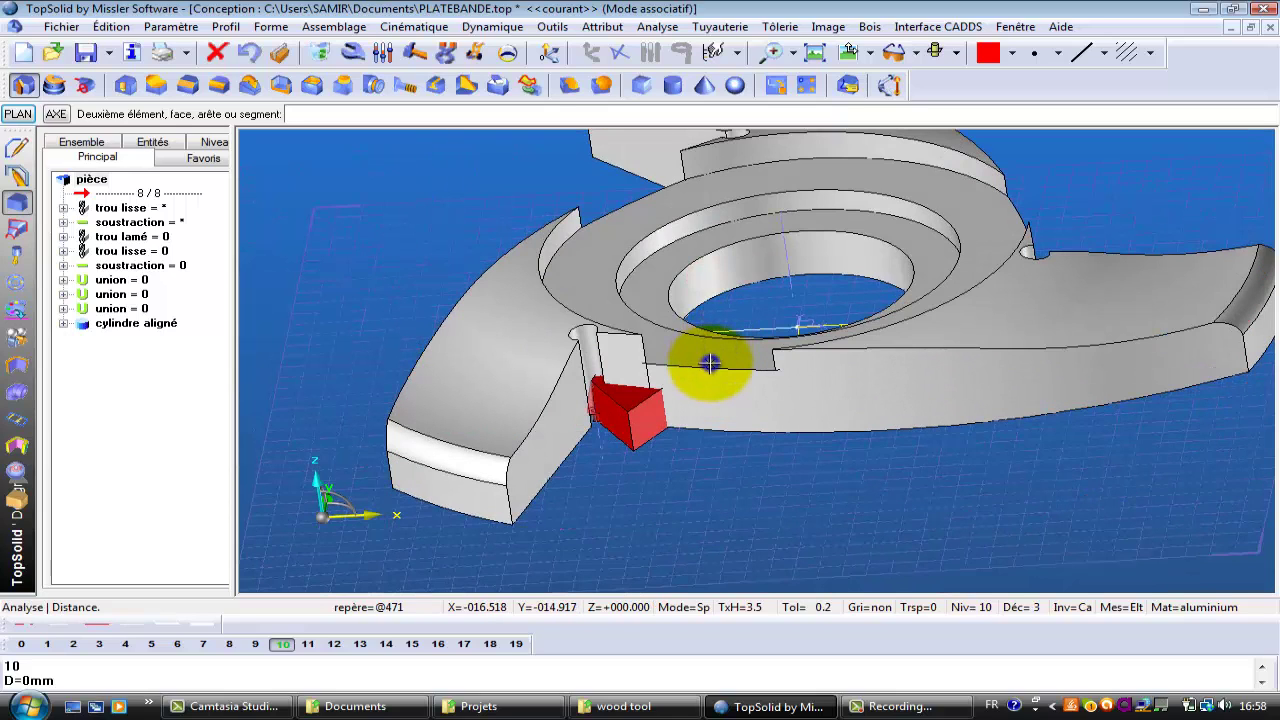
left_click(709, 363)
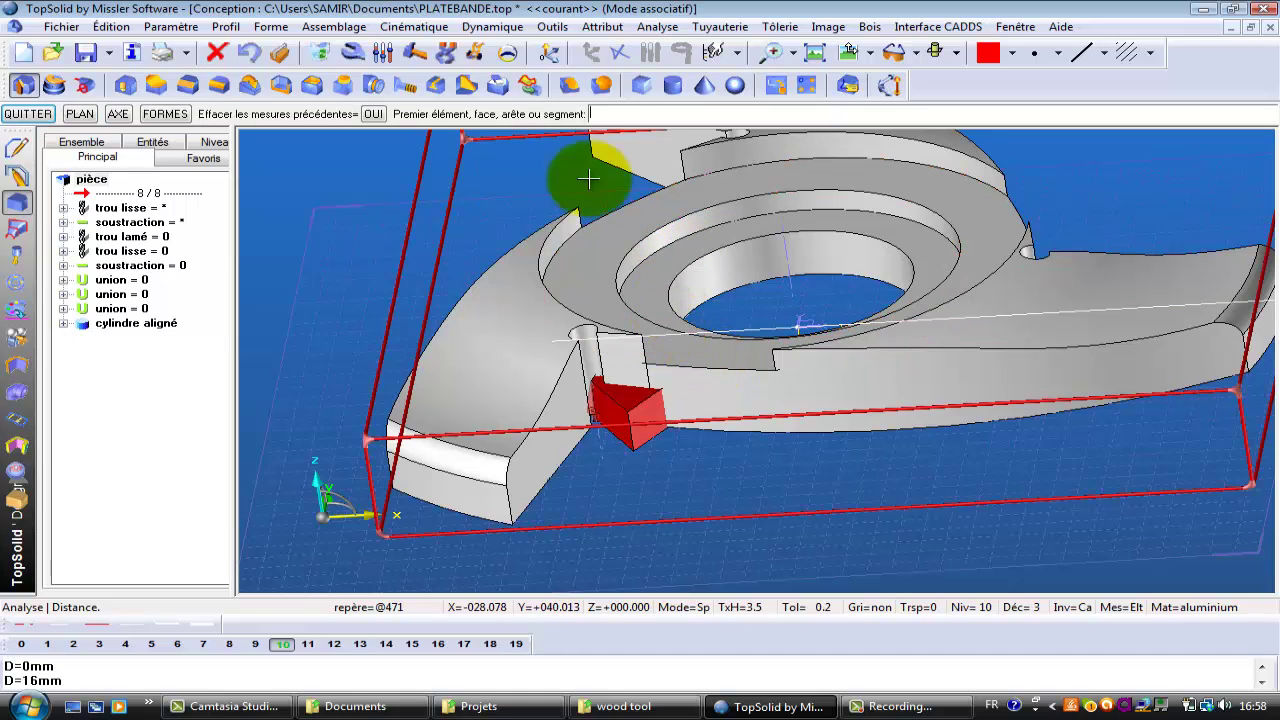
Transform the extruded block with a translation of 16 mm in the Z+ direction.
left_click(271, 30)
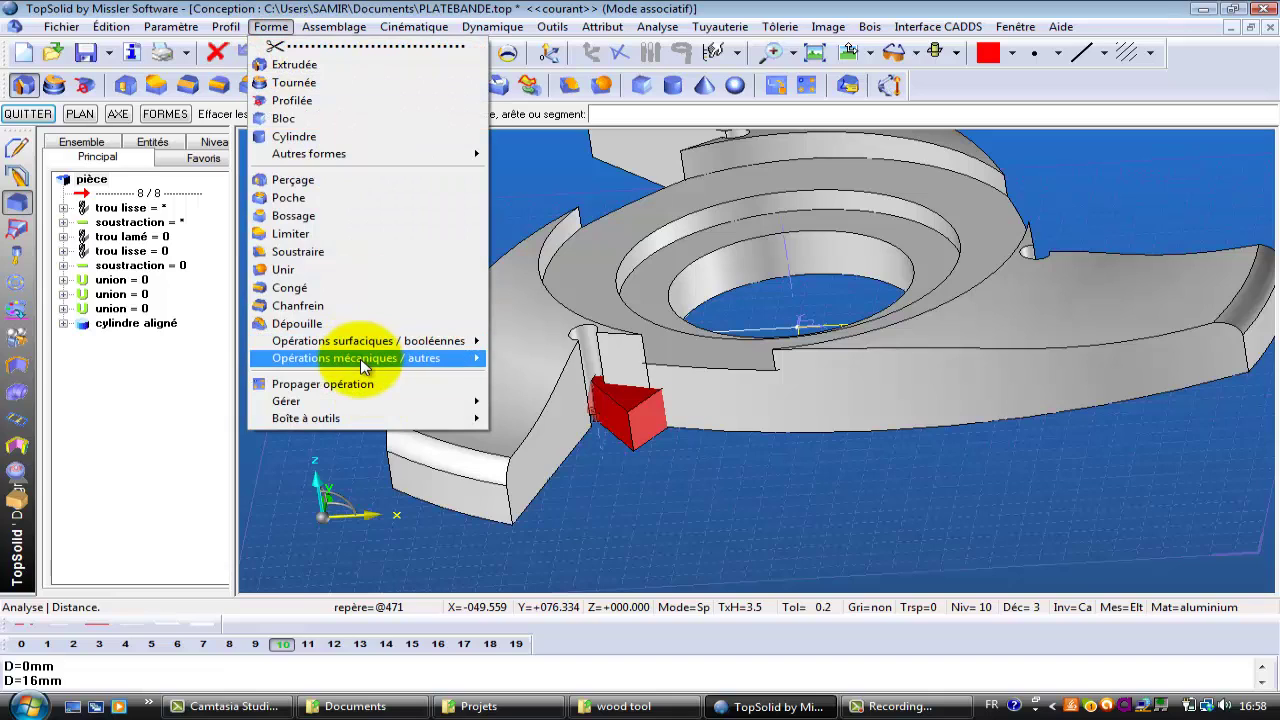
mouse_move(362, 366)
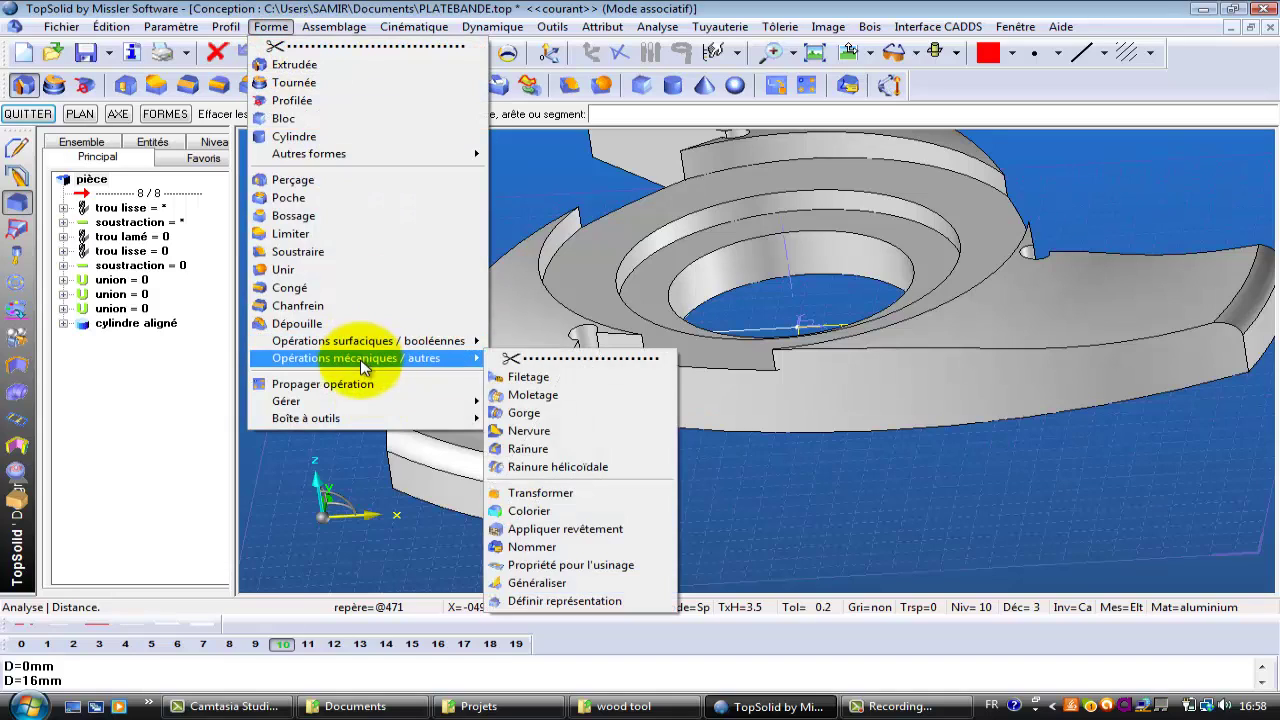
left_click(543, 494)
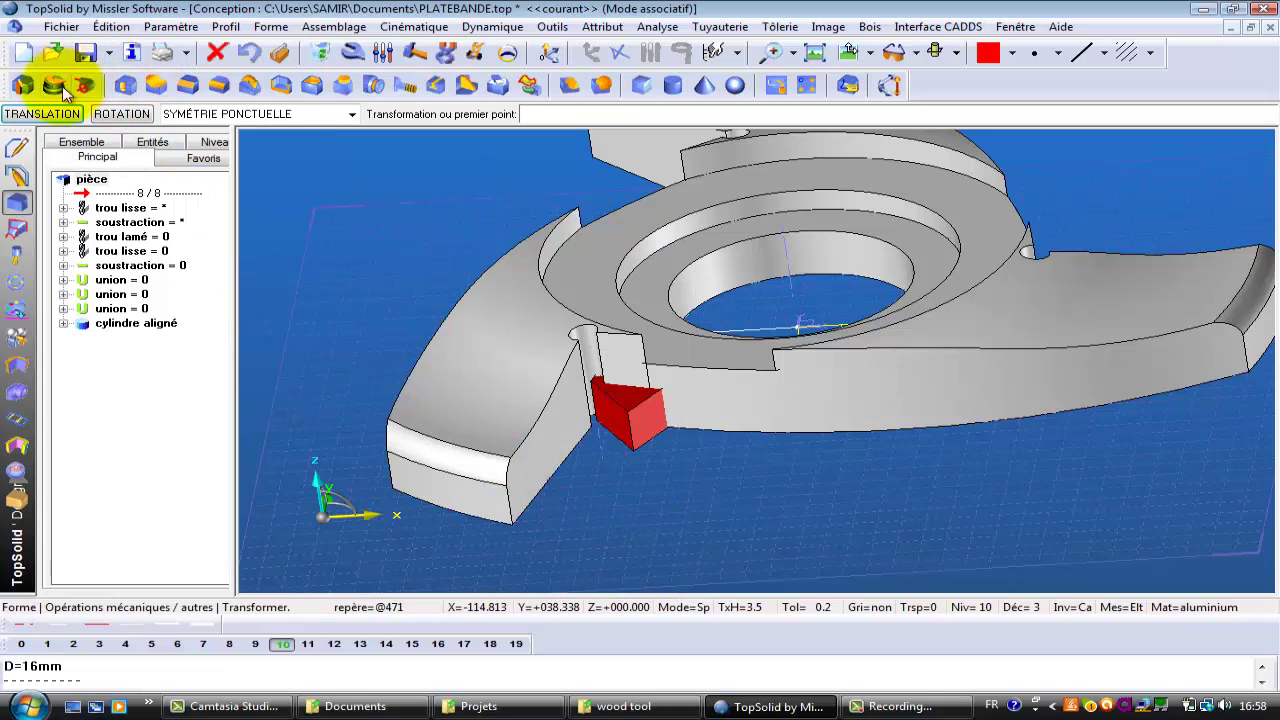
left_click(38, 114)
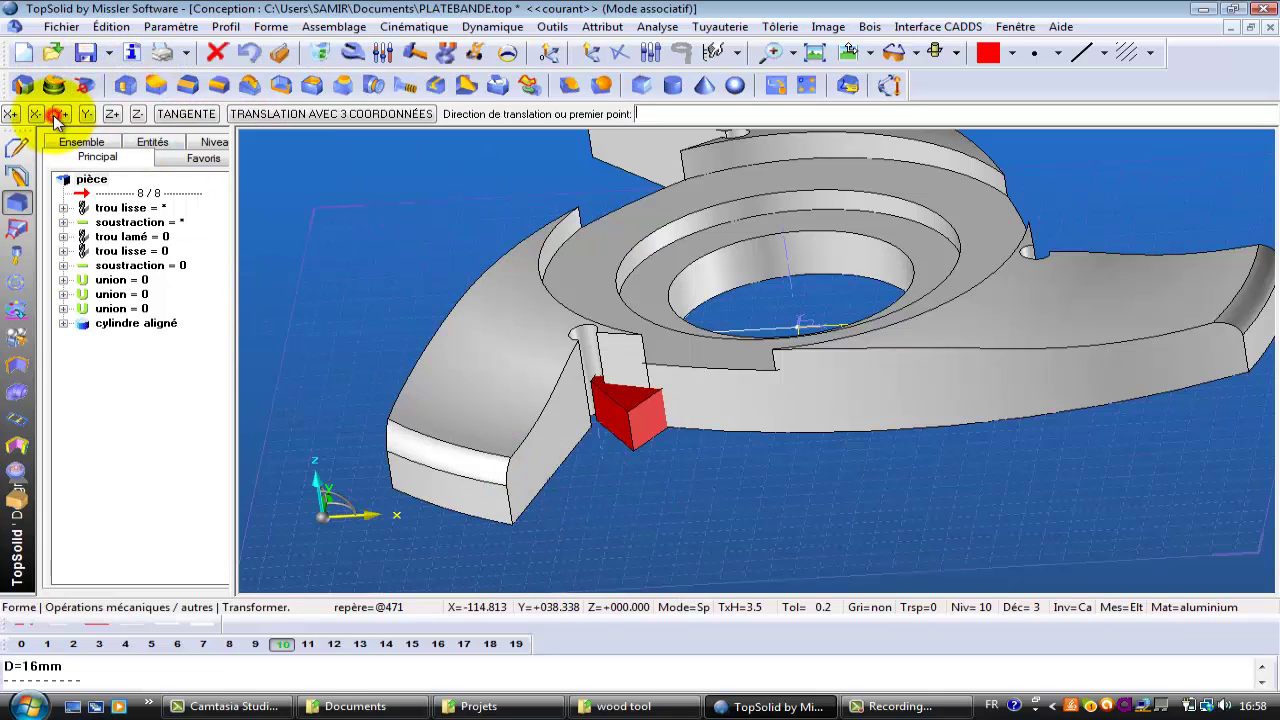
left_click(114, 113)
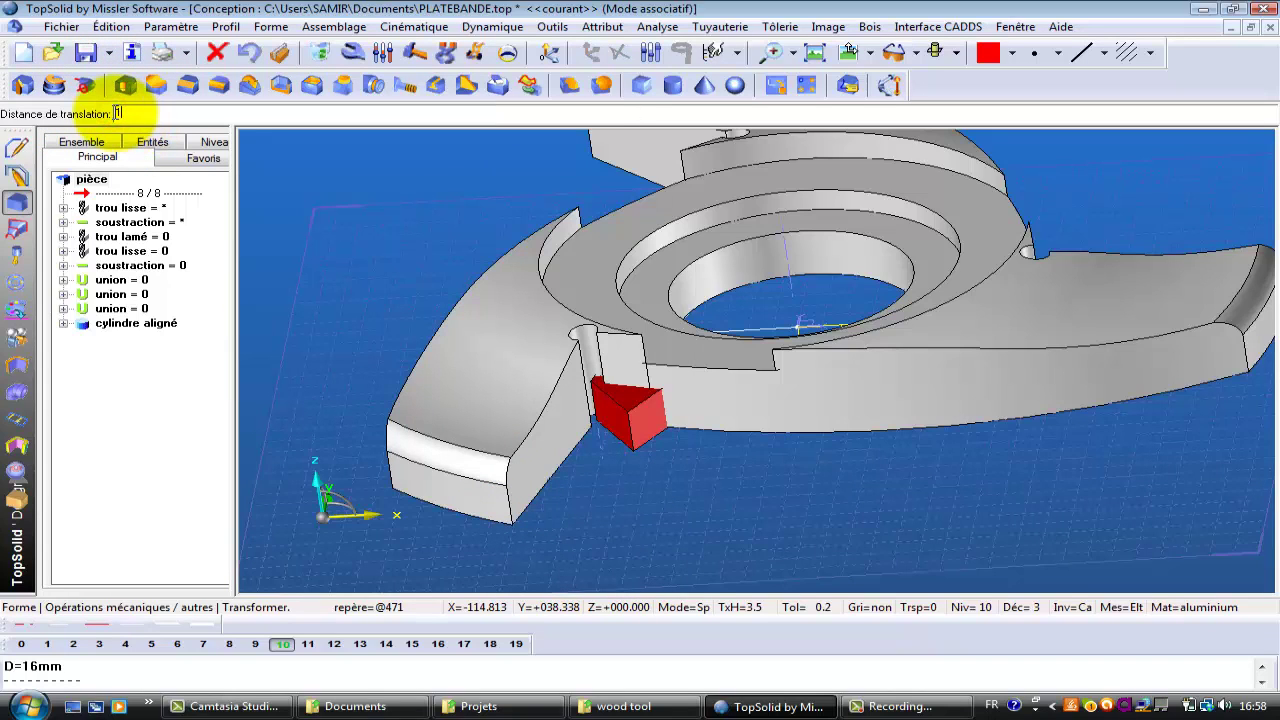
key("Return")
left_click(603, 393)
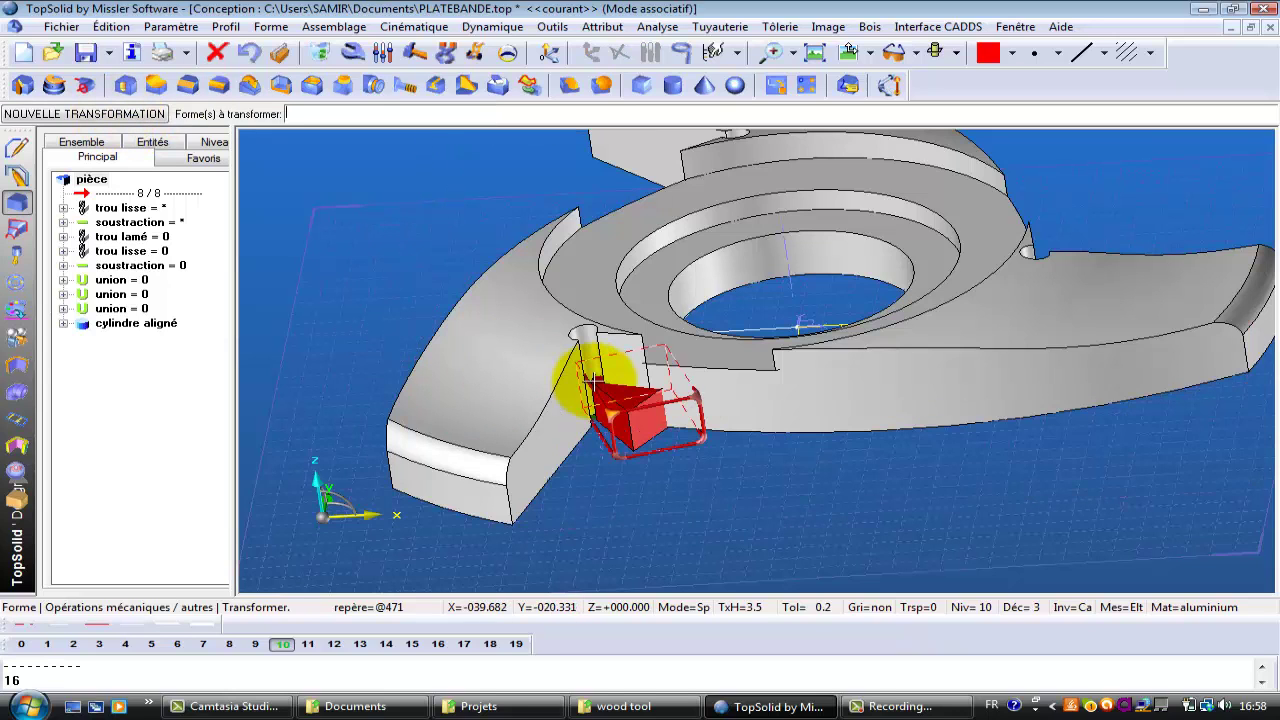
Subtract the translated block from the tool body at the hub beside the blade notch.
middle_click_drag(617, 393, 751, 460)
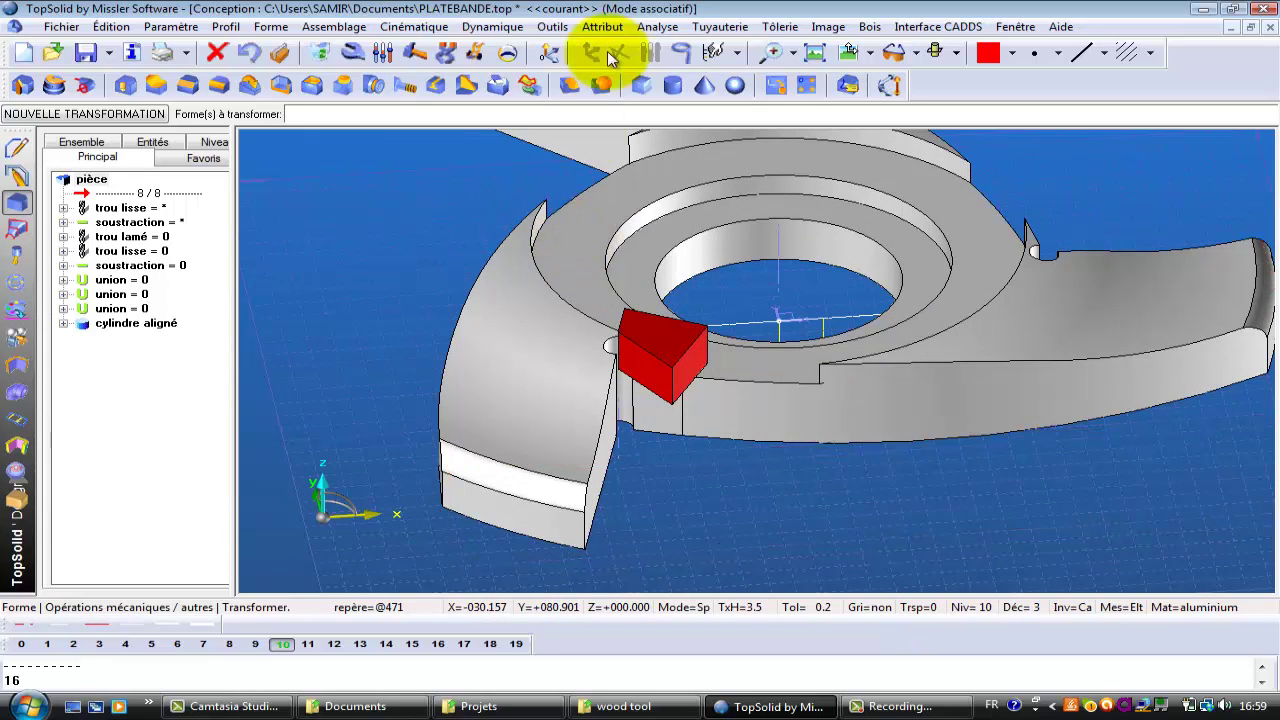
left_click(572, 88)
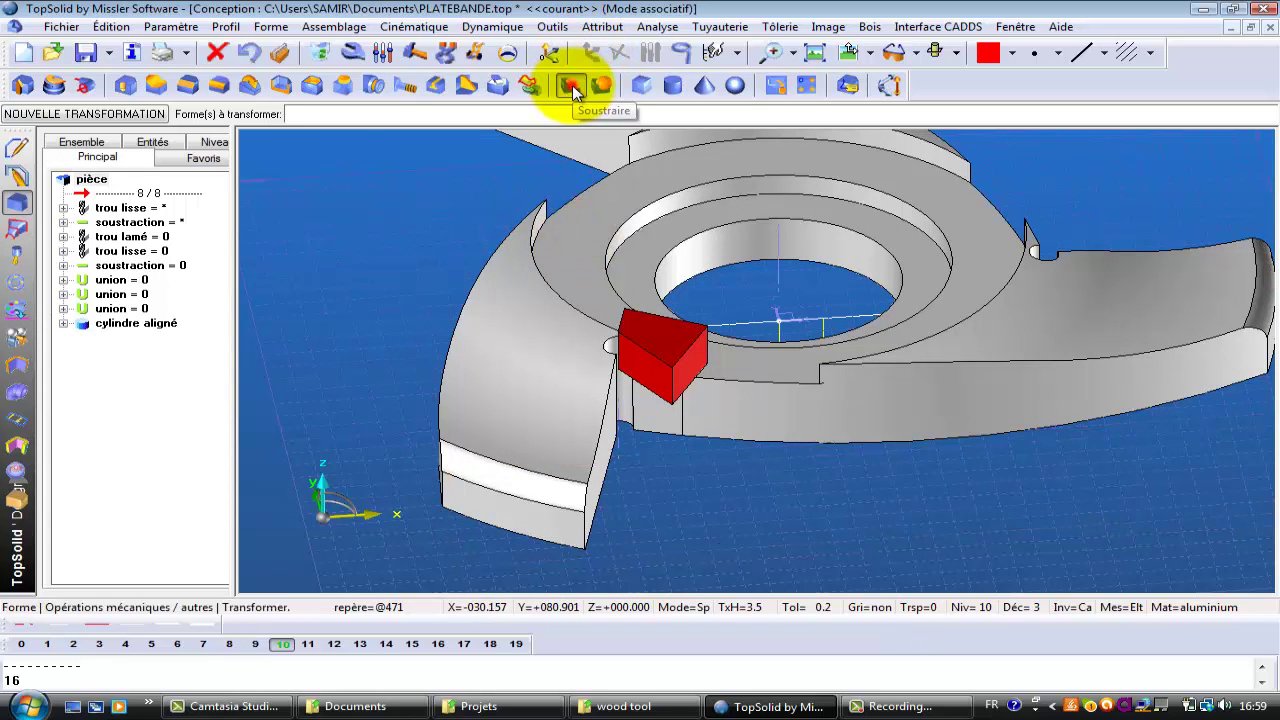
left_click(603, 289)
left_click(675, 358)
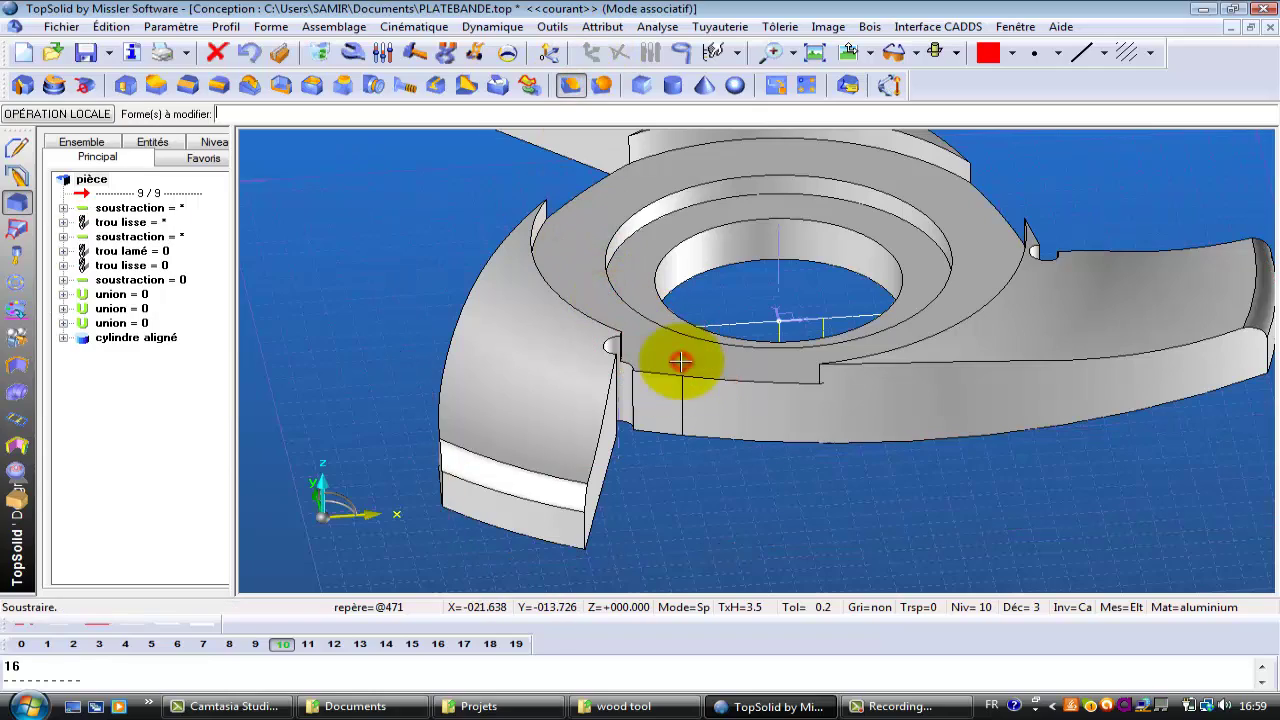
Propagate the block subtraction at the hub circularly around the Z+ axis with a total count of 3.
mouse_move(777, 449)
middle_mouse_down()
mouse_move(786, 457)
mouse_move(742, 410)
mouse_move(766, 357)
mouse_move(770, 432)
middle_mouse_up()
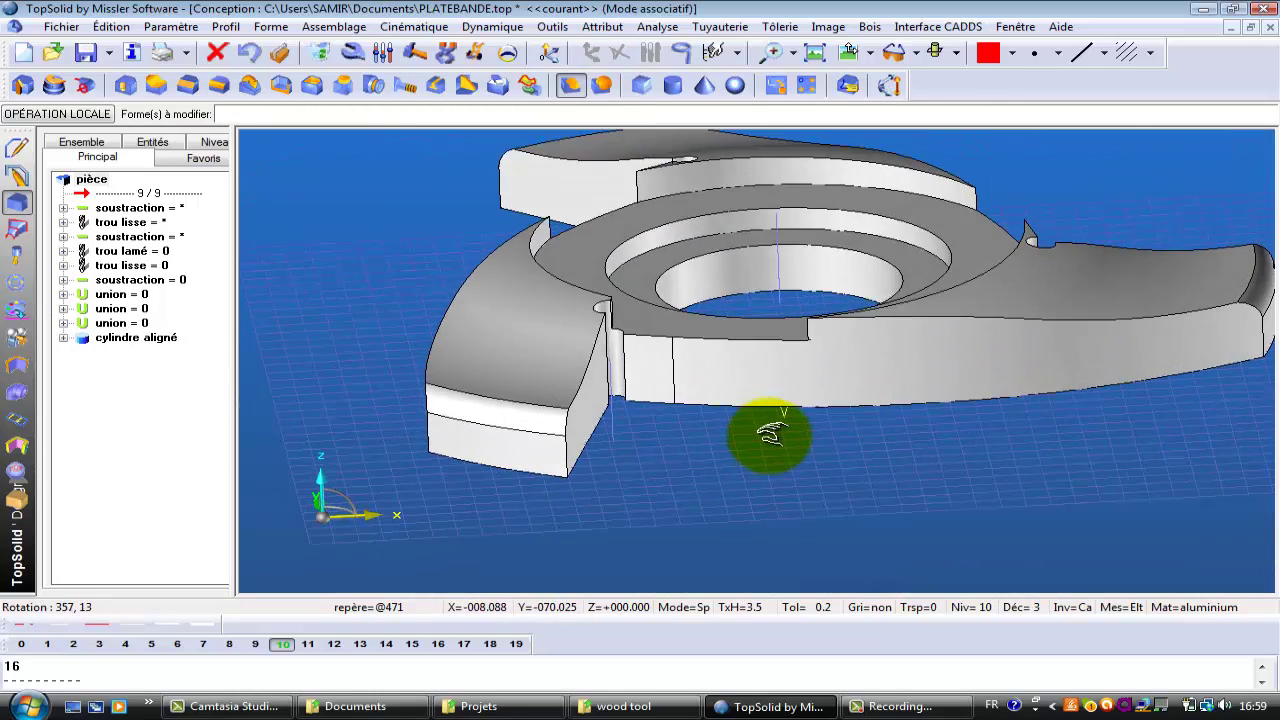
left_click(272, 28)
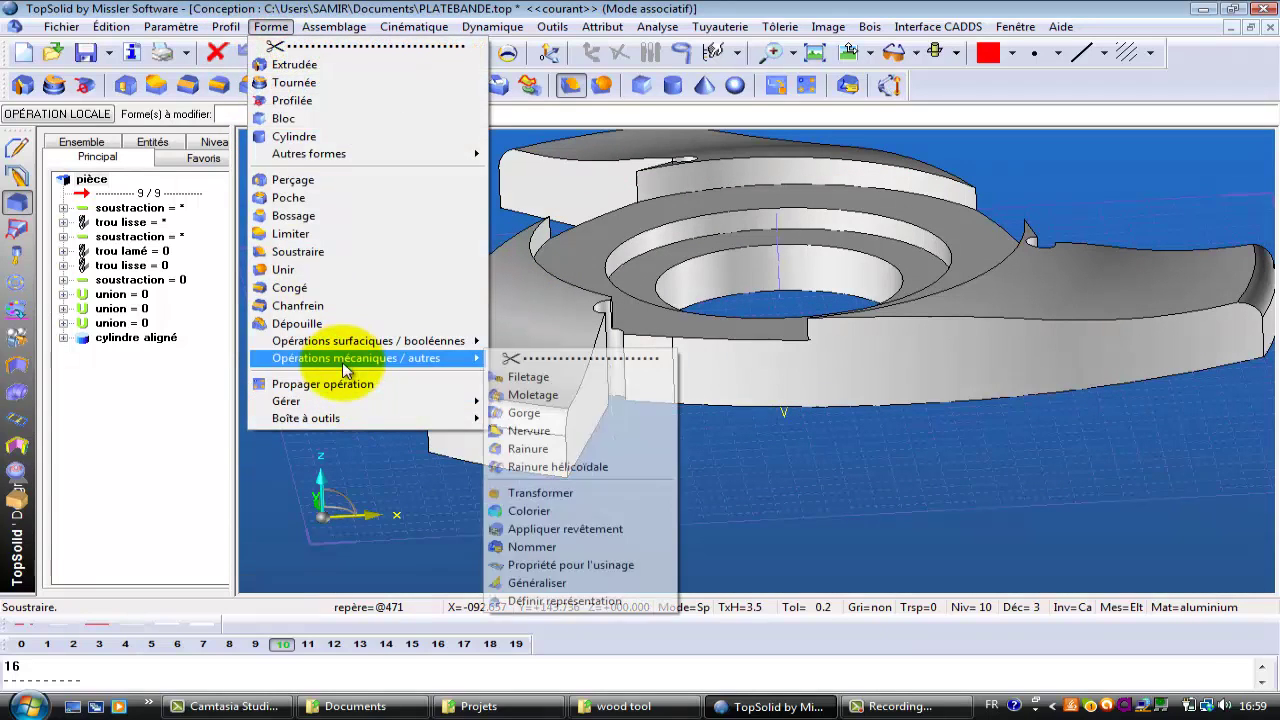
left_click(342, 383)
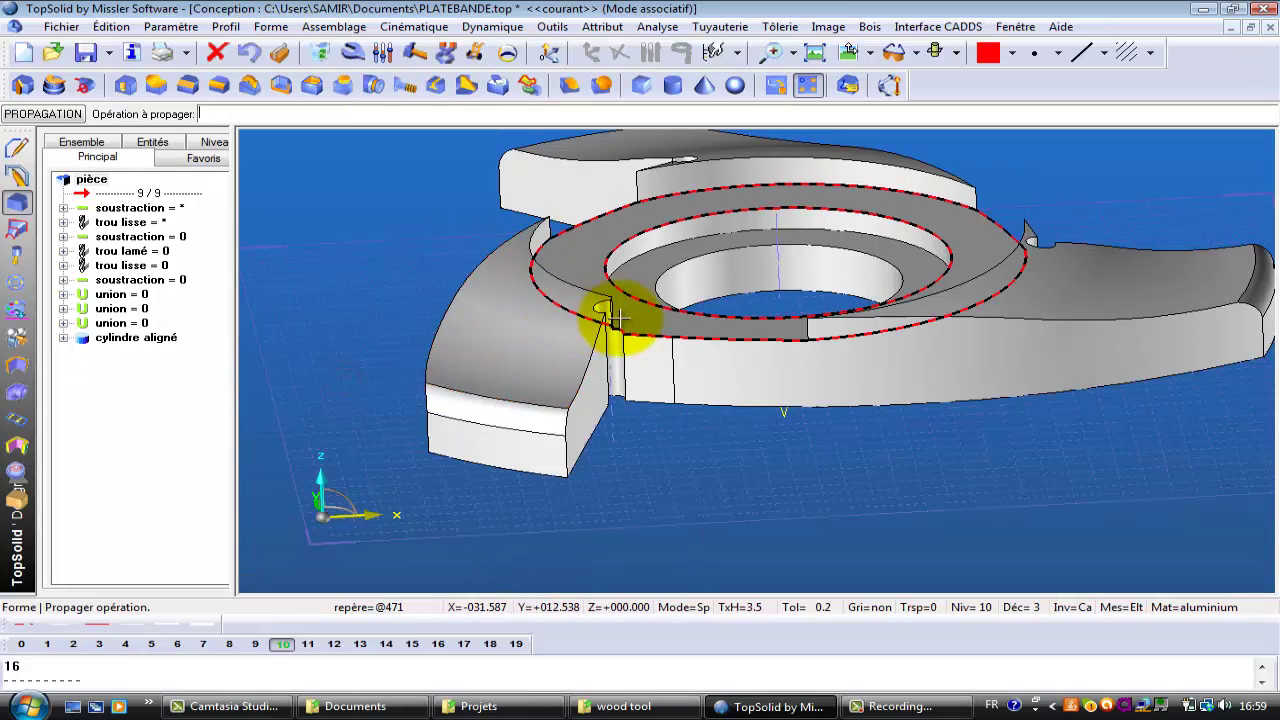
middle_click_drag(603, 314, 524, 331)
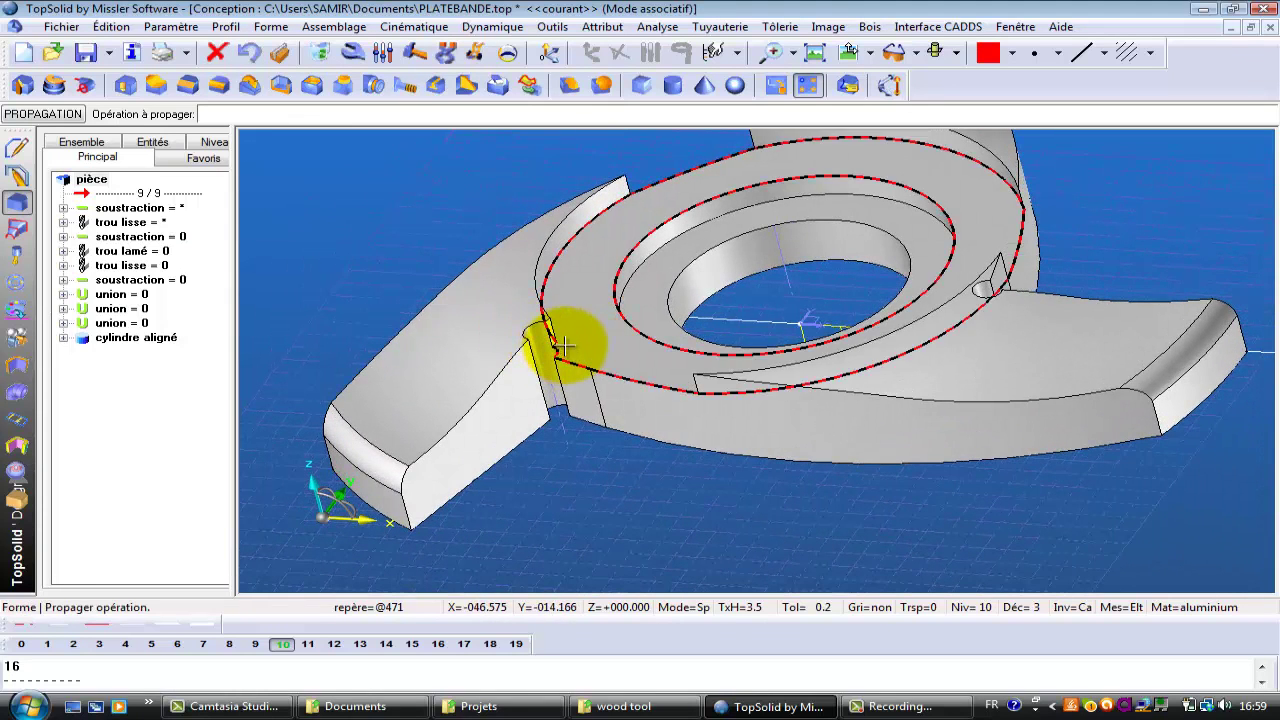
left_click(551, 338)
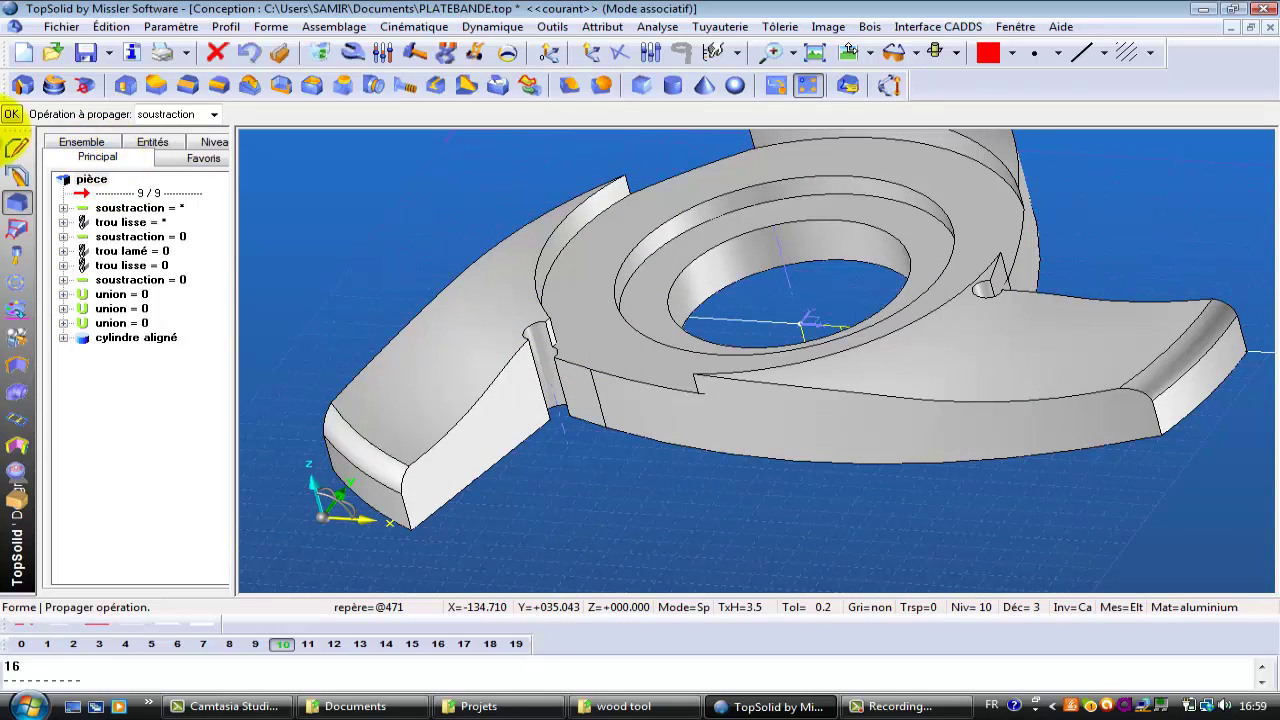
left_click(12, 116)
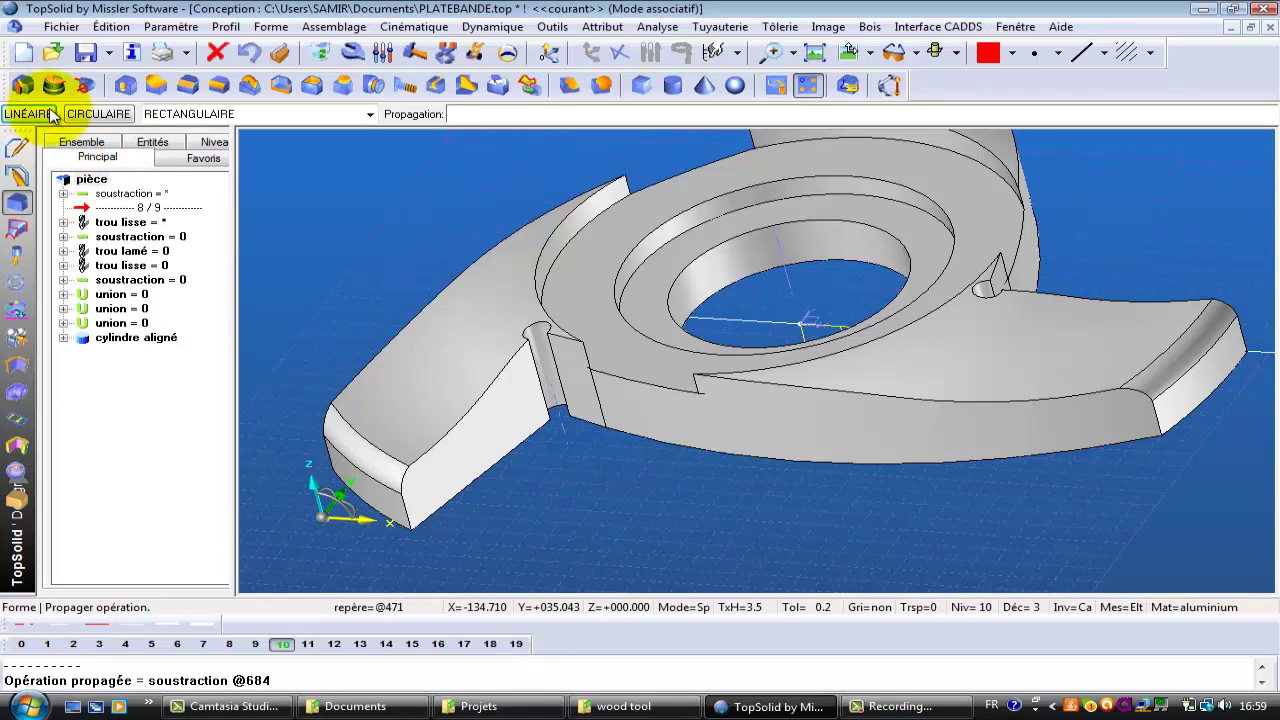
left_click(88, 116)
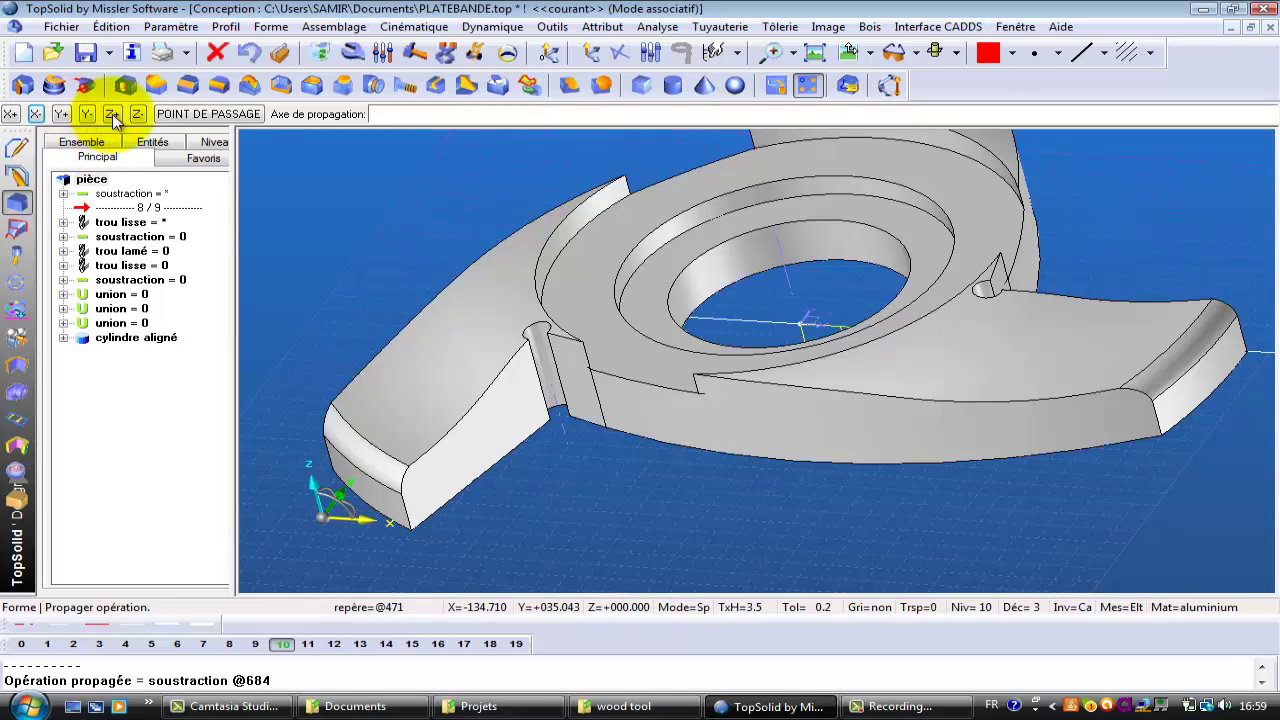
left_click(113, 115)
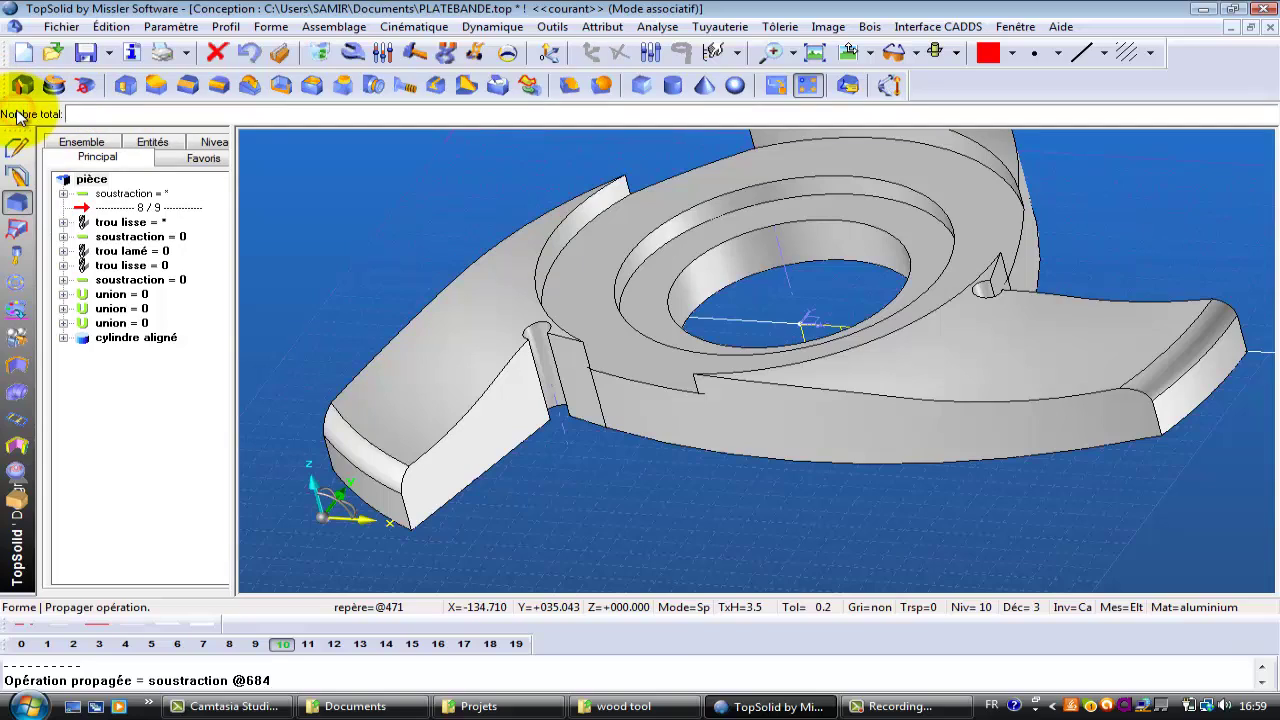
key("Return")
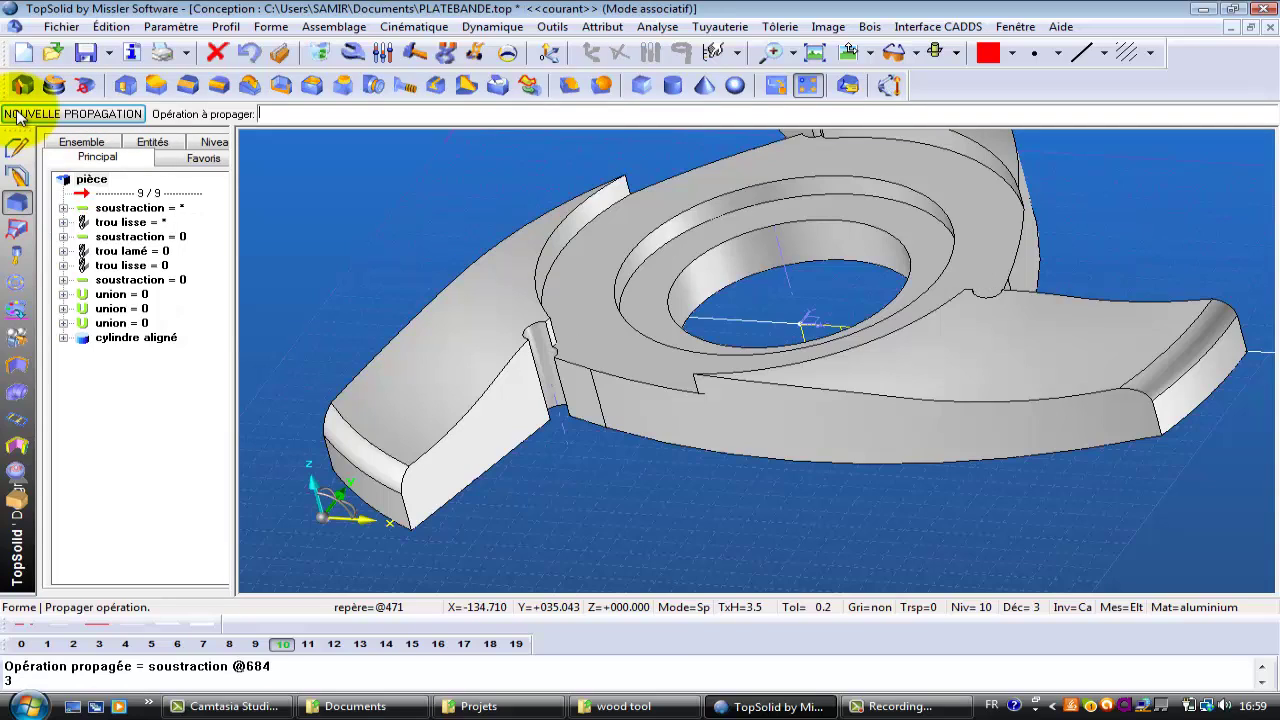
middle_click_drag(643, 386, 500, 295)
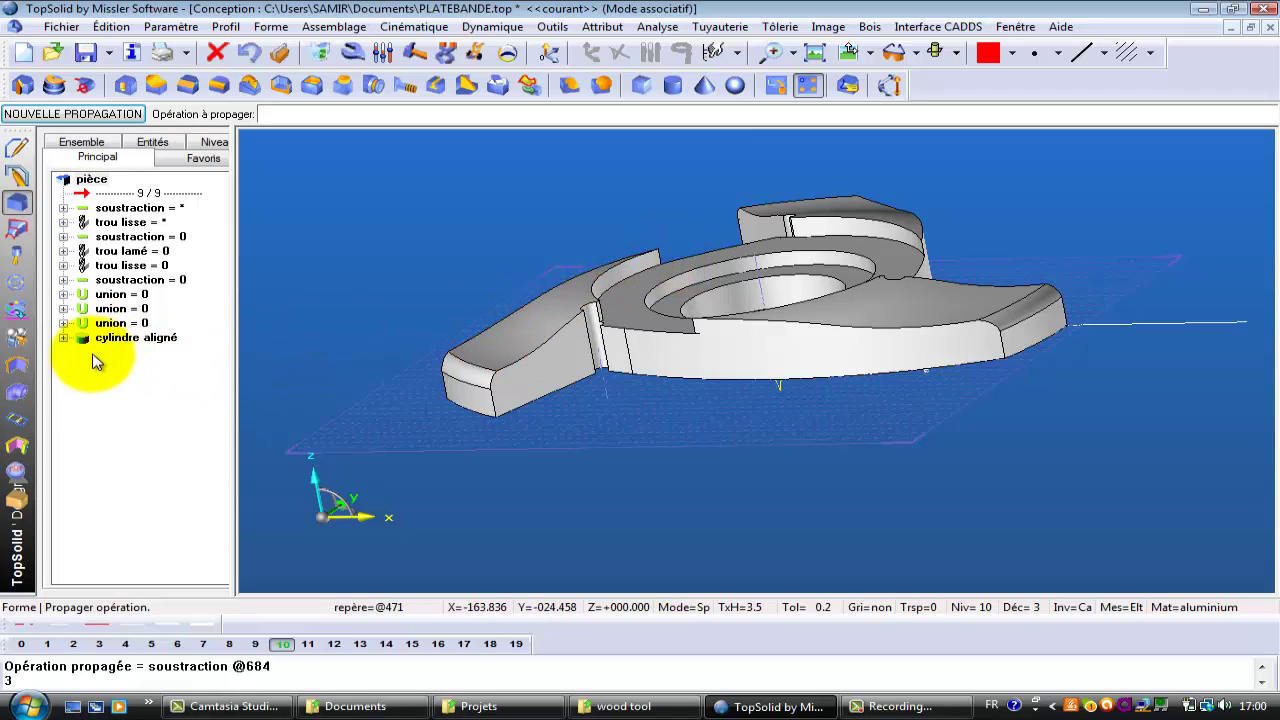
right_click(94, 424)
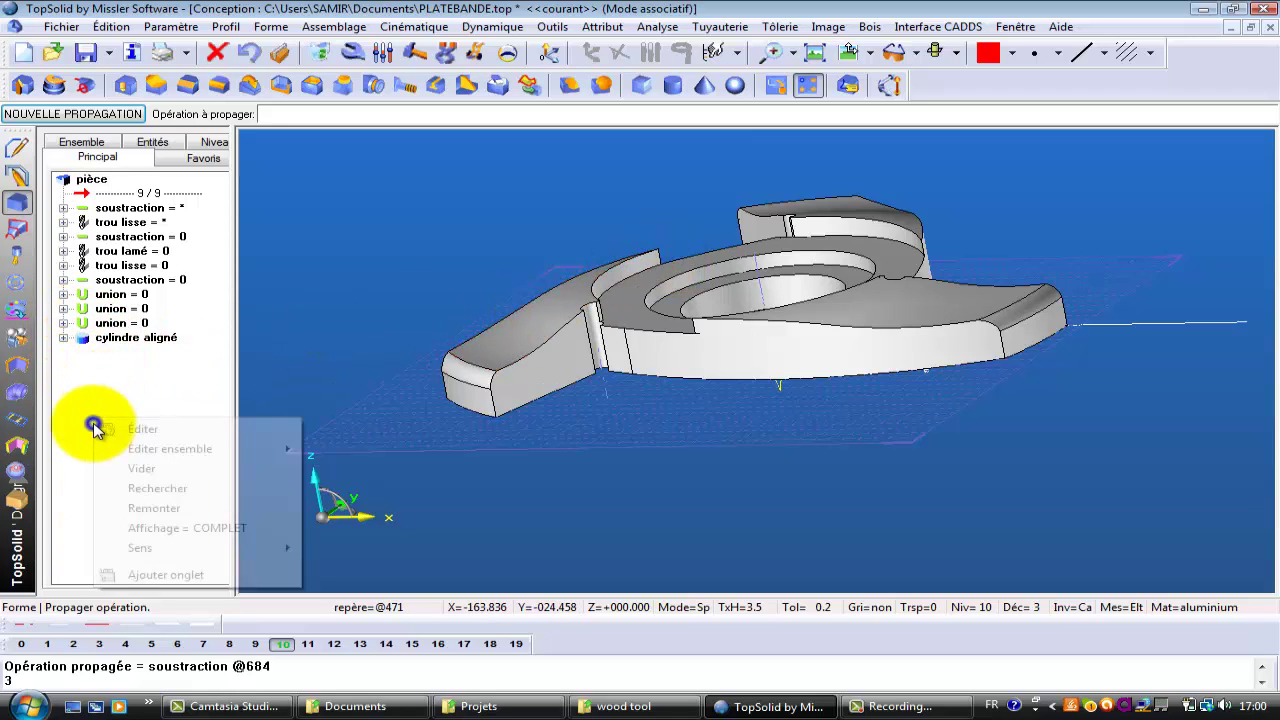
left_click(140, 430)
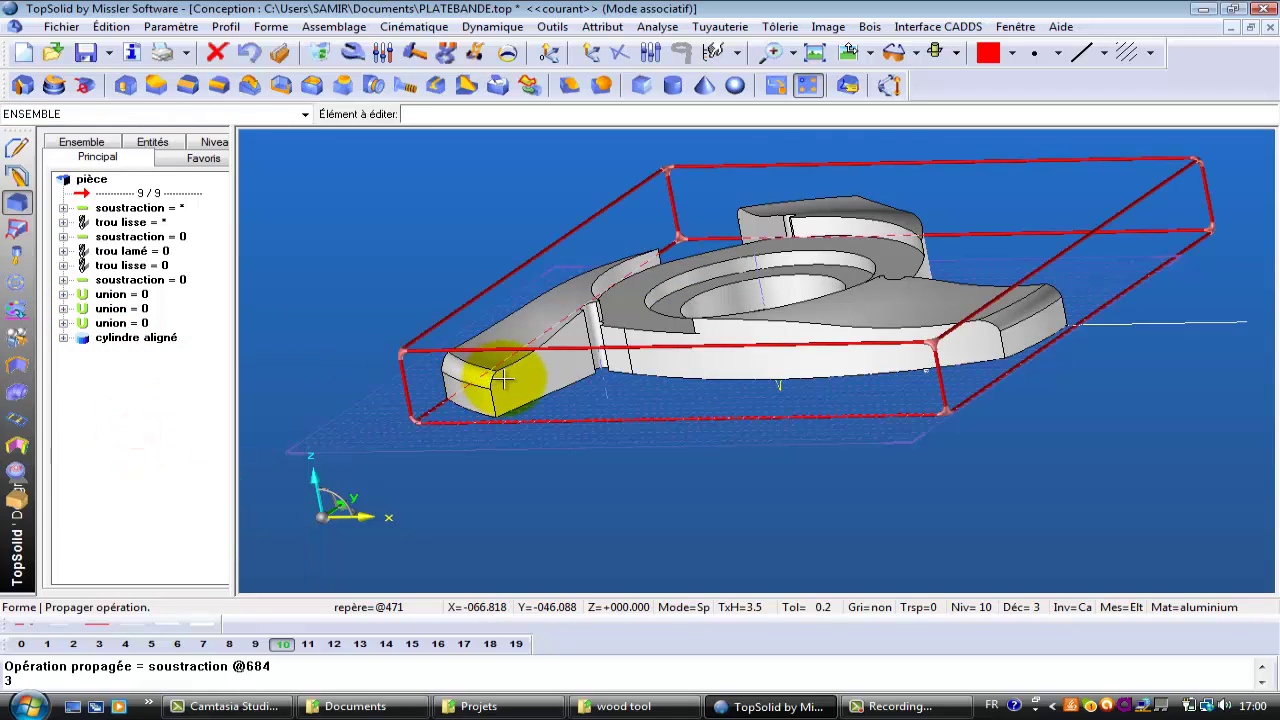
left_click(495, 372)
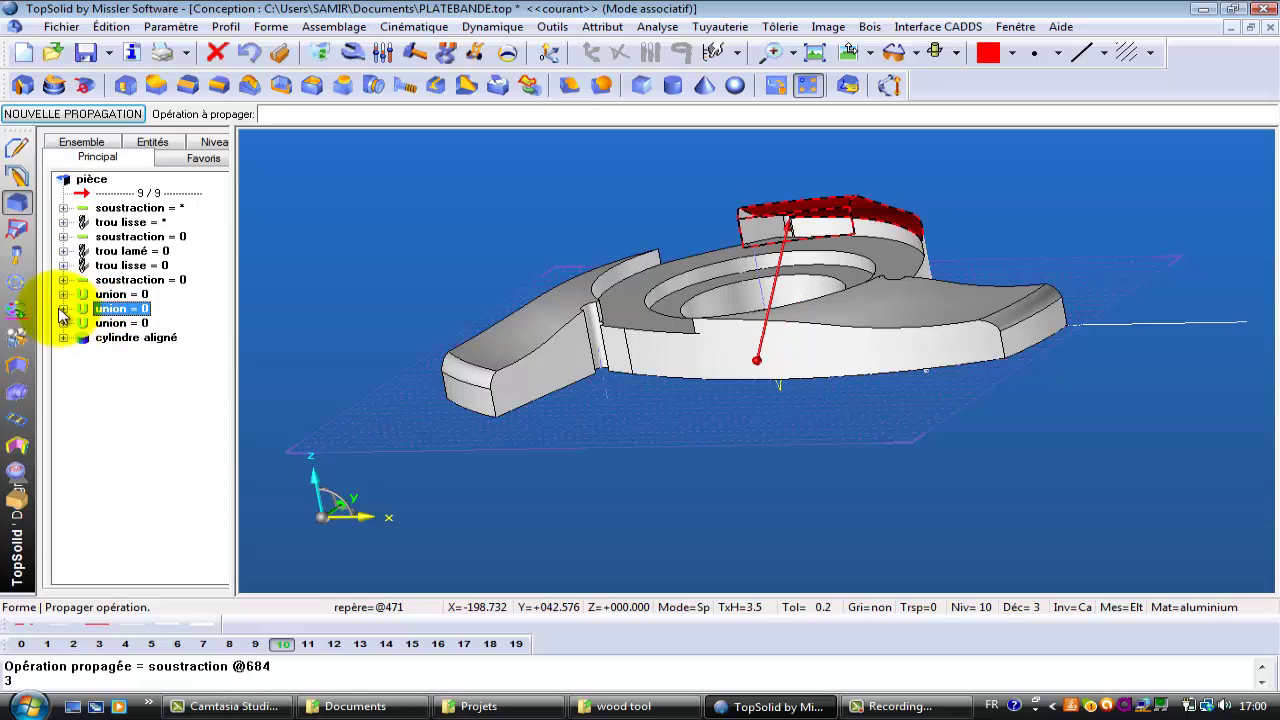
In the second union of the part's construction tree, set the pitch (Pas) of the duplicated blade's directrix to -30 mm.
left_click(63, 309)
left_click(83, 323)
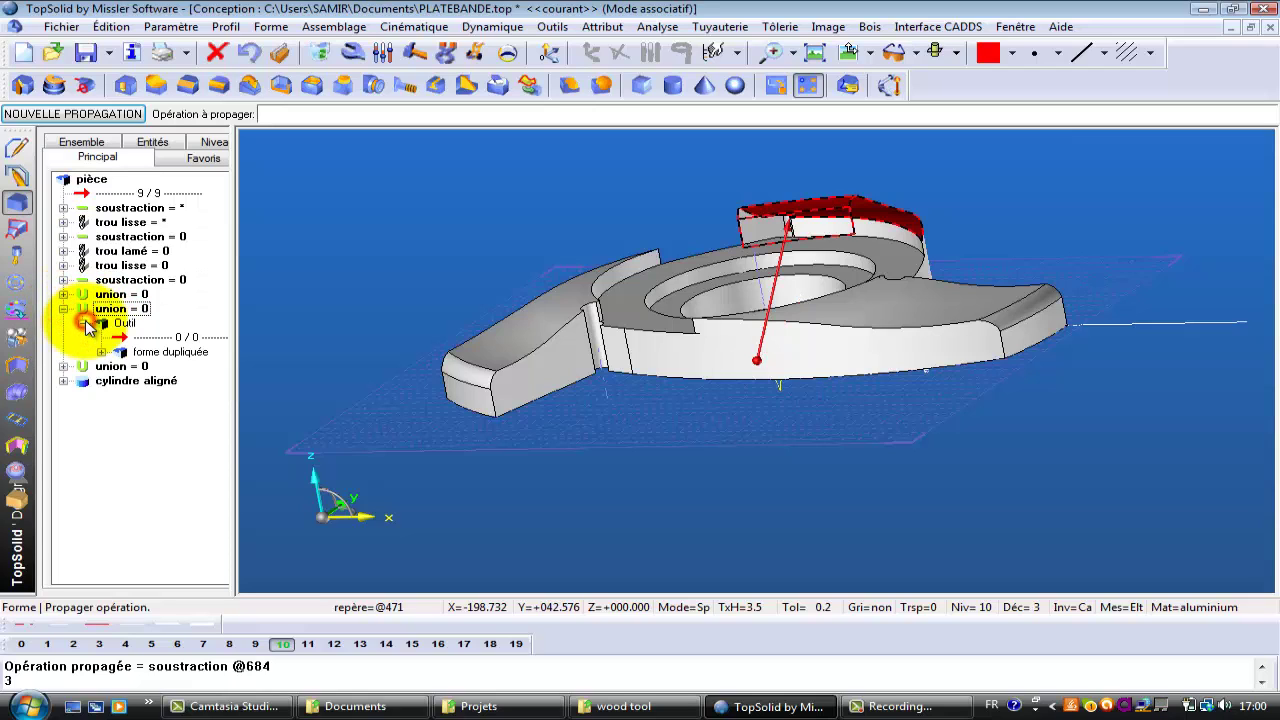
left_click(101, 352)
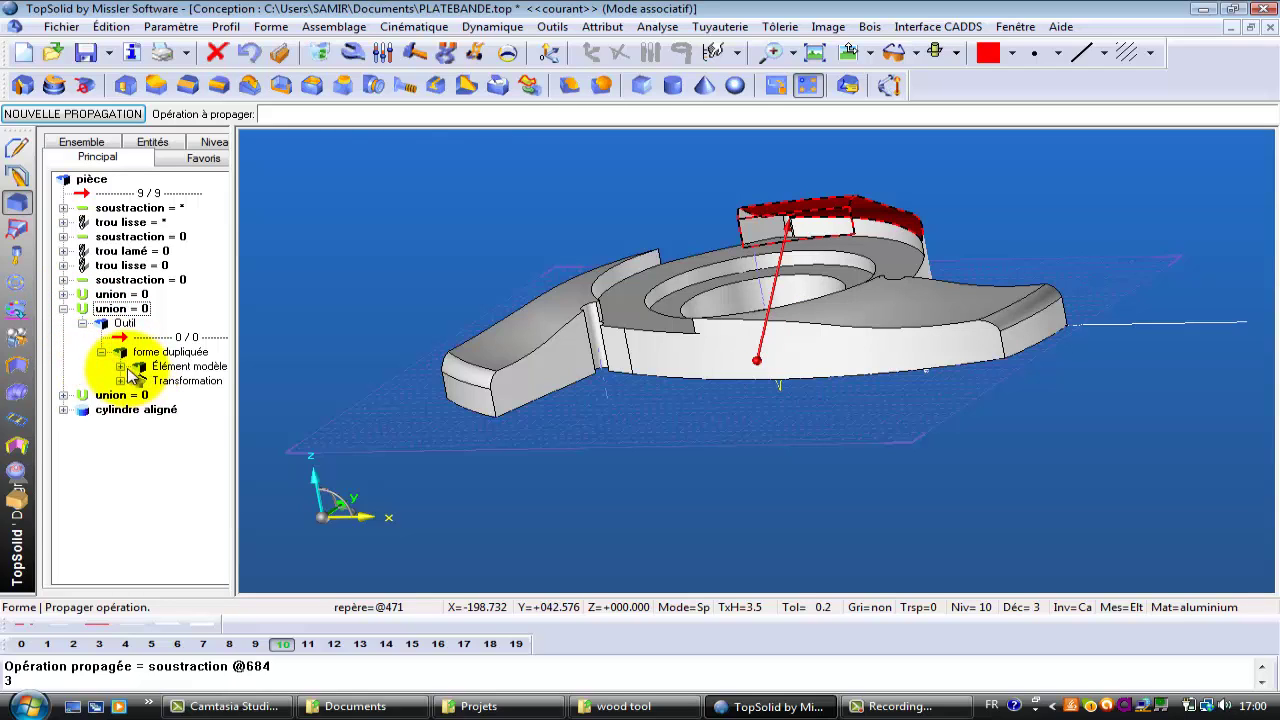
left_click(120, 367)
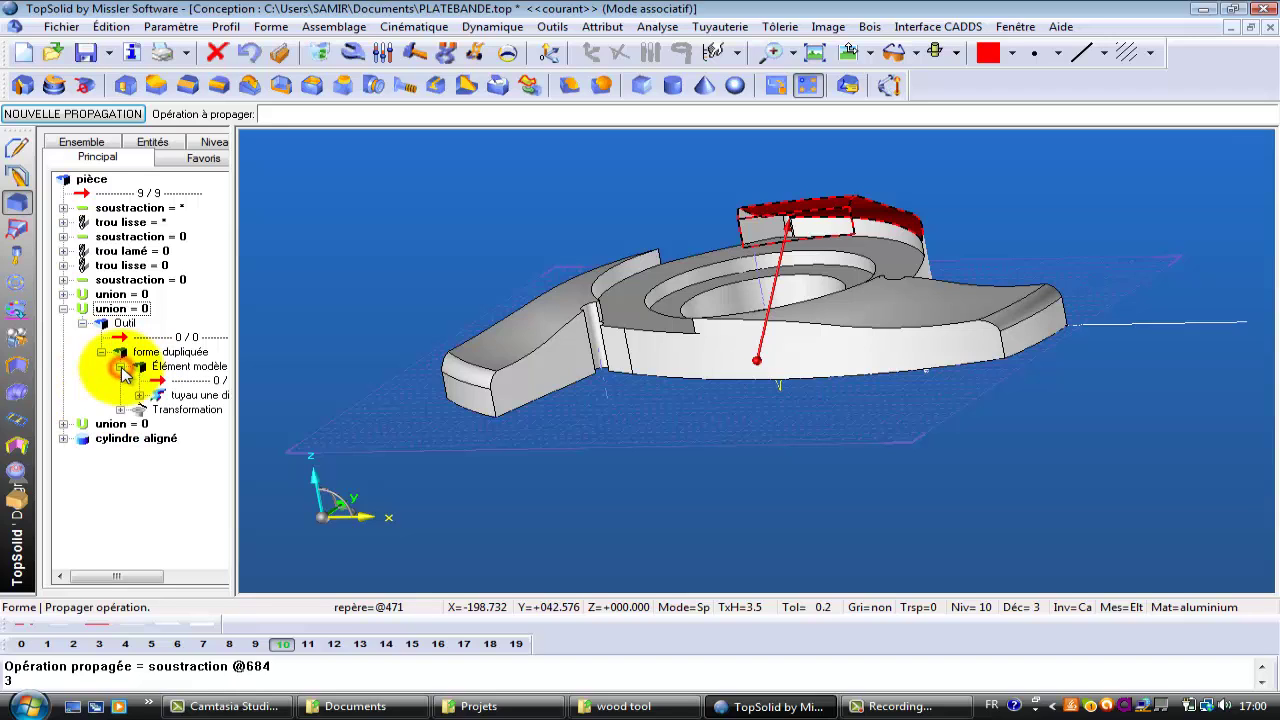
left_click_drag(236, 345, 323, 349)
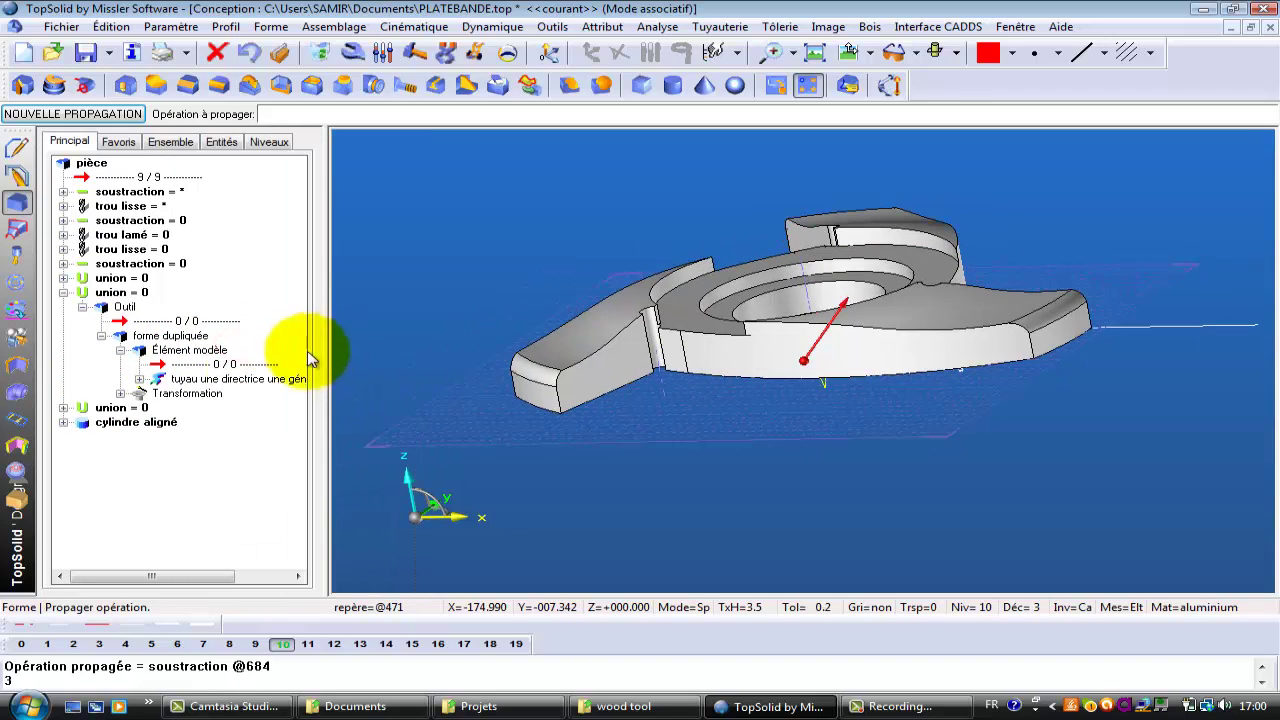
left_click(140, 380)
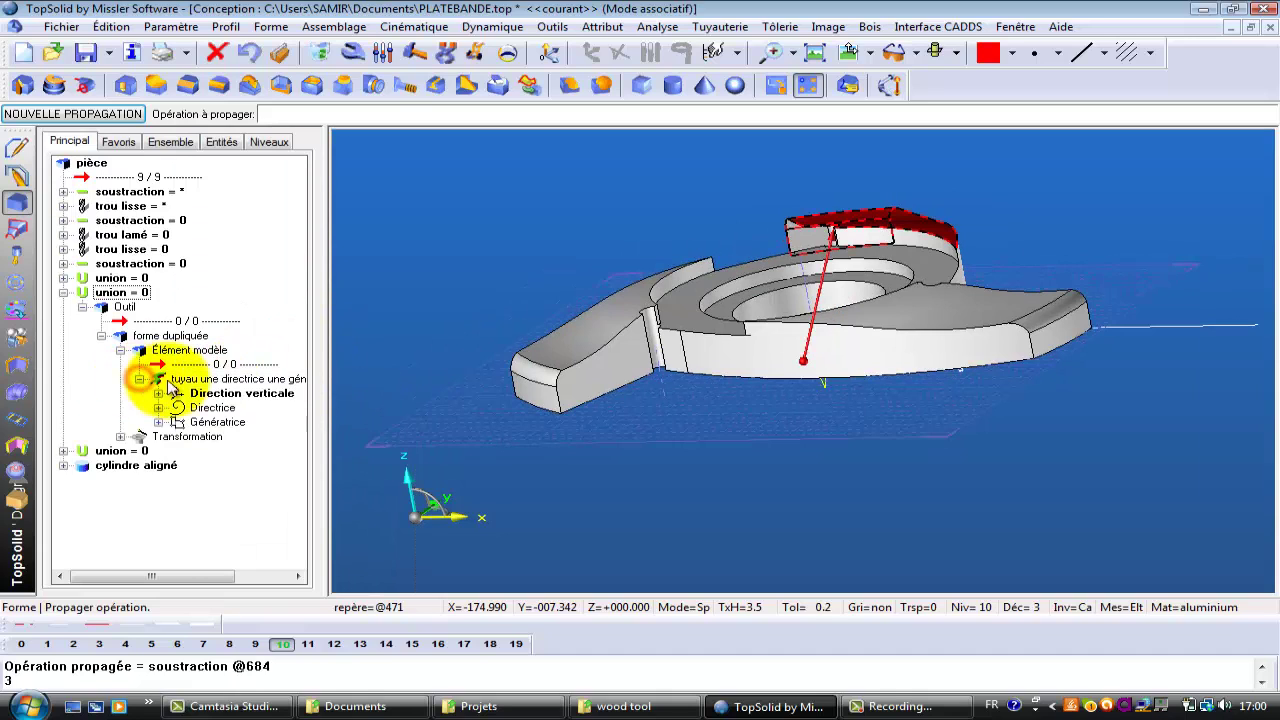
left_click(158, 422)
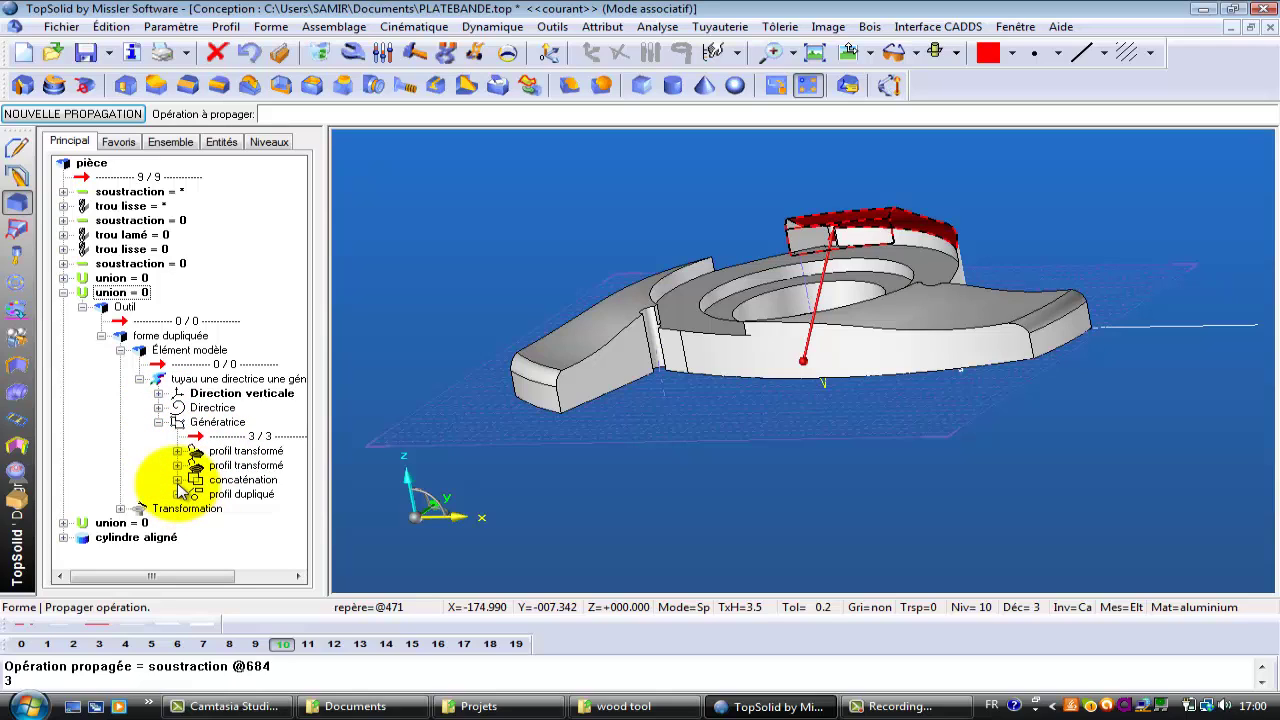
left_click(158, 408)
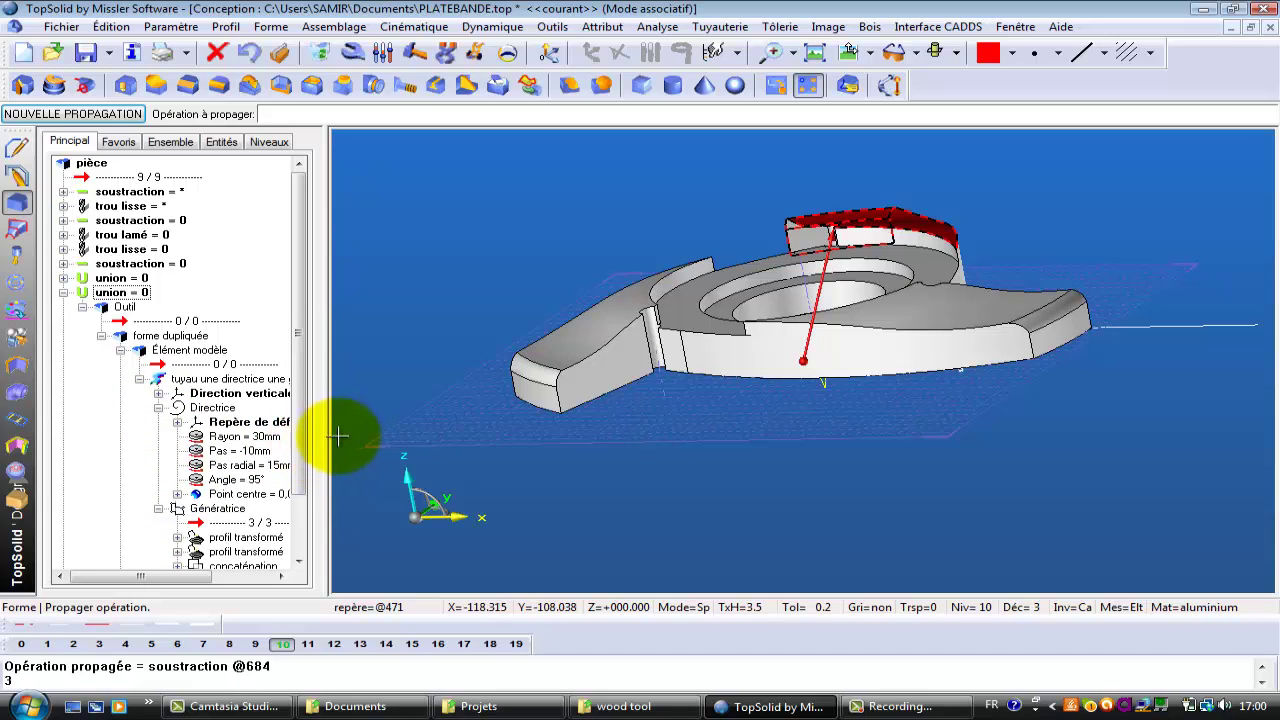
left_click_drag(330, 436, 412, 442)
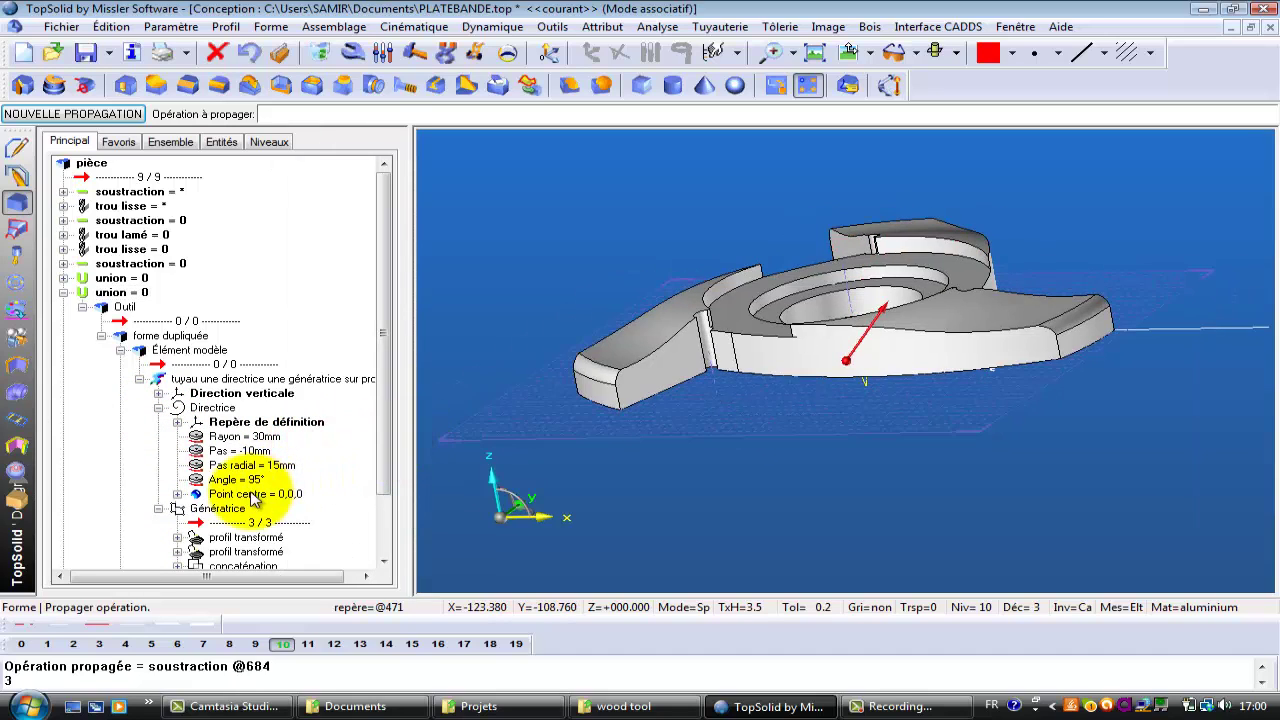
double_click(235, 455)
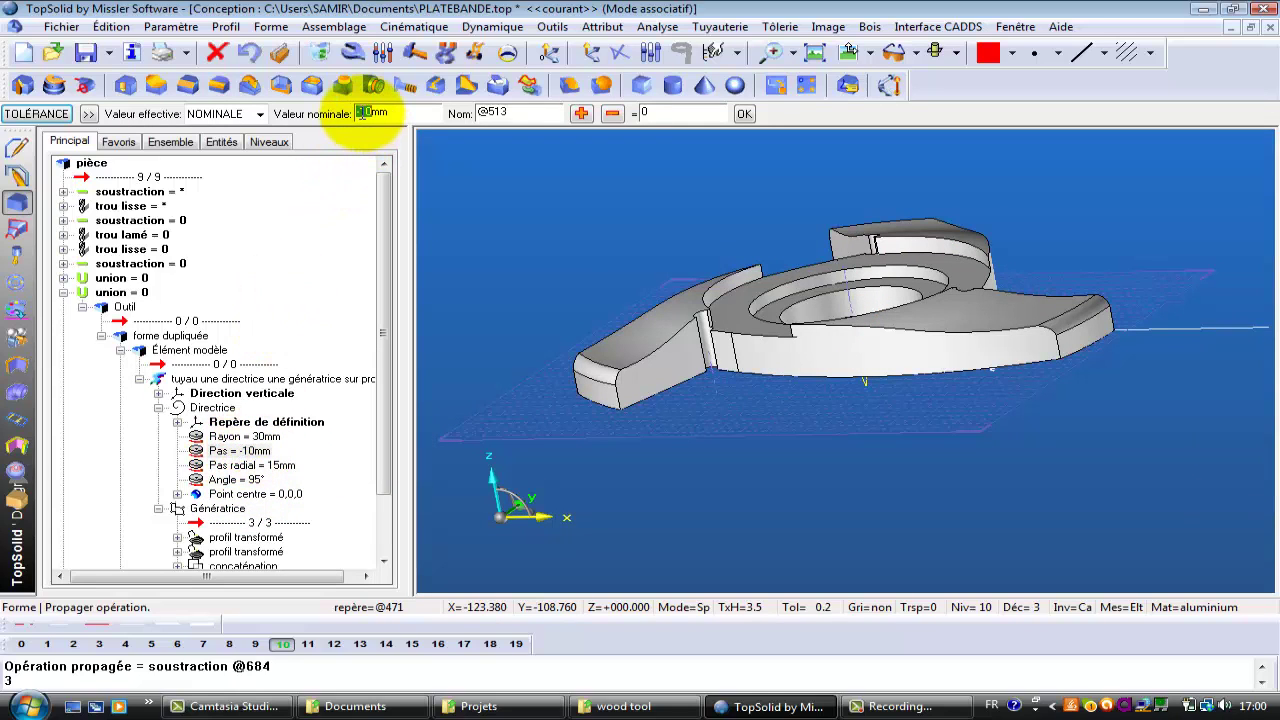
type("-")
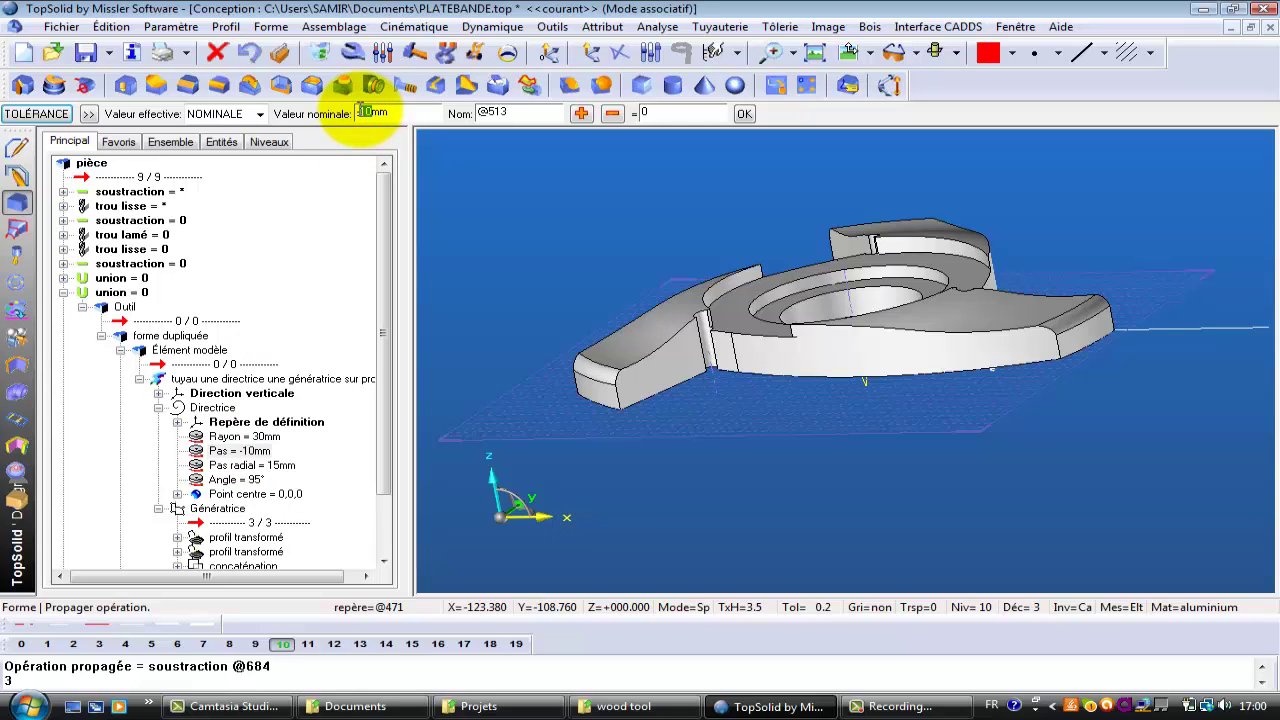
key("Return")
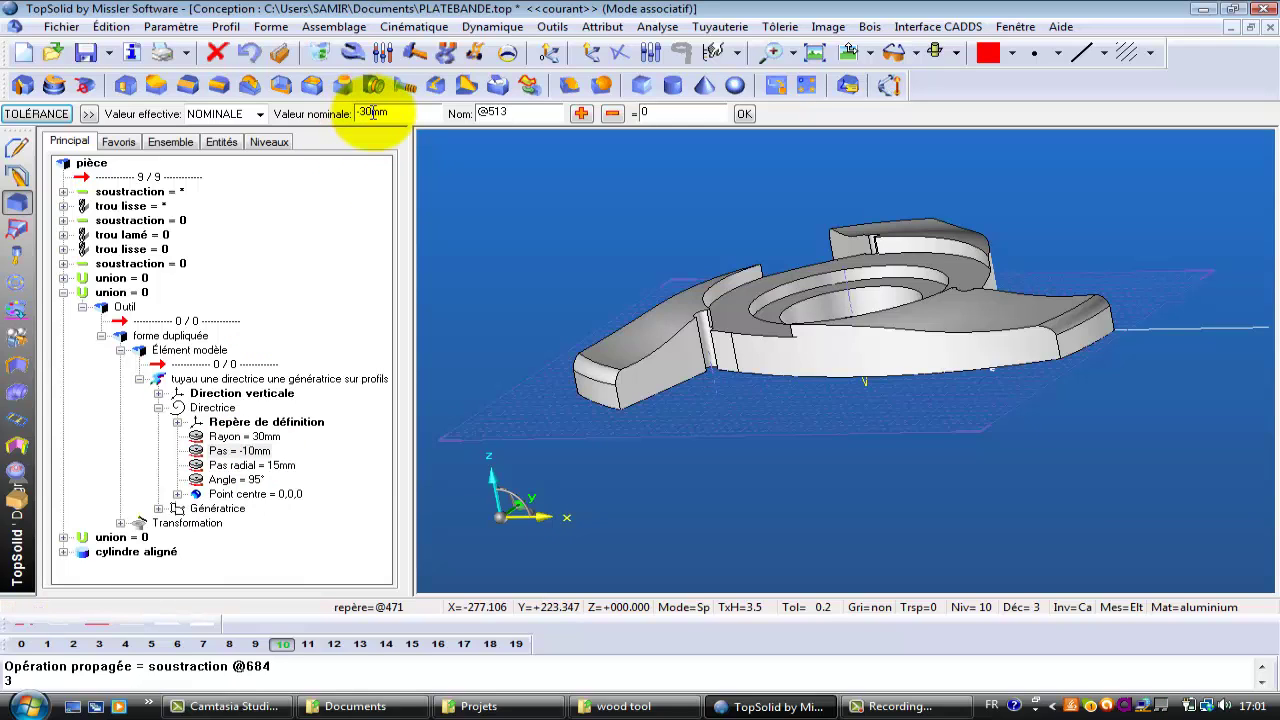
key("Return")
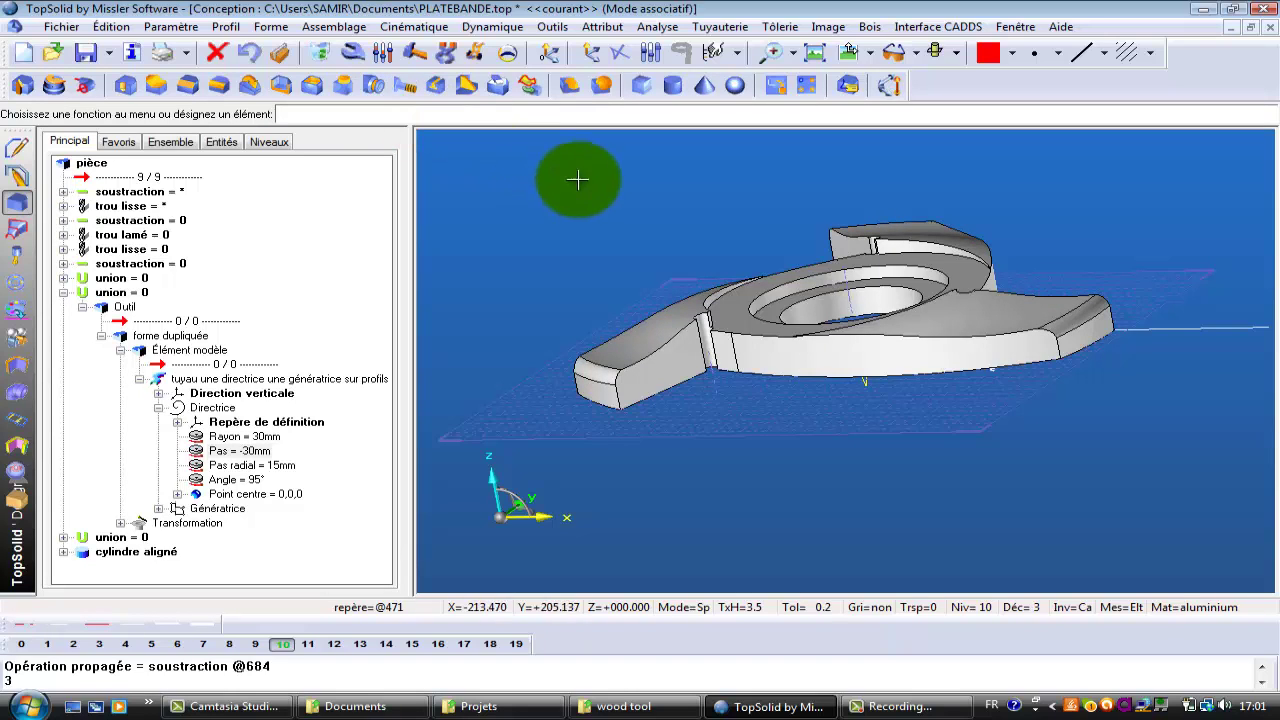
In the top view, sketch a circle centred on the tool's origin through the outer corner of the blade nearest the X axis, radius about 100.5 mm.
middle_click_drag(780, 334, 842, 412)
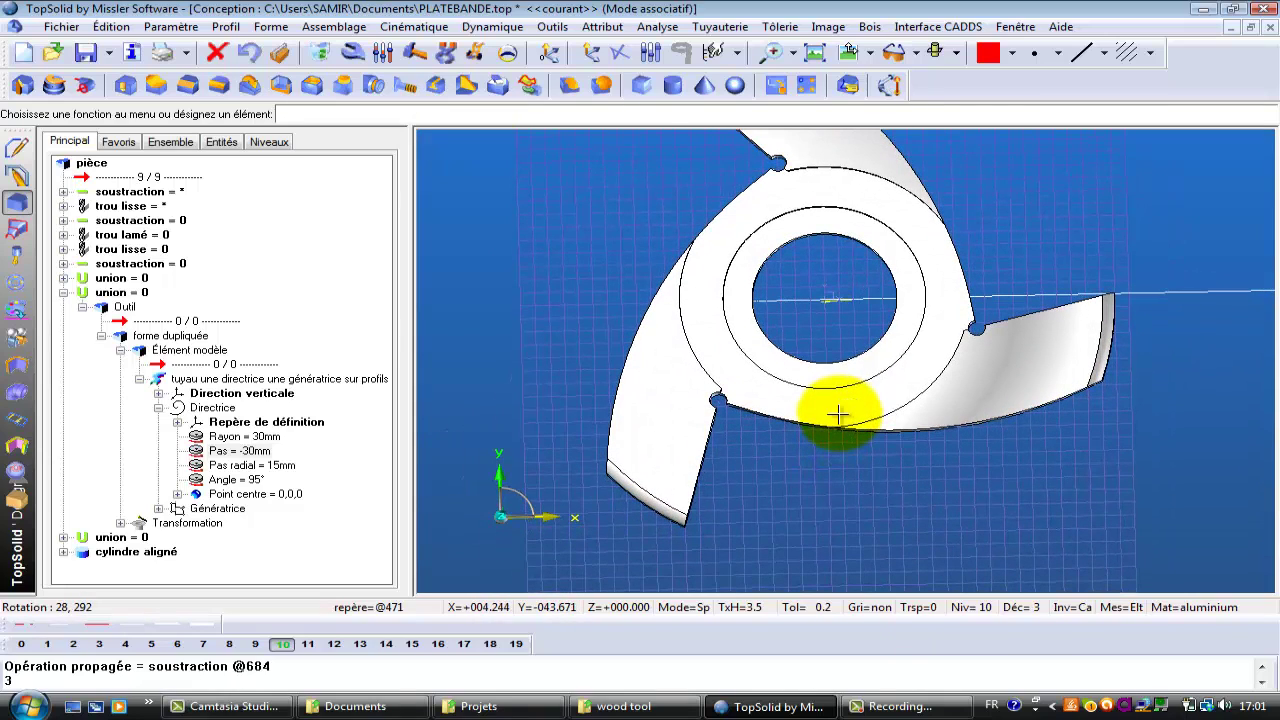
left_click_drag(814, 335, 727, 459, "ctrl")
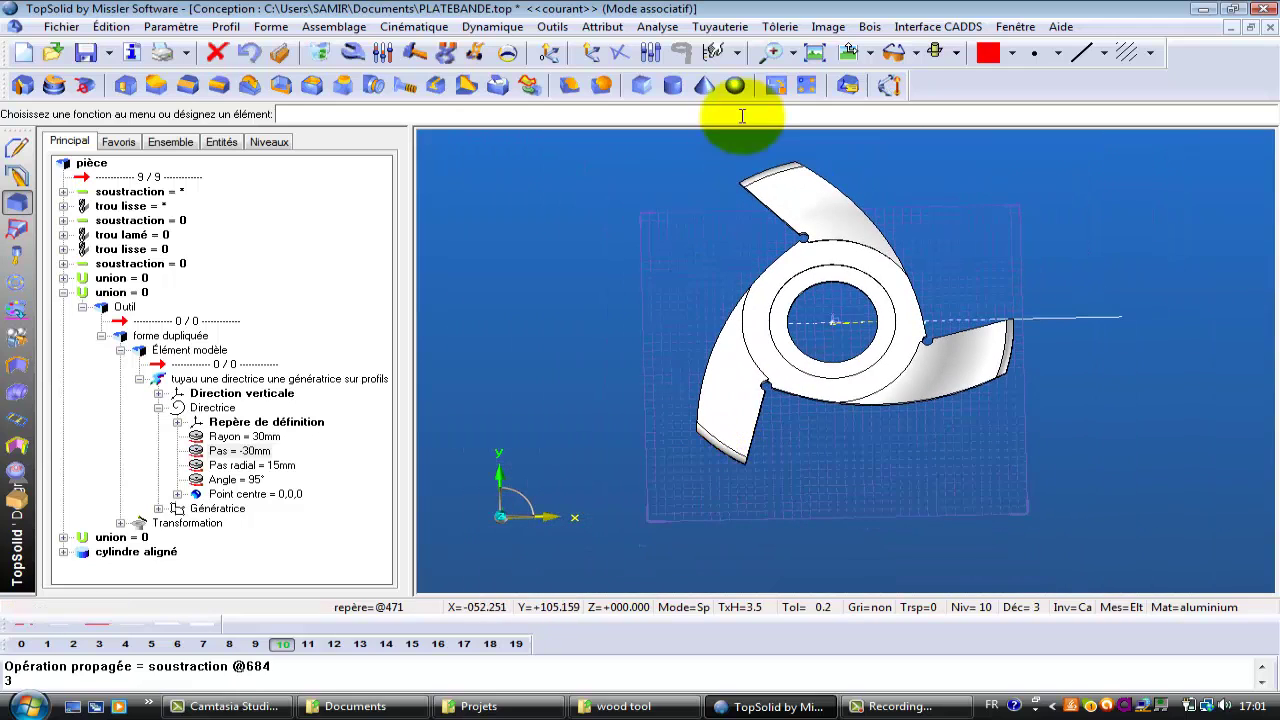
left_click(845, 55)
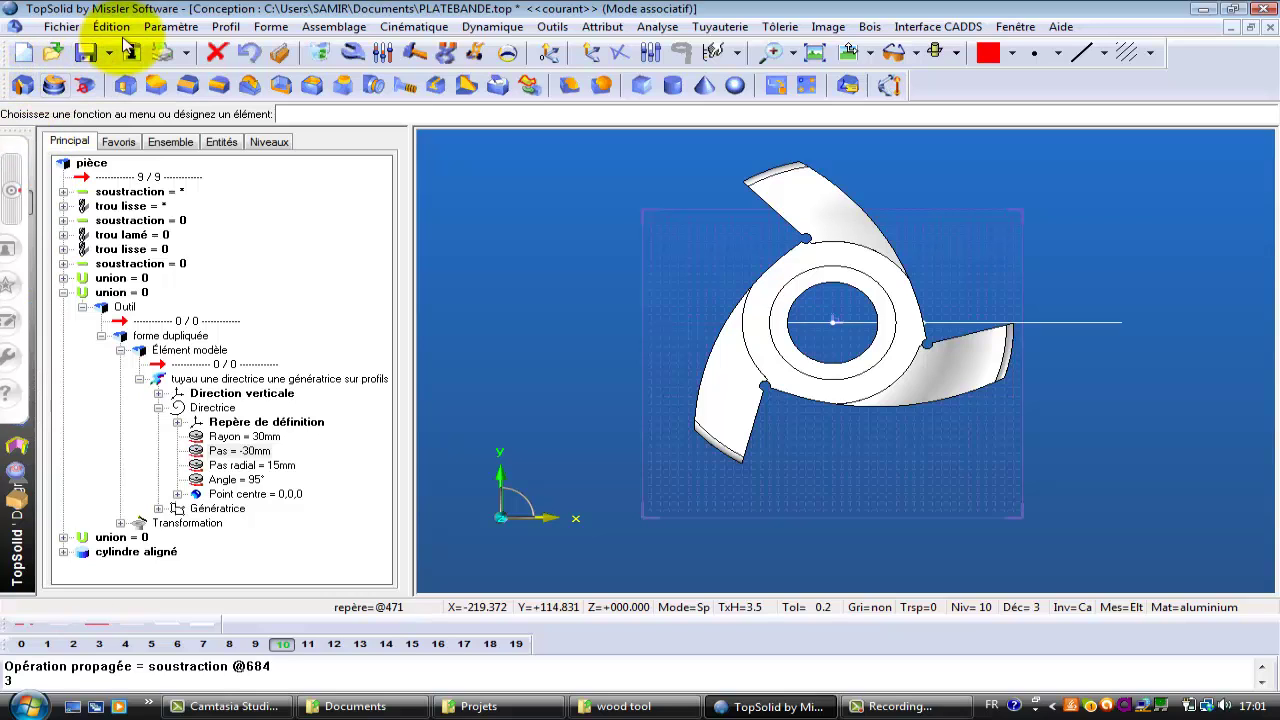
left_click(20, 150)
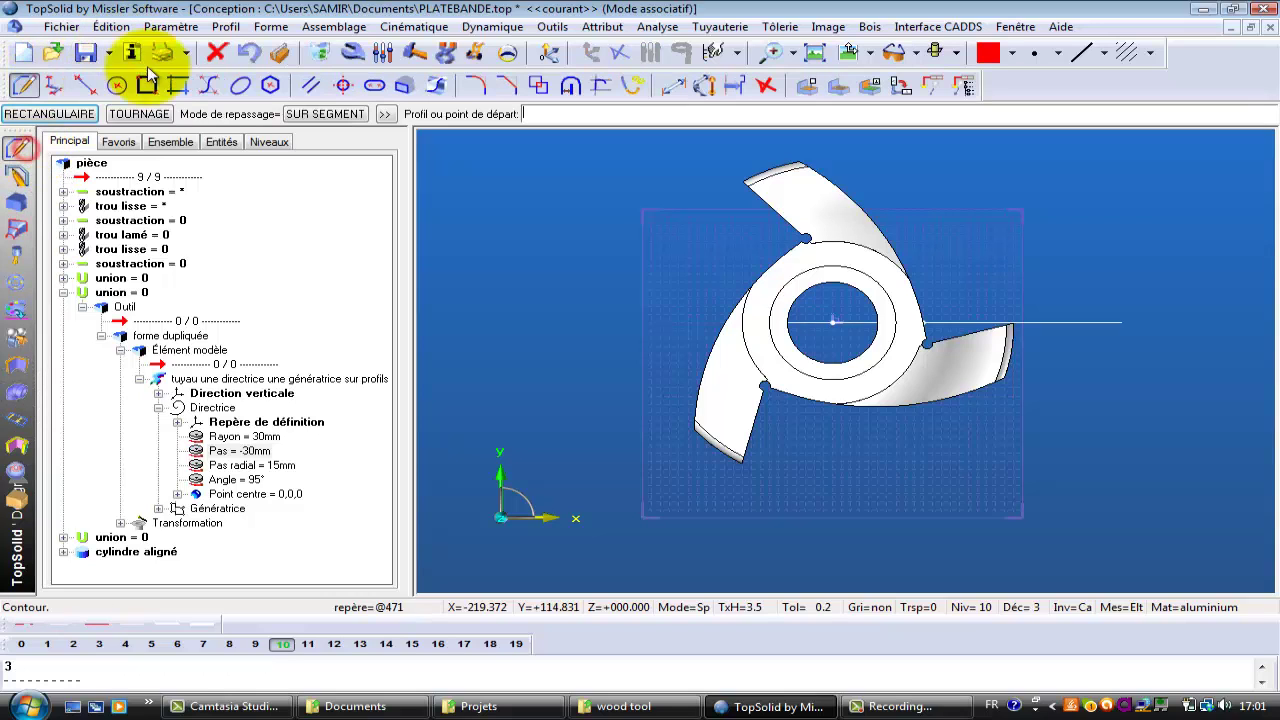
left_click(118, 87)
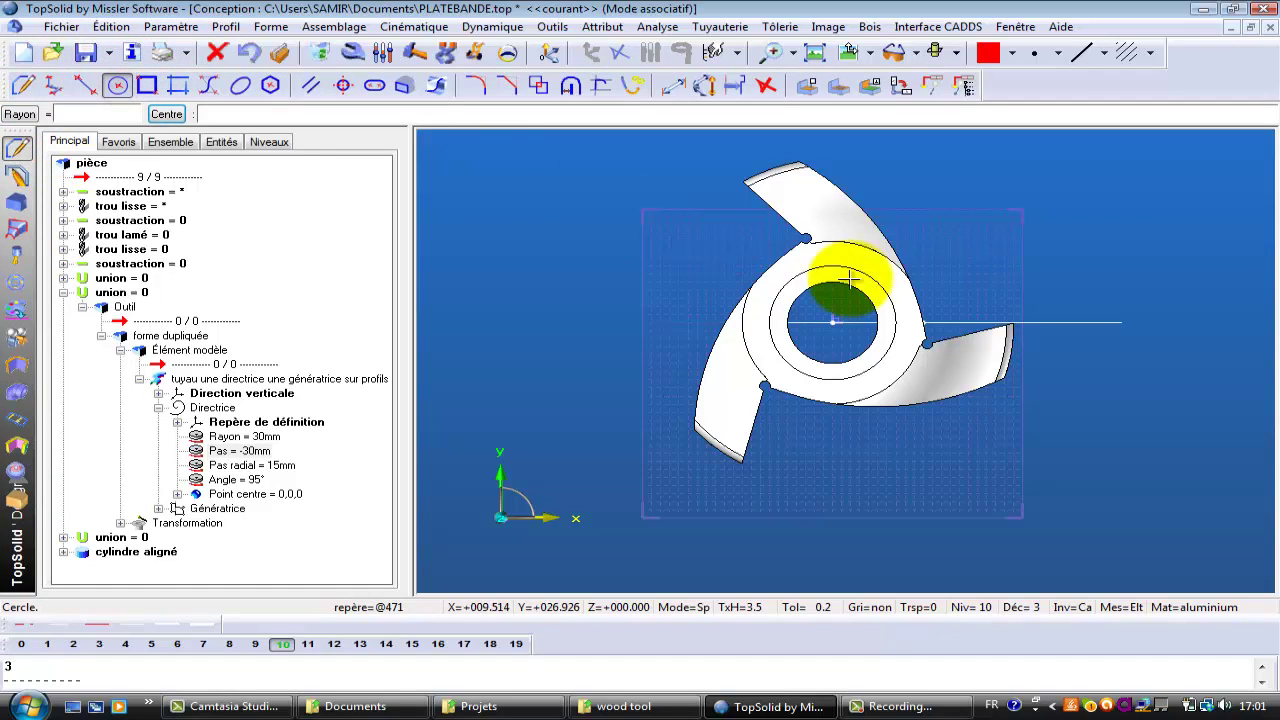
left_click(832, 322)
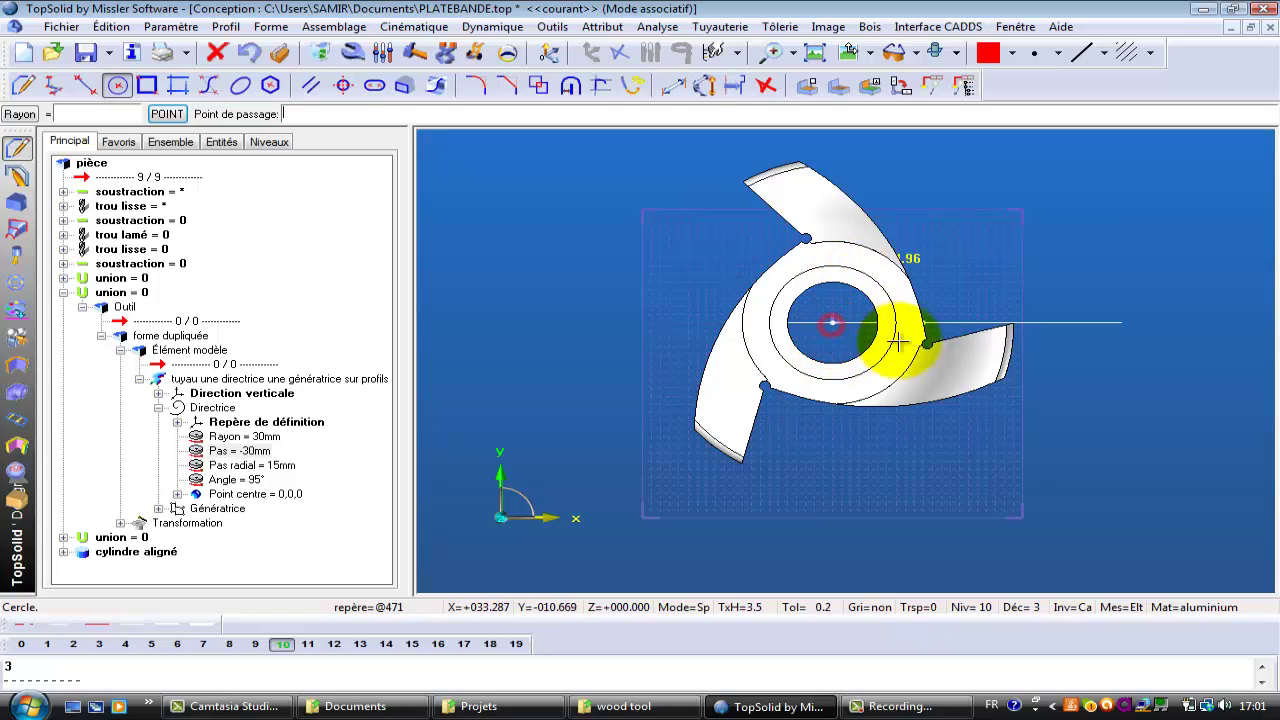
left_click(1013, 322)
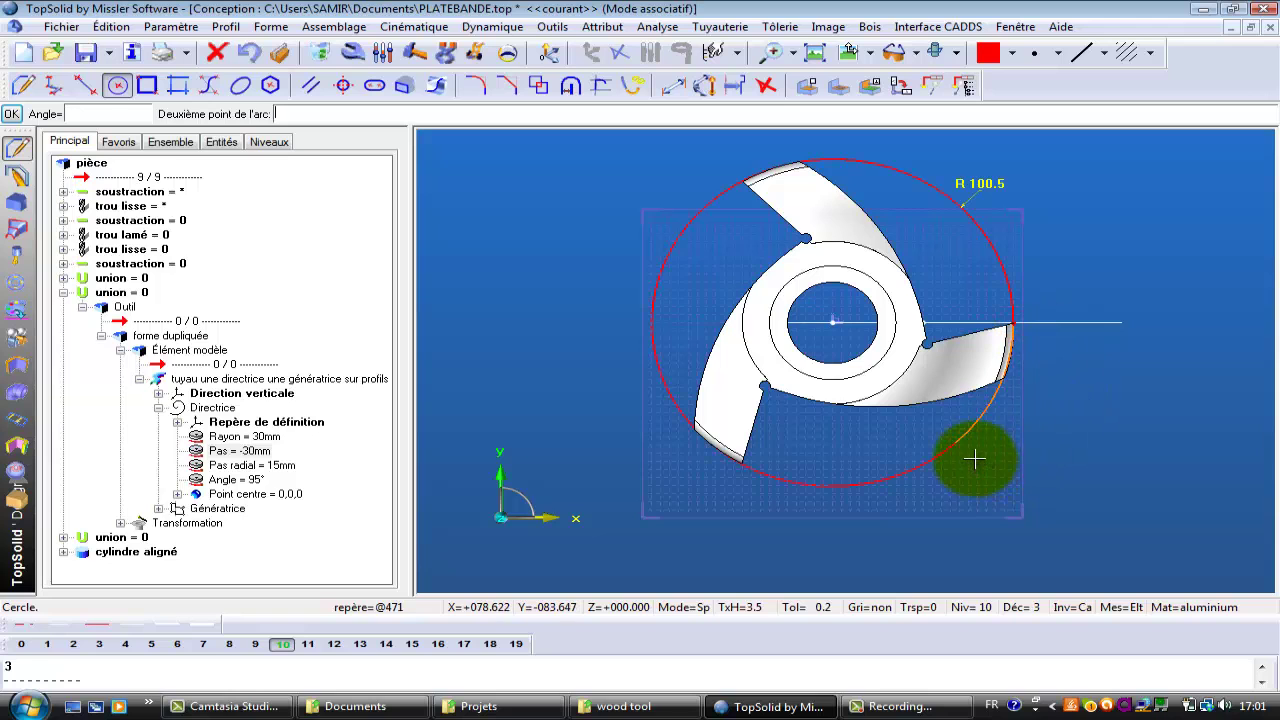
Redefine the origin-centred circle as an arc of about 100.5 mm radius, starting at the lower-left blade's outer corner and sweeping past the other blade tips.
scroll(975, 459, "up", 2)
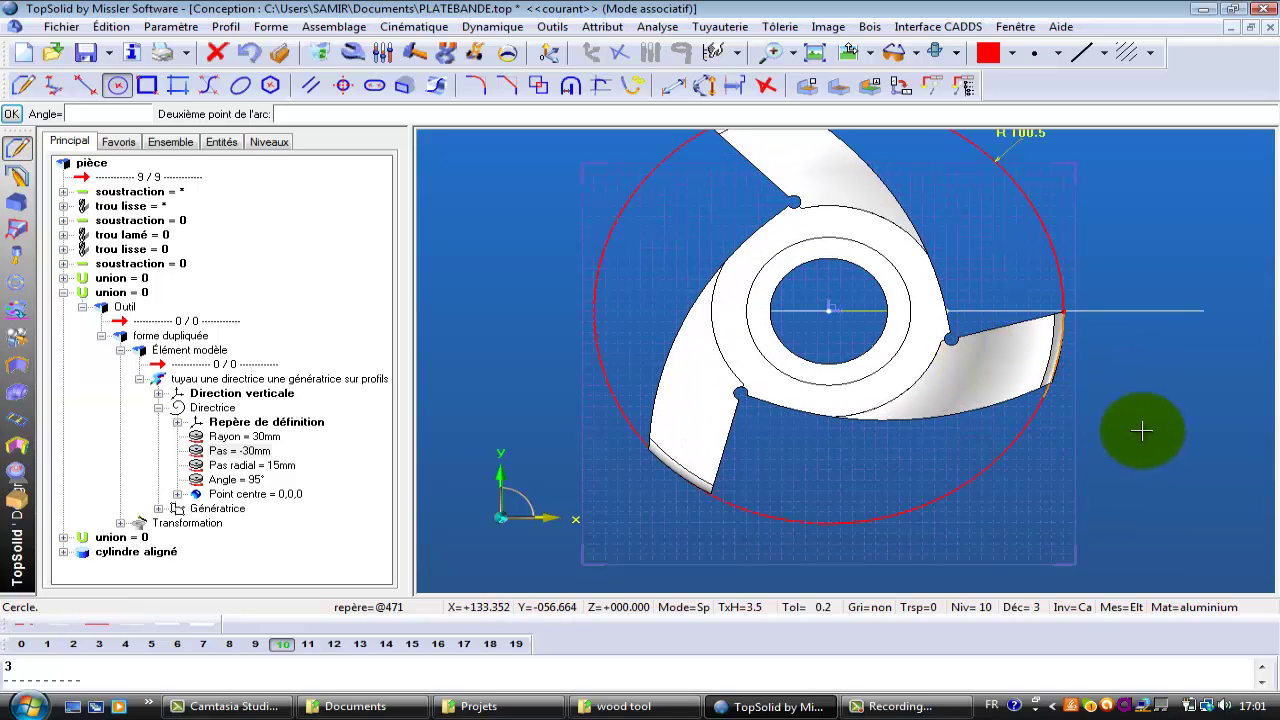
key("Escape")
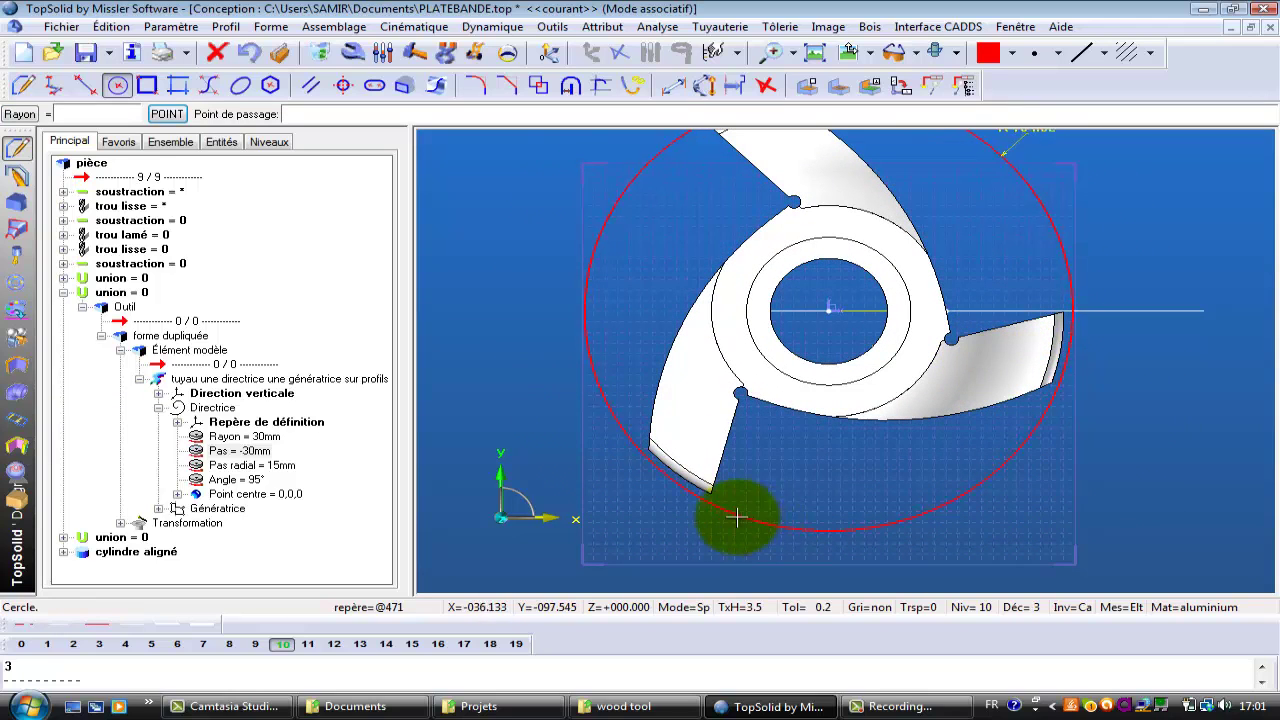
left_click(708, 491)
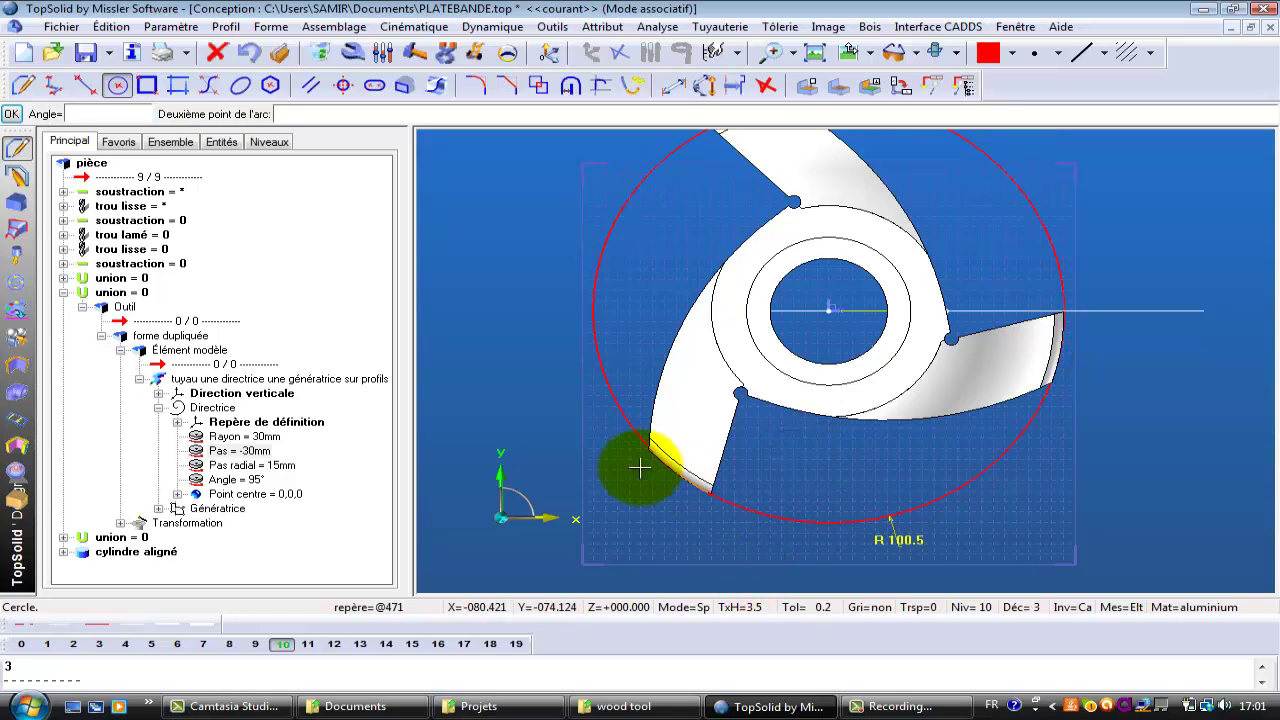
left_click(582, 353)
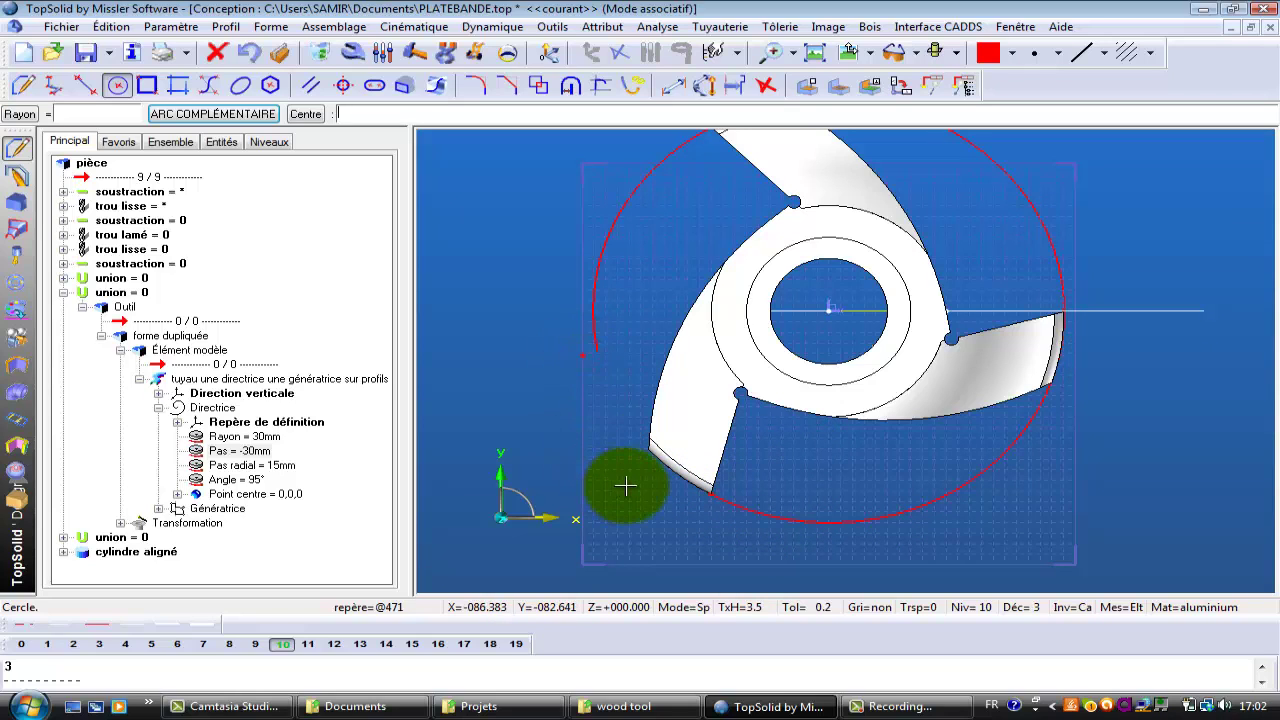
key("Escape")
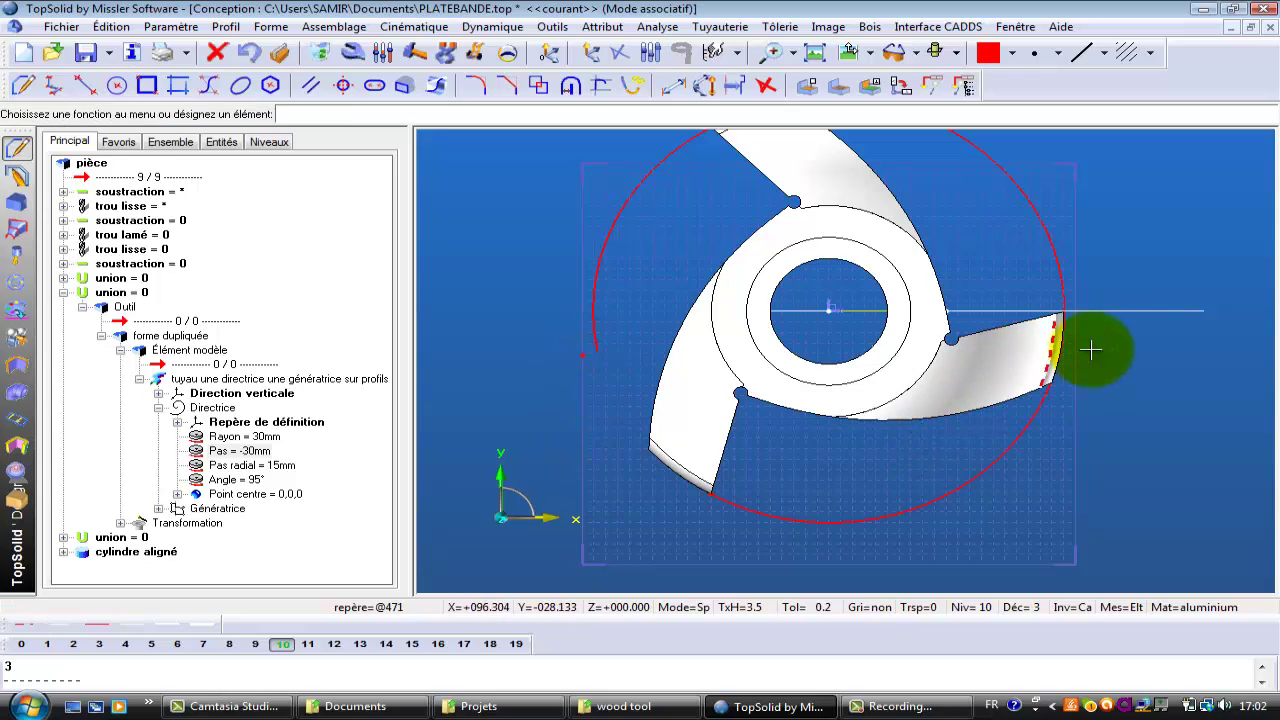
Set the radial pitch (Pas radial) of the duplicated blade's directrix to -15 mm.
left_click_drag(1145, 335, 1106, 249, "ctrl")
left_click_drag(1145, 381, 1012, 149, "shift")
left_click_drag(1187, 406, 997, 240, "shift")
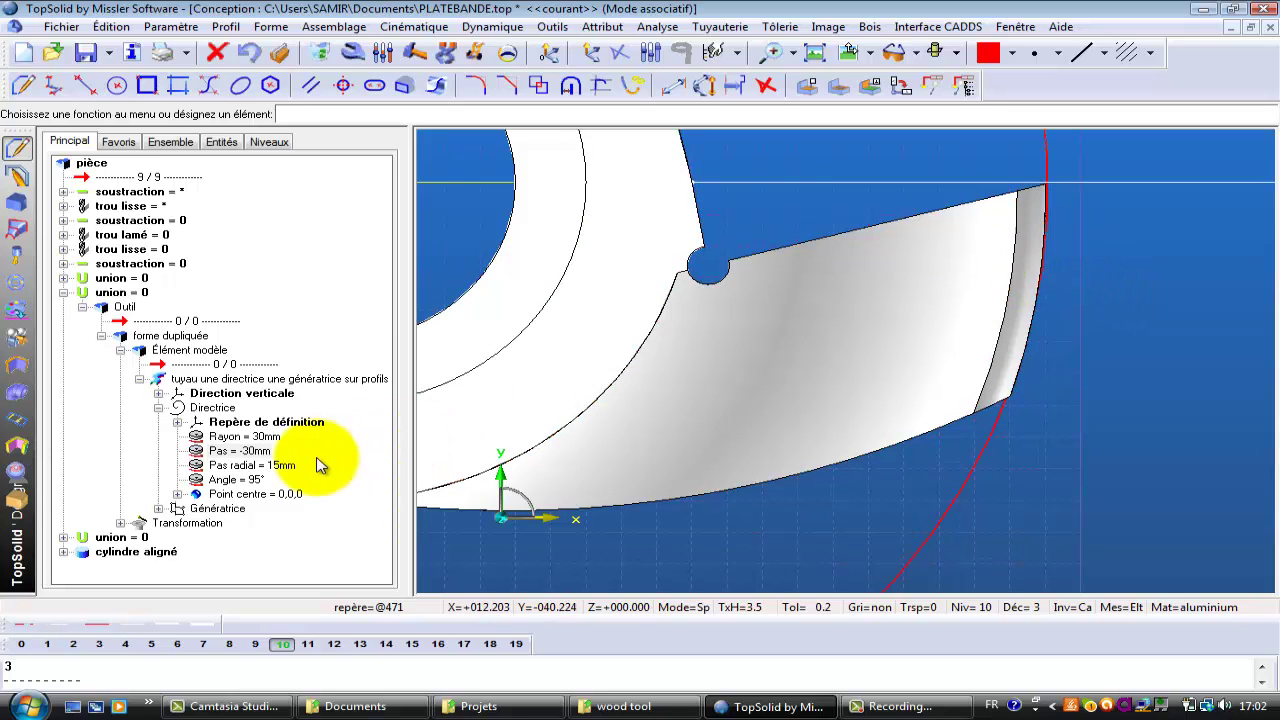
left_click(280, 466)
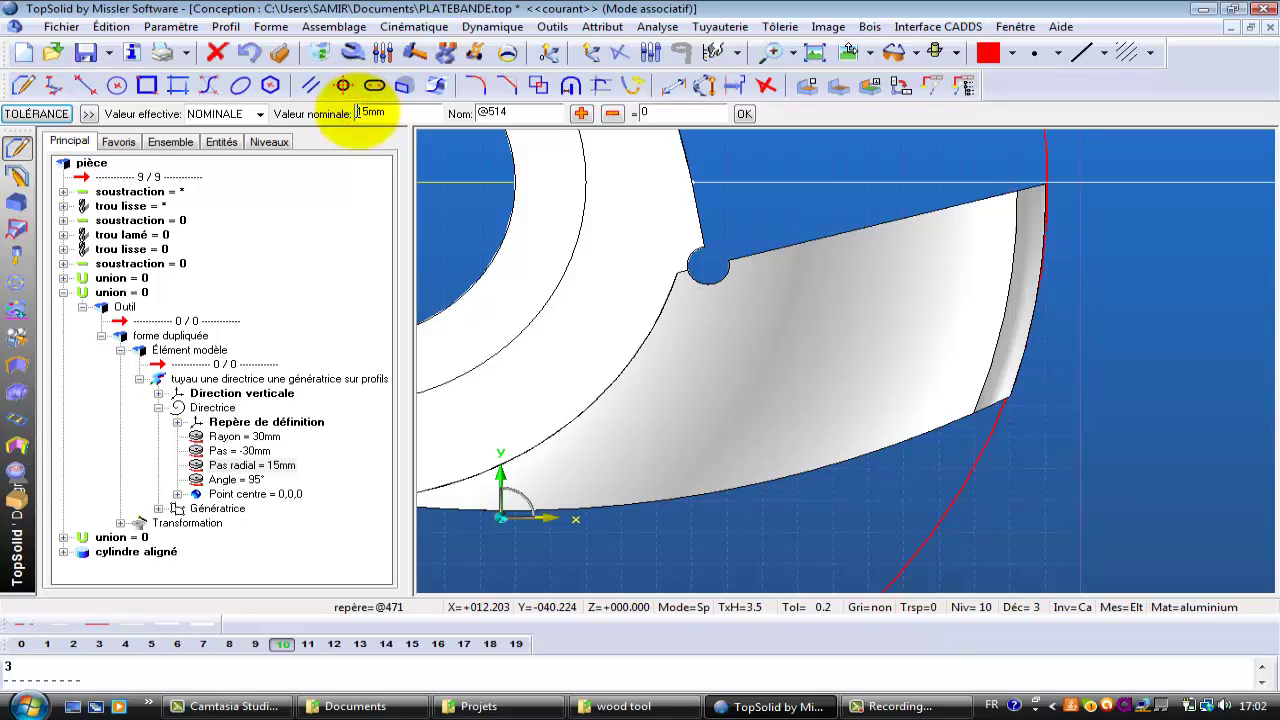
type("-")
key("Return")
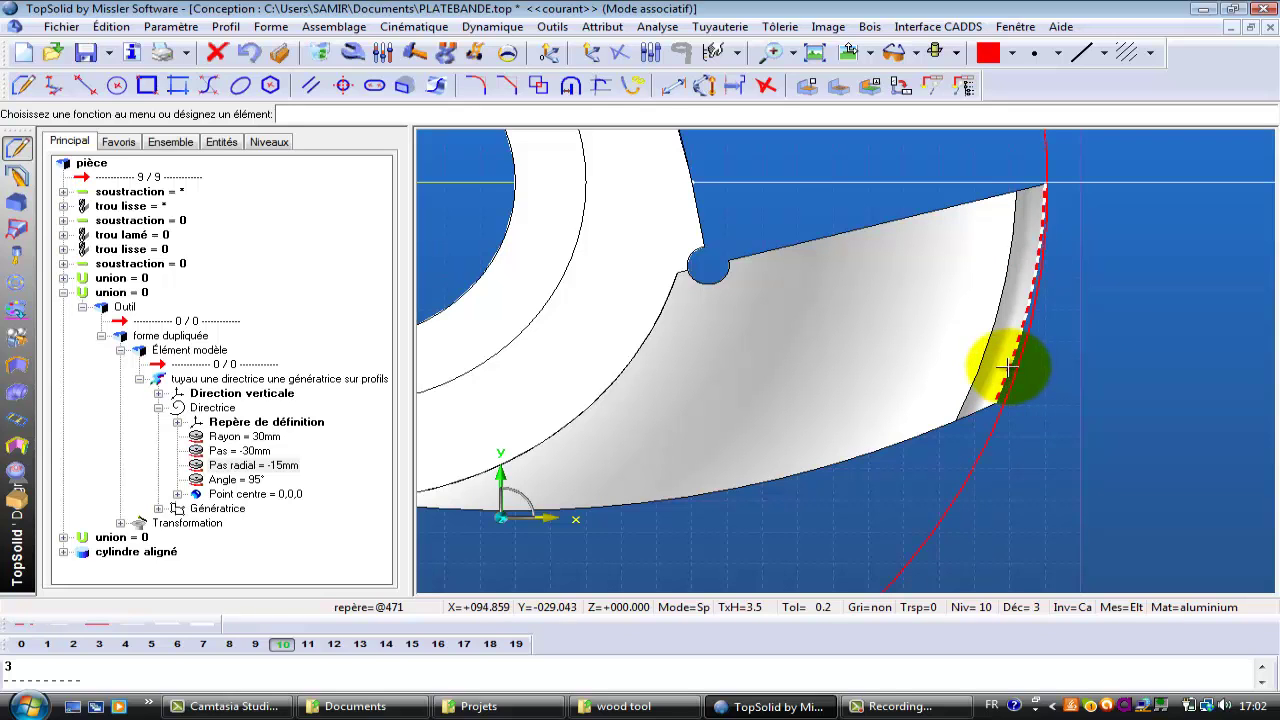
Compare the blade tip with the sketched arc and set the directrix's radial pitch (Pas radial) to -20 mm.
middle_click_drag(1003, 352, 1024, 282)
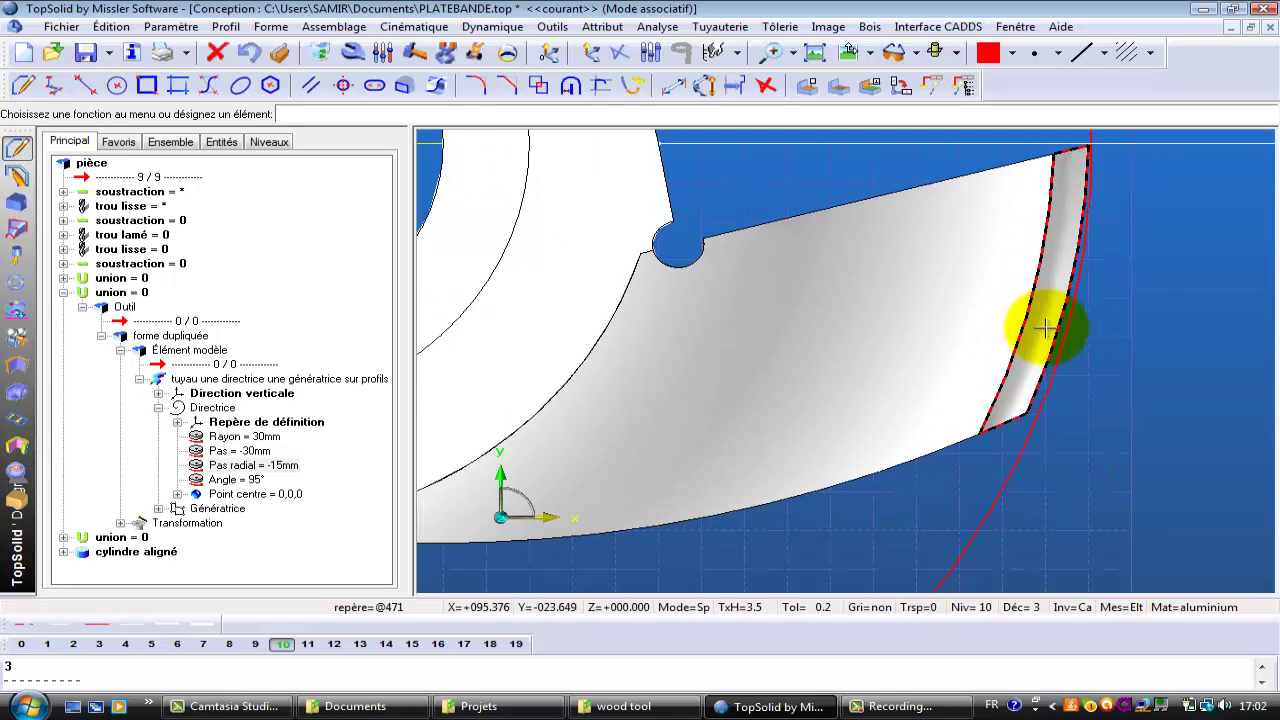
middle_click_drag(1042, 330, 990, 354)
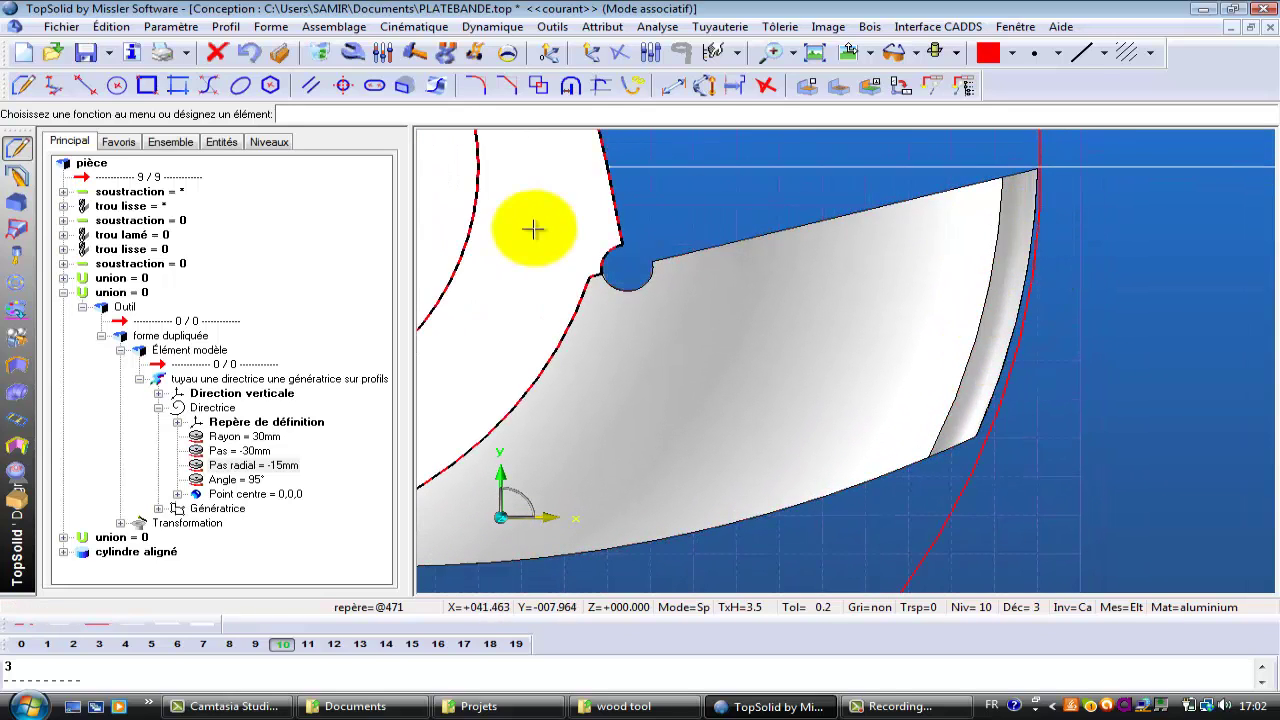
left_click(253, 466)
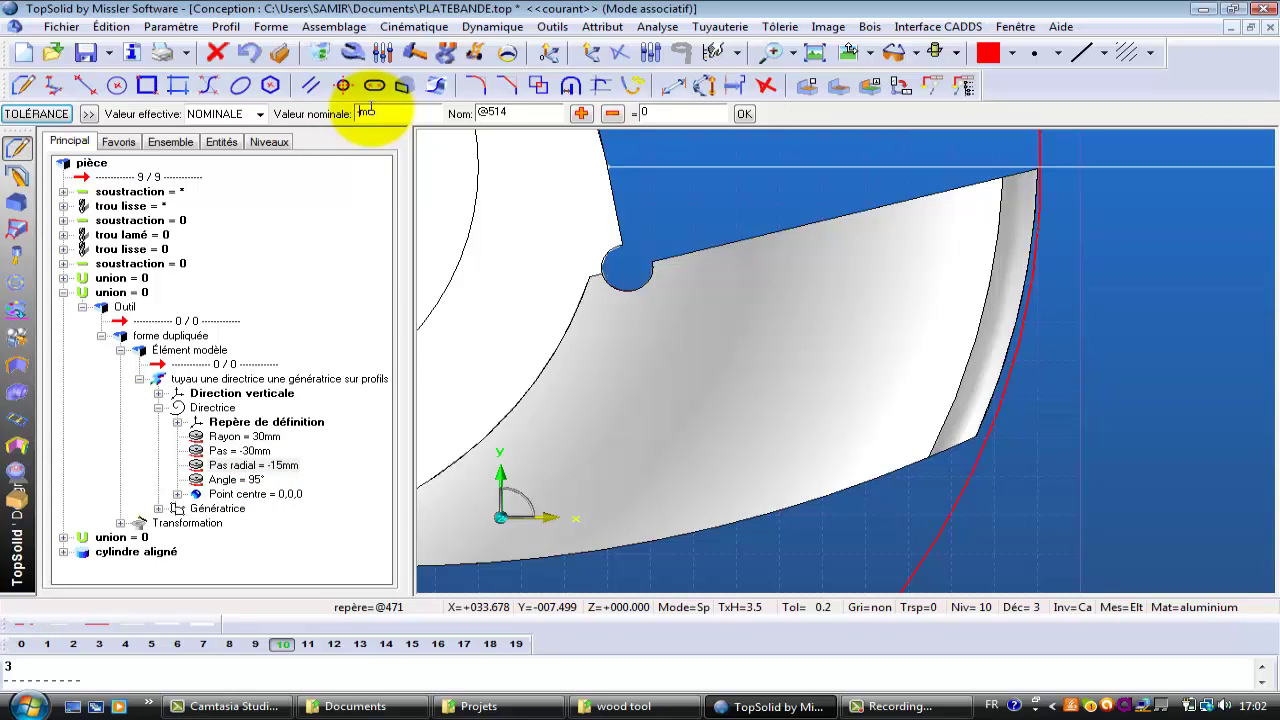
key("Return")
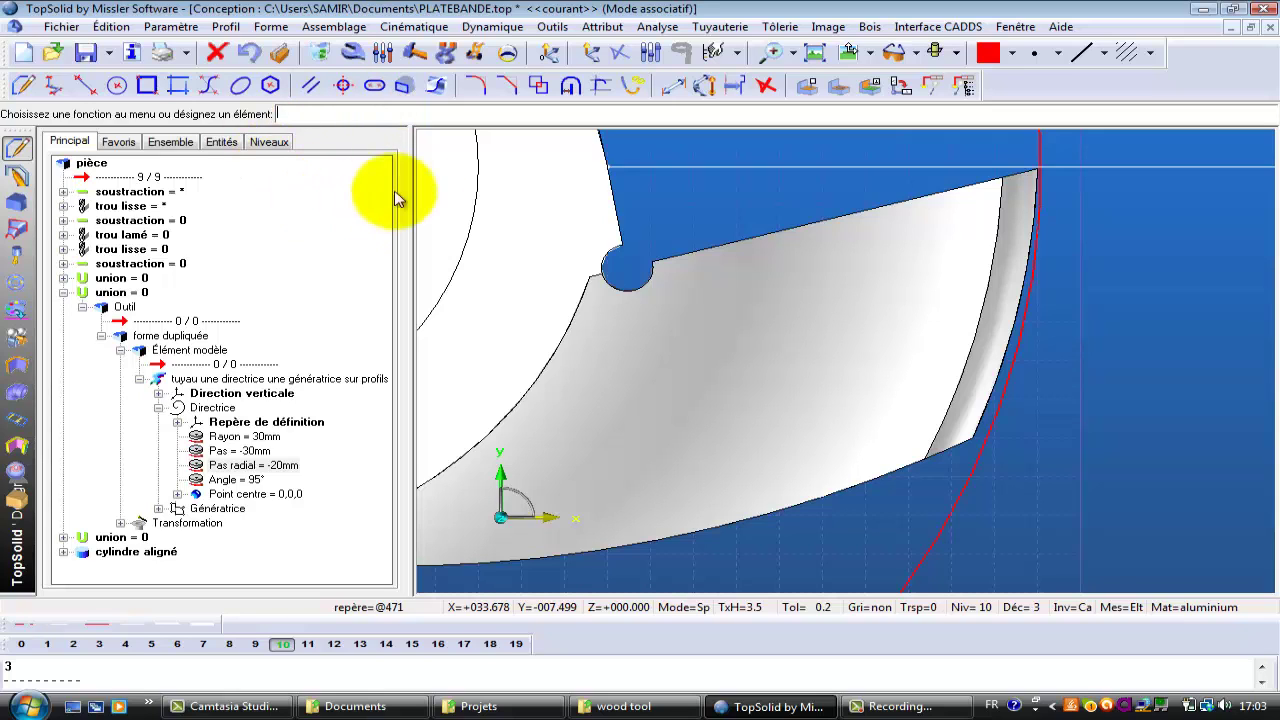
scroll(491, 263, "down", 3)
left_click_drag(551, 363, 443, 514, "ctrl")
left_click_drag(500, 399, 482, 438, "ctrl")
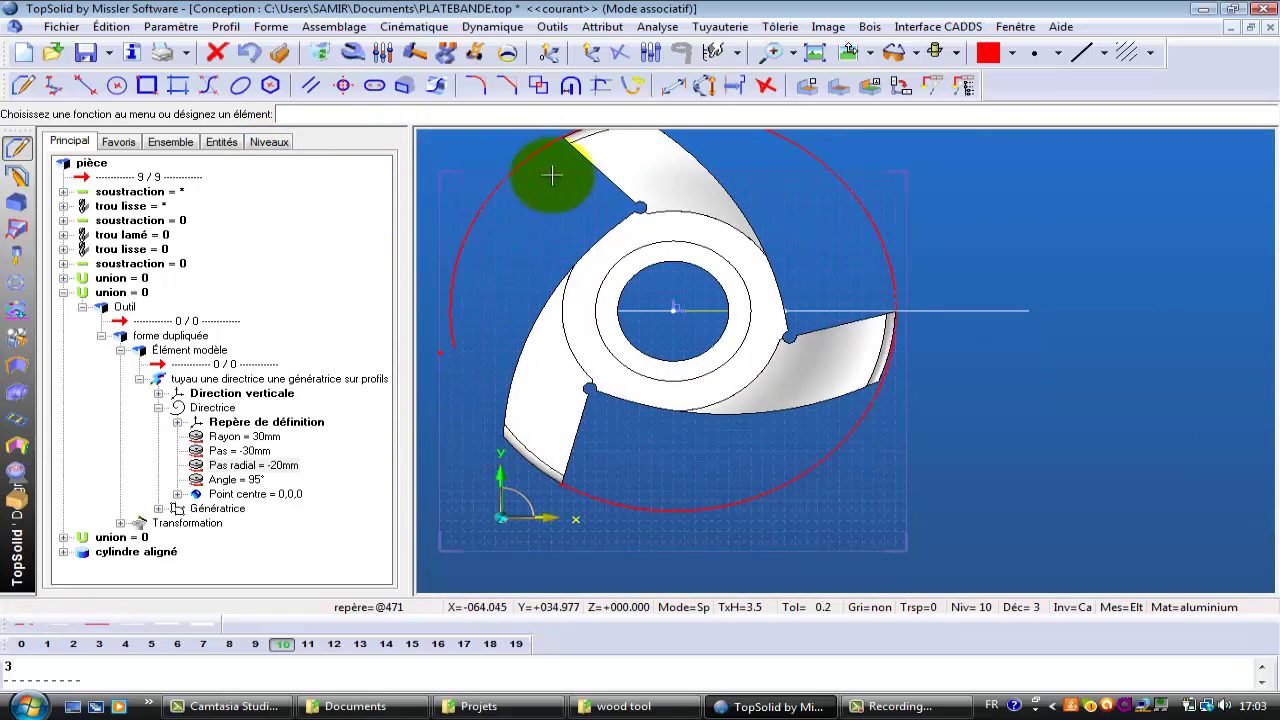
left_click_drag(557, 160, 555, 243, "ctrl")
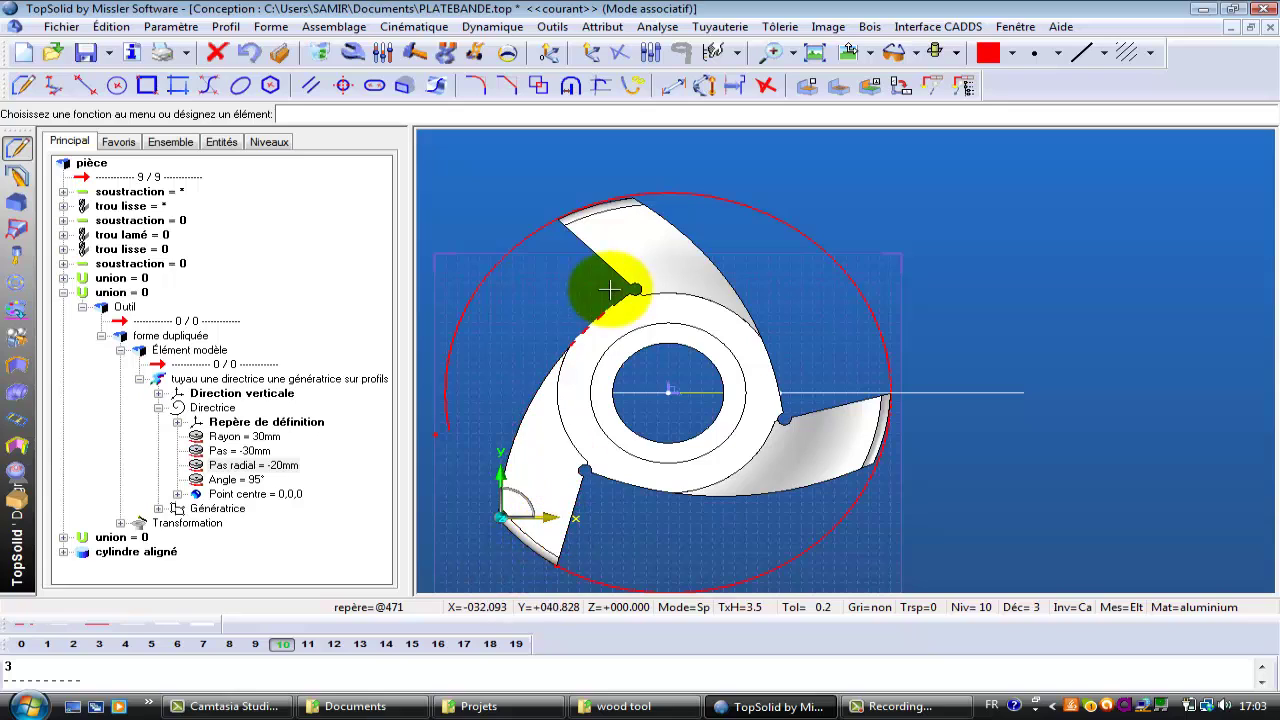
Check the junction between blade and hub in 3D and set the pitch (Pas) of the blade's directrix to -29 mm.
left_click_drag(667, 361, 796, 205, "ctrl")
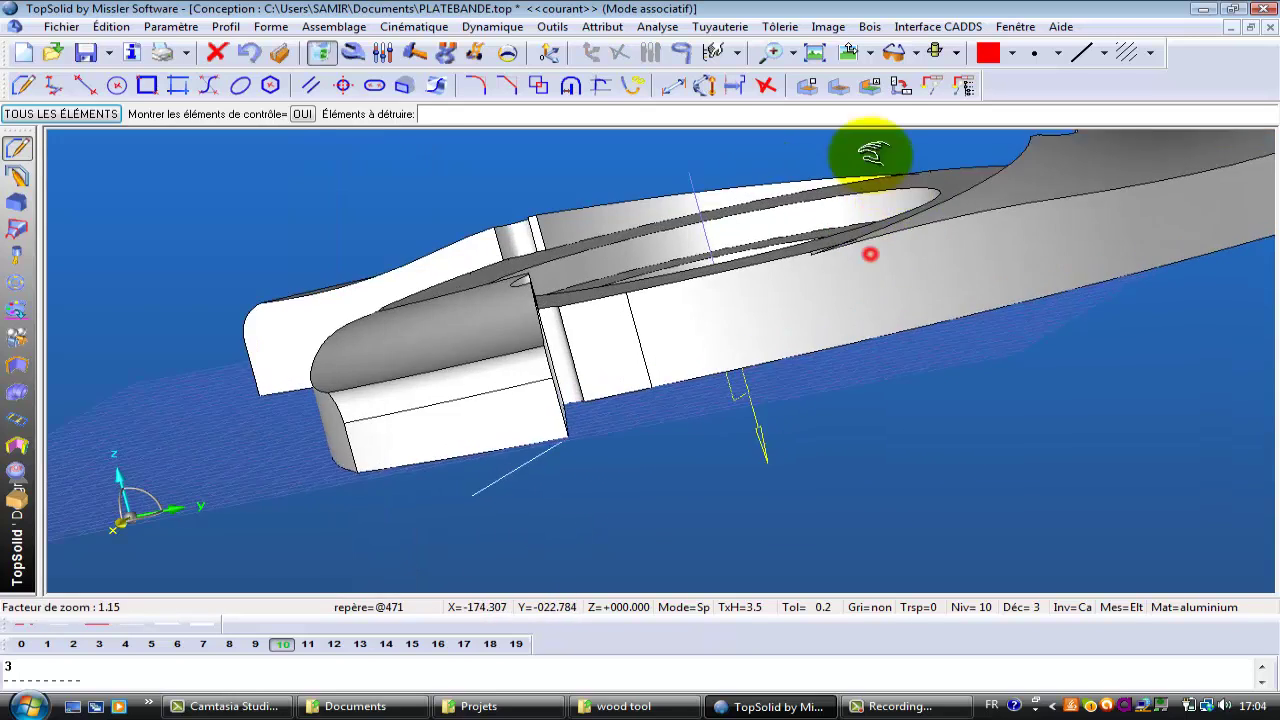
left_click_drag(866, 149, 874, 257, "ctrl")
left_click_drag(789, 271, 737, 277, "ctrl")
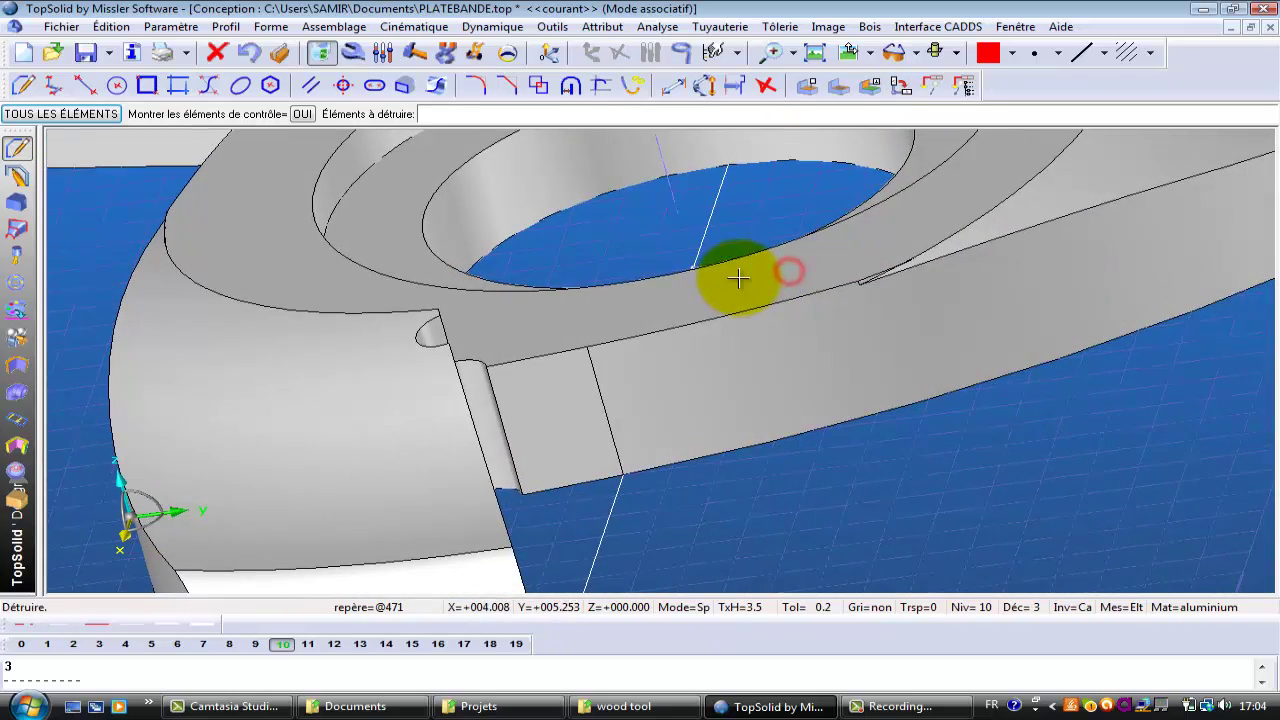
mouse_move(660, 269)
left_mouse_down("ctrl")
mouse_move(766, 271)
mouse_move(672, 260)
left_mouse_up("ctrl")
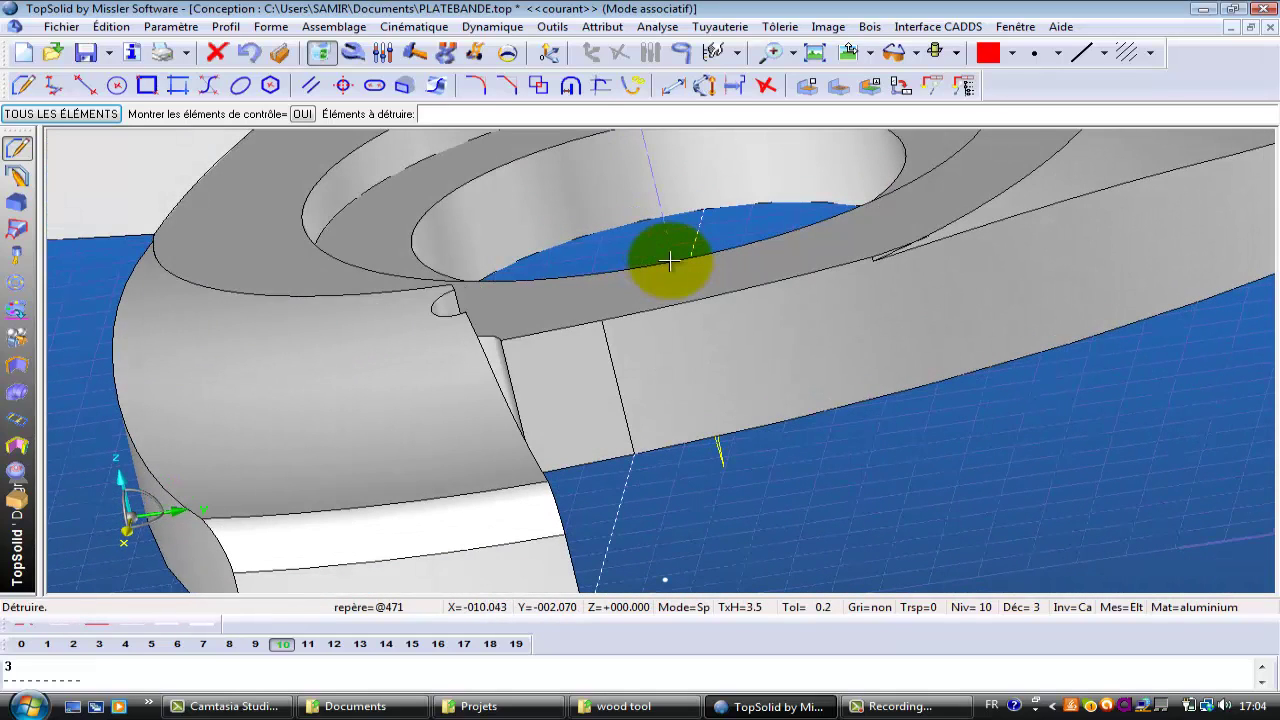
mouse_move(20, 215)
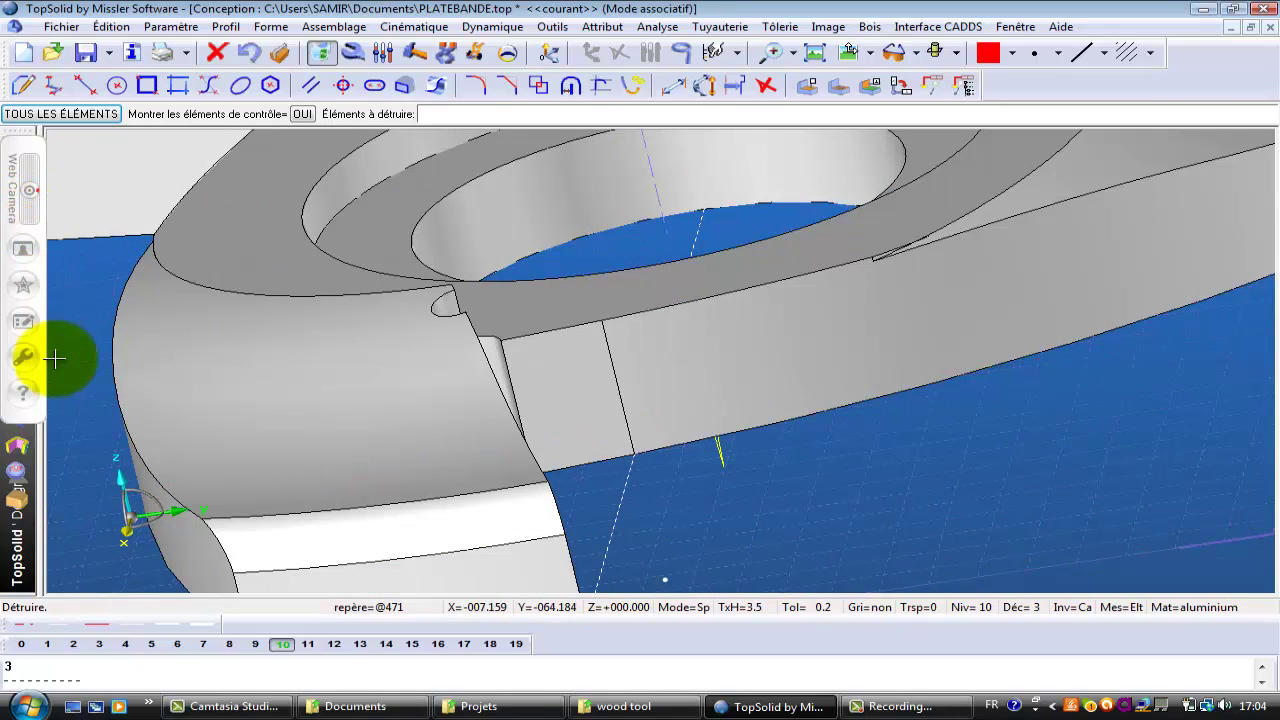
double_click(41, 429)
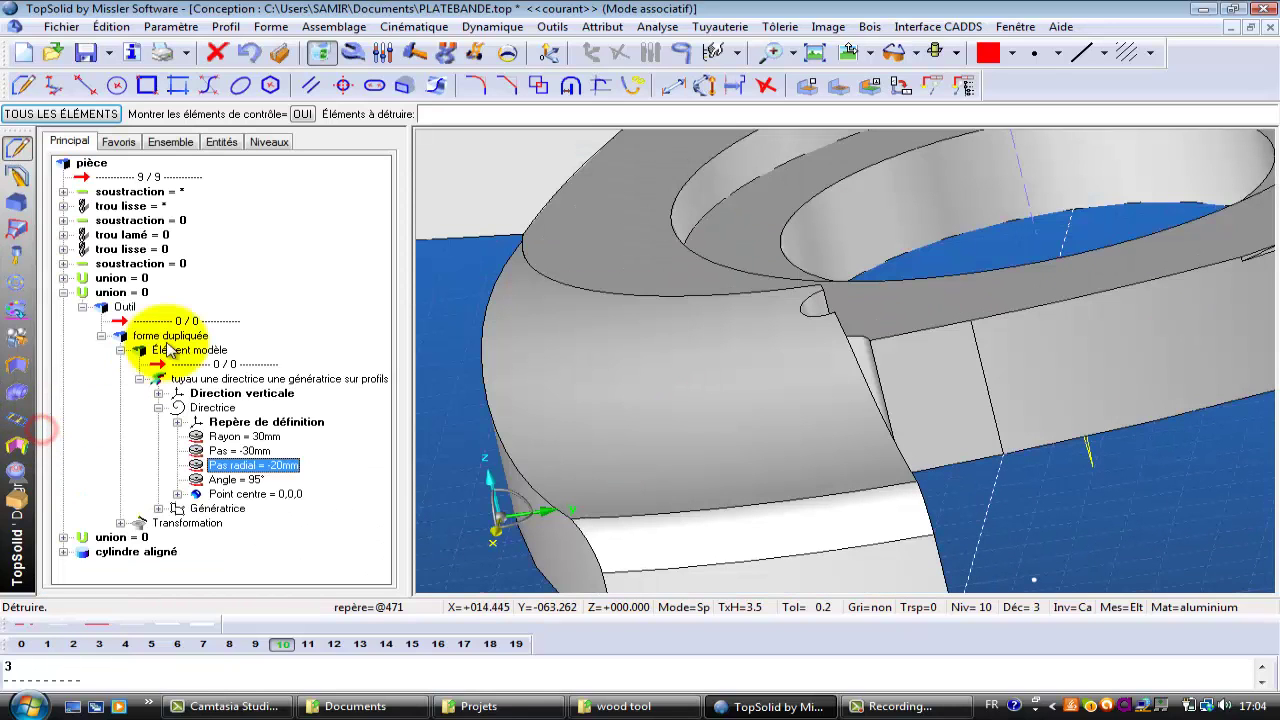
double_click(232, 452)
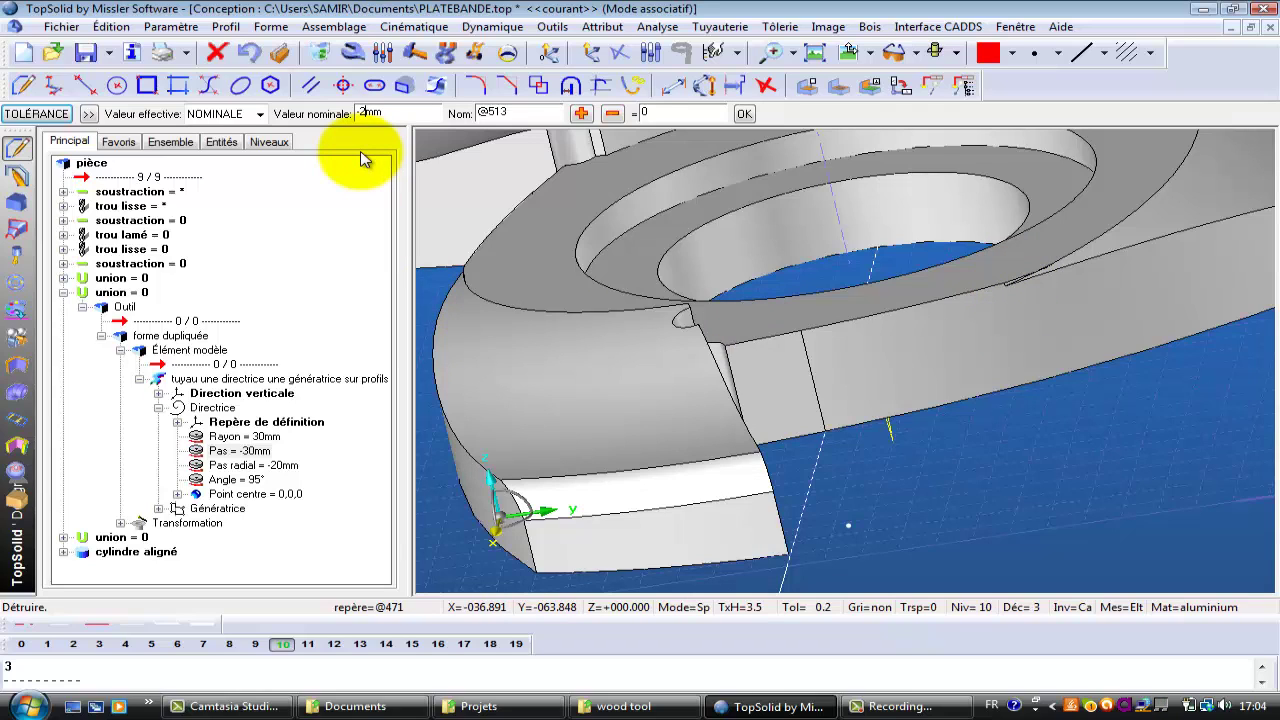
key("Return")
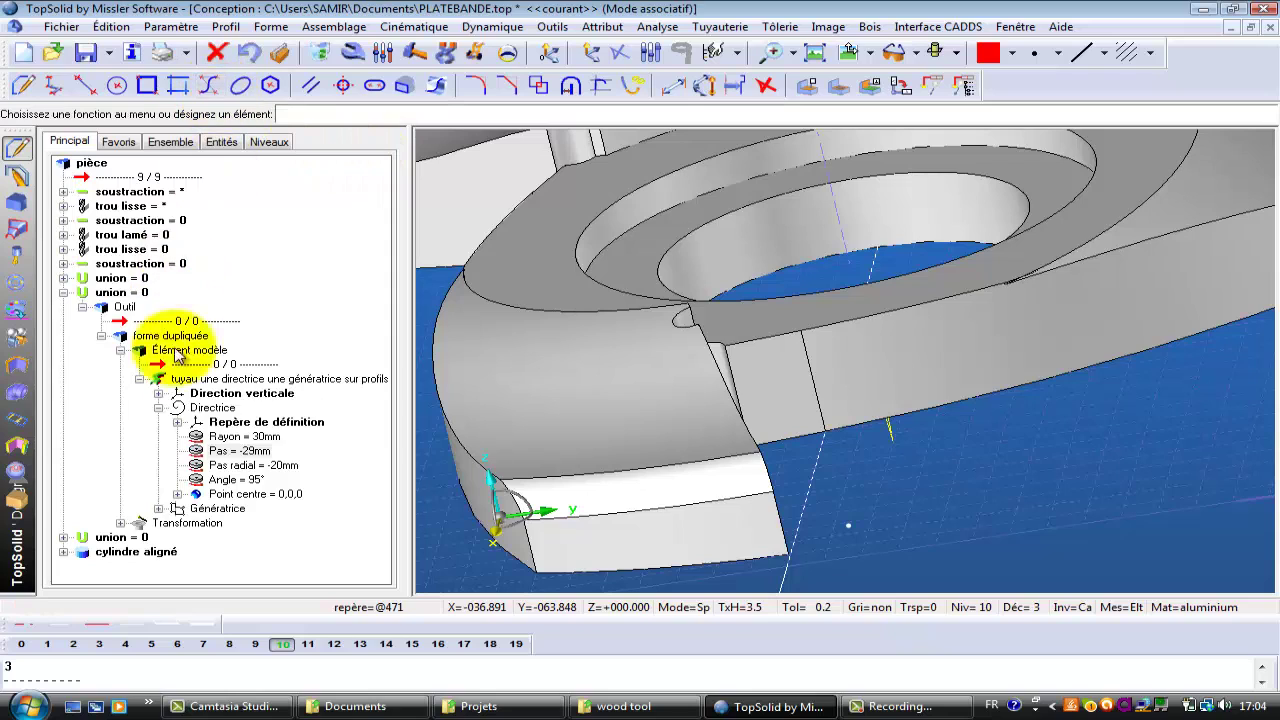
Set the pitch (Pas) of the duplicated blade's directrix to -28 mm and check the blades all around.
double_click(250, 455)
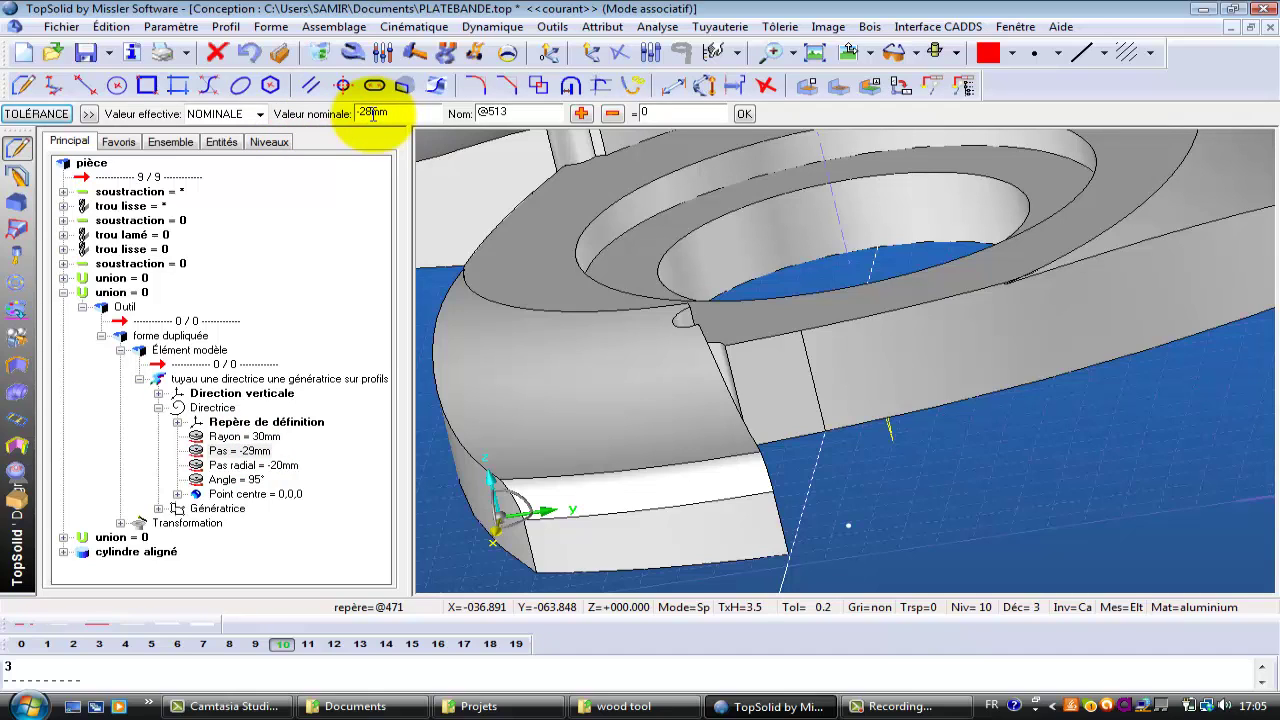
key("Return")
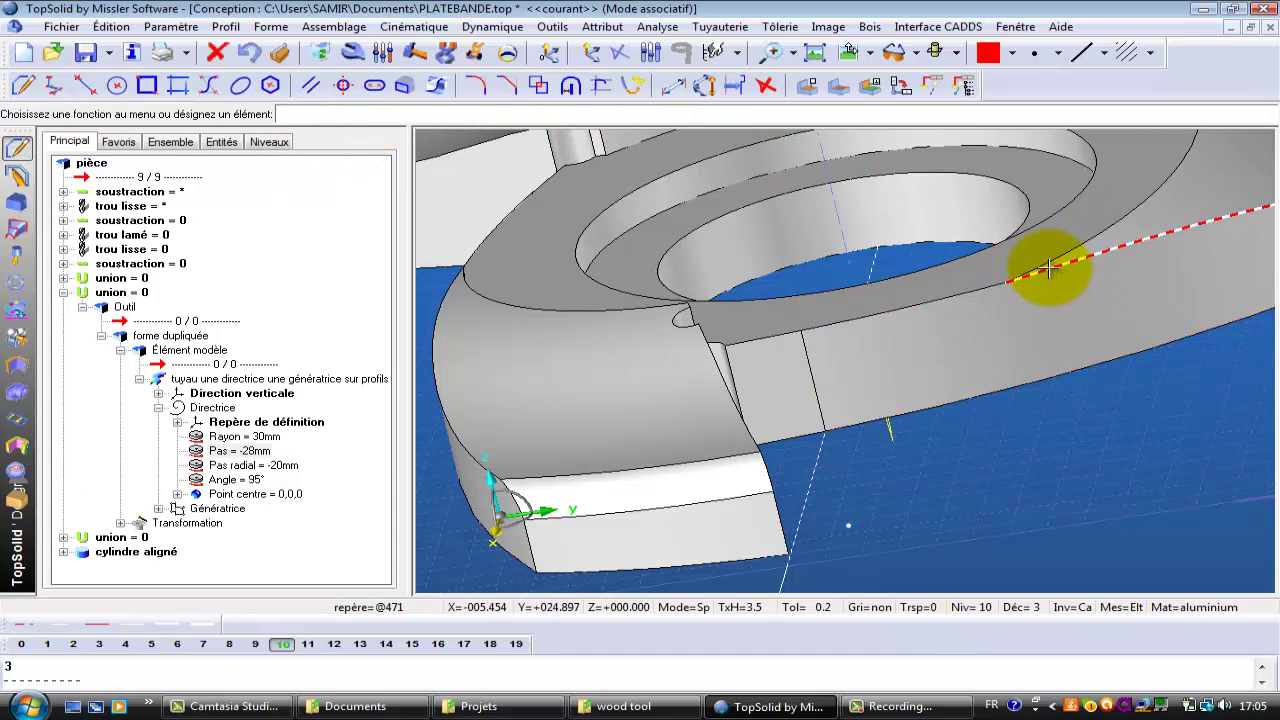
mouse_move(1047, 268)
middle_mouse_down()
mouse_move(1086, 263)
mouse_move(1123, 294)
mouse_move(1266, 277)
mouse_move(1276, 292)
mouse_move(1266, 306)
mouse_move(1090, 322)
mouse_move(1046, 277)
middle_mouse_up()
left_click_drag(1053, 275, 894, 560, "ctrl")
middle_click_drag(913, 381, 978, 410)
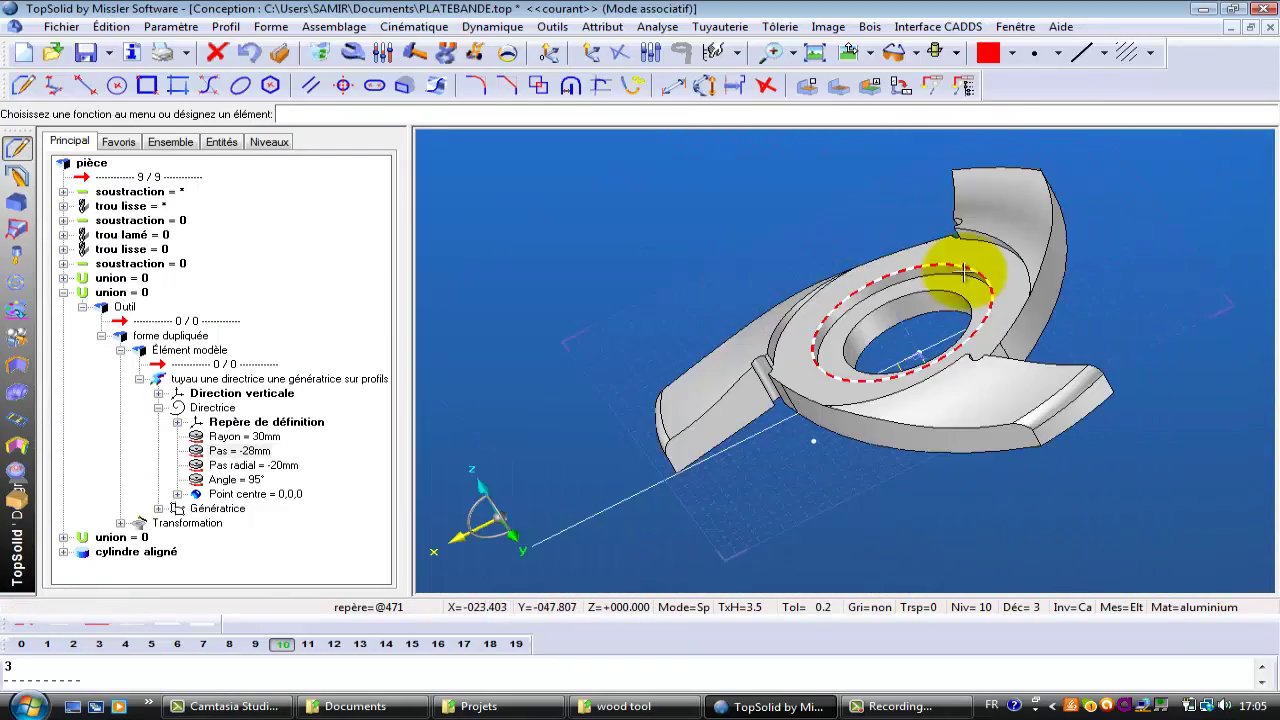
middle_click_drag(950, 262, 1040, 328)
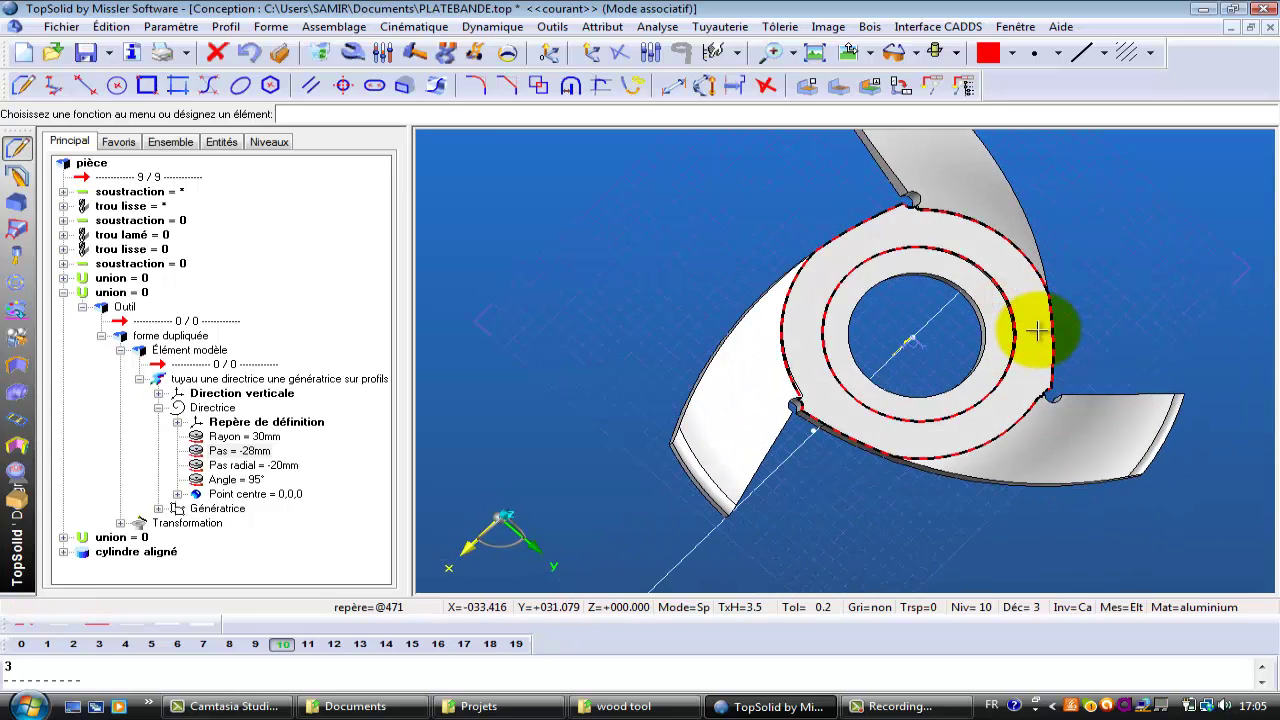